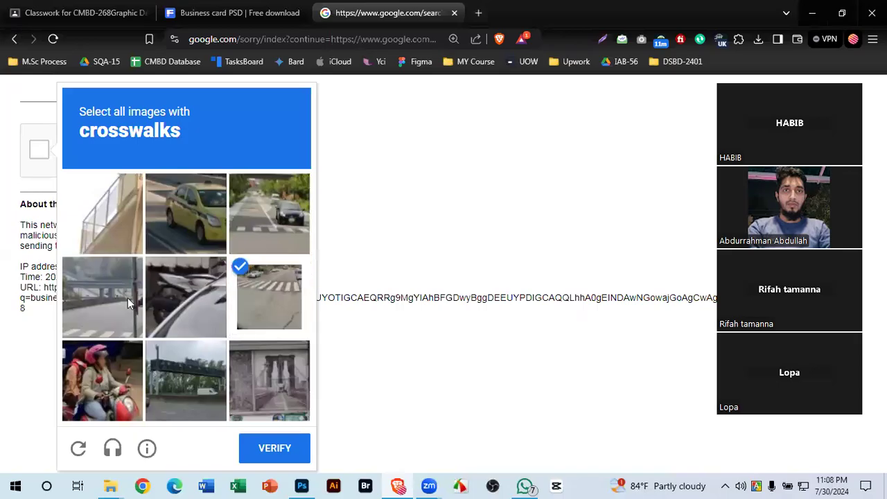
- Select the remaining images containing crosswalks and submit the reCAPTCHA verification
left_click(286, 210)
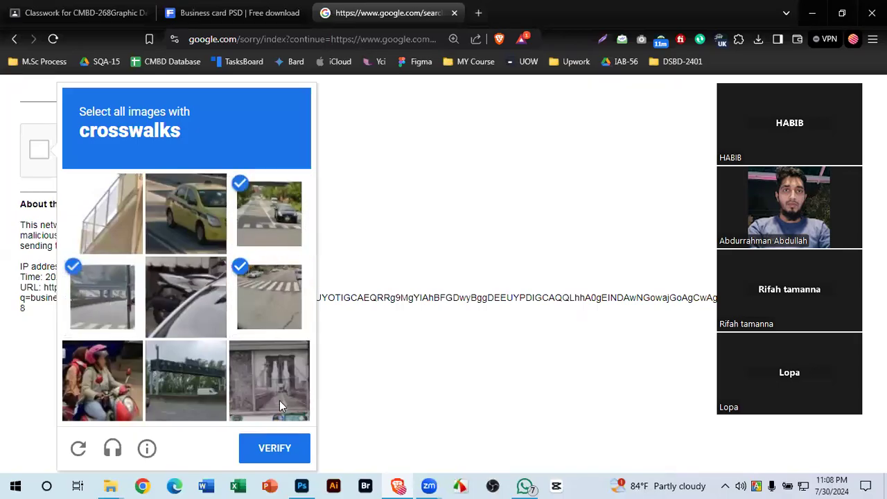
left_click(269, 454)
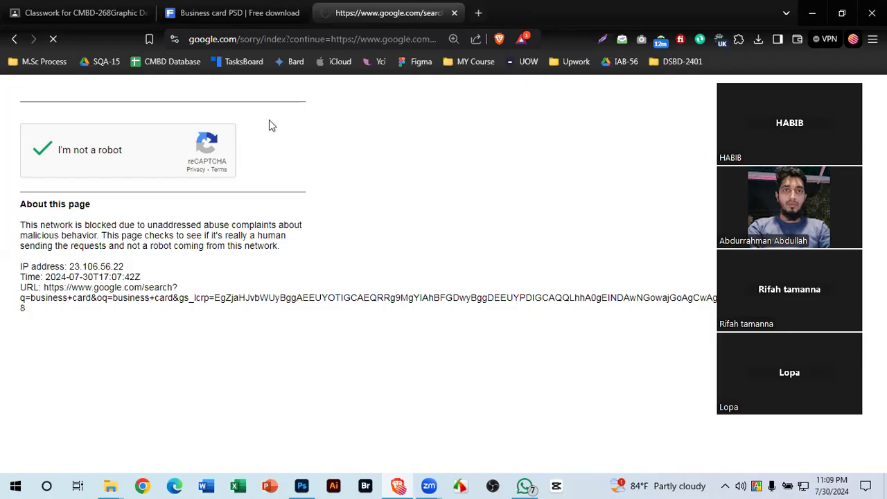
- Switch to Photoshop, inspect the business card's Back group with Front hidden, and return to displaying only the Front group
left_click(309, 484)
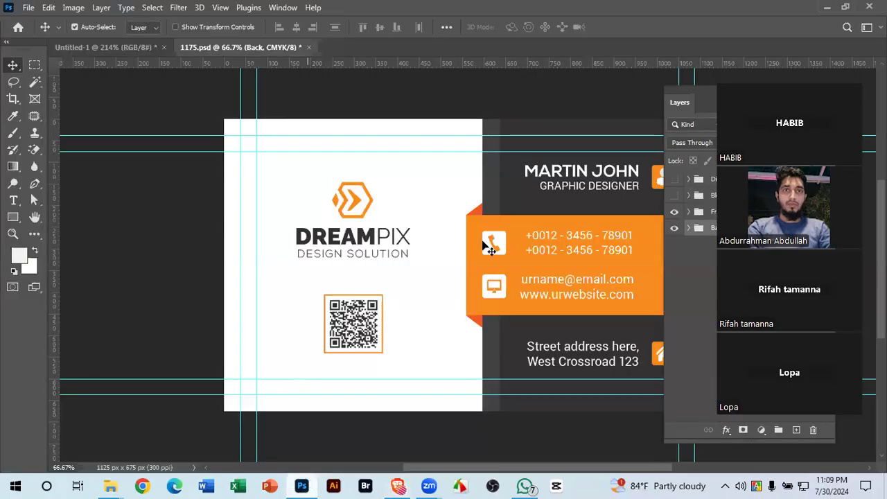
left_click_drag(403, 296, 360, 277)
left_click_drag(407, 254, 340, 216)
left_click_drag(473, 258, 504, 275)
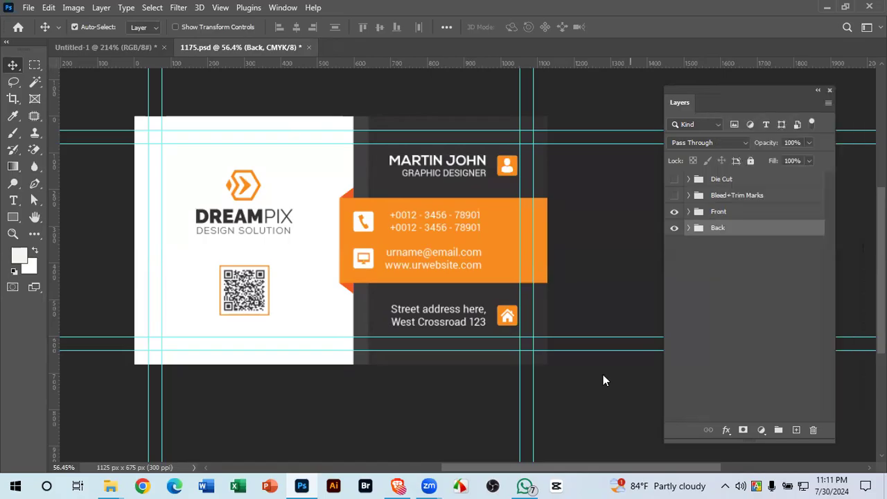
left_click(675, 212)
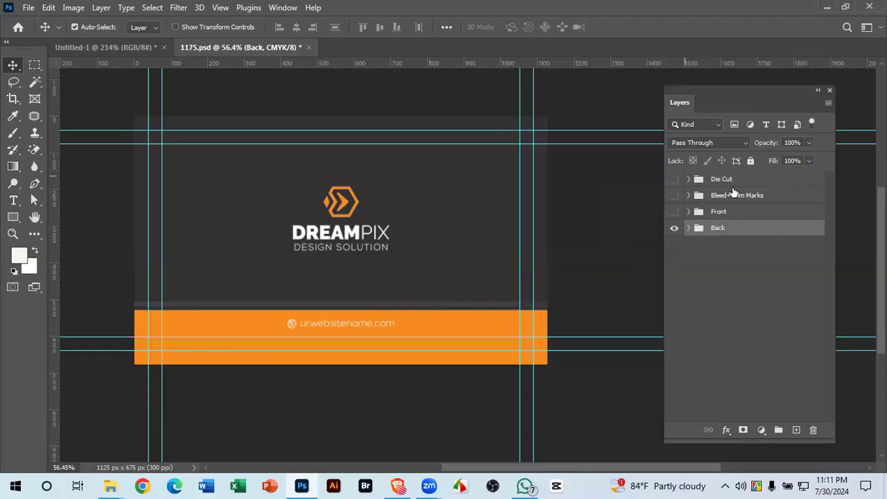
left_click(688, 227)
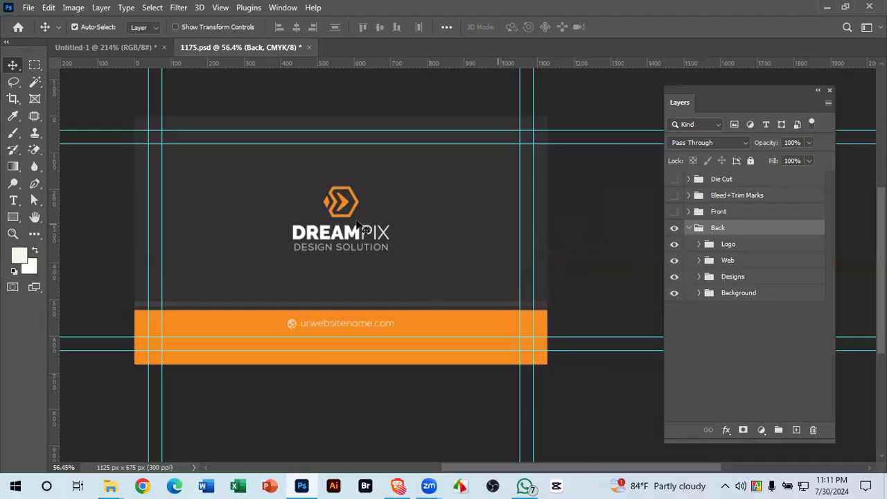
left_click(687, 228)
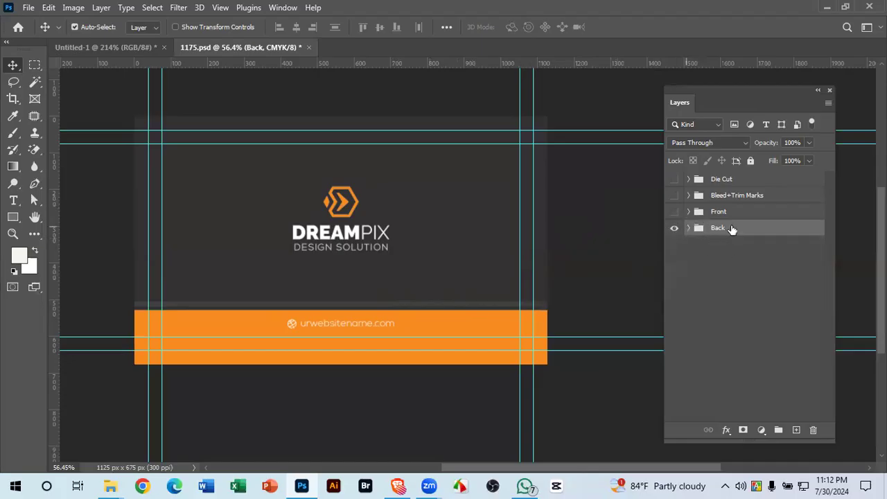
left_click(674, 228)
left_click(674, 212)
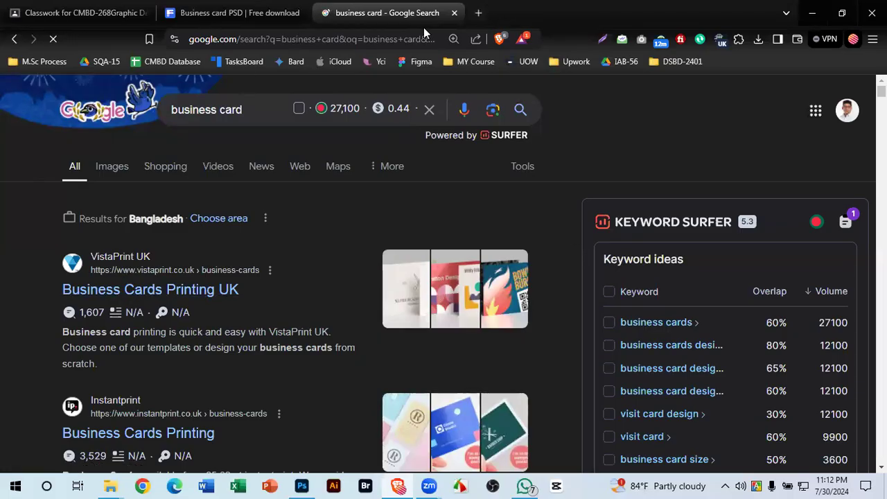
- Look over the "business card" Google search results in the browser and return to Photoshop
left_click(301, 486)
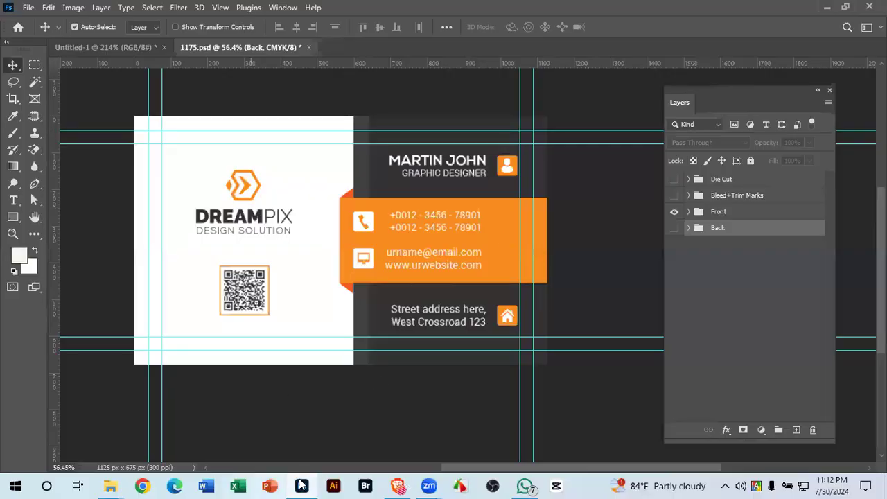
left_click(399, 485)
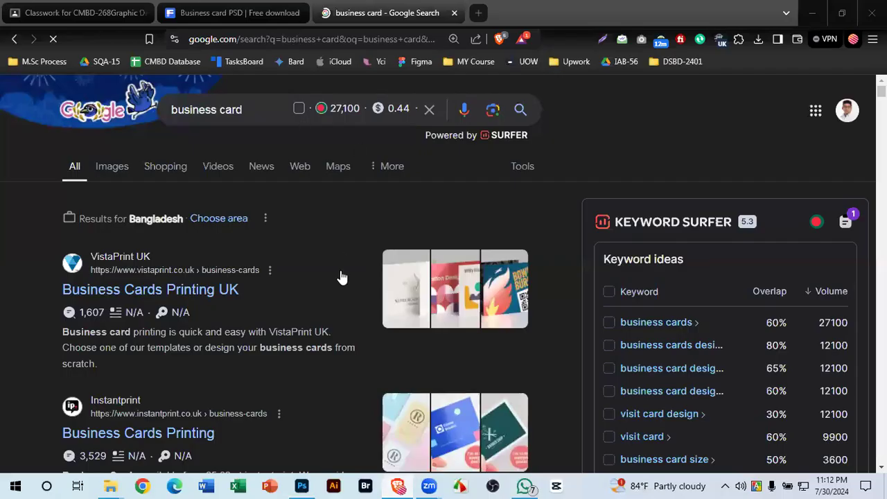
left_click(255, 113)
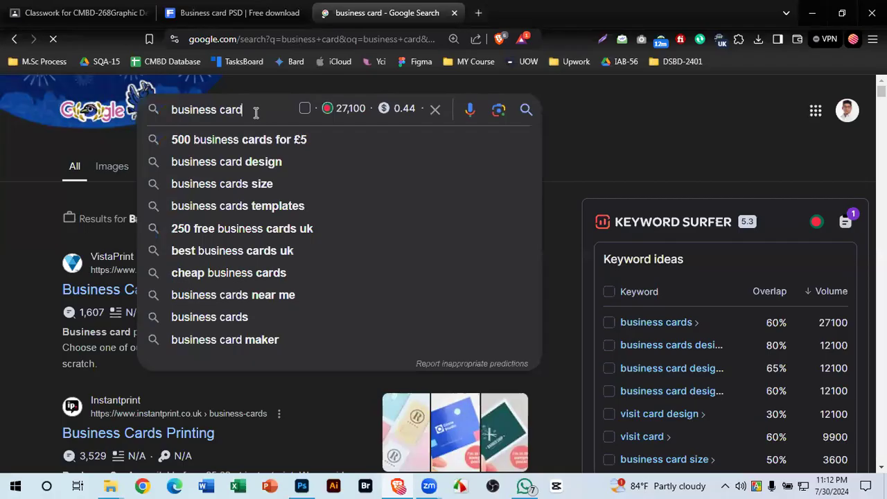
left_click(565, 222)
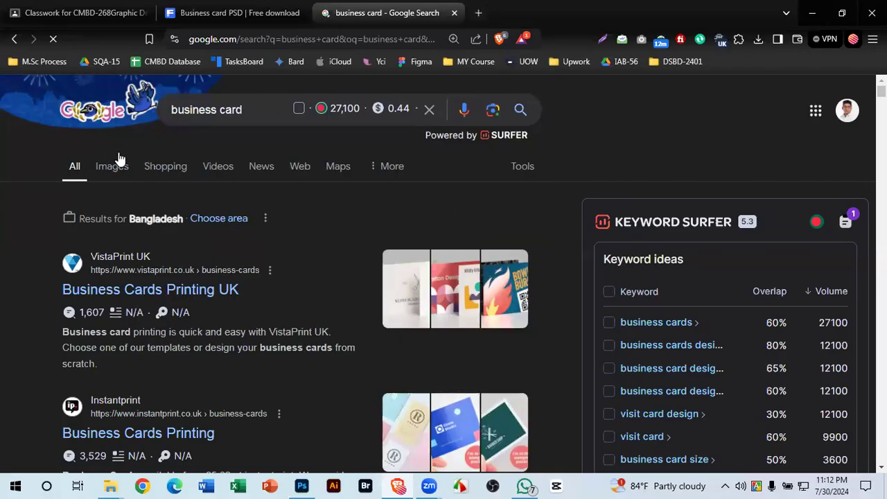
scroll(385, 242, "down", 4)
scroll(386, 245, "up", 5)
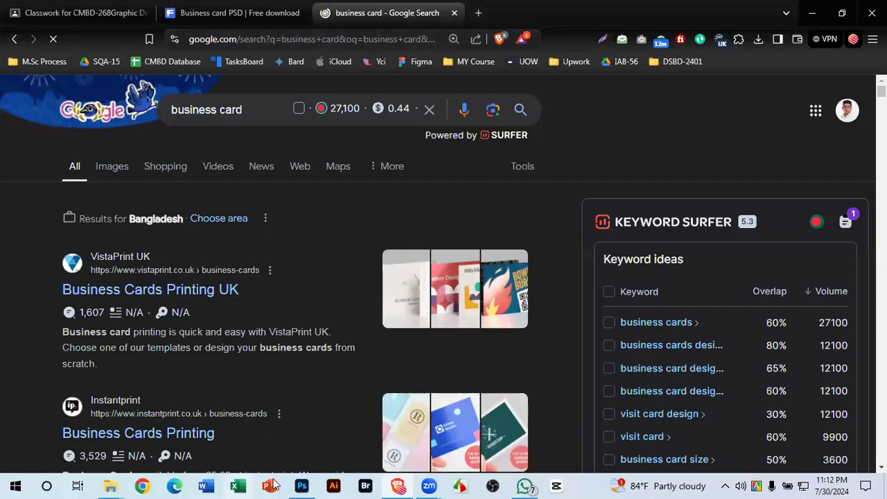
left_click(301, 486)
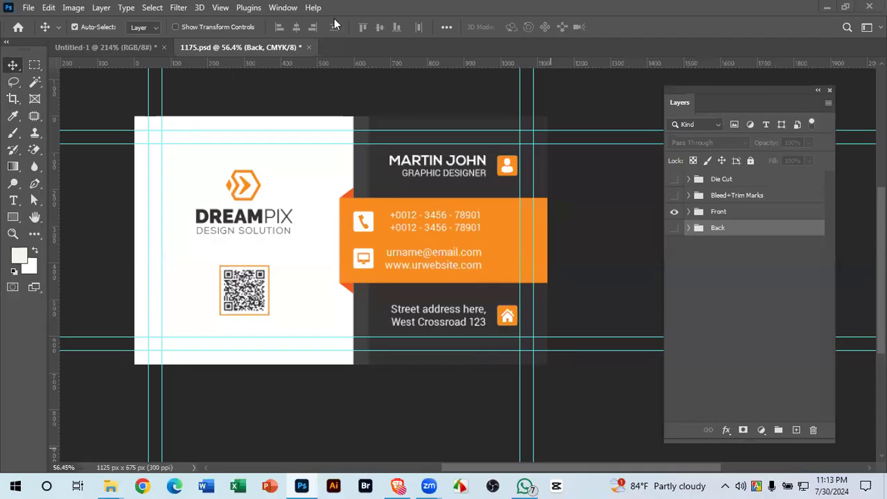
left_click(28, 7)
left_click(49, 23)
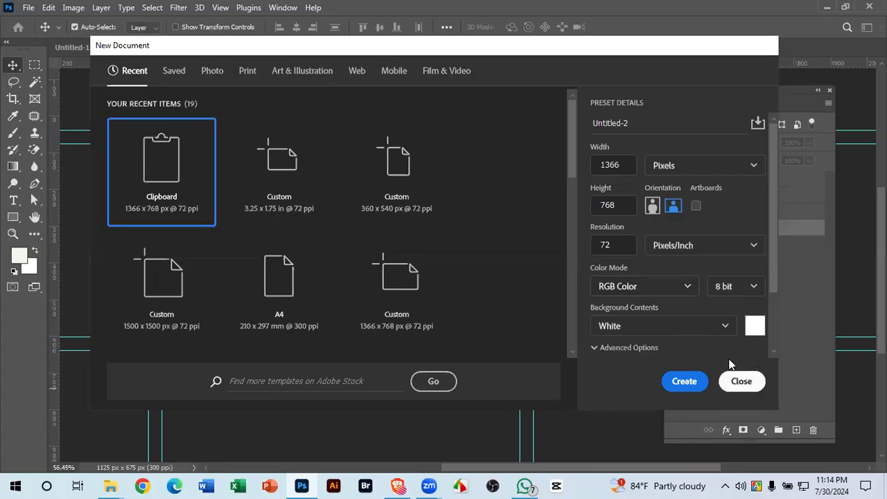
left_click(741, 381)
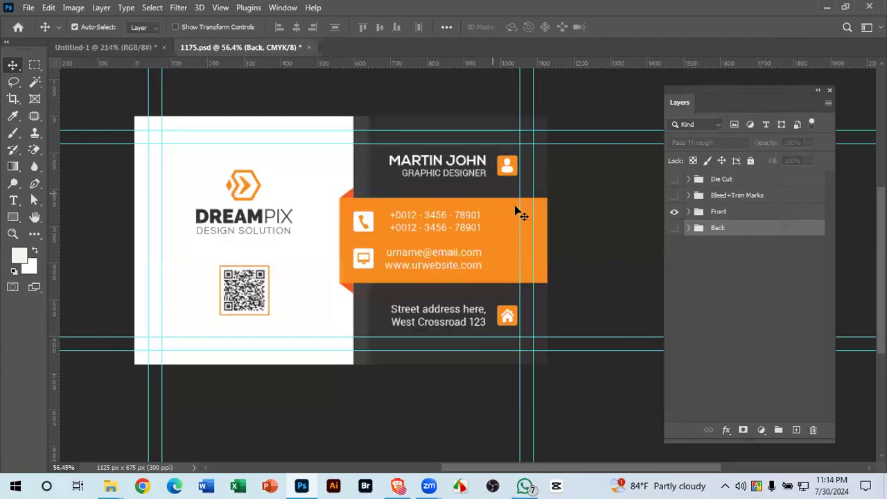
- Show the Bleed+Trim Marks and Die Cut groups over the card's front to review the print guides
left_click(674, 195)
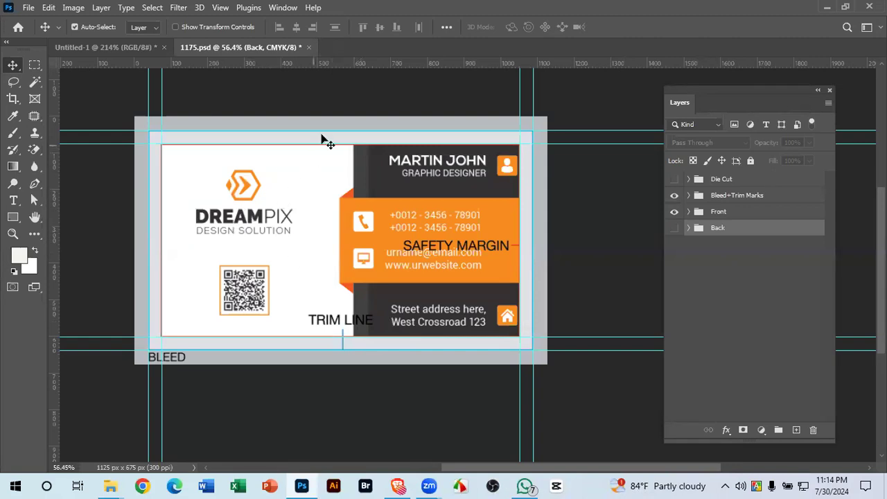
left_click(152, 160)
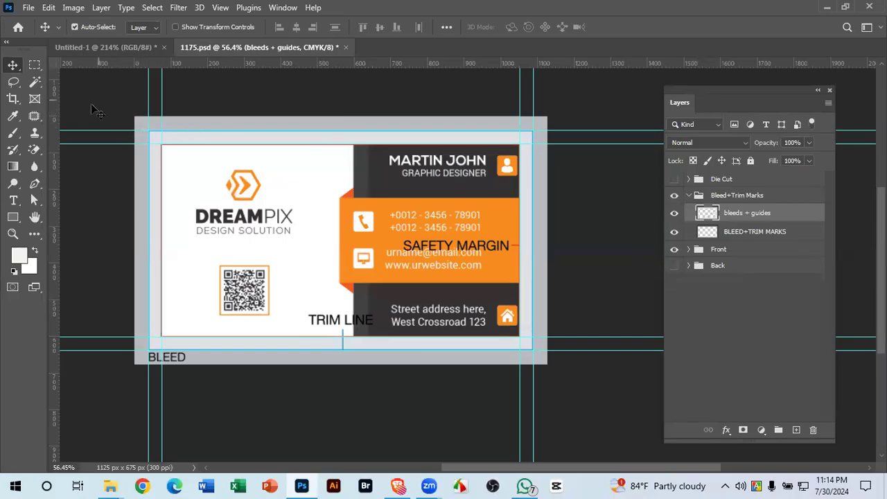
left_click(674, 180)
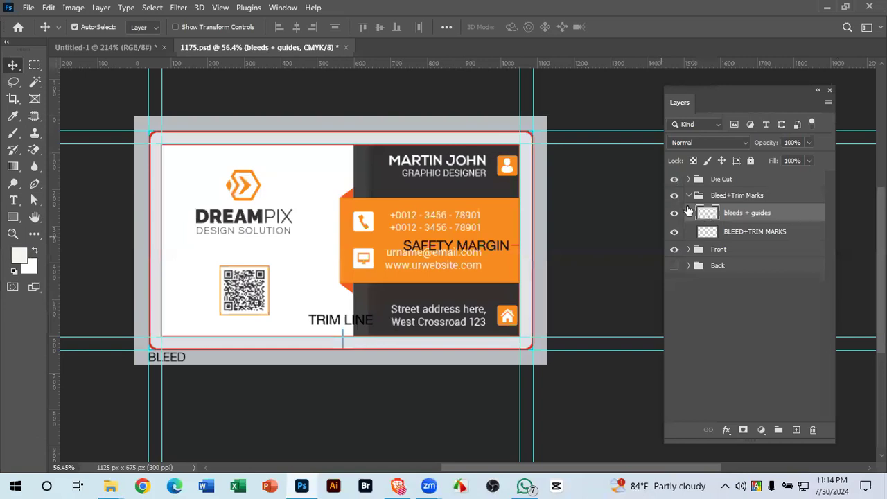
left_click(676, 199)
left_click(676, 198)
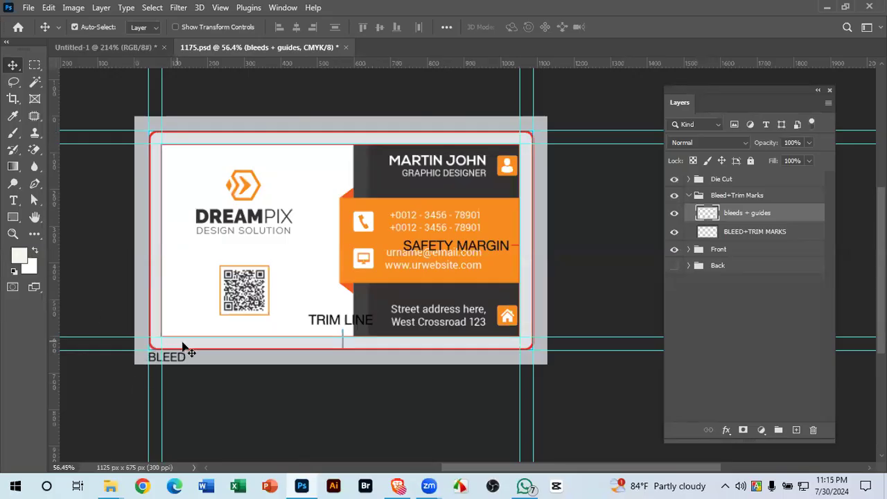
- Examine the trim and rounded die-cut lines beside the BLEED label up close, and hide the Die Cut and Bleed+Trim Marks groups
left_click_drag(142, 359, 305, 190)
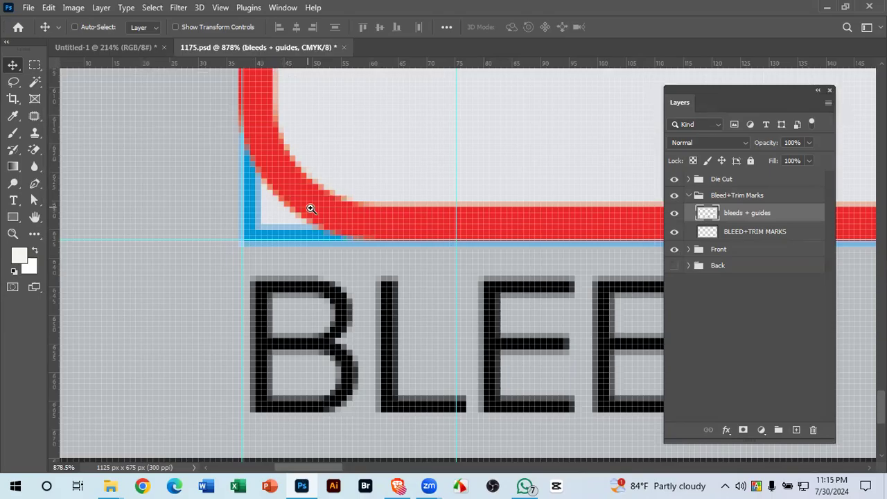
left_click_drag(310, 207, 240, 151)
left_click_drag(316, 228, 224, 174)
left_click_drag(353, 211, 312, 322)
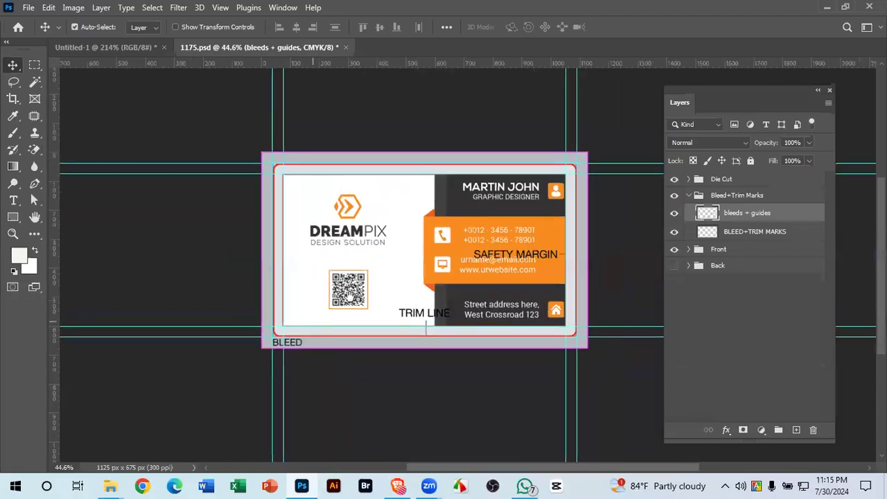
left_click_drag(444, 248, 434, 248)
left_click_drag(585, 280, 598, 297)
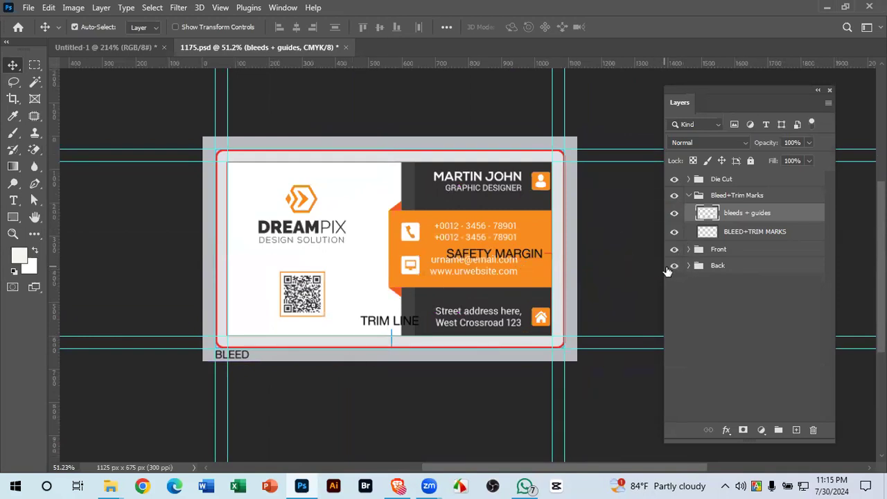
left_click_drag(675, 179, 675, 231)
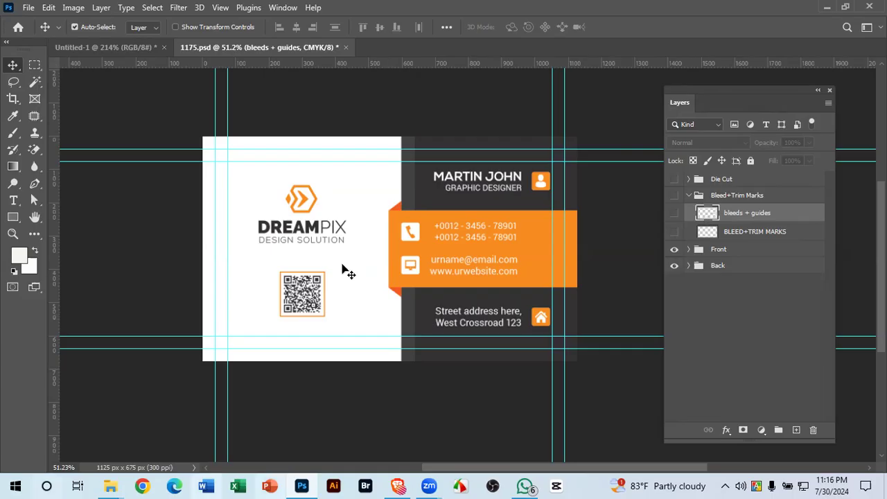
- Start a new document measured in inches, with a width of 3.25 and a height of 1.75
left_click(32, 7)
key("Escape")
key("ctrl+n")
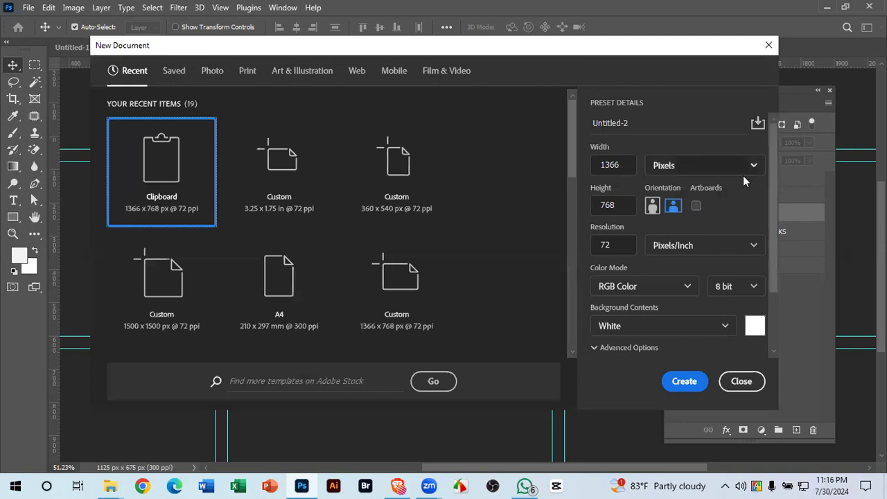
left_click(693, 166)
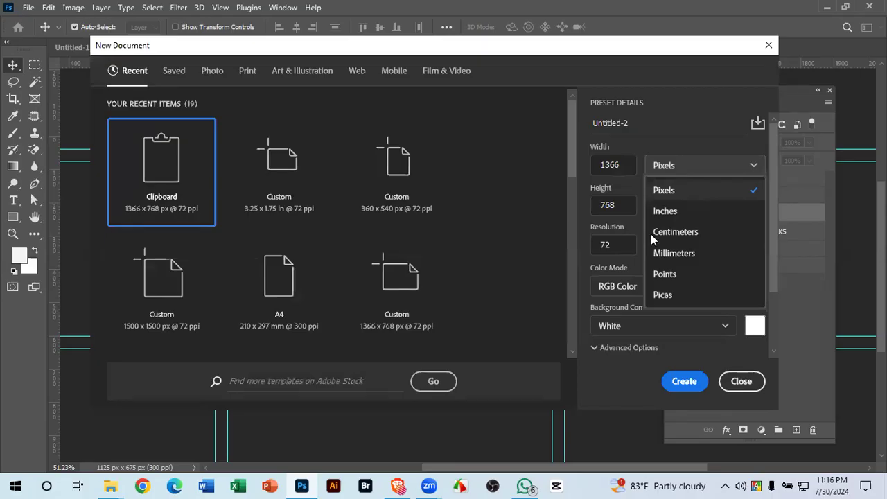
left_click(725, 212)
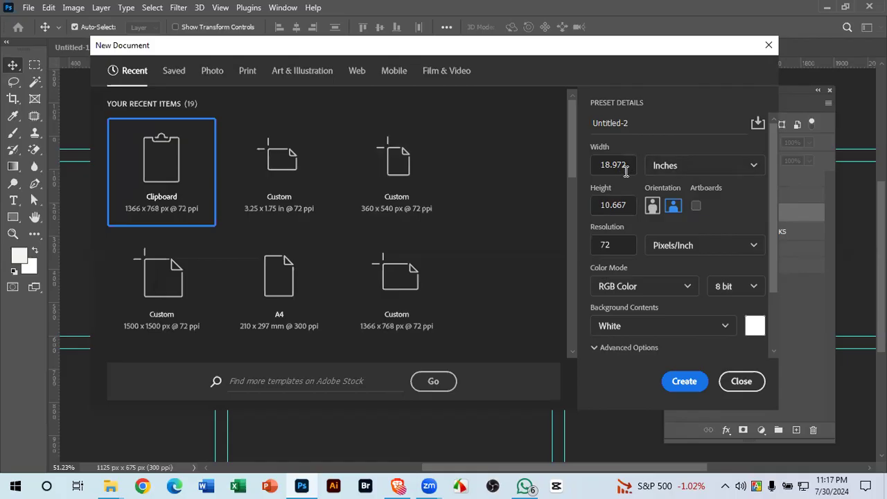
left_click_drag(628, 165, 572, 157)
type("3.25")
left_click(623, 205)
left_click_drag(622, 204, 556, 206)
type("1")
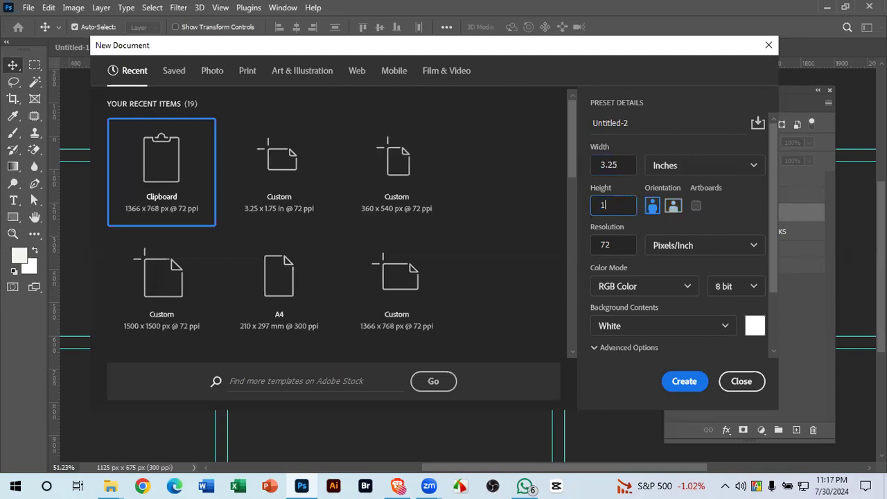
type(".75")
left_click_drag(625, 205, 588, 208)
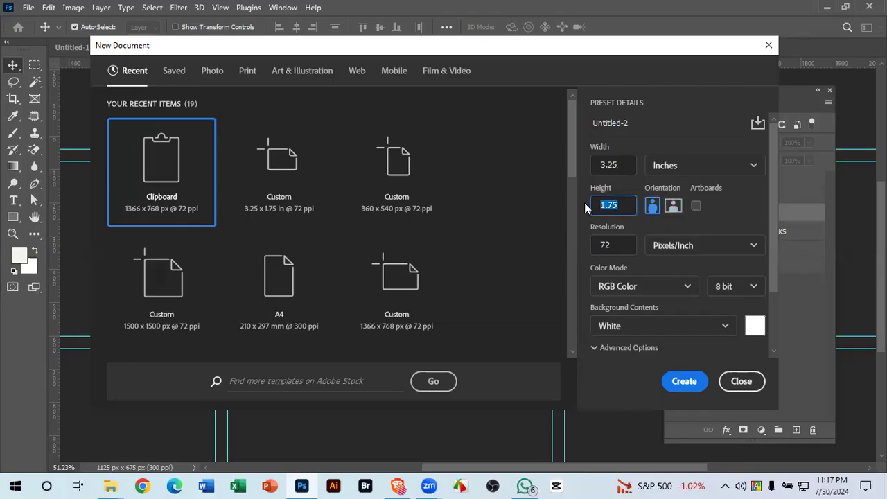
left_click(620, 205)
left_click(627, 167)
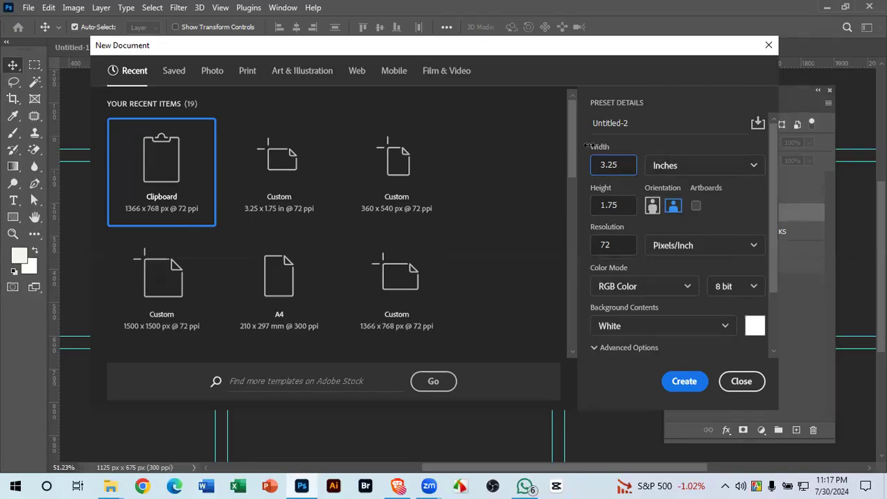
left_click(623, 204)
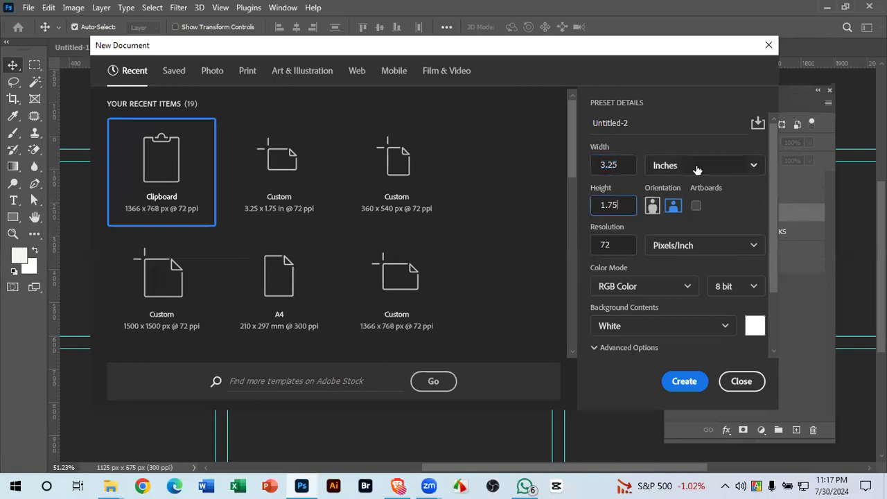
- Set the resolution to 300 pixels/inch and the color mode to CMYK Color, and create the document
scroll(663, 225, "down", 2)
left_click(600, 174)
type("300")
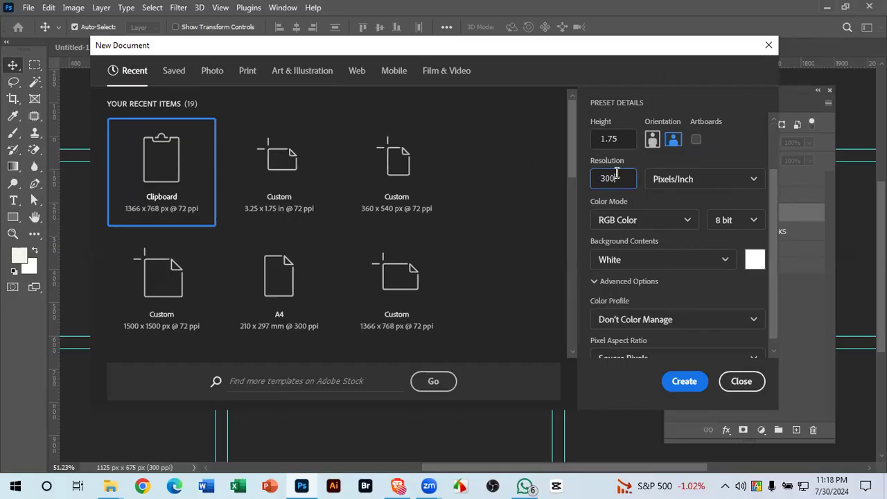
left_click(639, 222)
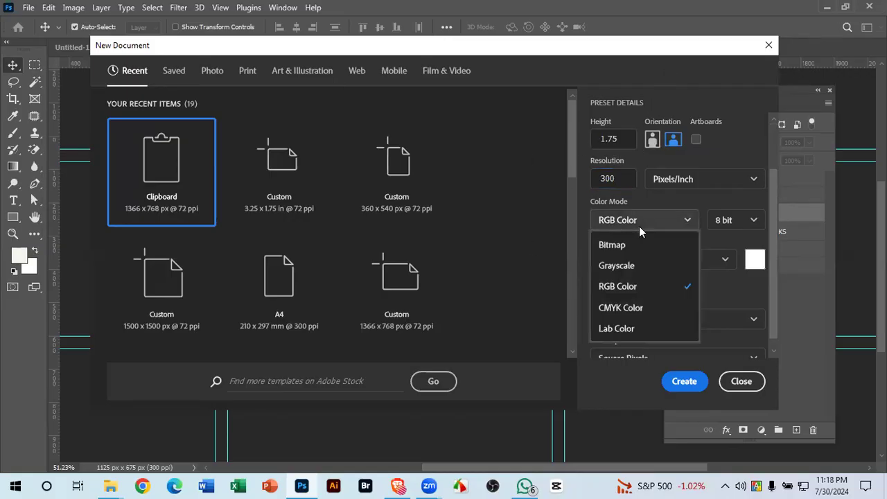
left_click(662, 306)
scroll(682, 183, "down", 1)
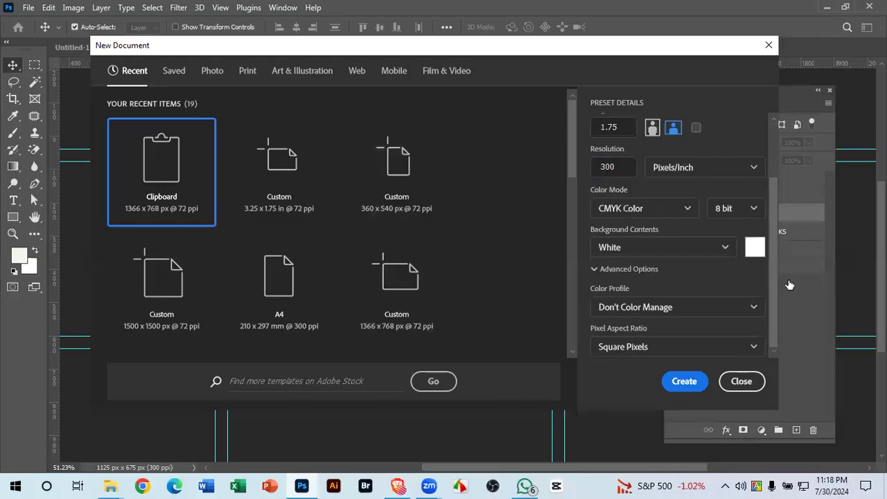
left_click(684, 382)
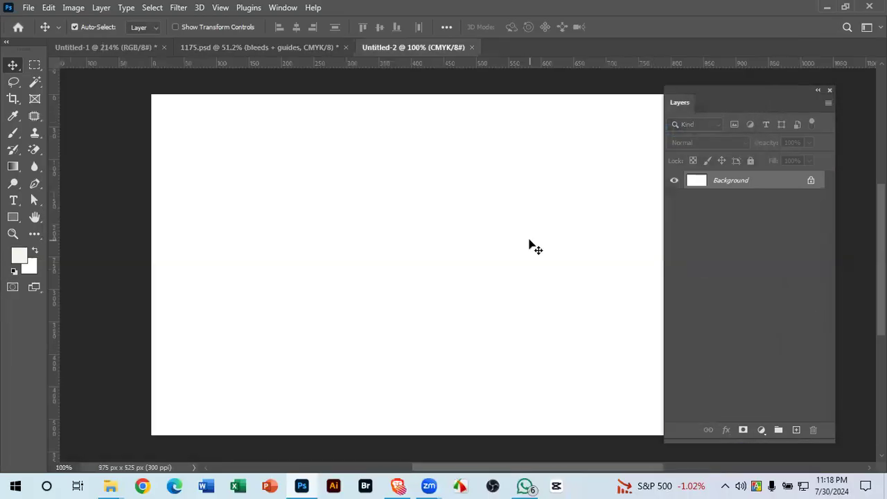
- Check the new document's width, height and resolution in Image Size without changing them
key("ctrl+minus")
key("ctrl+minus")
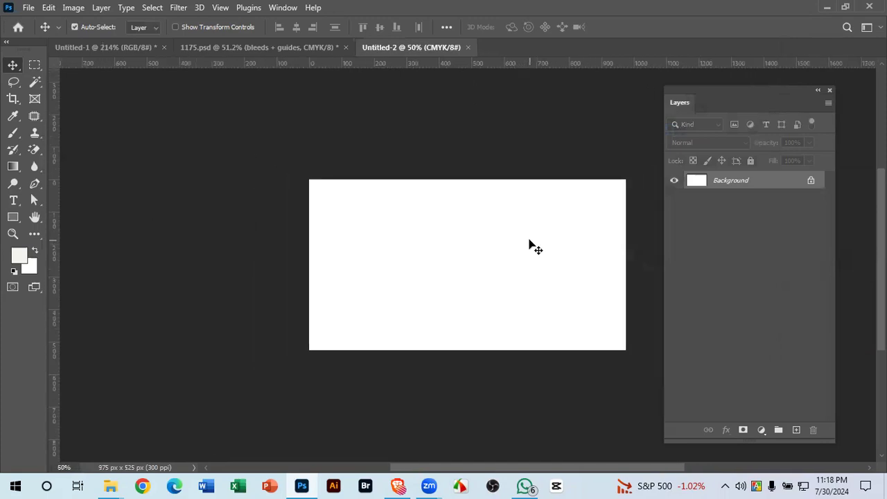
left_click_drag(473, 250, 422, 238)
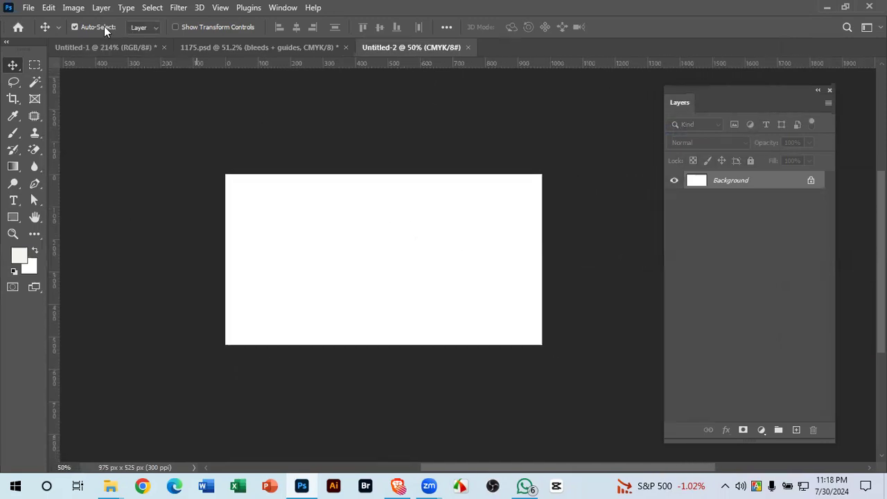
left_click(69, 8)
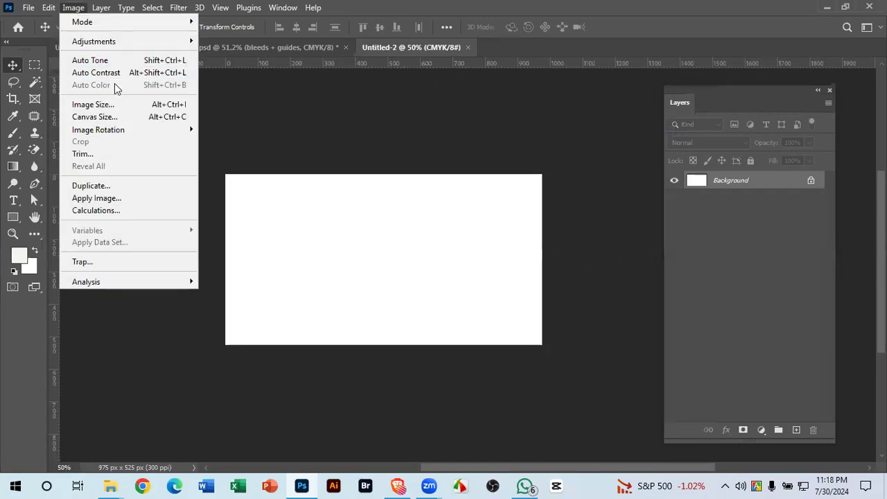
left_click(115, 104)
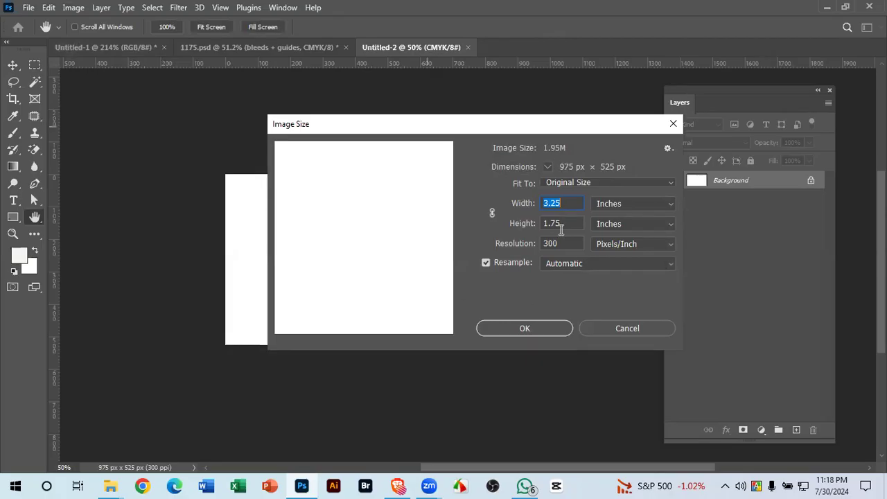
left_click(537, 324)
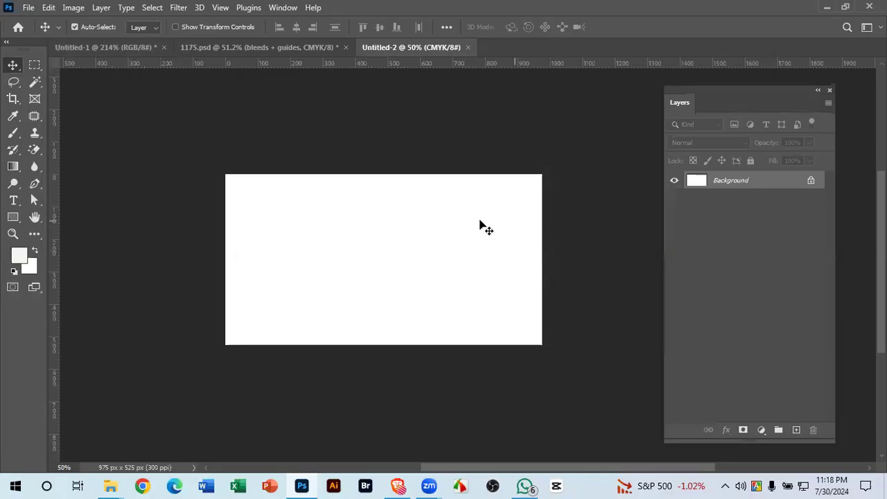
- Show the rulers and place guides along all four edges of the canvas
key("ctrl+r")
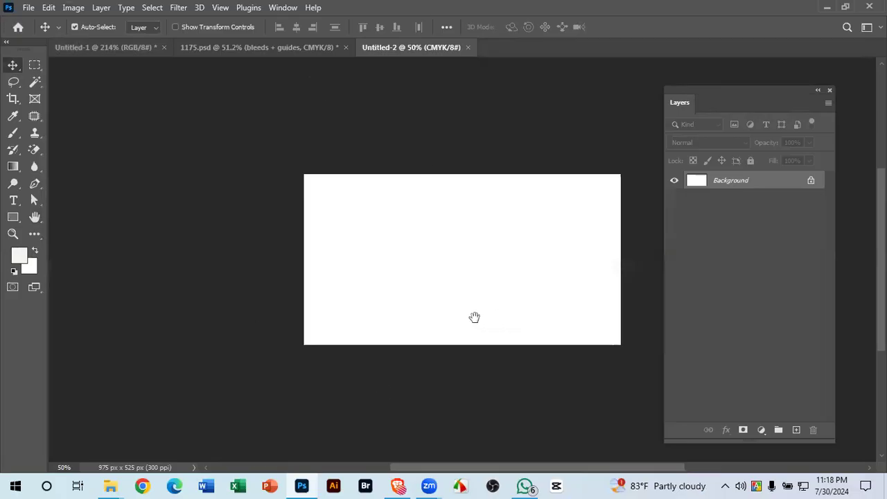
left_click_drag(474, 316, 333, 321)
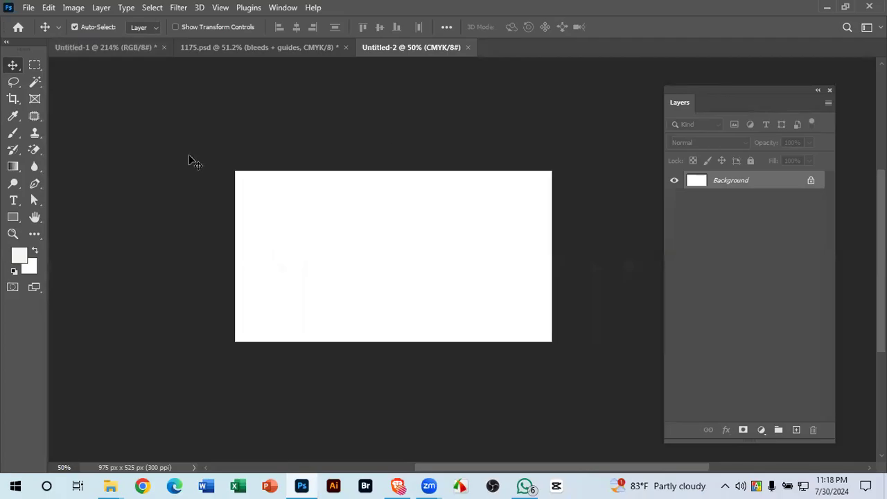
key("ctrl")
key("ctrl")
key("ctrl+r")
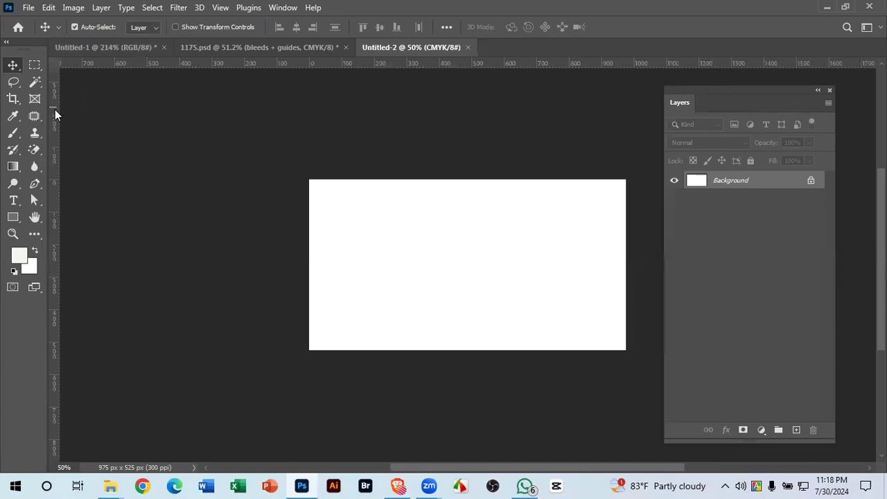
left_click_drag(52, 162, 310, 178)
left_click_drag(368, 61, 339, 180)
left_click_drag(361, 64, 368, 350)
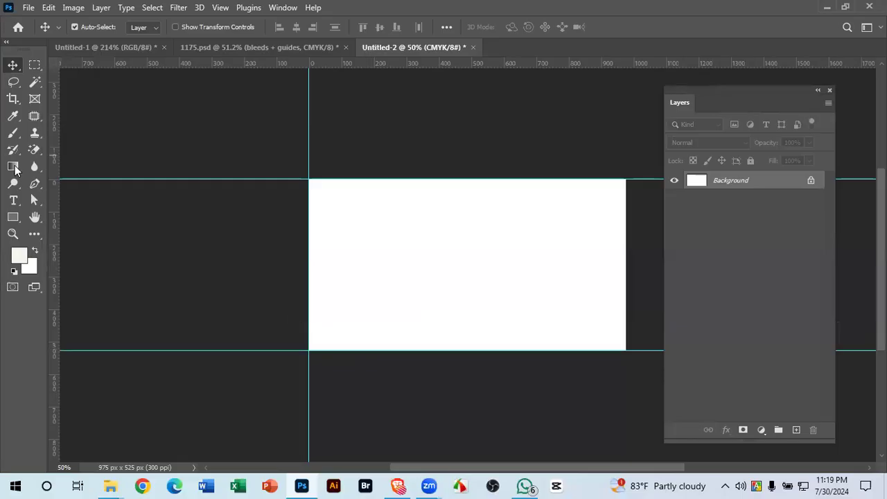
left_click_drag(50, 214, 625, 239)
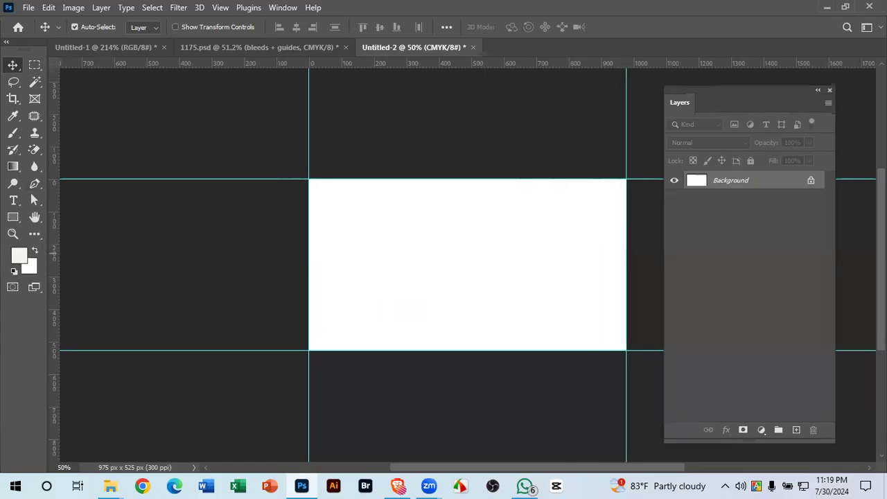
- Enlarge the canvas to 3.5 inches wide by 2 inches high, keeping the anchor centered
left_click(73, 8)
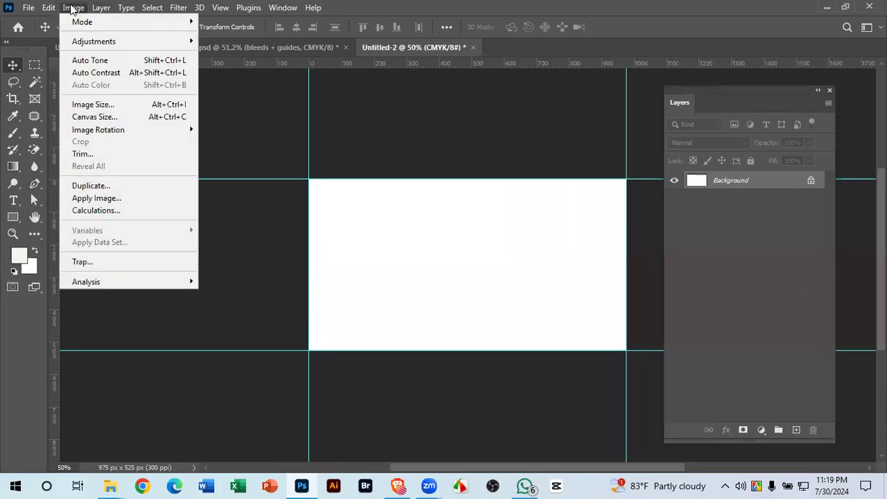
left_click(111, 118)
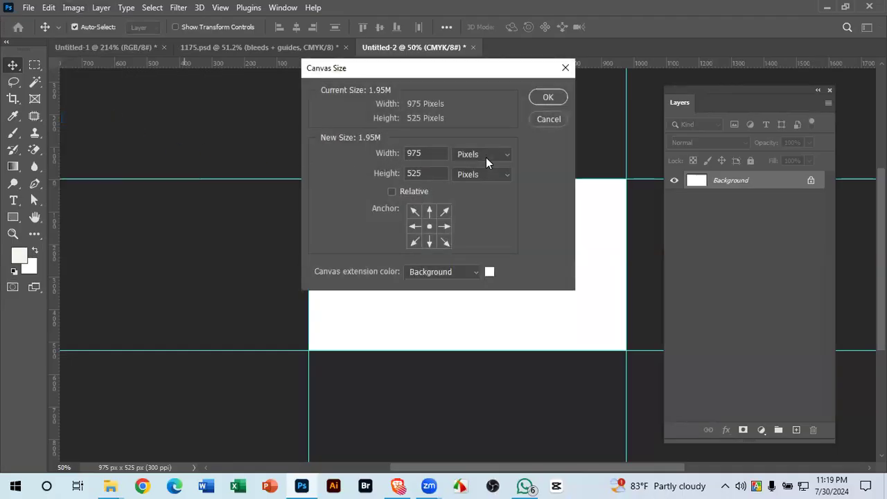
left_click(486, 159)
left_click(477, 188)
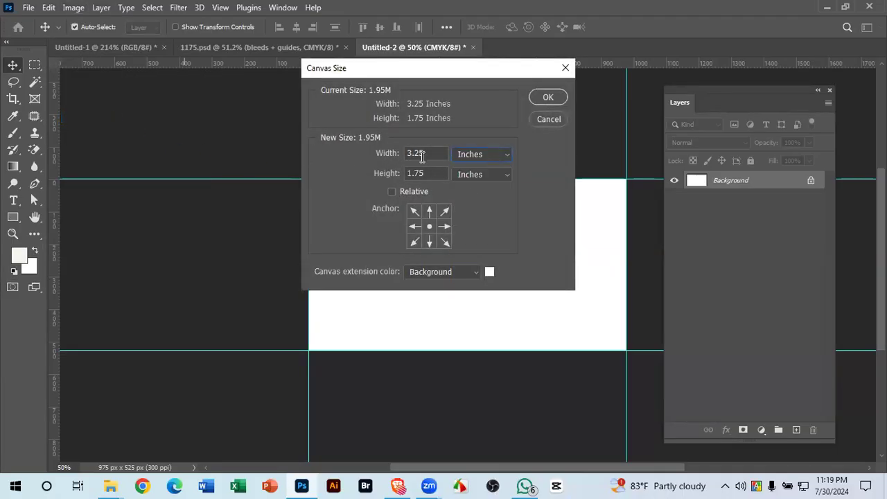
key("BackSpace")
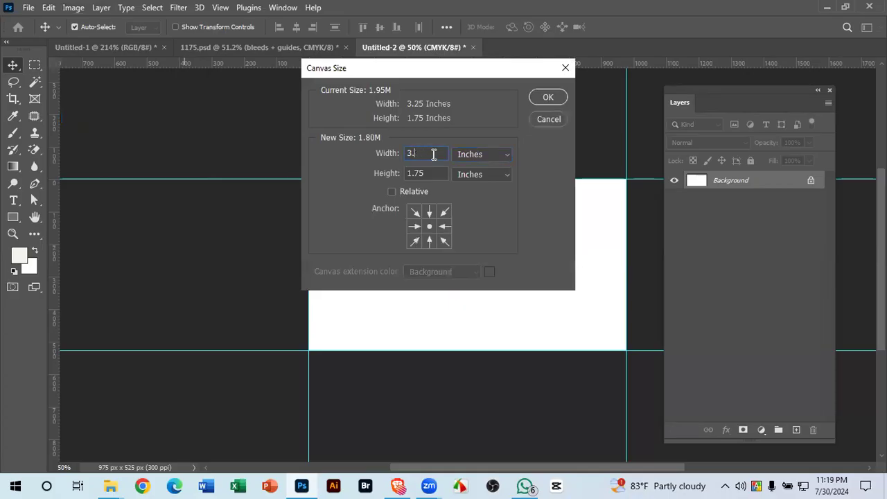
type("5")
key("Tab")
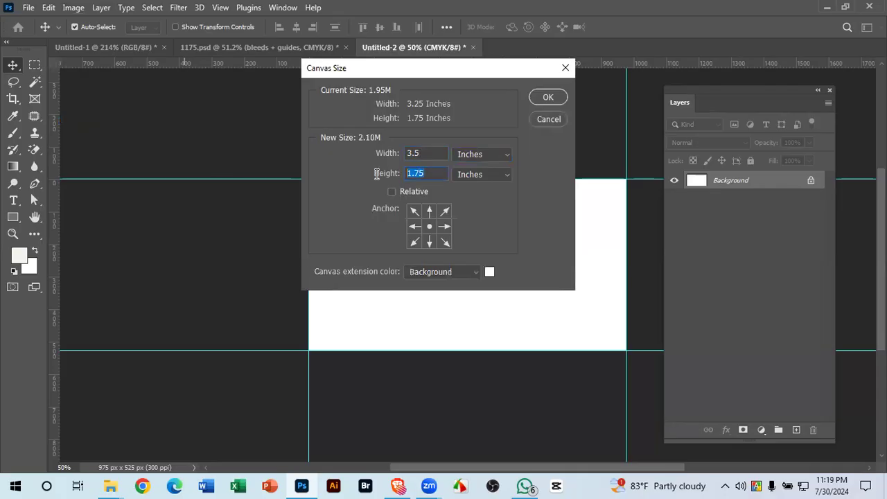
type("2")
left_click(546, 97)
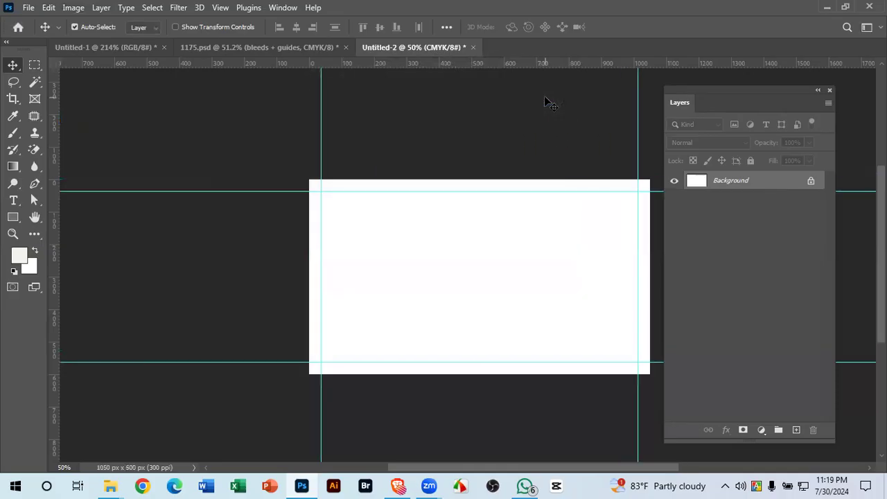
- Place a second set of guides along all four edges of the 3.5 x 2 inch canvas
left_click_drag(441, 277, 363, 251)
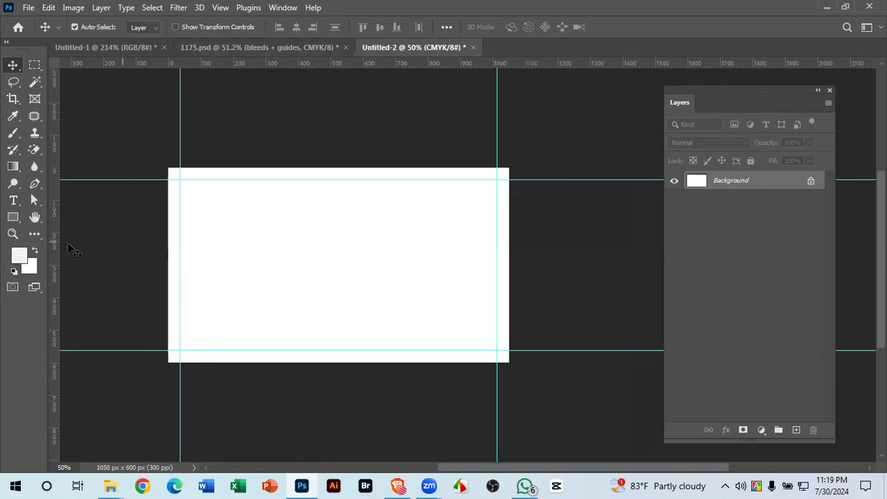
left_click_drag(56, 266, 168, 229)
left_click_drag(340, 62, 327, 168)
left_click_drag(49, 262, 510, 260)
left_click_drag(389, 62, 323, 362)
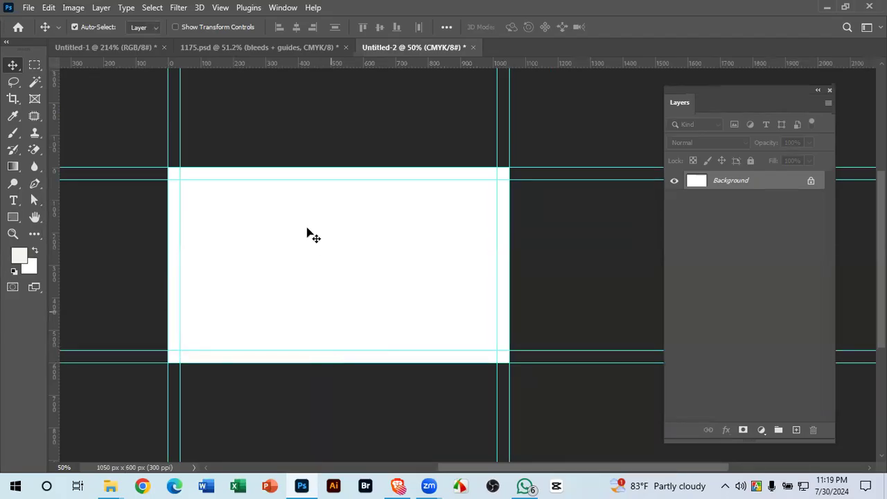
- Enlarge the canvas to 3.75 inches wide by 2.25 inches high, keeping the anchor centered
left_click(73, 8)
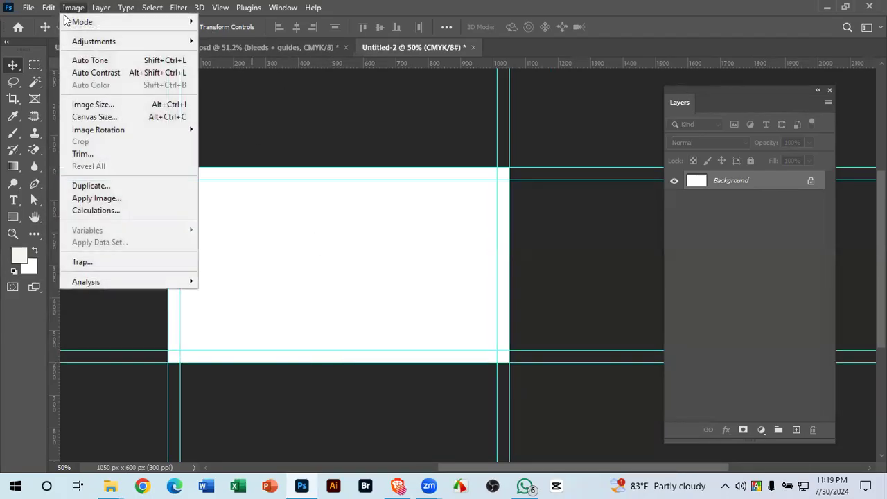
left_click(112, 117)
left_click(467, 154)
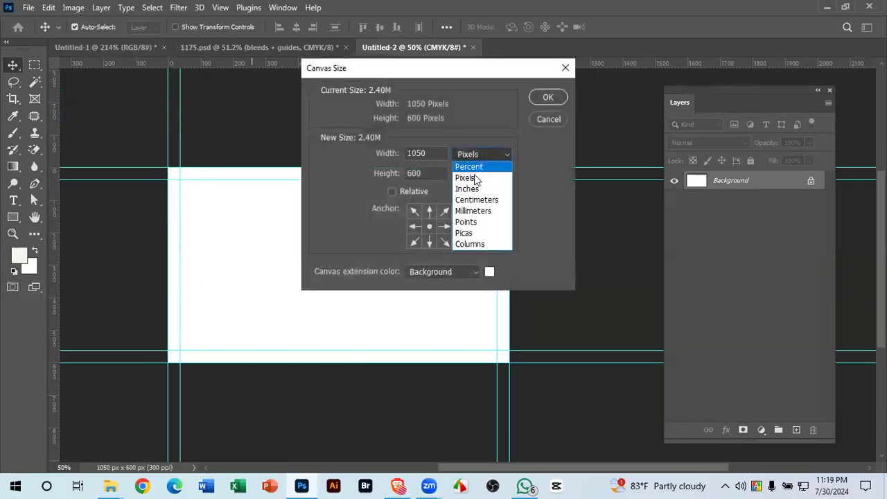
left_click(471, 186)
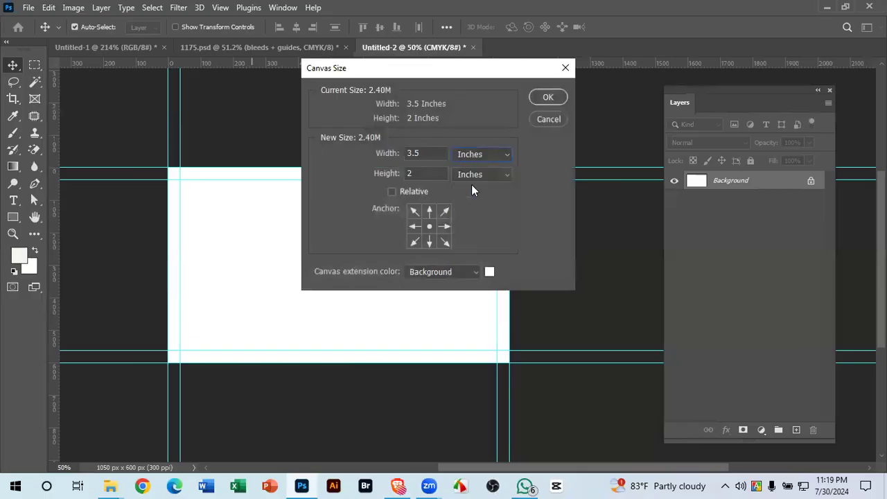
key("BackSpace")
type("75")
left_click(436, 172)
type(".")
type("26")
key("Return")
- Place a third set of guides along the edges of the 3.75 x 2.25 inch canvas, and compare the layout with 1175.psd
left_click_drag(51, 272, 168, 257)
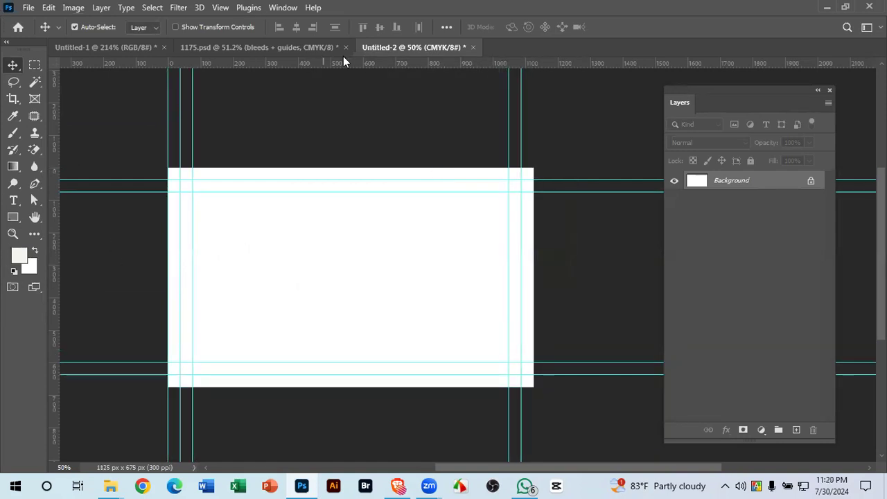
left_click_drag(341, 64, 323, 169)
left_click_drag(49, 252, 534, 240)
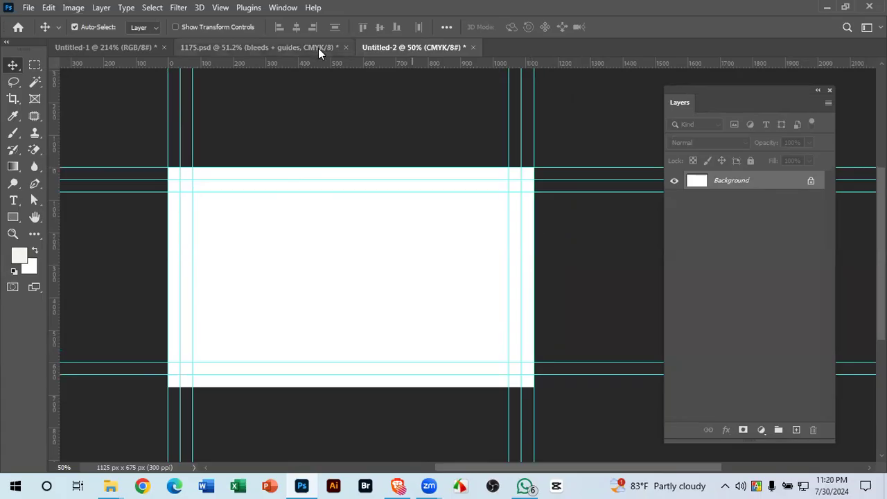
left_click_drag(310, 64, 297, 386)
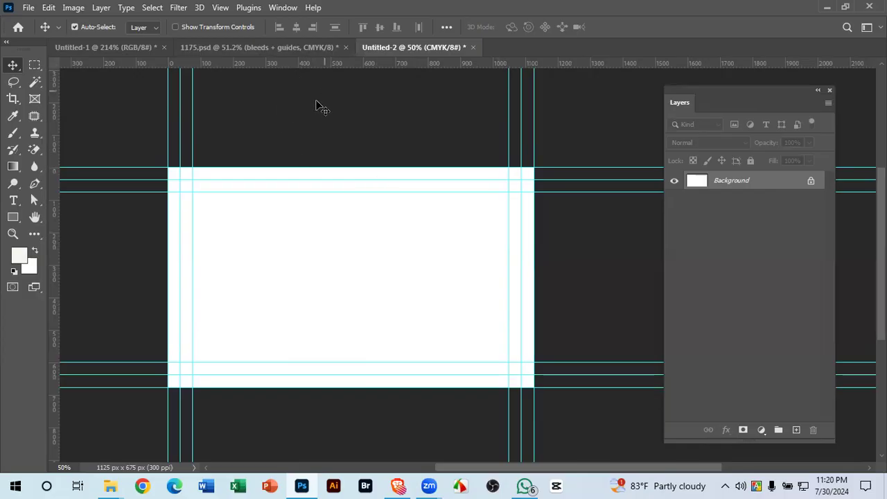
left_click(248, 48)
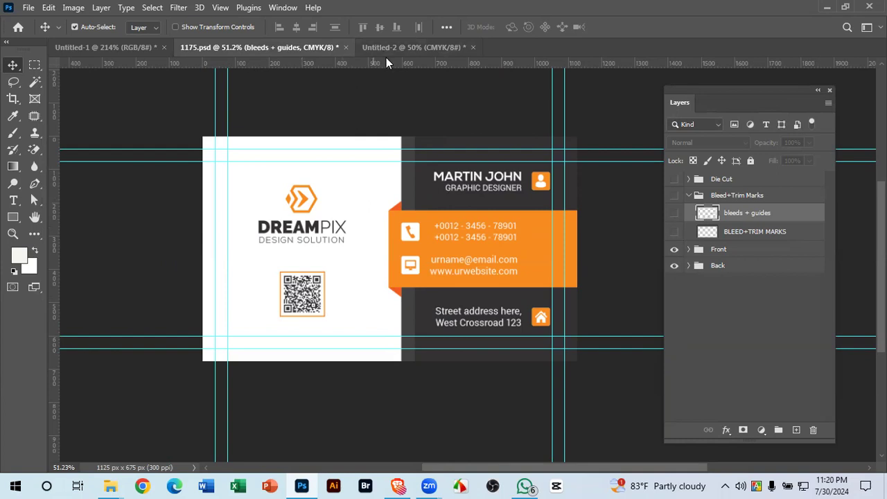
left_click(407, 48)
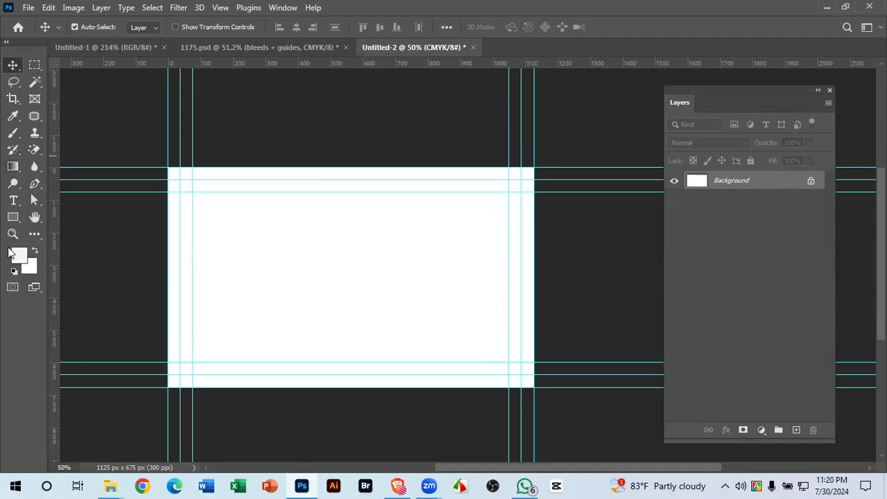
- Choose the Rectangle tool and set the foreground color to white
left_click(13, 217)
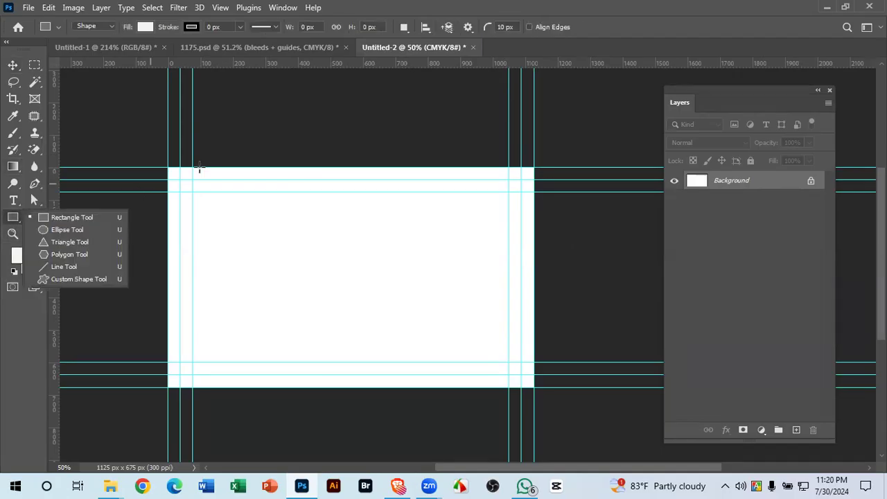
left_click(80, 218)
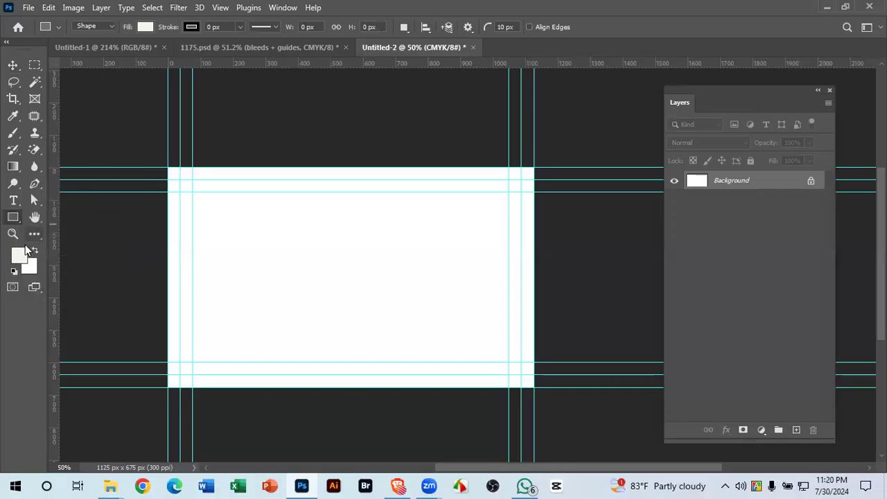
left_click(19, 258)
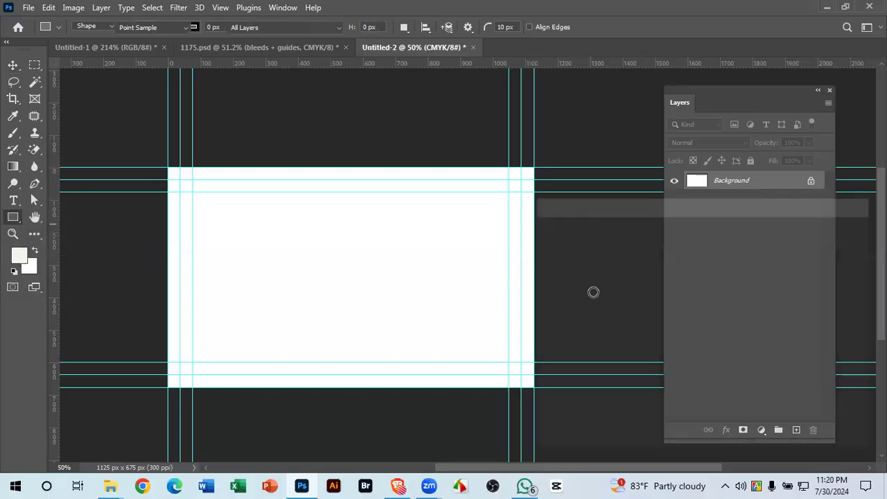
left_click(826, 227)
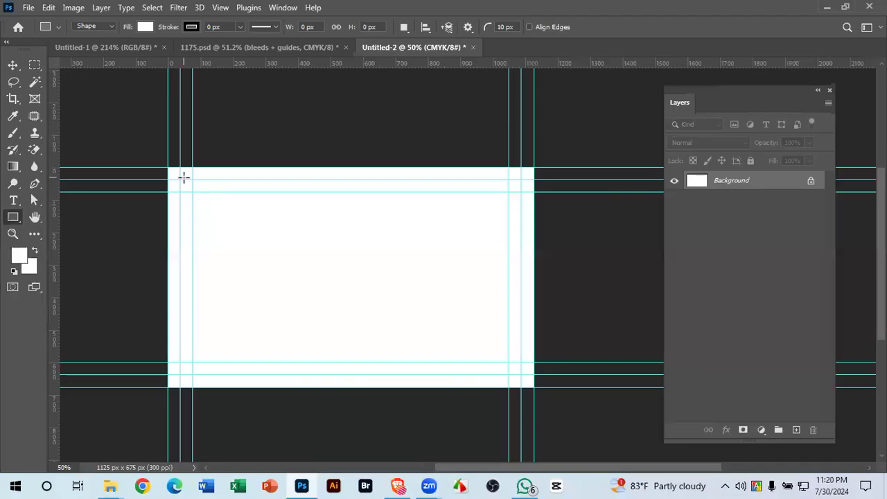
- Try drawing a rectangle about 356 x 224 px with 10 px rounded corners, centered on the canvas's upper-left corner, and undo it
left_click_drag(168, 168, 226, 203)
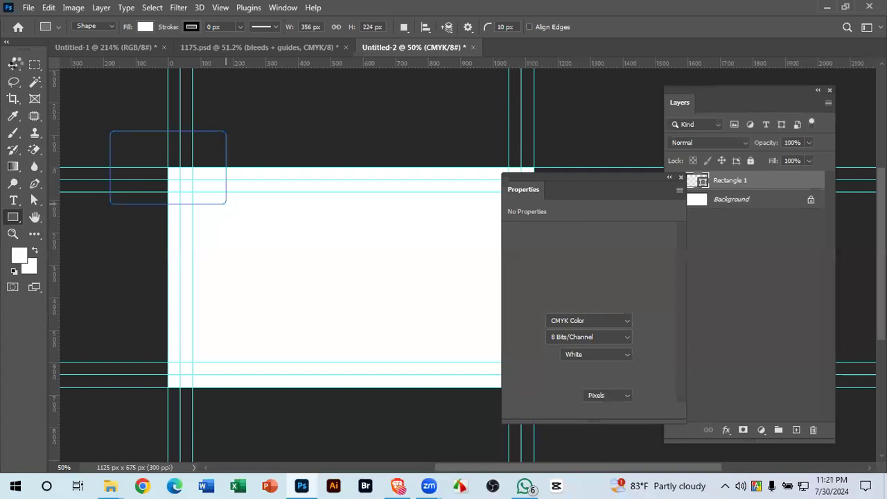
left_click(14, 64)
key("ctrl+z")
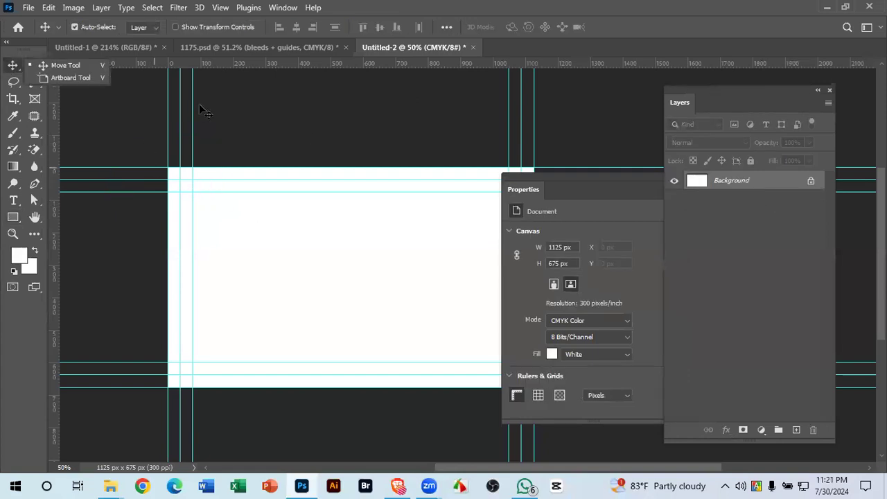
- Set the Rectangle tool's corner radius to 0 and switch back to the Move tool
left_click(13, 217)
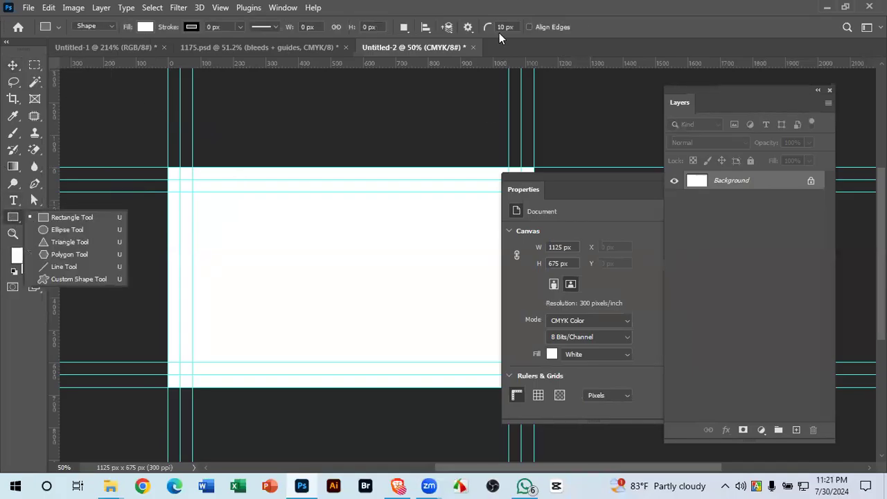
left_click(513, 27)
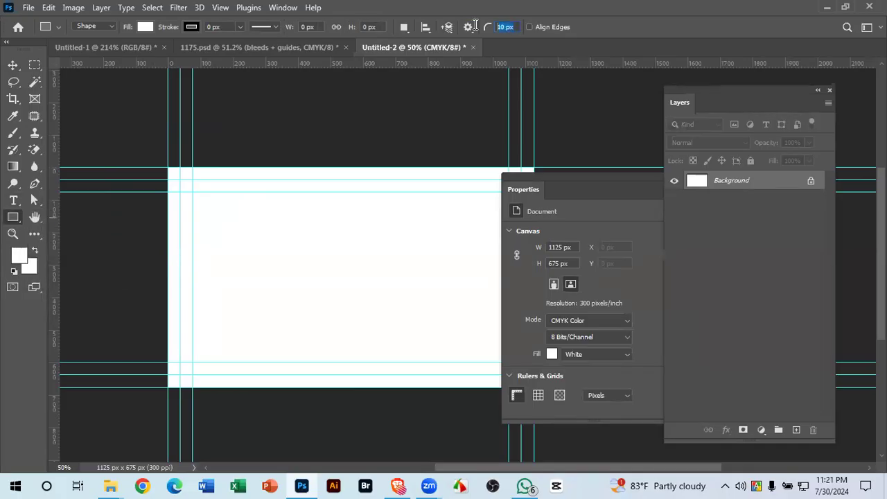
type("0")
left_click(12, 65)
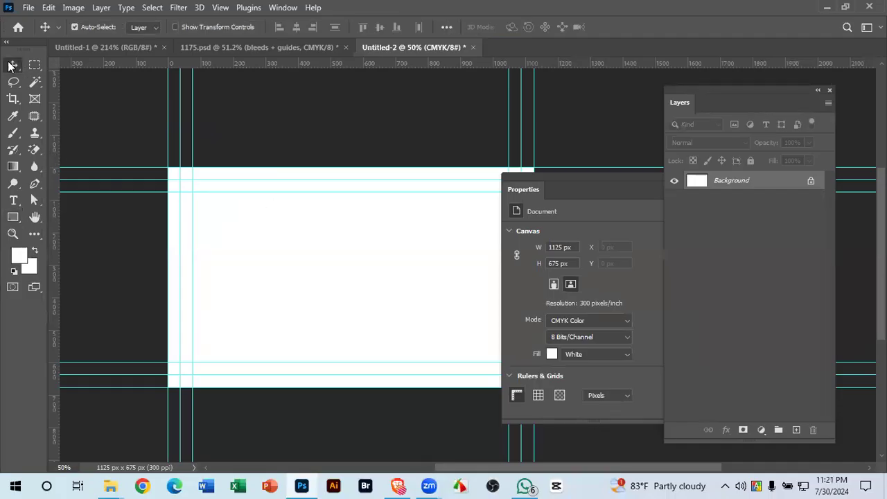
- Draw a white 1125 x 675 px rectangle with square corners covering the entire canvas
left_click_drag(607, 178, 697, 224)
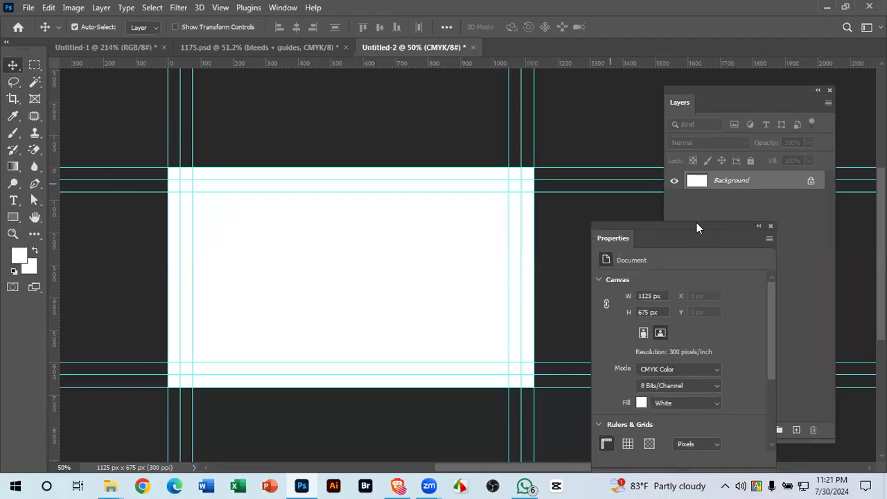
left_click(13, 218)
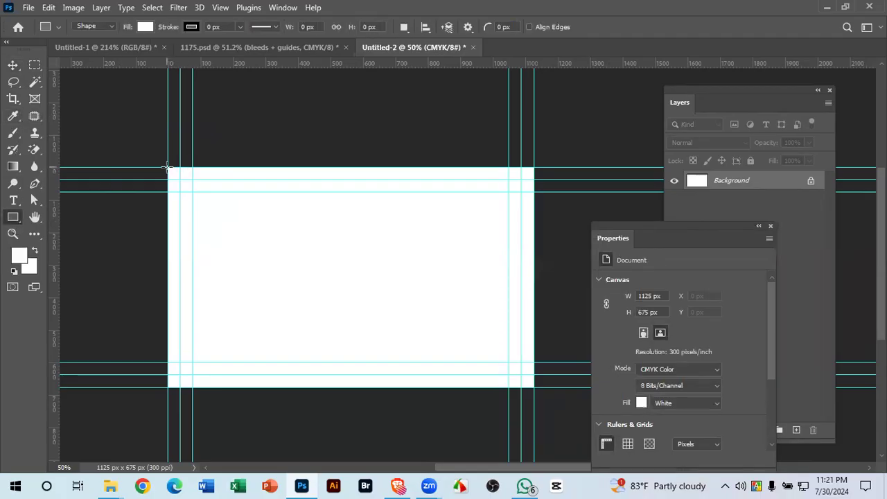
left_click_drag(168, 166, 530, 382)
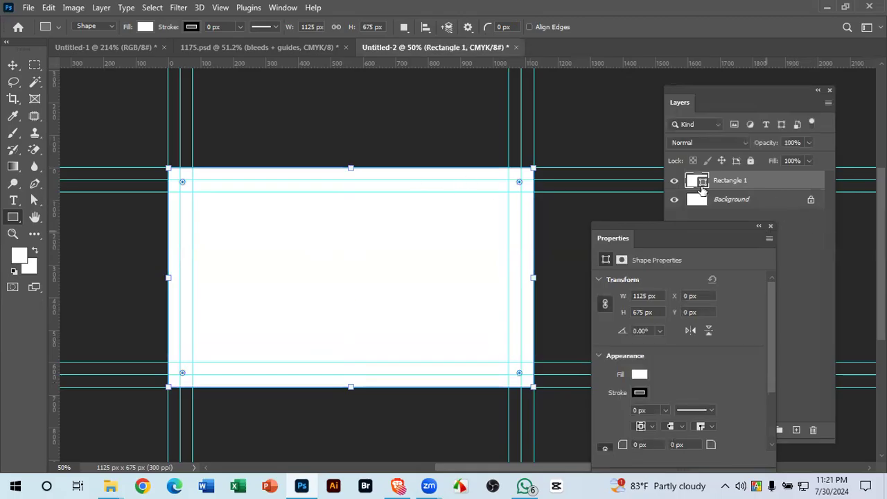
- Toggle the Background layer's visibility to check the rectangle beneath the guides, and unlock and delete the Background layer
left_click(674, 200)
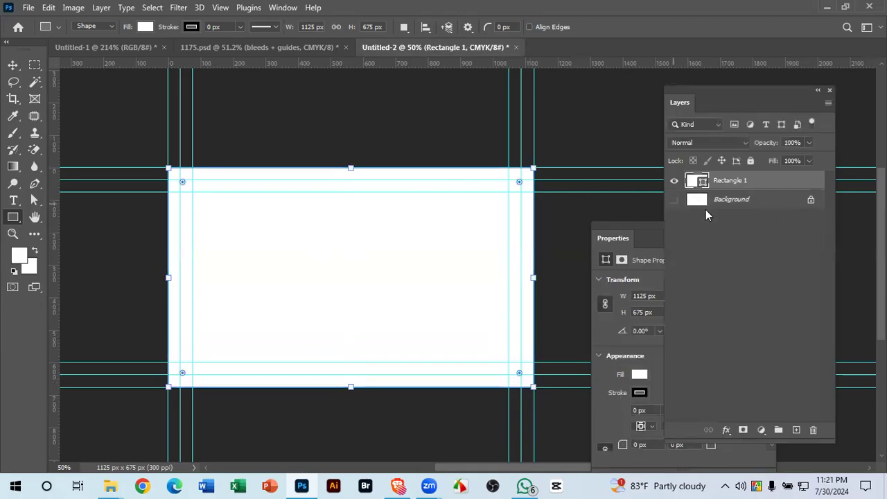
left_click(12, 65)
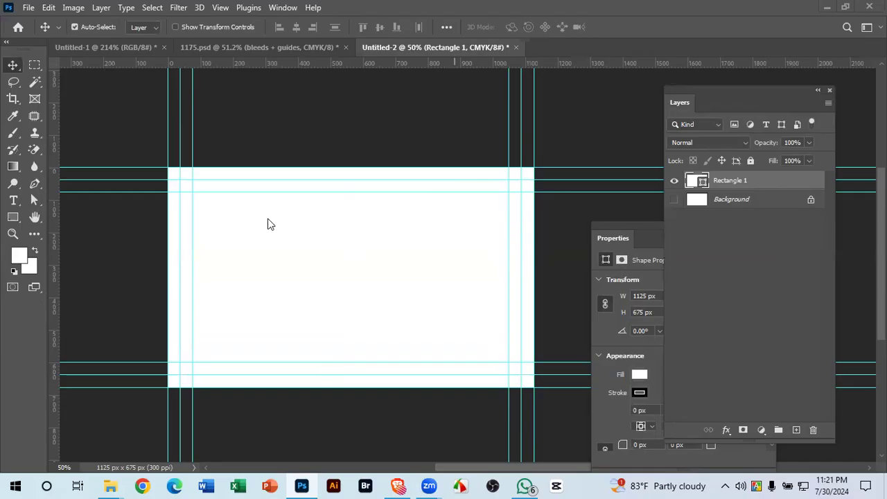
left_click(674, 199)
left_click(797, 202)
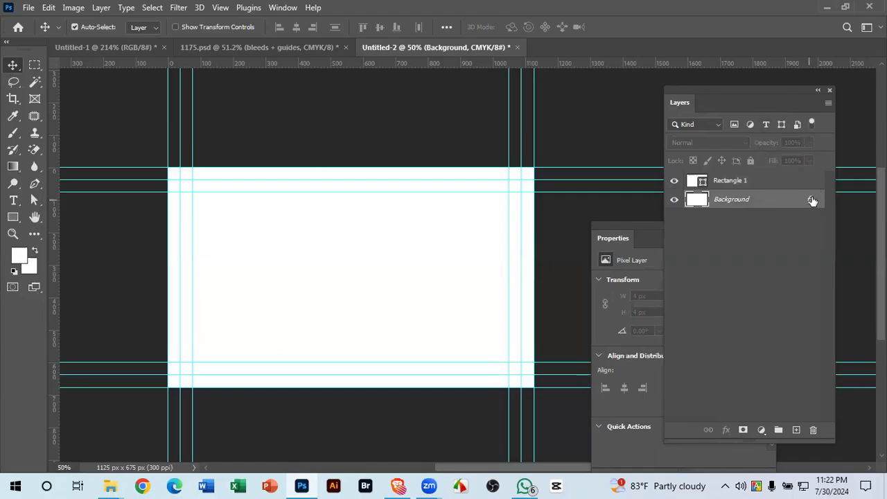
left_click(811, 199)
left_click_drag(808, 199, 811, 429)
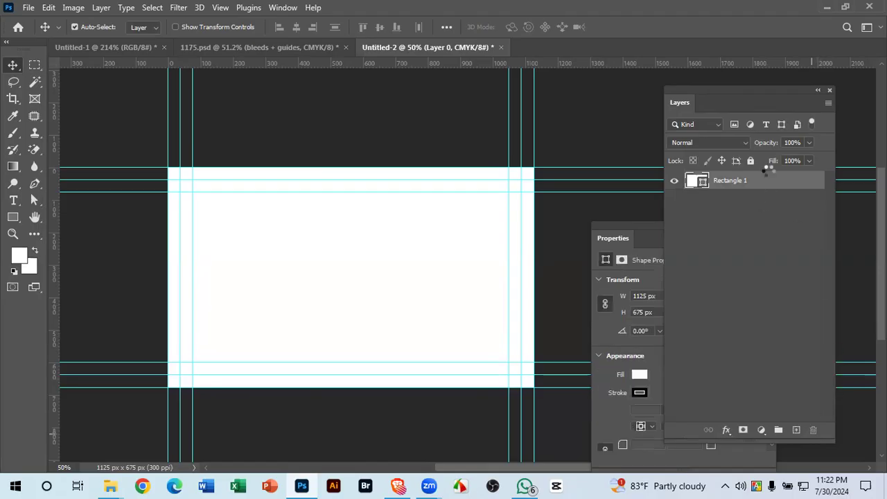
- Select the Rectangle 1 layer and compare the document with the 1175.psd template
left_click(638, 172)
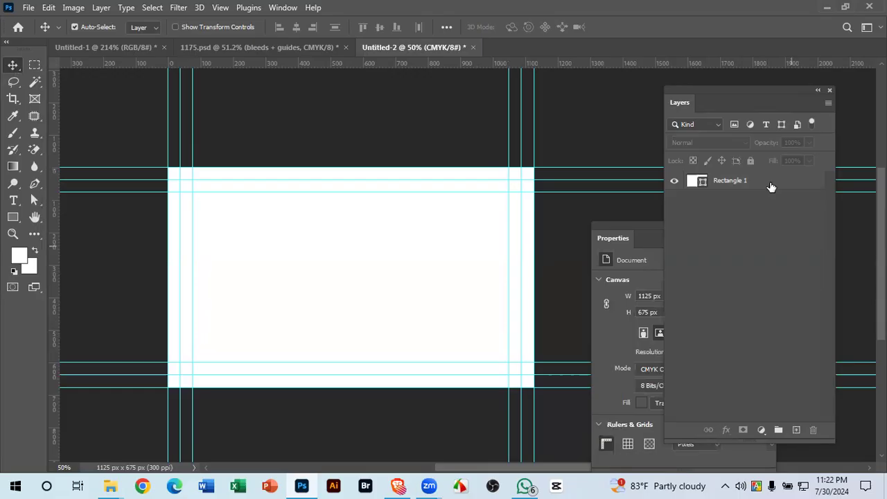
left_click(729, 184)
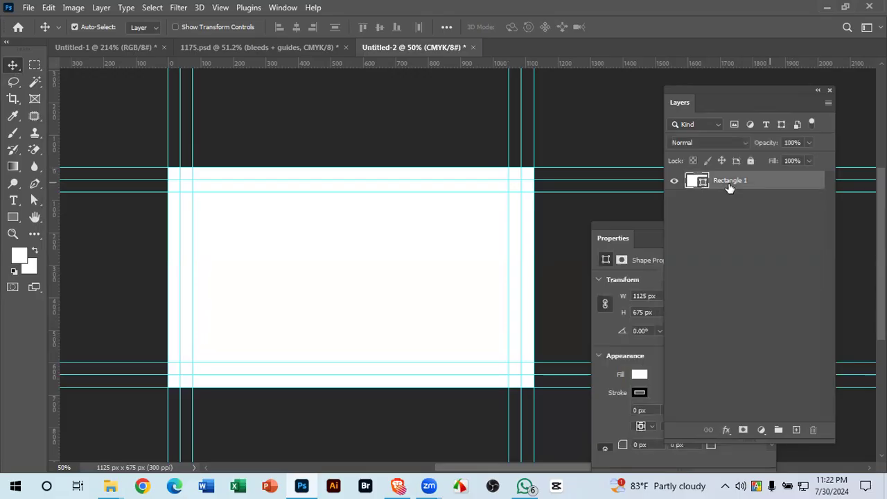
left_click_drag(645, 226, 634, 215)
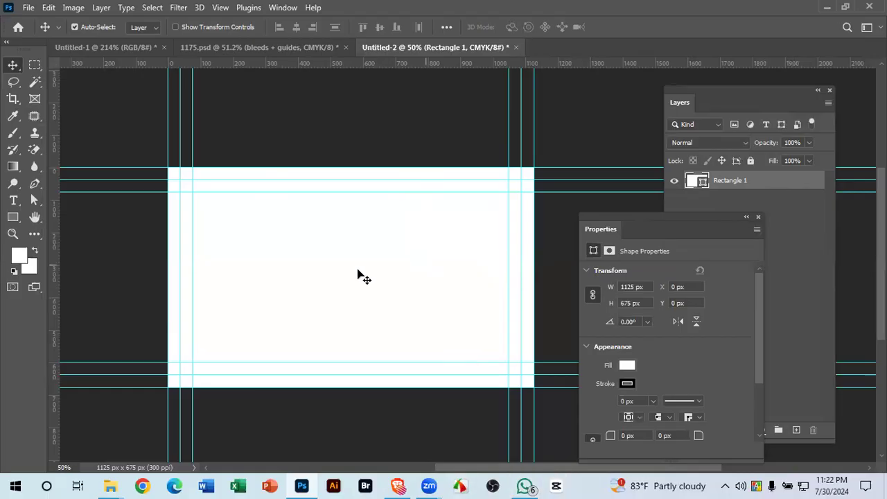
left_click(264, 47)
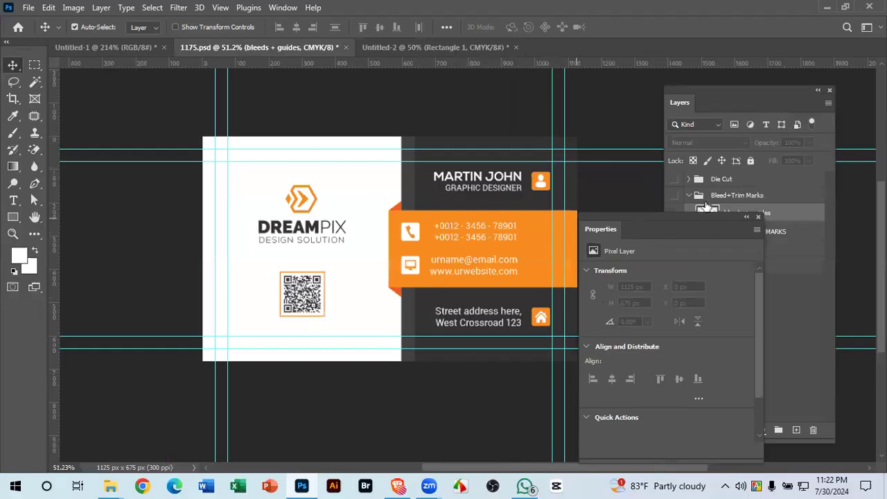
left_click(398, 46)
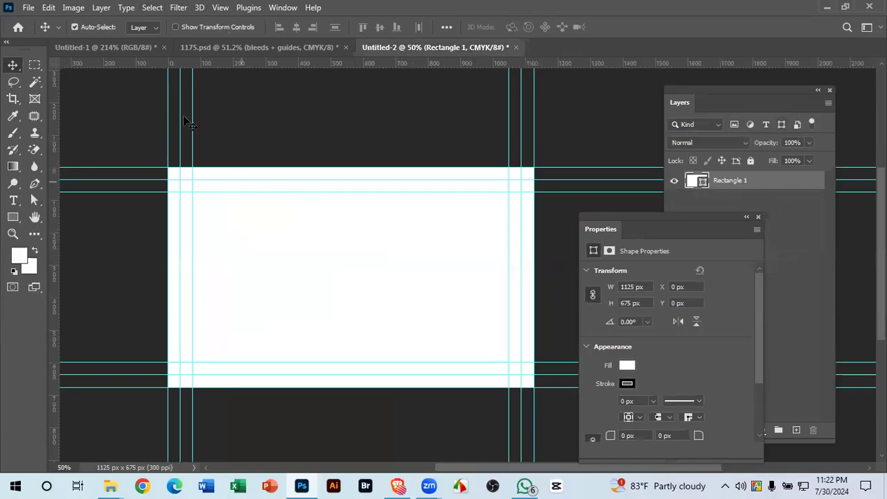
- Duplicate the Untitled-2 document as "Untitled-2 copy" and compare the copy with the original
left_click(77, 7)
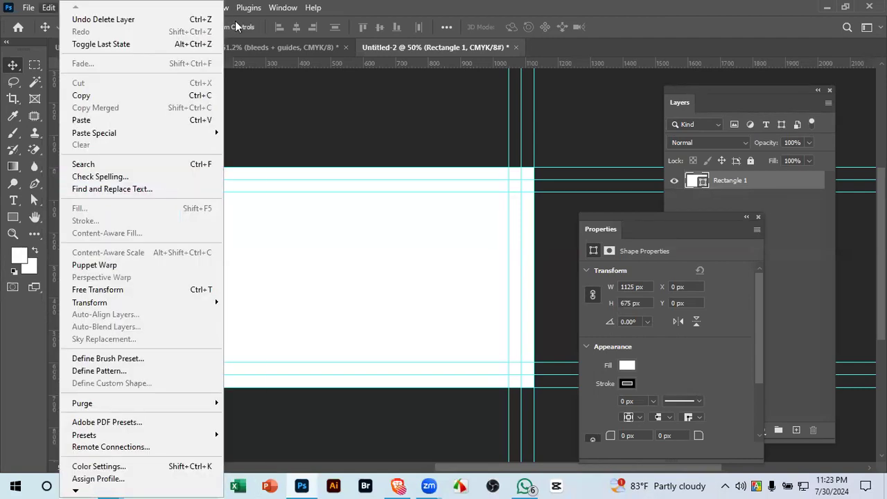
mouse_move(221, 9)
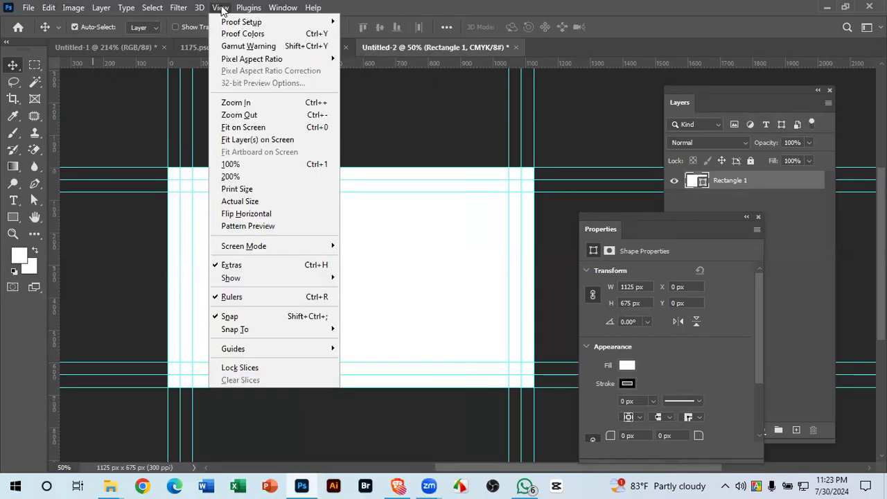
mouse_move(77, 8)
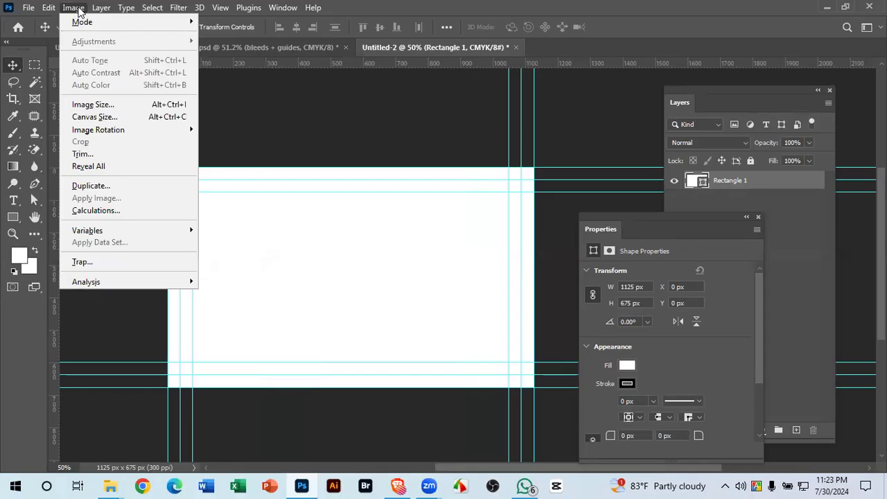
left_click(112, 185)
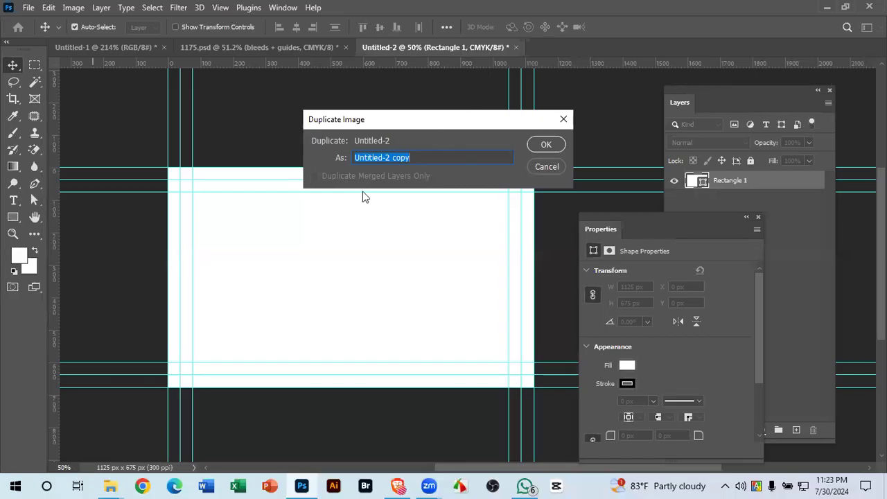
left_click(546, 145)
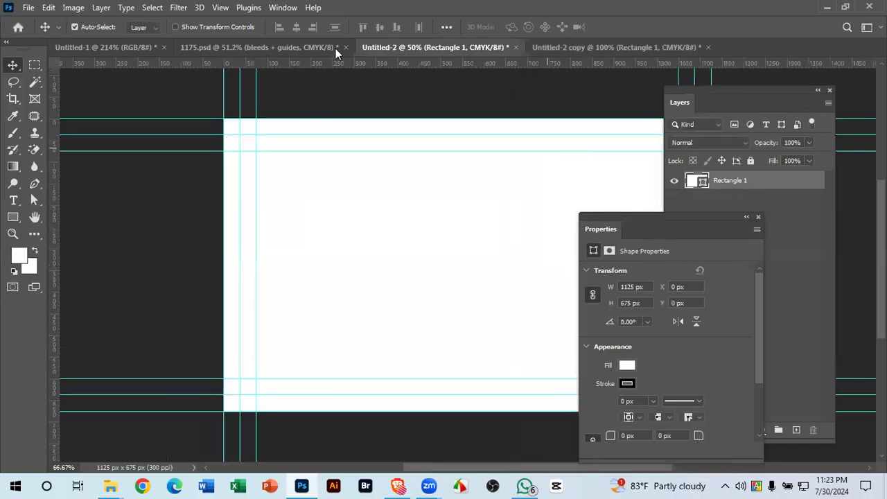
left_click(451, 48)
left_click(563, 46)
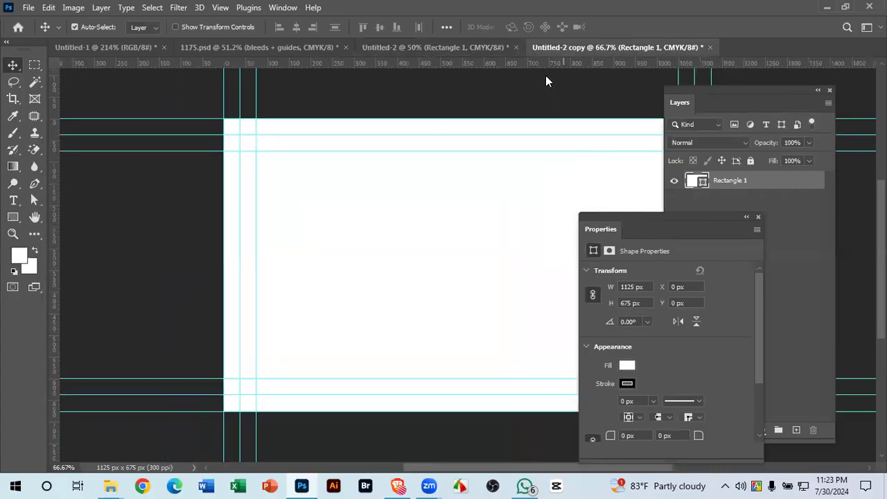
left_click(450, 47)
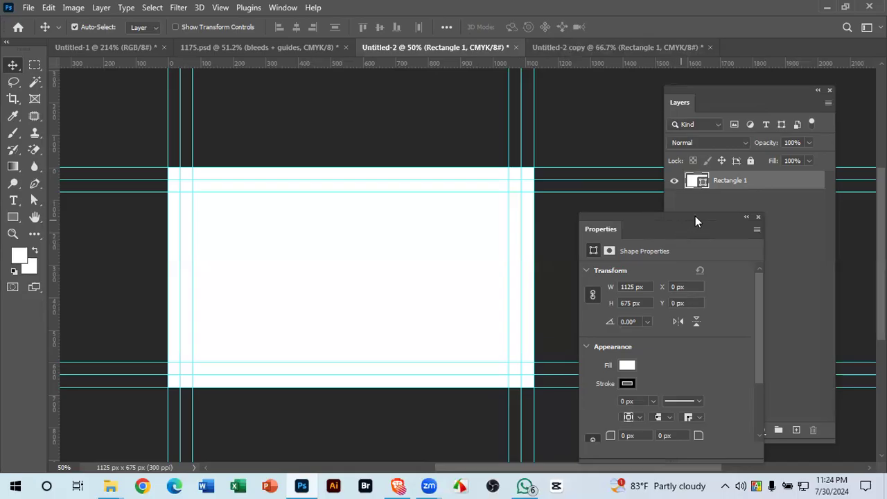
- Delete the Die Cut and Bleed+Trim Marks groups from 1175.psd
left_click(284, 48)
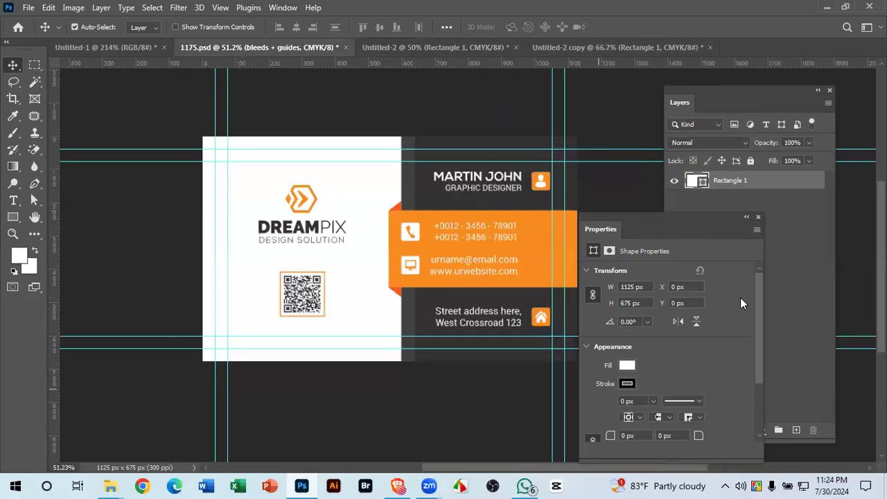
left_click_drag(716, 228, 574, 382)
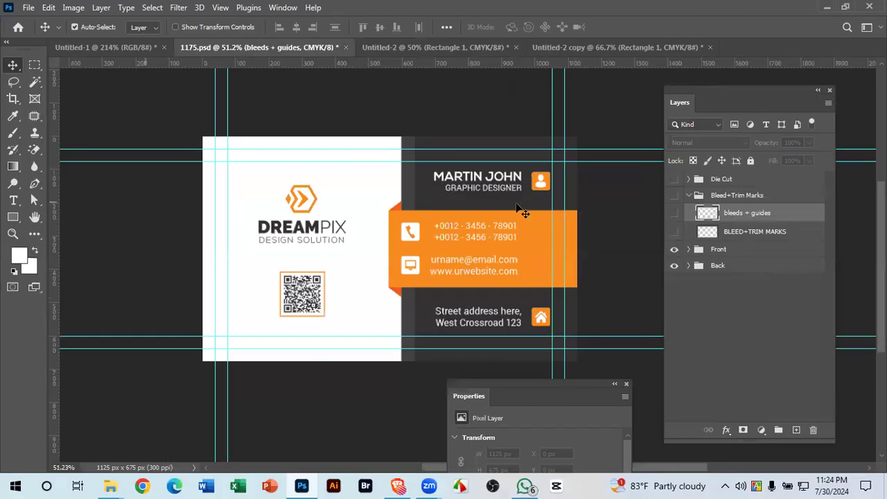
left_click(743, 232)
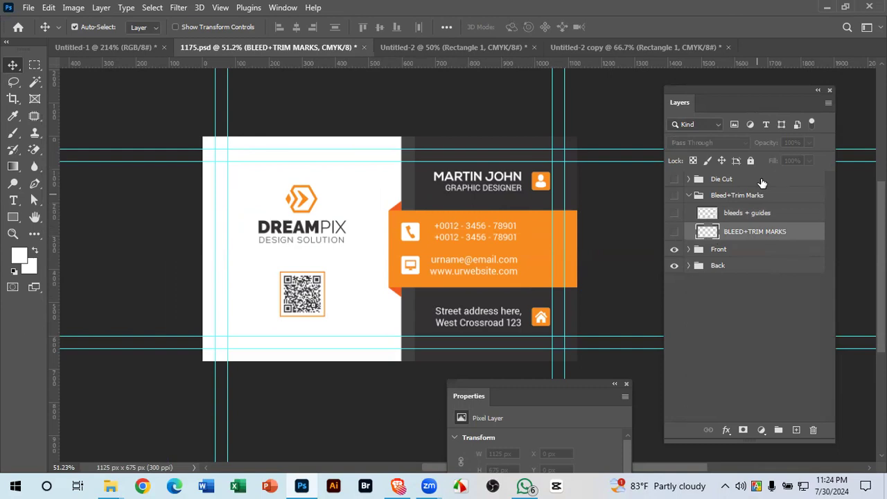
left_click(727, 179, "shift")
key("Delete")
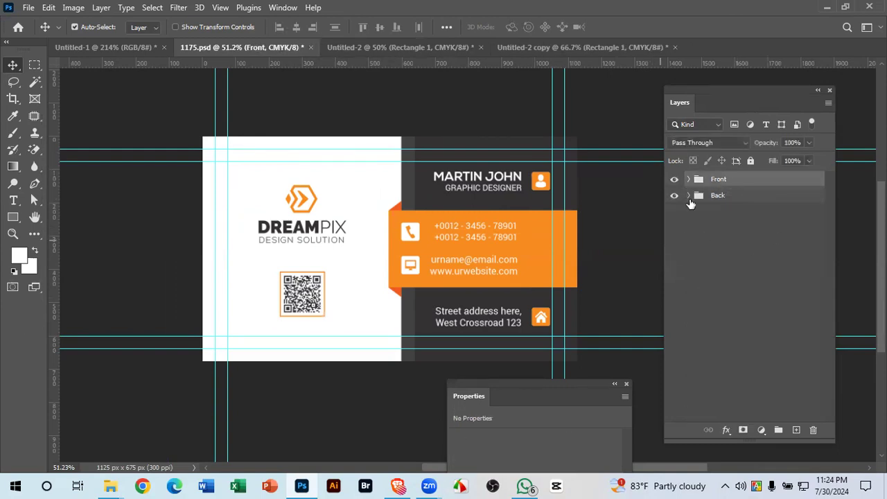
- Hide the Front group in 1175.psd and inspect the back design of the card
left_click(674, 179)
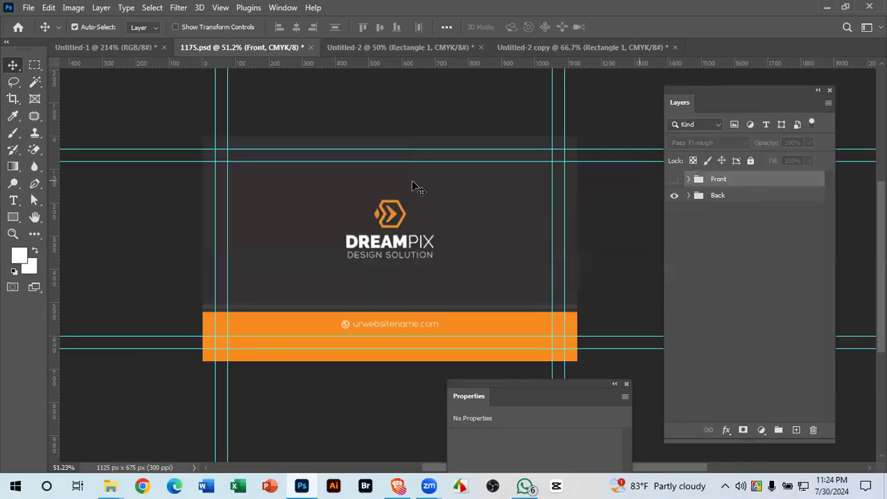
scroll(486, 262, "down", 3, "alt")
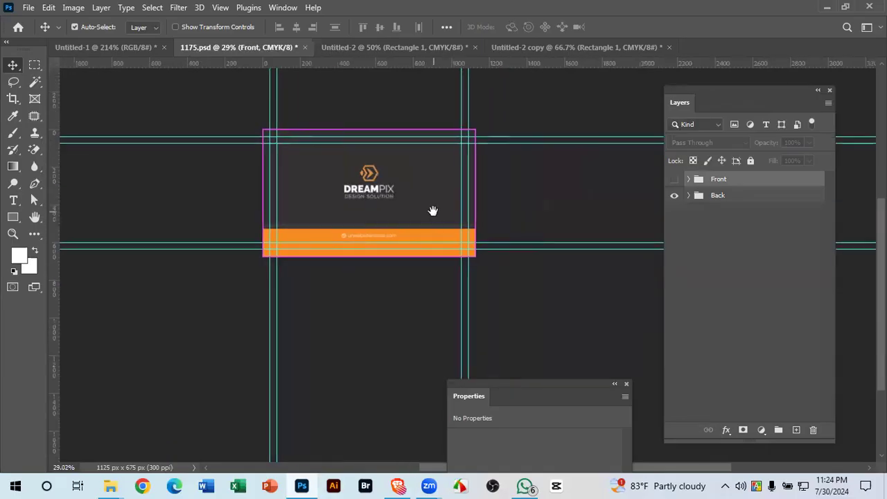
scroll(433, 211, "up", 4, "alt")
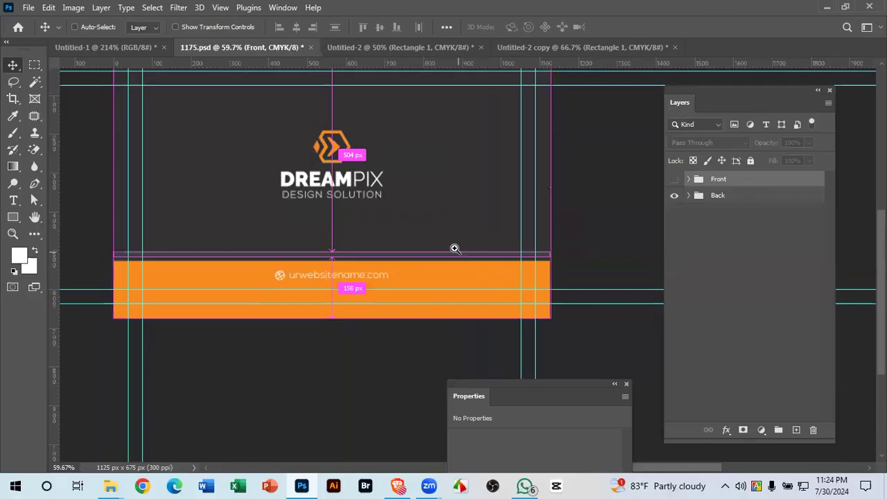
scroll(454, 248, "down", 2, "alt")
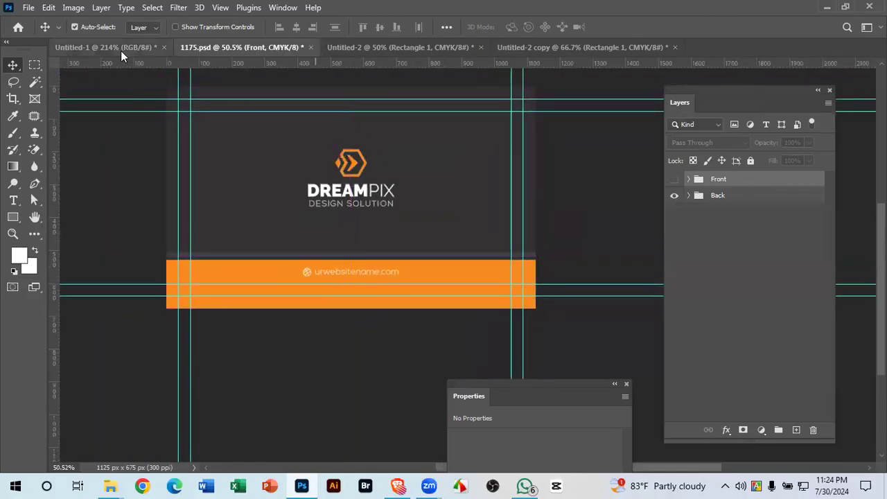
- Close the Untitled-1 document without saving its changes
left_click(121, 51)
left_click(163, 47)
left_click(439, 190)
- Close the Untitled-2 copy document without saving its changes
left_click(447, 48)
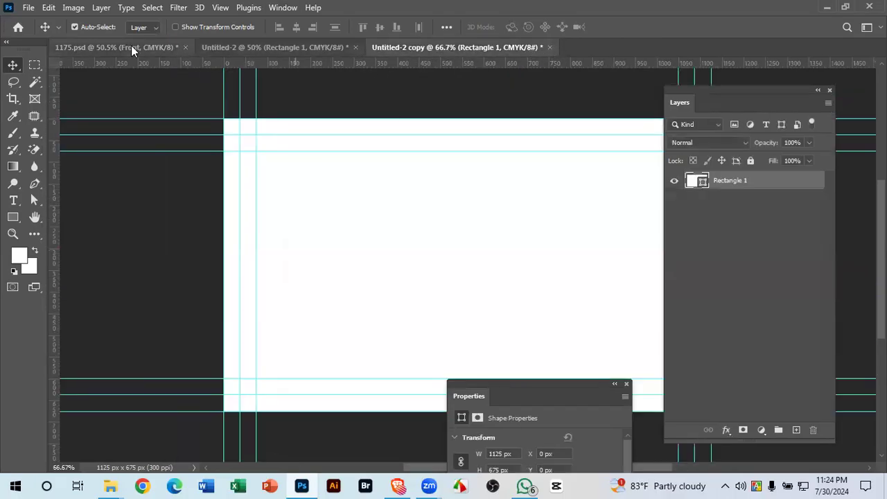
key("ctrl+Tab")
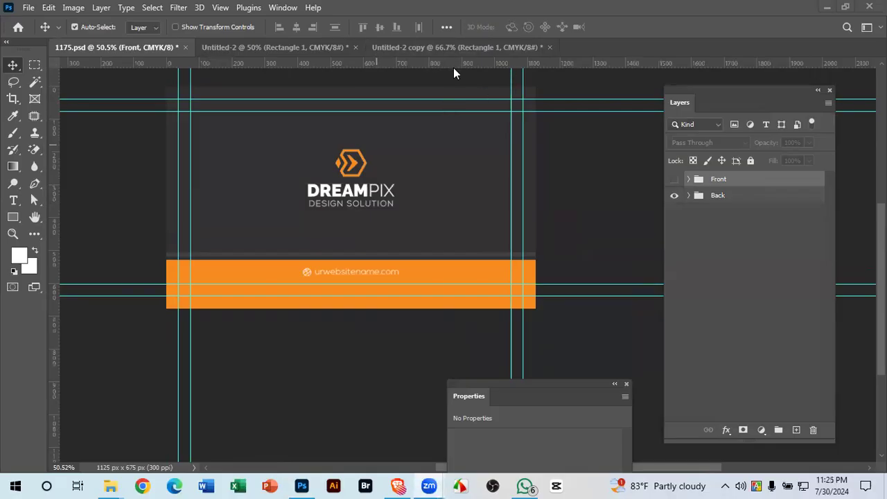
left_click(416, 46)
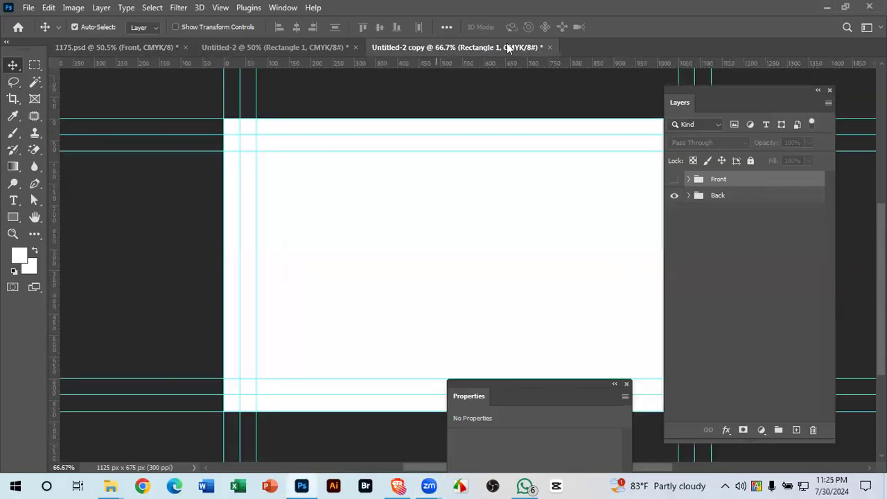
left_click(549, 48)
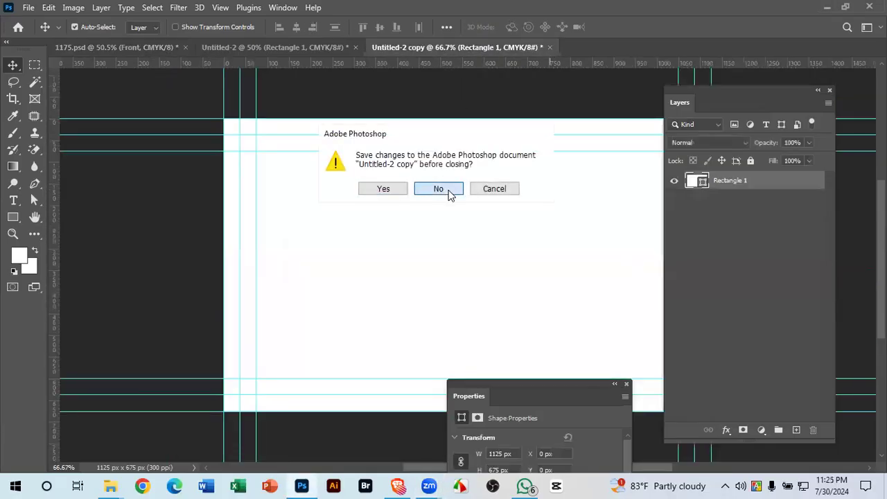
left_click(447, 191)
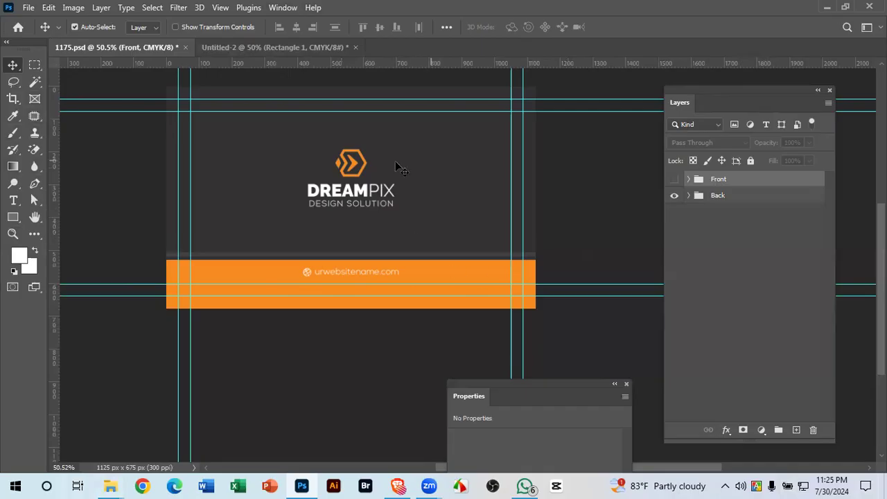
- Expand the Back group and its Background subgroup in 1175.psd, and compare its background layer with the Rectangle 1 layer in Untitled-2
left_click(689, 195)
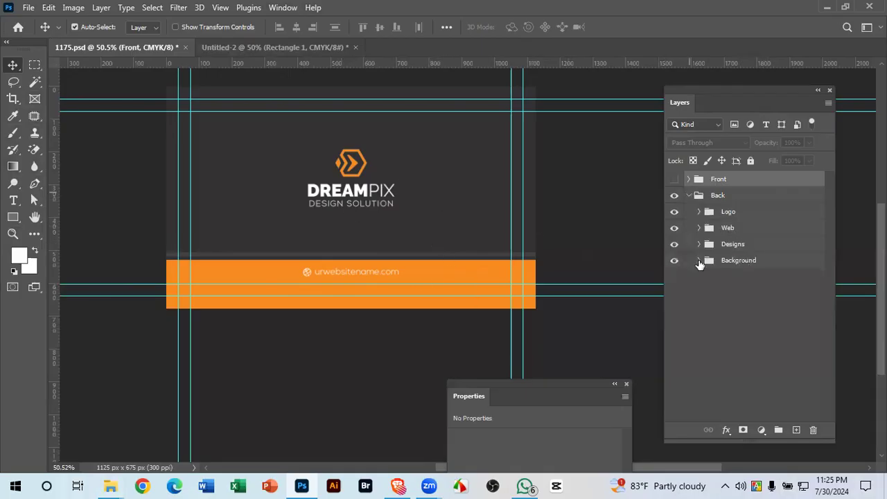
left_click(699, 261)
left_click(218, 47)
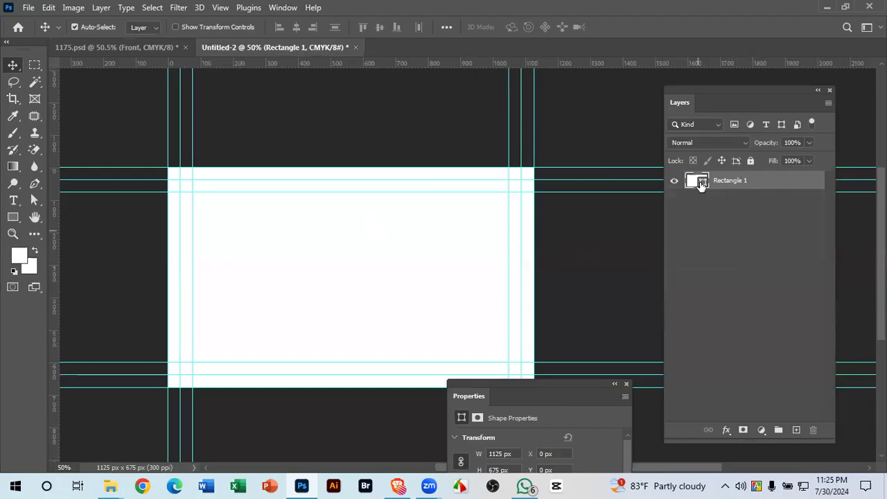
left_click(152, 50)
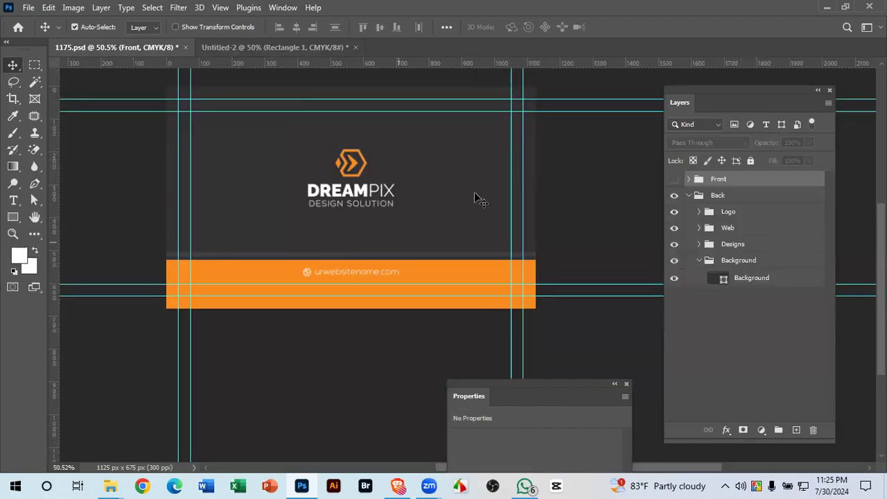
- Copy the hex fill colour of the Background layer in 1175.psd and switch to the Untitled-2 document
double_click(724, 278)
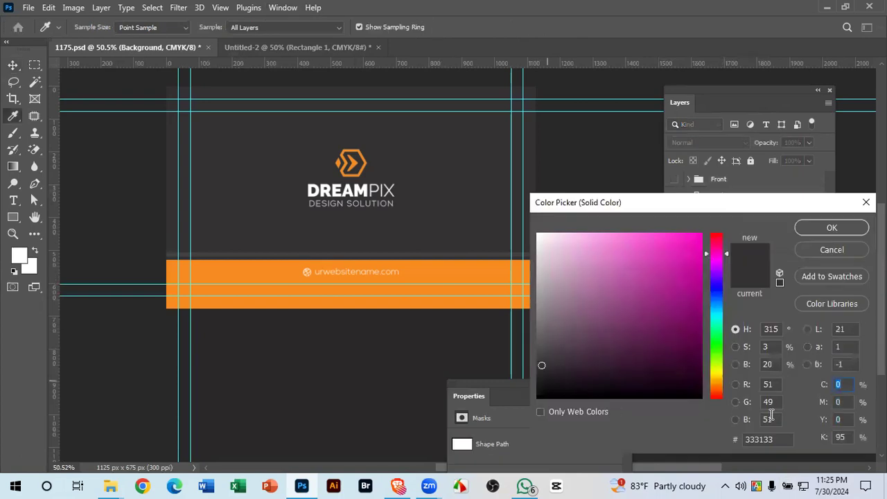
left_click_drag(778, 439, 713, 437)
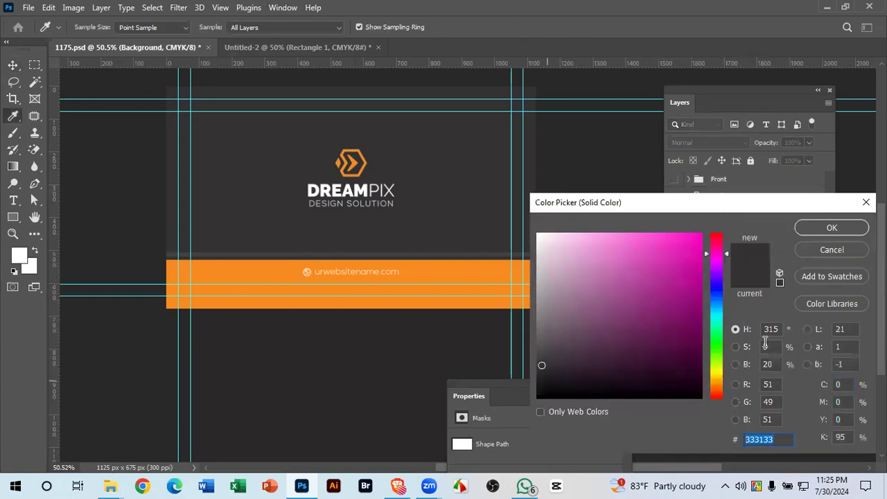
left_click(831, 233)
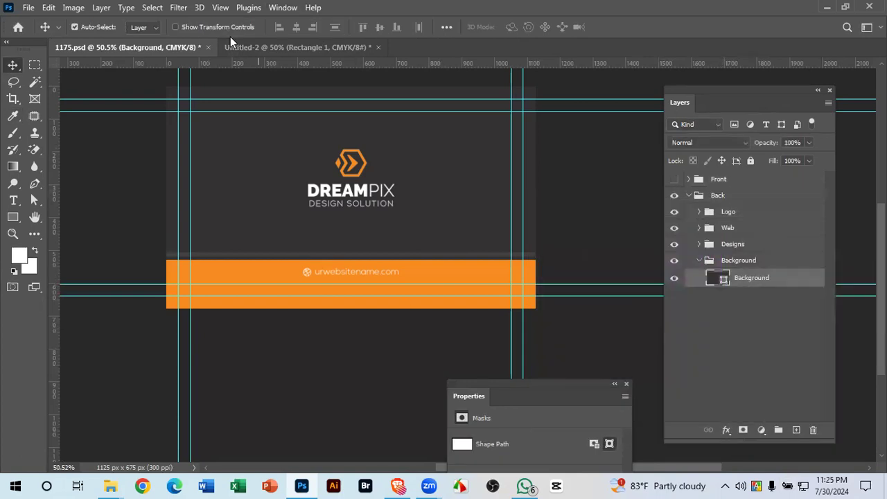
left_click(244, 45)
left_click_drag(442, 283, 437, 242)
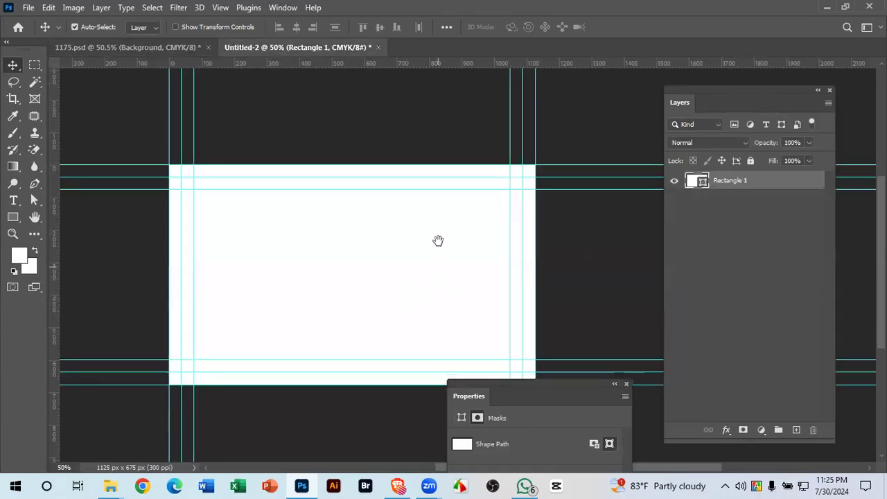
- Compare the Background layer in 1175.psd with Rectangle 1 in Untitled-2, and recheck the Background layer's fill colour
left_click(102, 46)
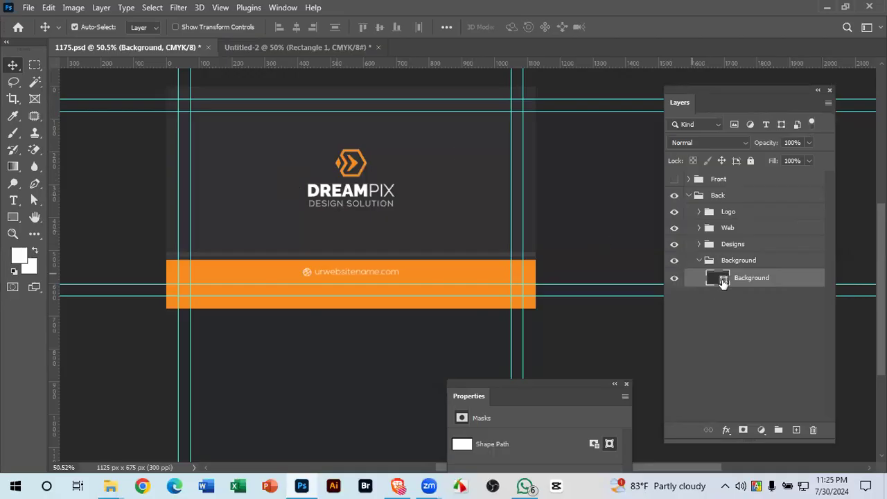
left_click(277, 47)
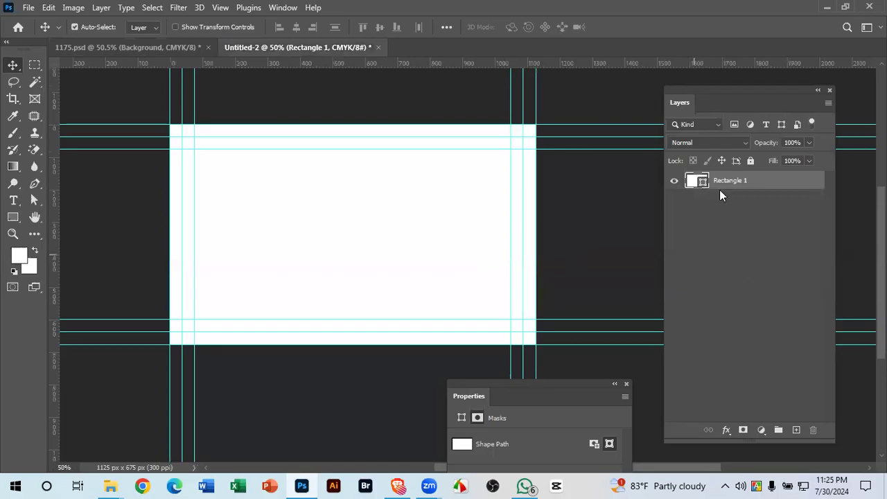
left_click(87, 44)
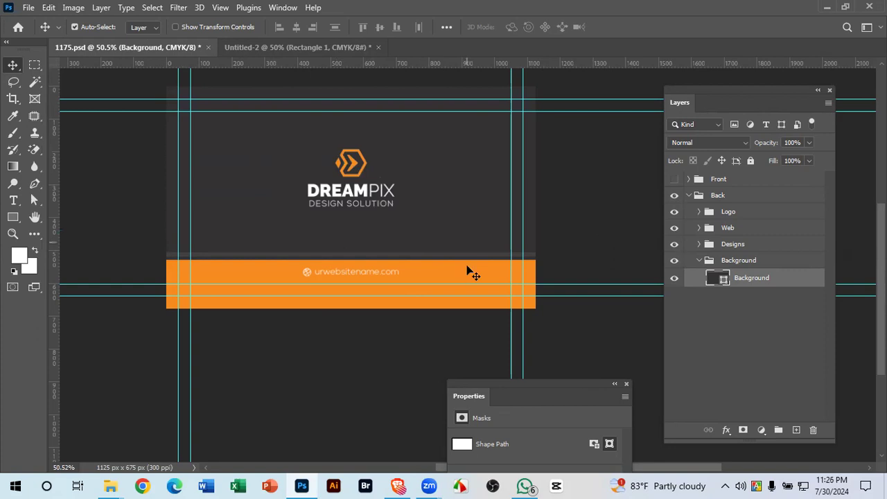
double_click(723, 279)
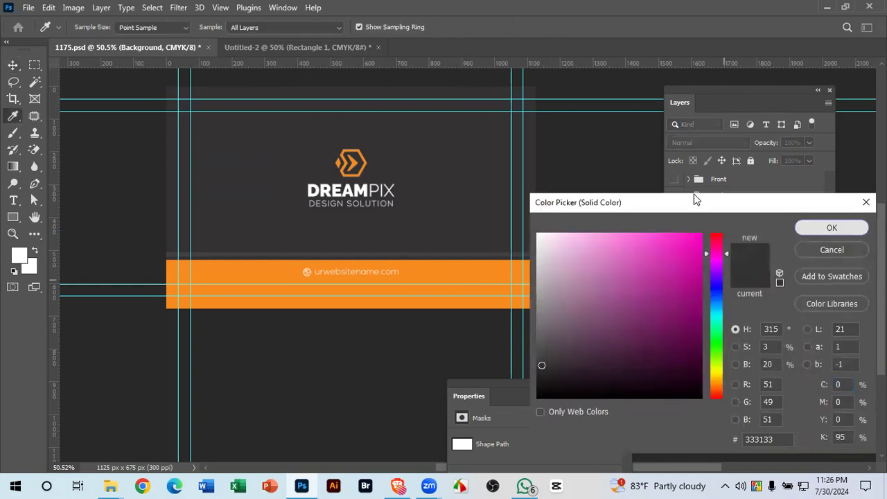
left_click(830, 231)
left_click(292, 47)
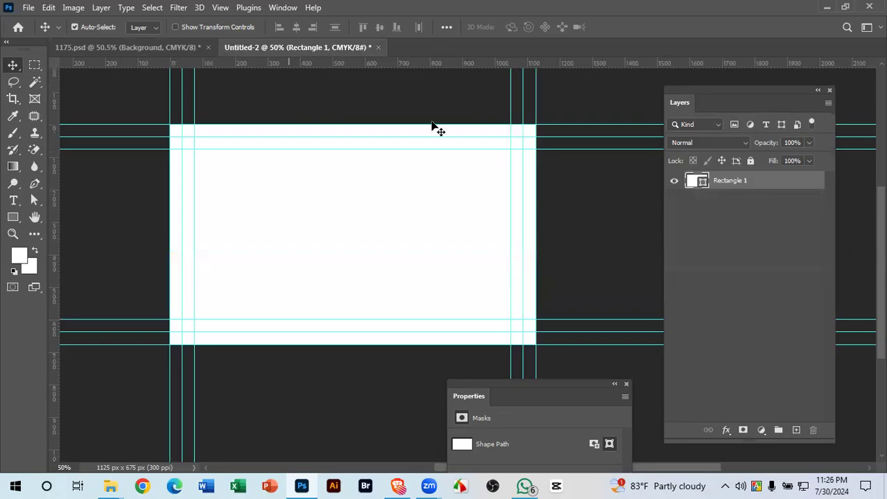
- Set the fill colour of Rectangle 1 in Untitled-2 to hex 333133
double_click(701, 184)
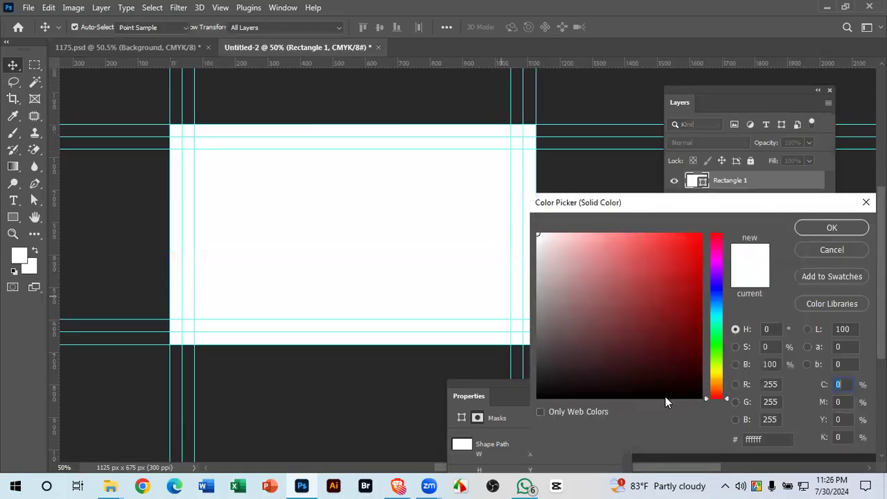
left_click_drag(774, 439, 659, 436)
type("333133")
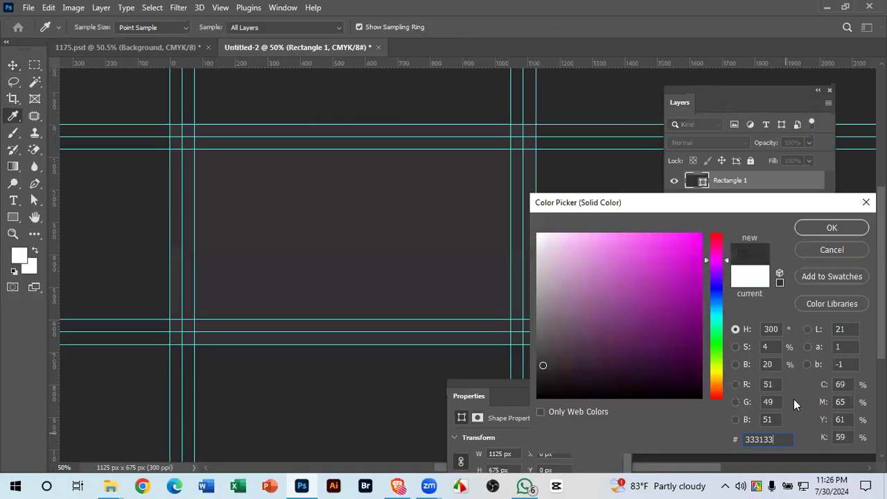
left_click(832, 228)
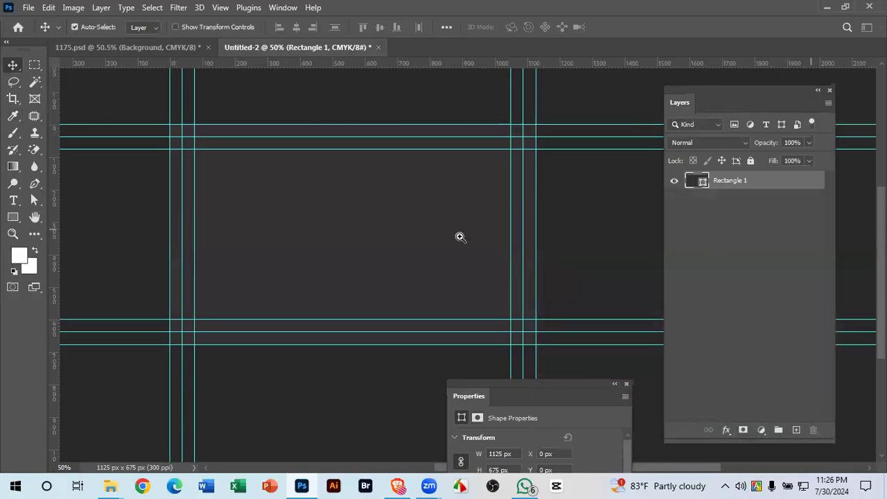
left_click_drag(446, 231, 430, 179)
- Find the logo's layers in the Back group of 1175.psd and ungroup the Logo subgroup
left_click(166, 45)
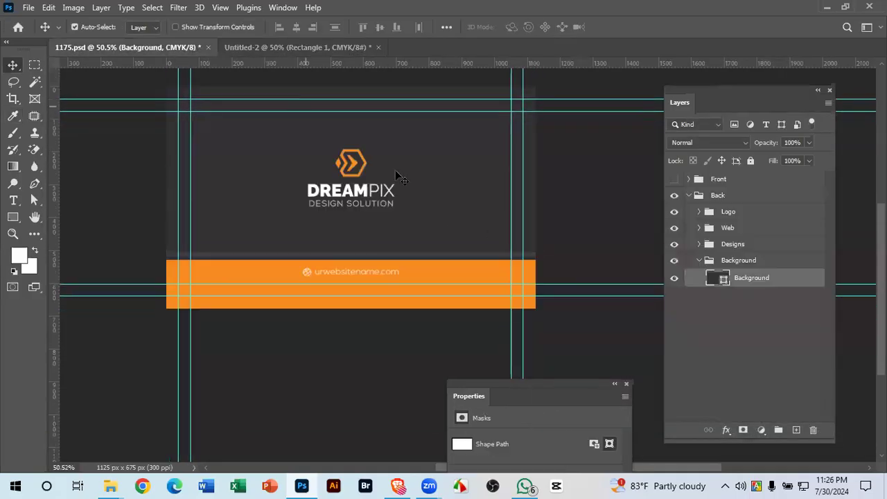
left_click_drag(378, 266, 409, 281)
scroll(361, 138, "up", 1)
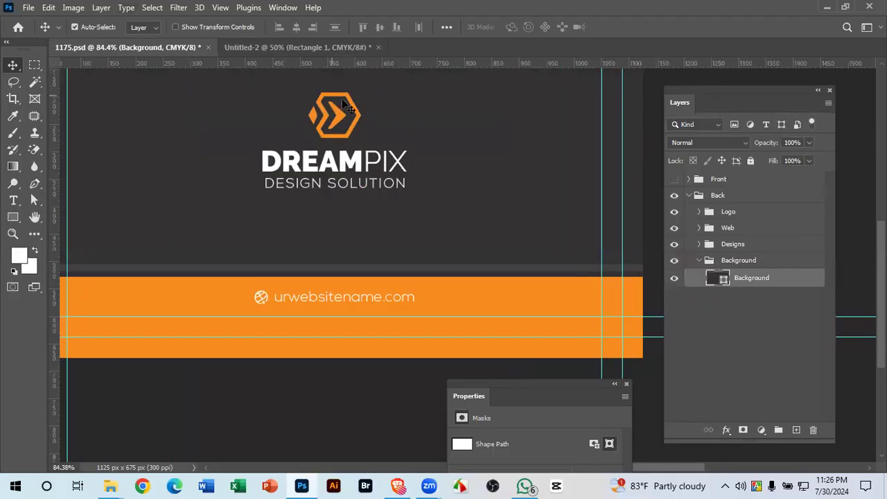
left_click(344, 117)
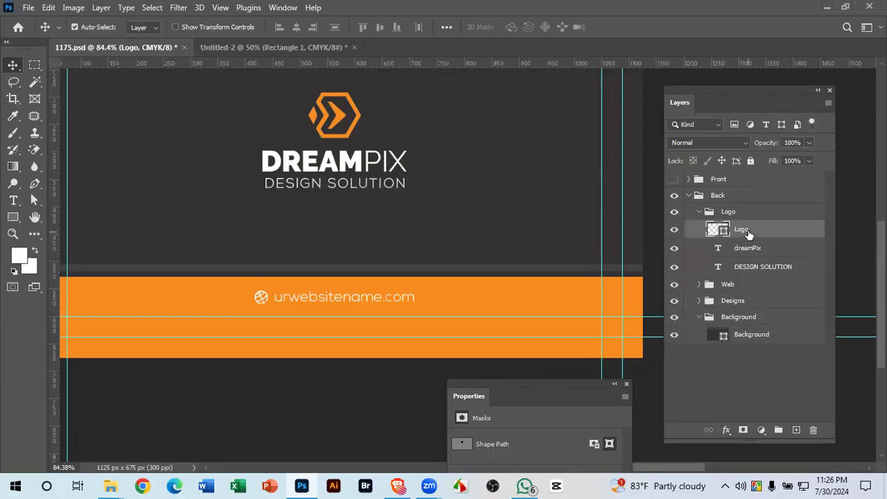
left_click(752, 266, "shift")
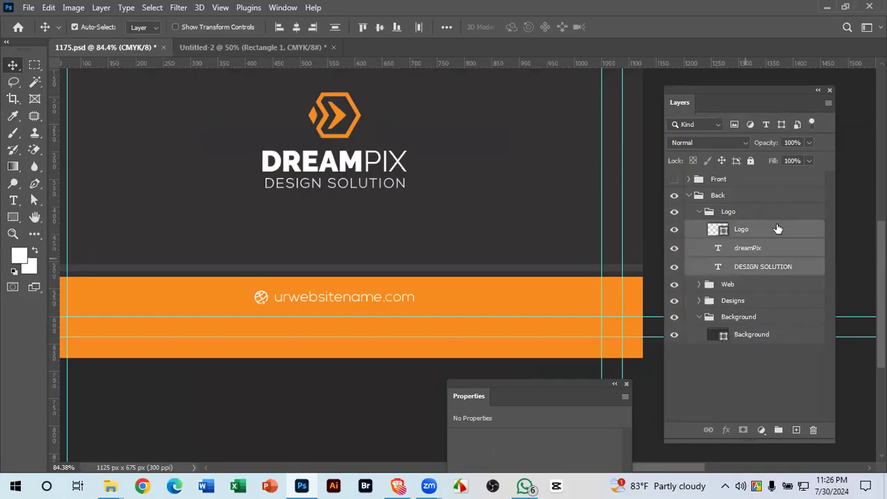
left_click(729, 213)
right_click(730, 210)
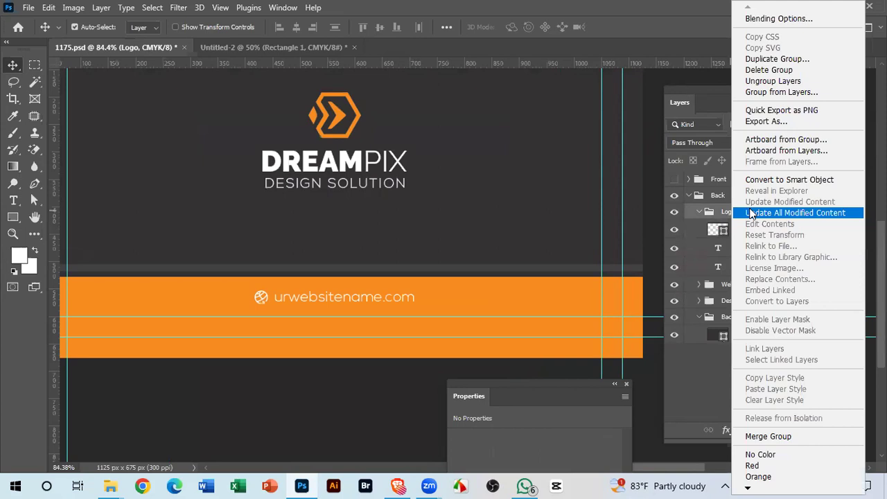
left_click(772, 81)
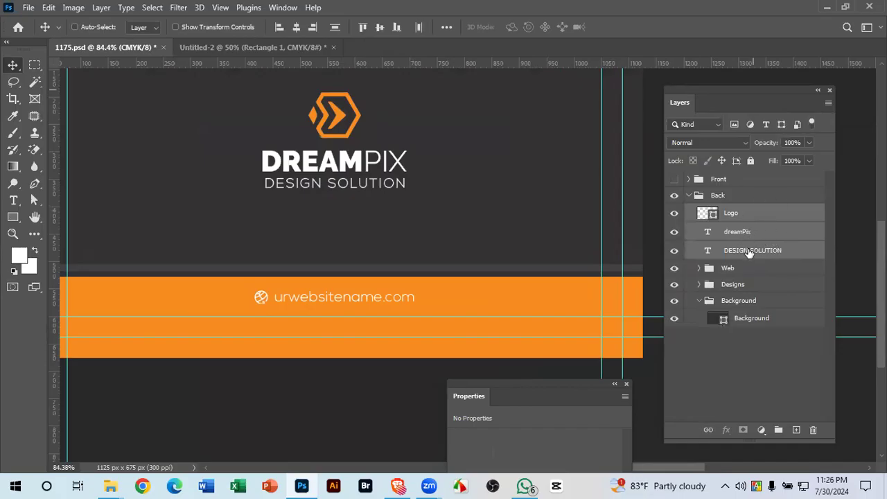
- Merge the Logo, dreamPix and DESIGN SOLUTION layers into one, and copy the merged logo onto the card in Untitled-2
key("ctrl+e")
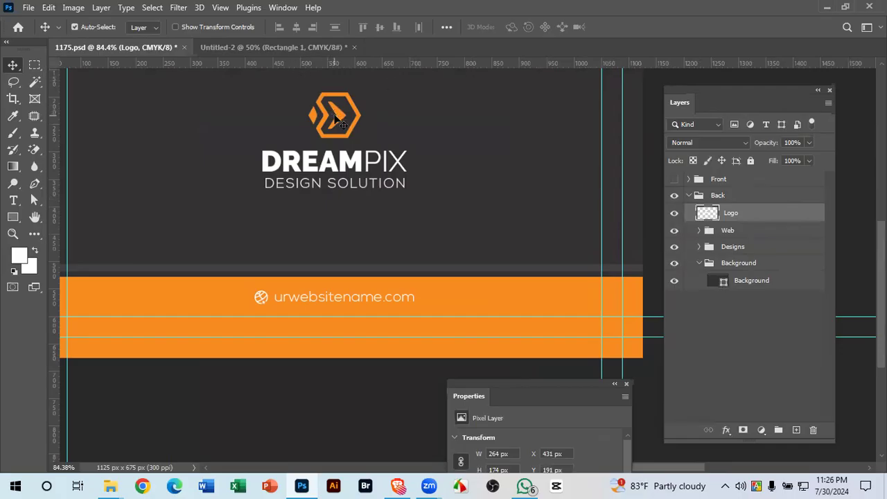
left_click_drag(337, 121, 274, 47)
key("ctrl")
left_click_drag(351, 197, 351, 197)
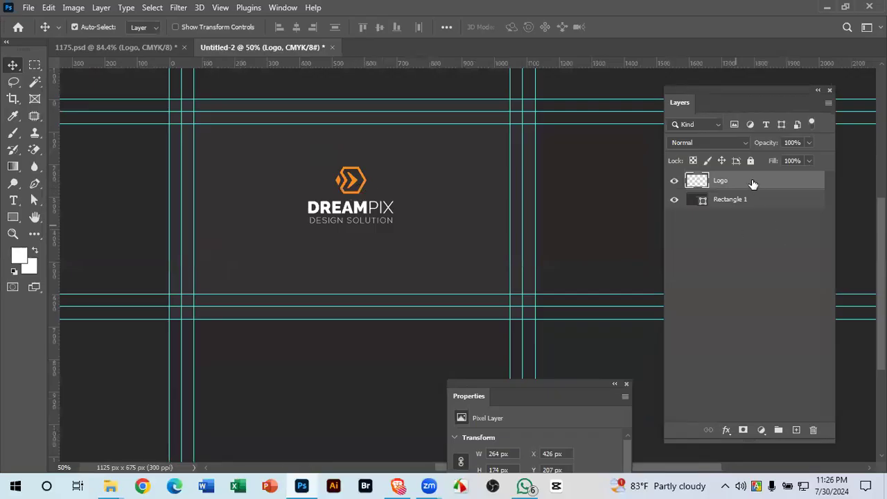
- Align the horizontal centres of the Logo layer and Rectangle 1 in Untitled-2
left_click(748, 201, "shift")
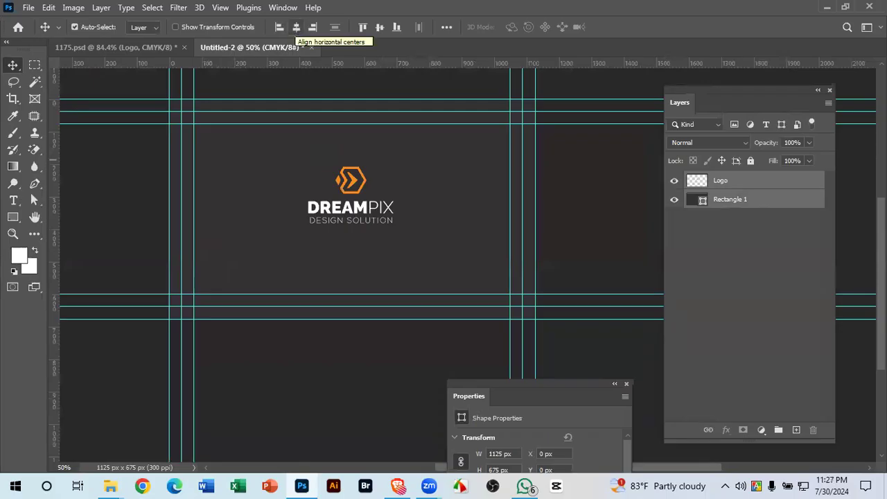
left_click(747, 278)
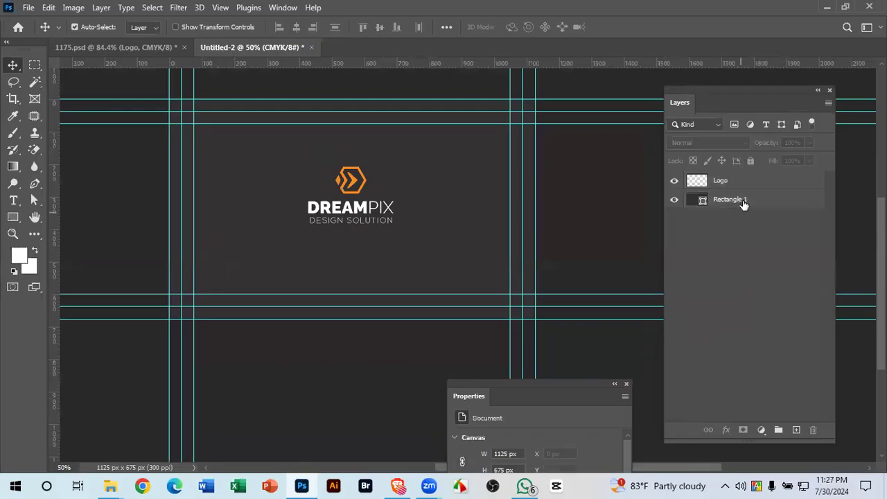
left_click(509, 352)
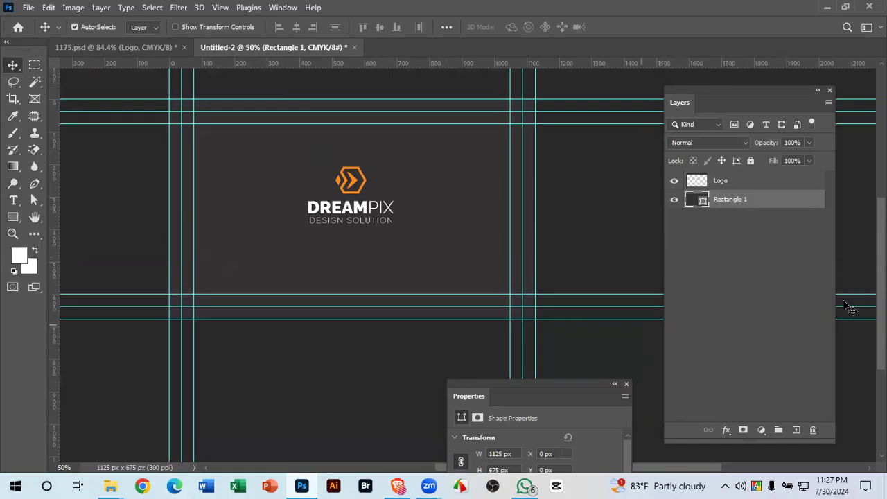
left_click(732, 182, "shift")
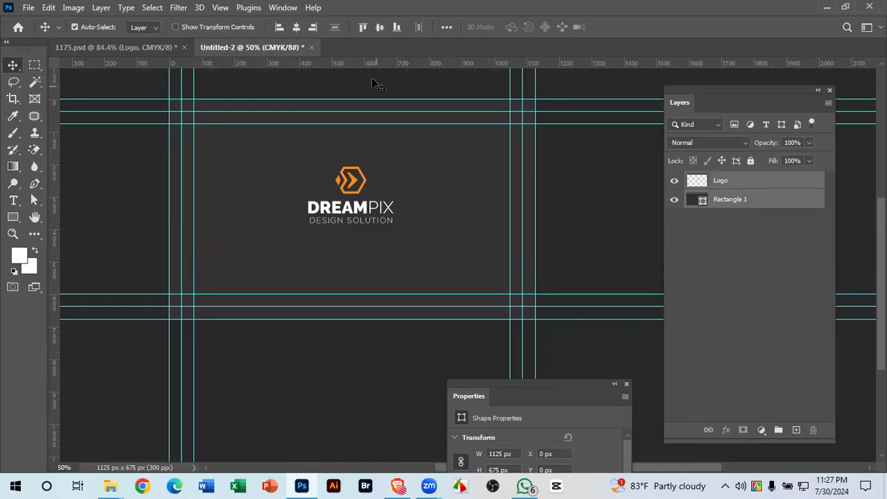
left_click(296, 28)
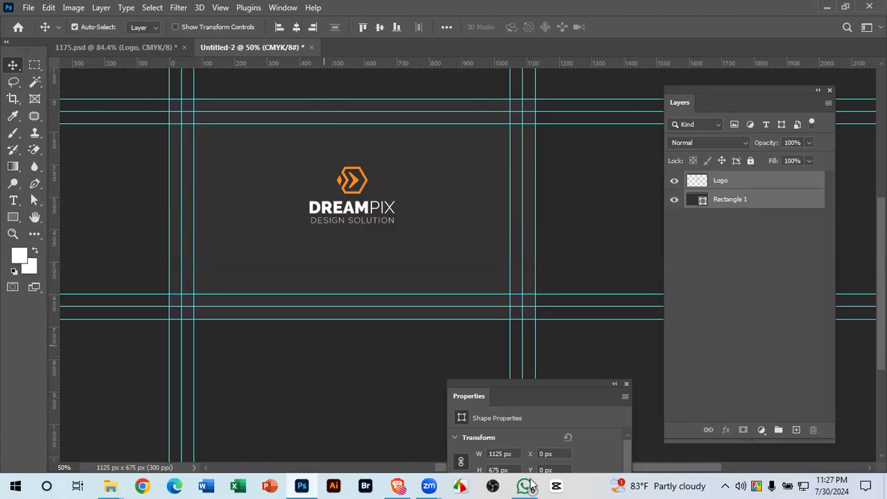
- Try aligning the logo and Rectangle 1 on their vertical centres, and return the logo to its higher position
left_click(380, 29)
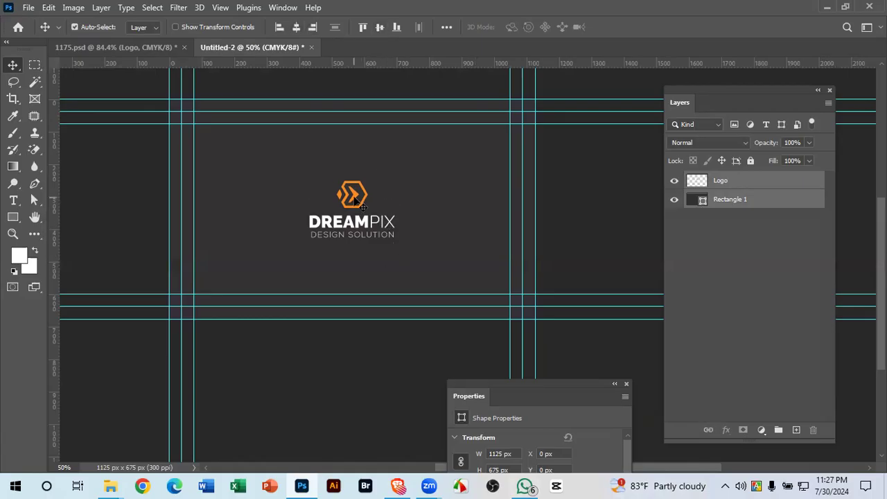
left_click_drag(388, 210, 385, 188)
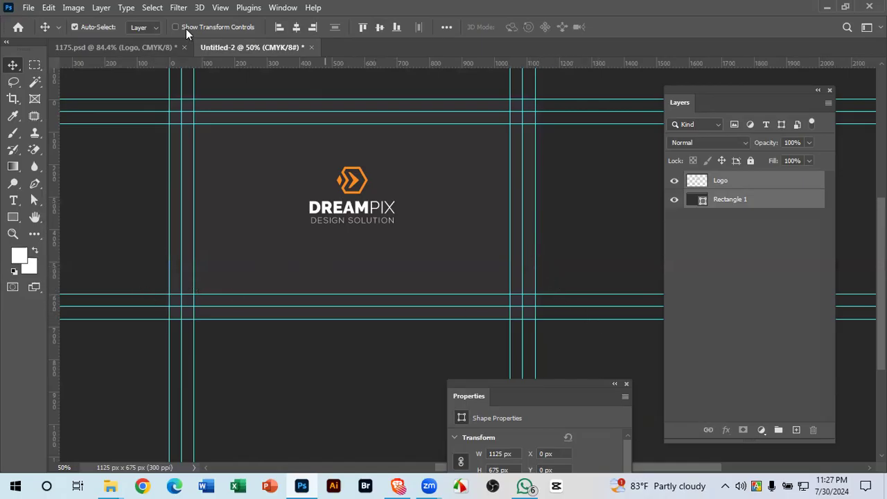
- Examine the logo's spacing and the grey and orange strips in the back design of 1175.psd
left_click(156, 48)
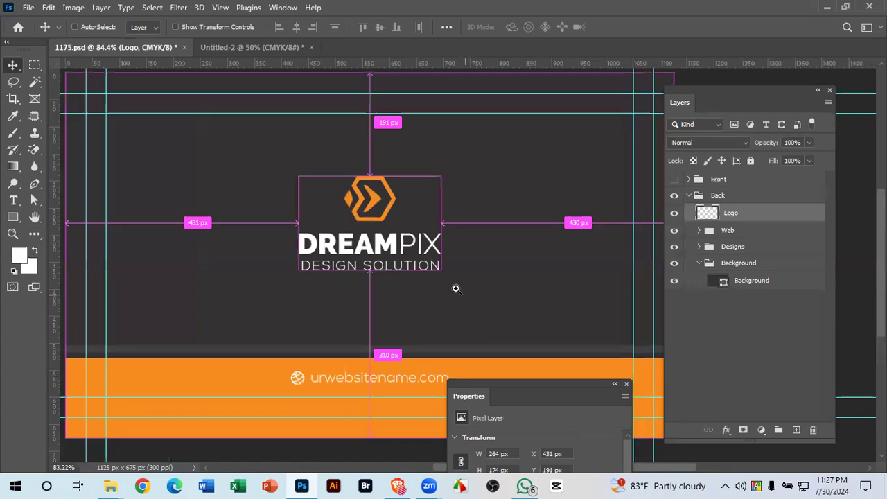
scroll(456, 289, "down", 3)
scroll(428, 257, "up", 2)
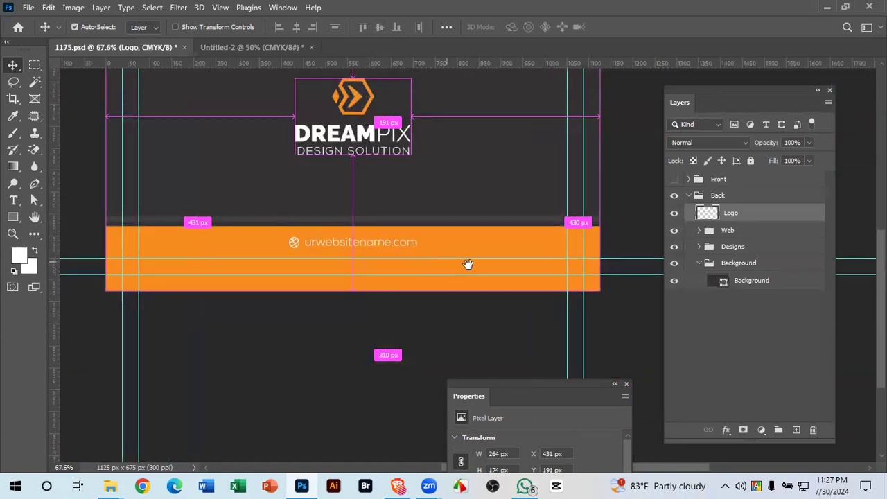
scroll(478, 243, "left", 1)
scroll(463, 231, "down", 2)
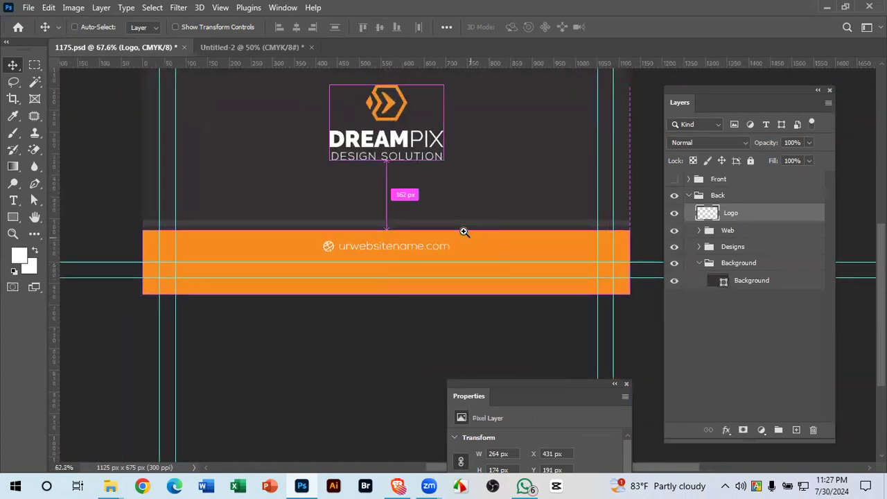
left_click_drag(420, 239, 416, 259)
scroll(416, 259, "up", 3)
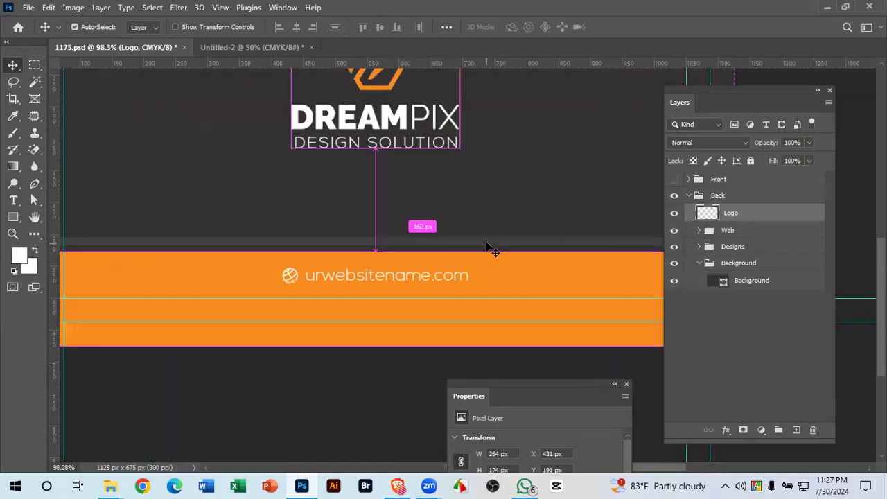
- Copy the hex fill colour of the Design2 strip above the orange band in 1175.psd, and return to Untitled-2
left_click(489, 248)
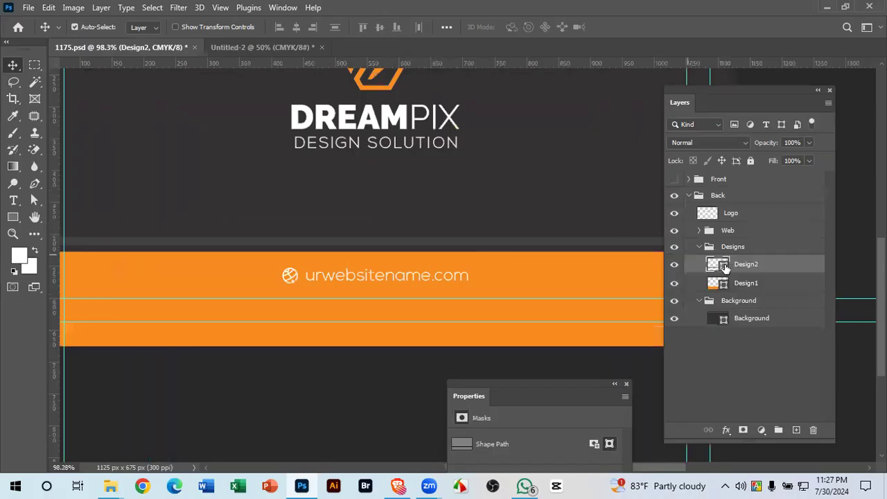
double_click(724, 268)
left_click(776, 438)
key("ctrl+c")
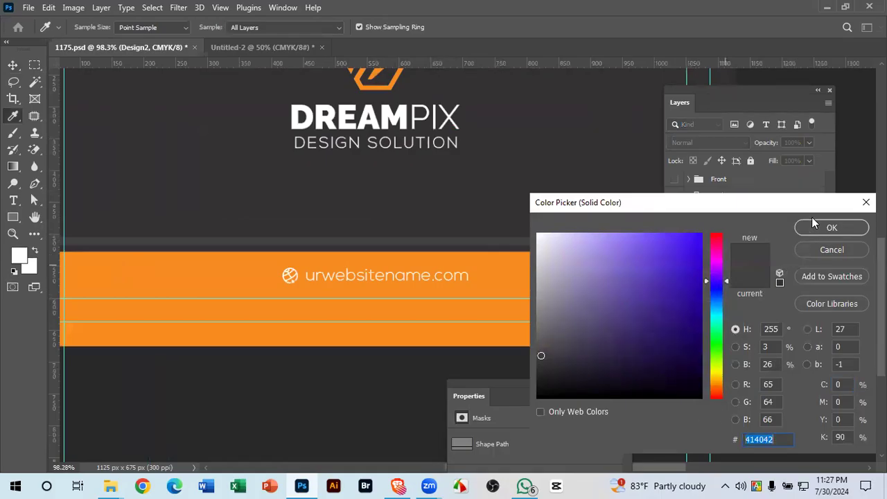
left_click(830, 227)
left_click(289, 44)
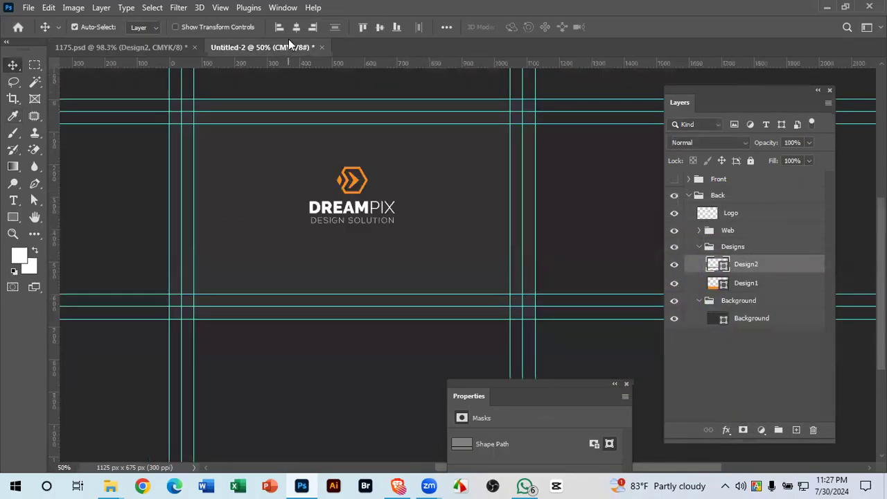
key("ctrl+0")
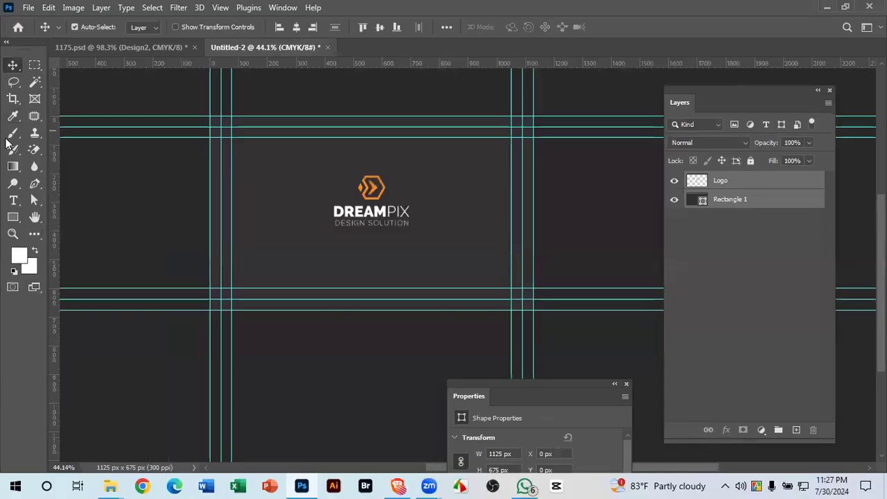
- Draw a full-width white rectangle about 1125 x 24 px below the logo, on a layer above the Logo layer
left_click(14, 217)
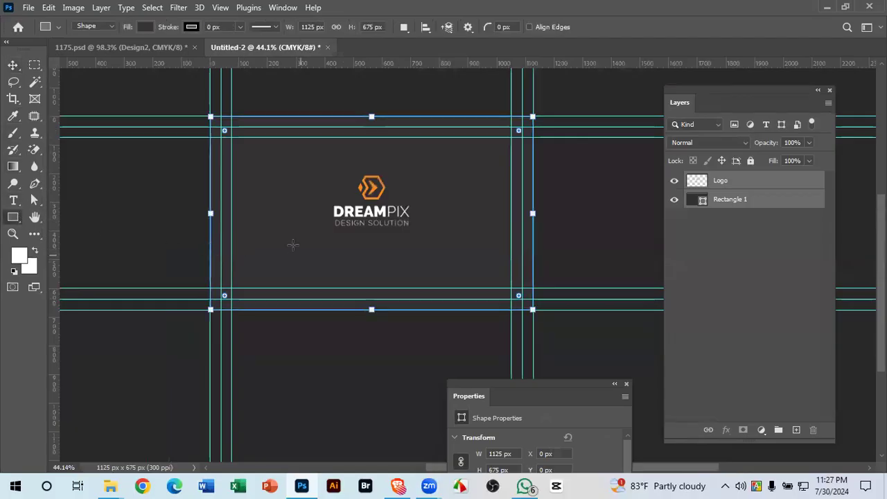
left_click(752, 183)
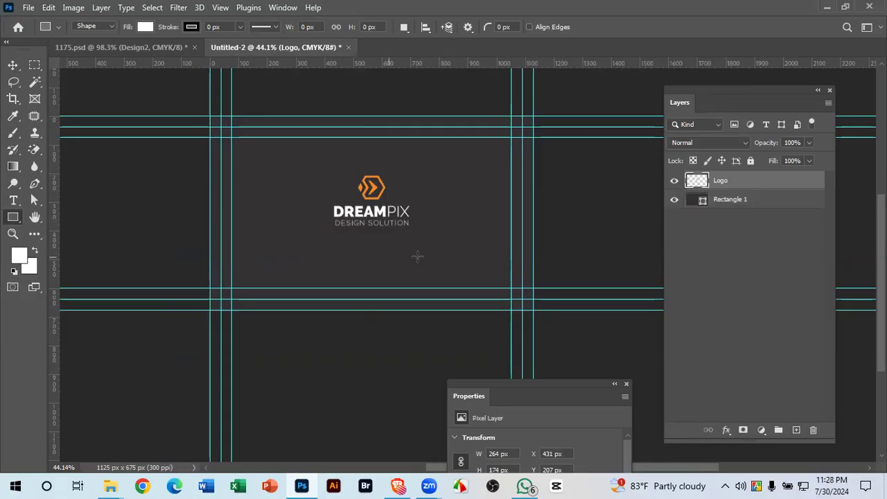
scroll(485, 268, "up", 3)
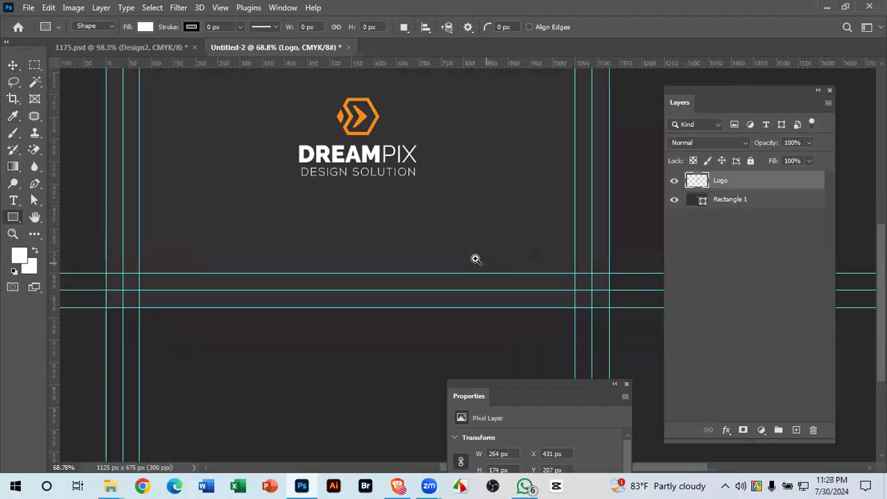
scroll(476, 259, "down", 3)
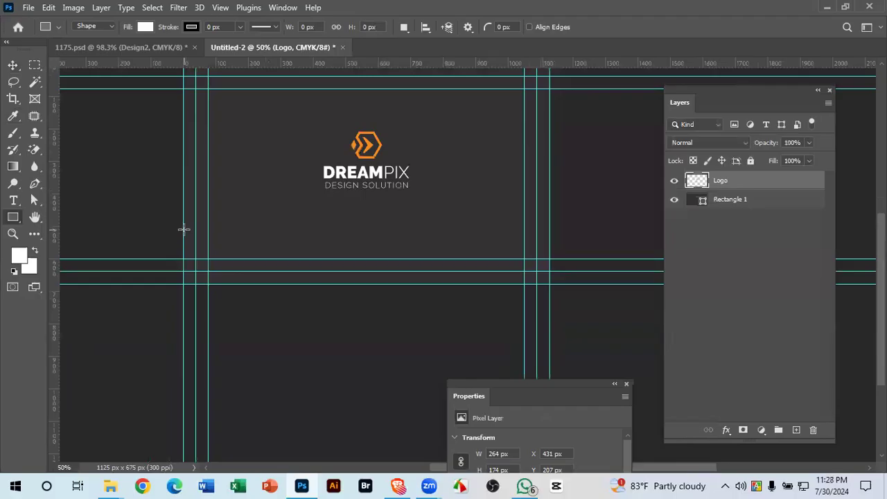
left_click_drag(184, 222, 547, 228)
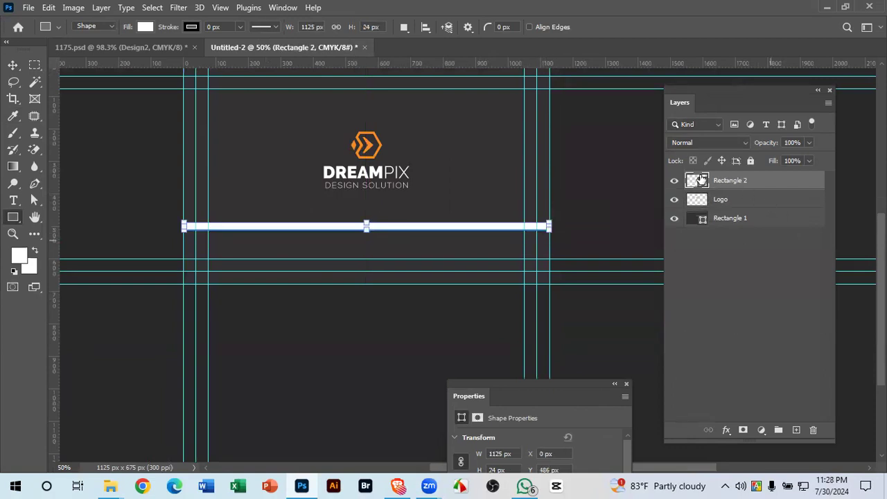
- Set the new strip's fill colour to the copied hex value 414042
left_click(500, 10)
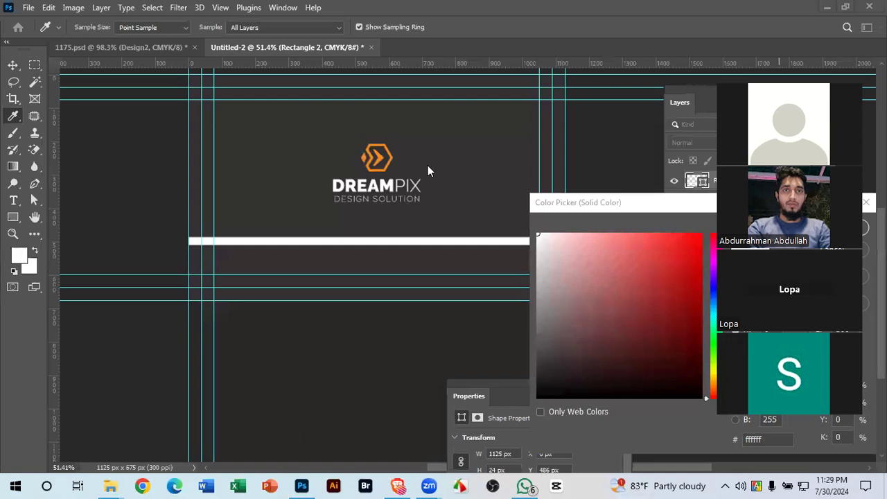
double_click(774, 441)
key("ctrl+v")
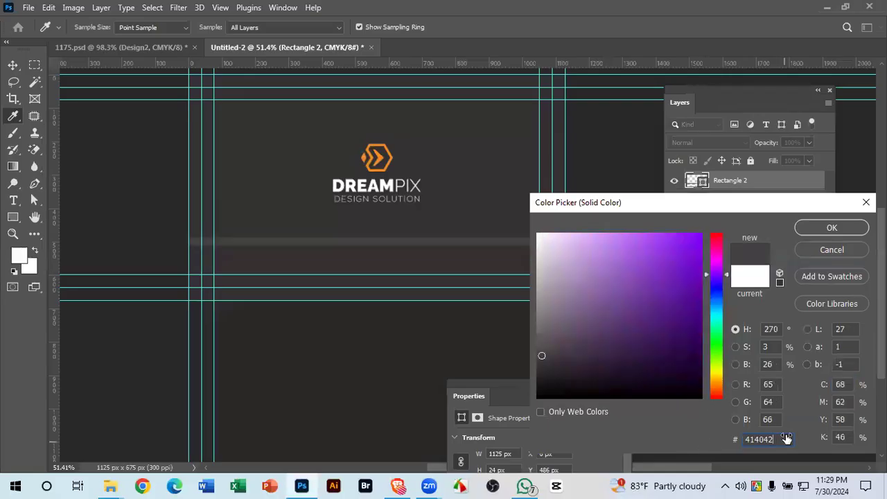
left_click(843, 233)
- Try reducing the grey strip's height with Free Transform, and restore its original height
scroll(458, 221, "down", 1)
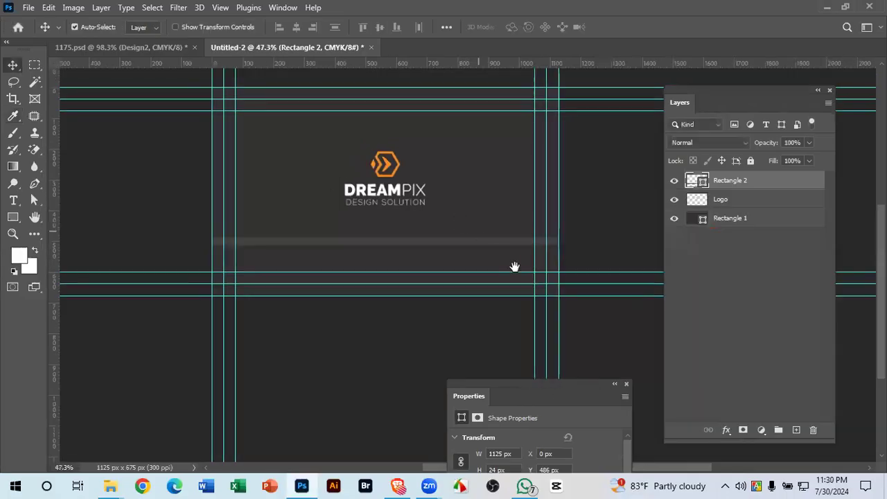
left_click_drag(505, 275, 495, 265)
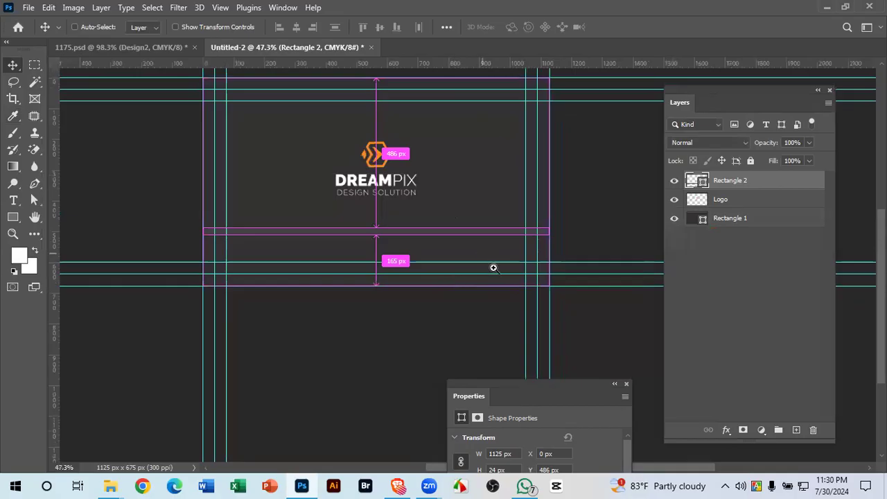
scroll(487, 260, "up", 4)
left_click_drag(428, 263, 481, 296)
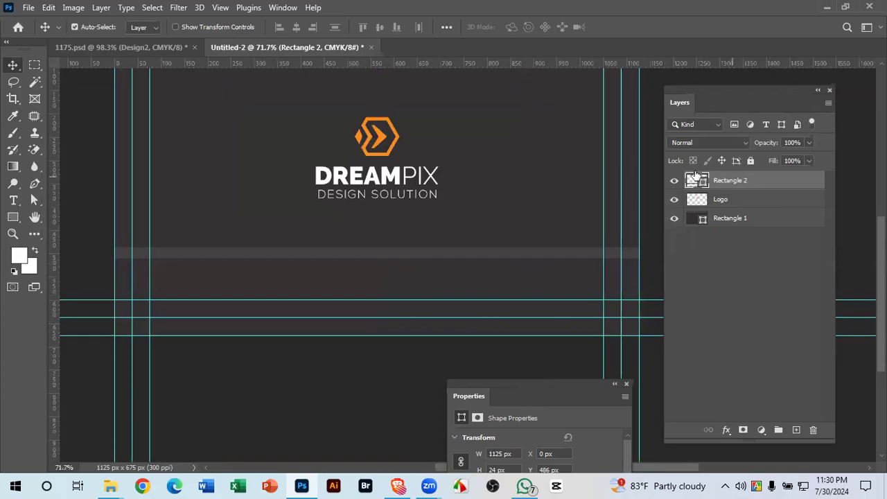
key("ctrl+t")
left_click_drag(375, 259, 441, 299)
left_click_drag(362, 259, 305, 199)
left_click(644, 27)
left_click_drag(434, 246, 489, 291)
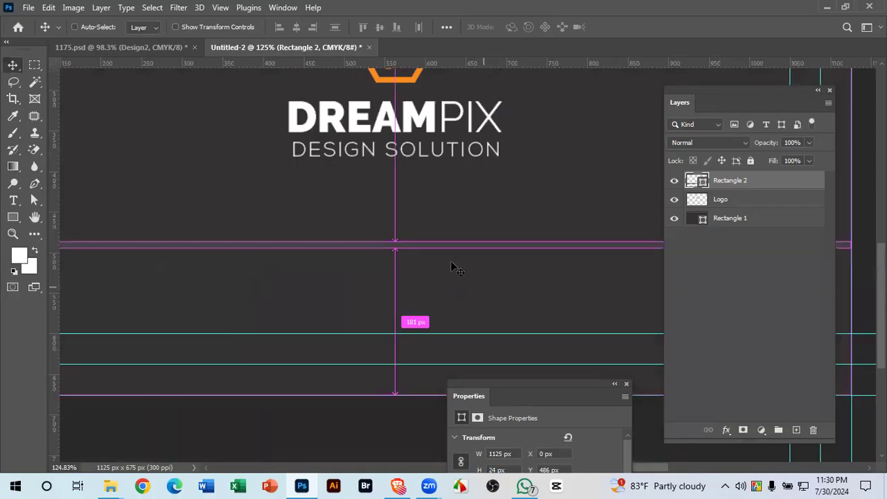
left_click_drag(469, 271, 368, 215)
left_click_drag(457, 269, 517, 307)
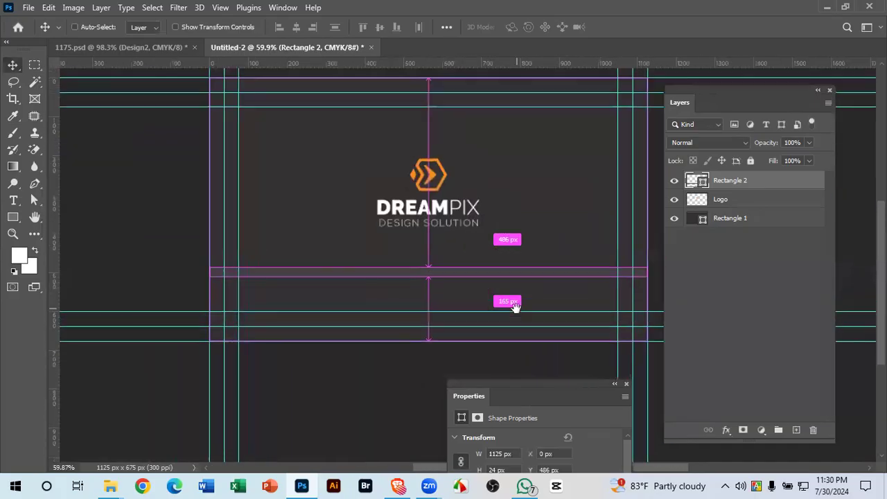
- Examine how the thin grey strip sits above the orange Design1 band in 1175.psd
left_click(493, 187)
left_click_drag(494, 239, 476, 248)
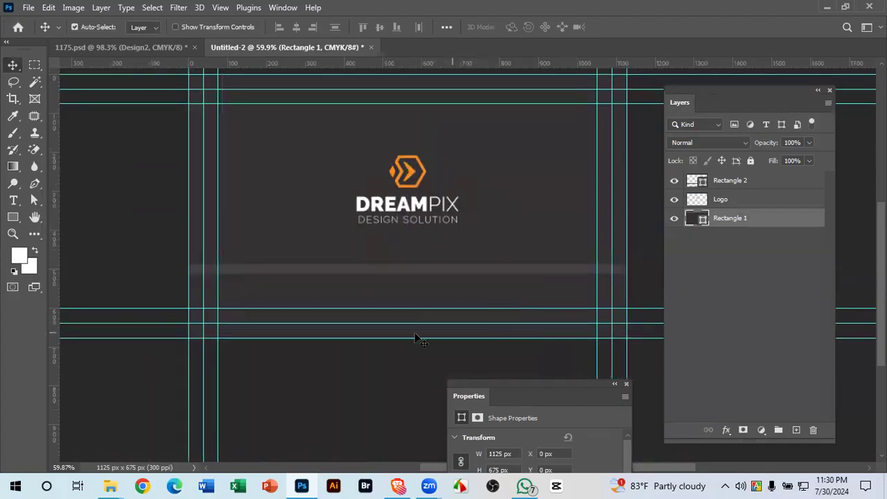
left_click(392, 363)
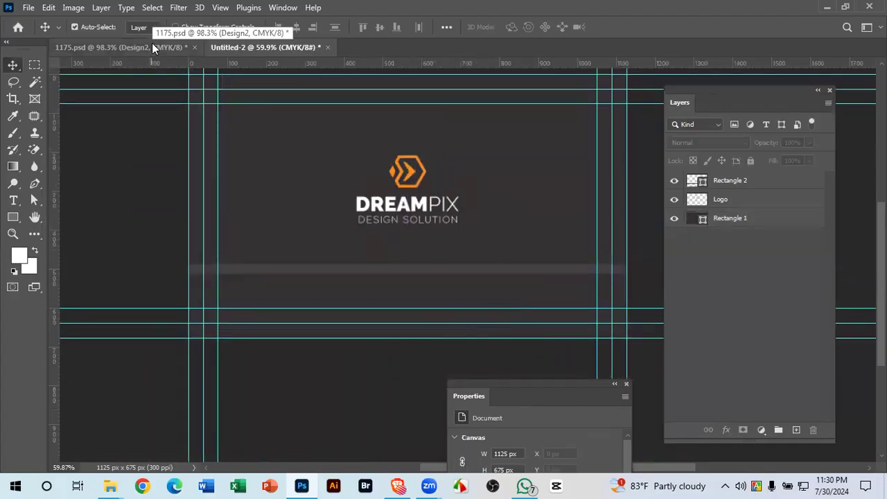
left_click(152, 45)
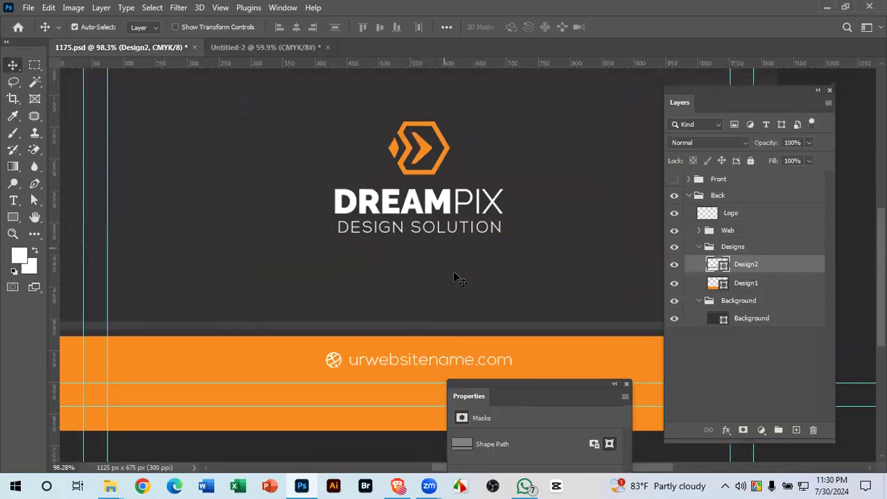
left_click_drag(524, 327, 490, 221)
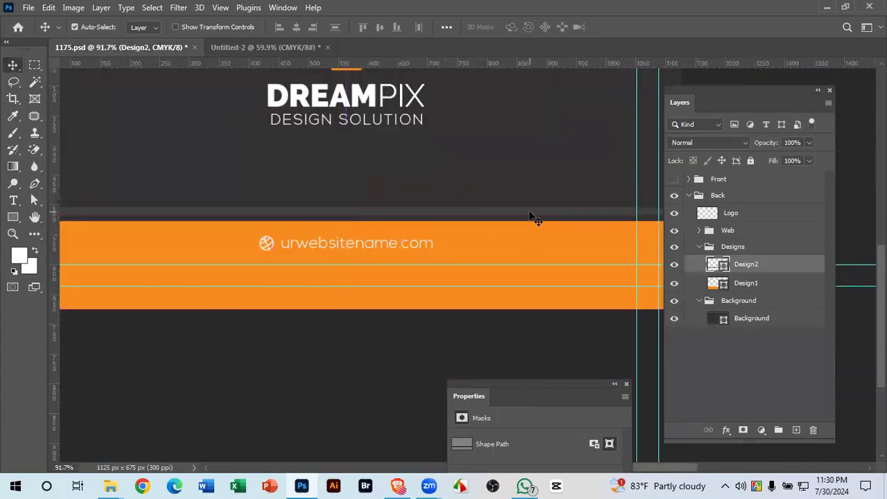
left_click(524, 248)
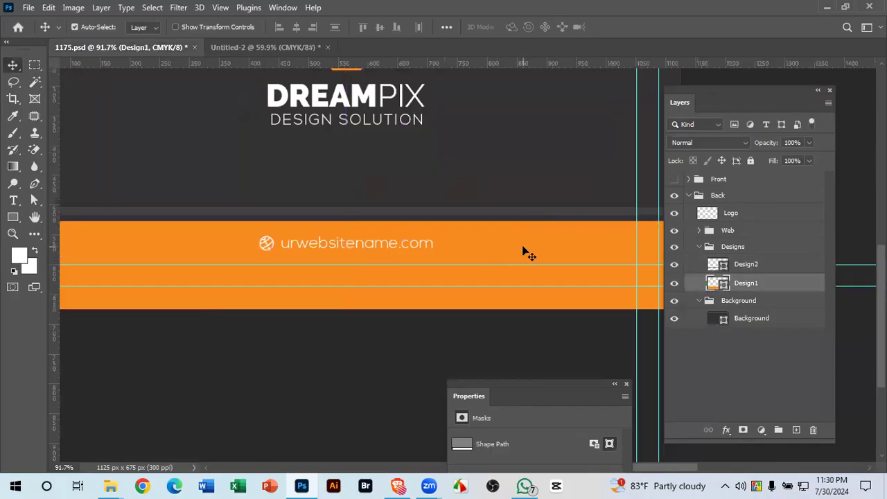
- Move the grey strip in Untitled-2 down to about Y 512 px and reduce its height to about 15 px
left_click(261, 45)
left_click_drag(481, 256, 468, 232)
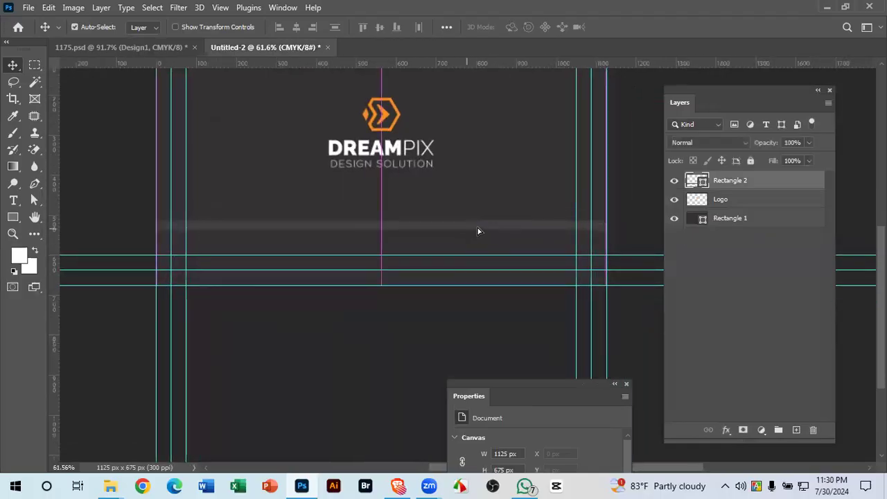
scroll(418, 204, "up", 5)
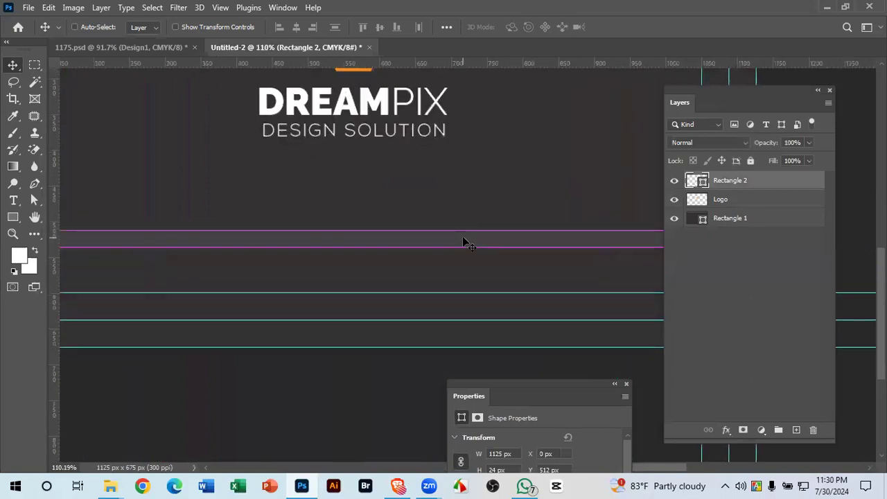
key("ctrl+t")
scroll(374, 252, "up", 5)
left_click_drag(360, 253, 355, 240)
left_click(641, 29)
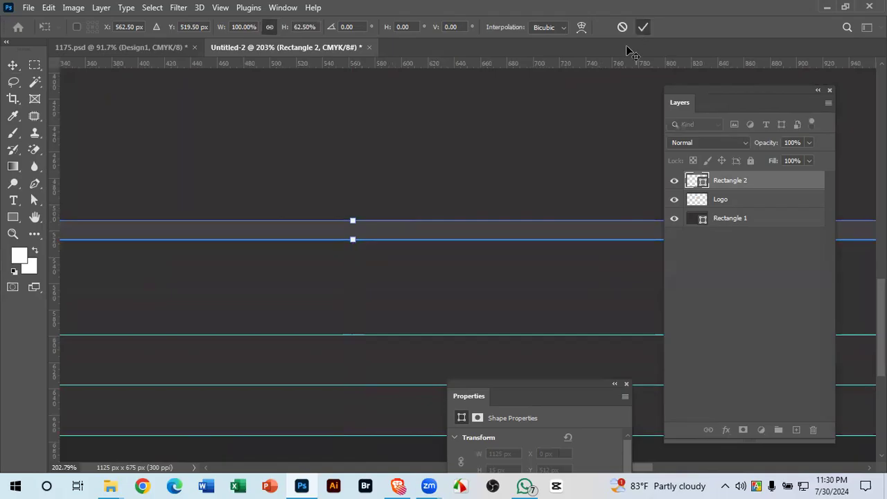
- Duplicate the grey strip just below itself at about Y 543 px and stretch the copy to the card's bottom edge, about 132 px high
scroll(444, 159, "down", 5)
left_click_drag(463, 210, 432, 178)
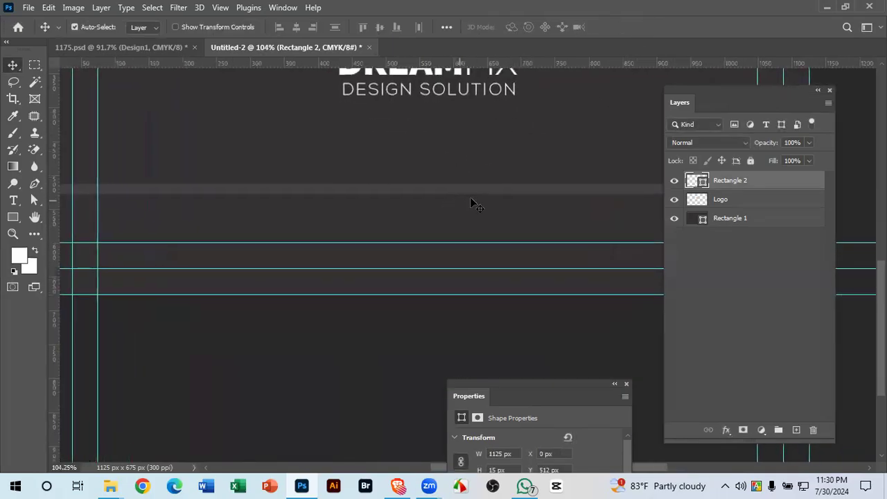
left_click_drag(477, 195, 478, 214)
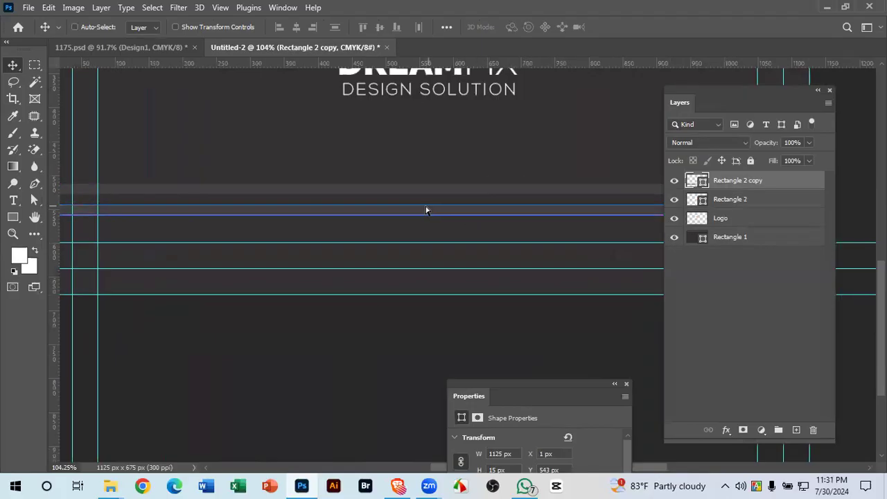
key("ctrl+t")
left_click_drag(428, 215, 429, 294)
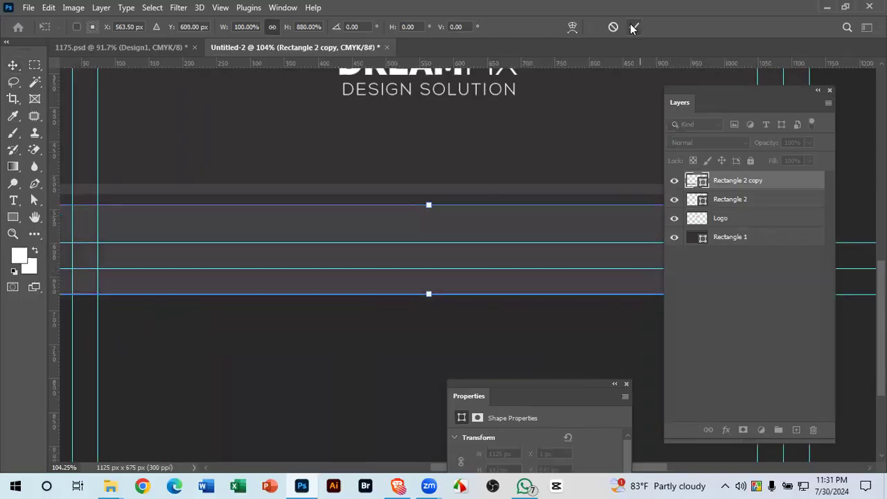
left_click(633, 26)
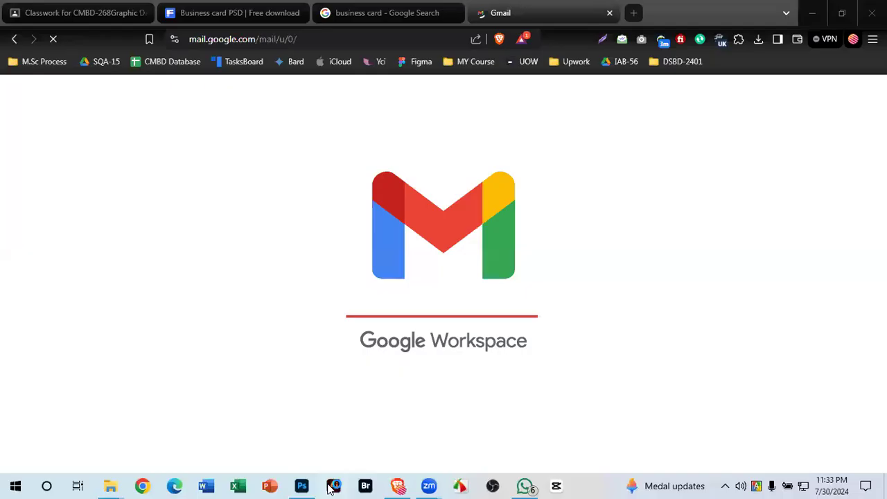
- Return to Photoshop and compare the strips in Untitled-2 with the full back design in 1175.psd
left_click(302, 486)
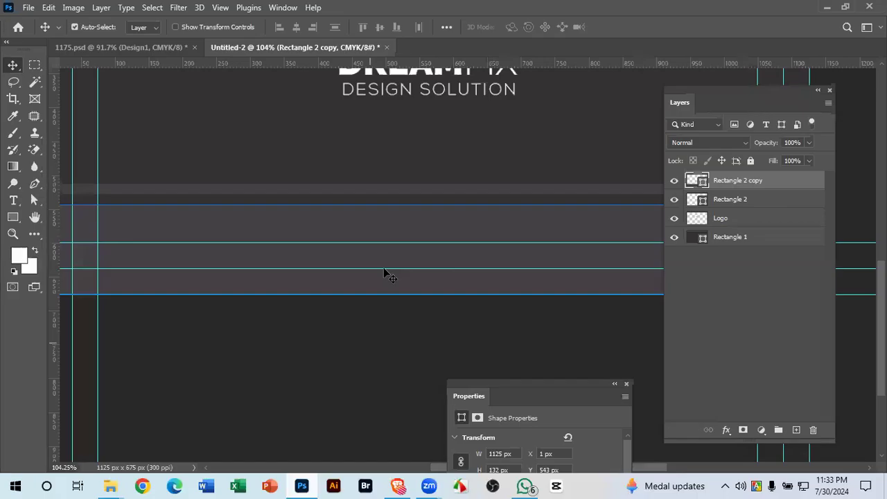
key("ctrl+0")
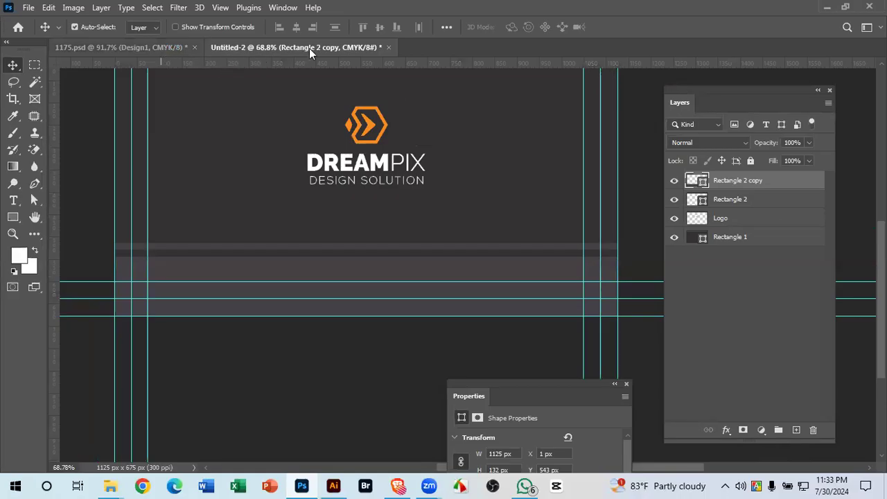
left_click(135, 47)
left_click(365, 210)
key("ctrl+Tab")
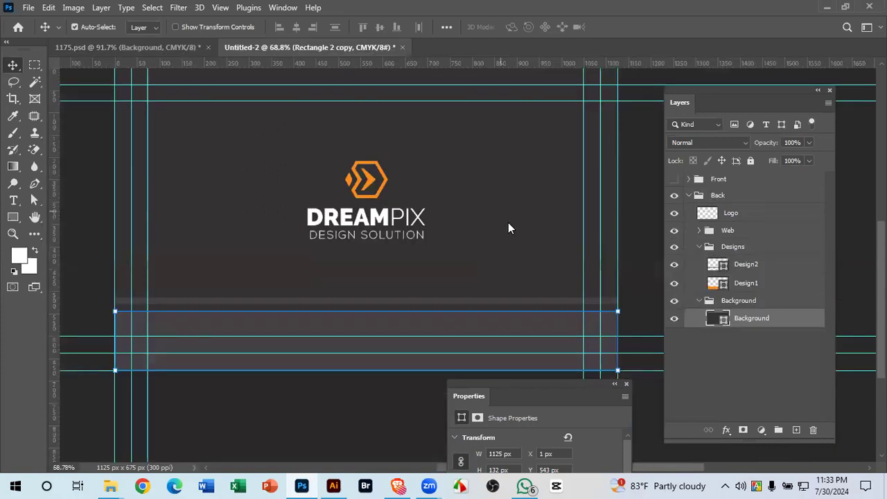
key("ctrl+Tab")
left_click_drag(469, 235, 395, 202)
left_click_drag(475, 249, 466, 216)
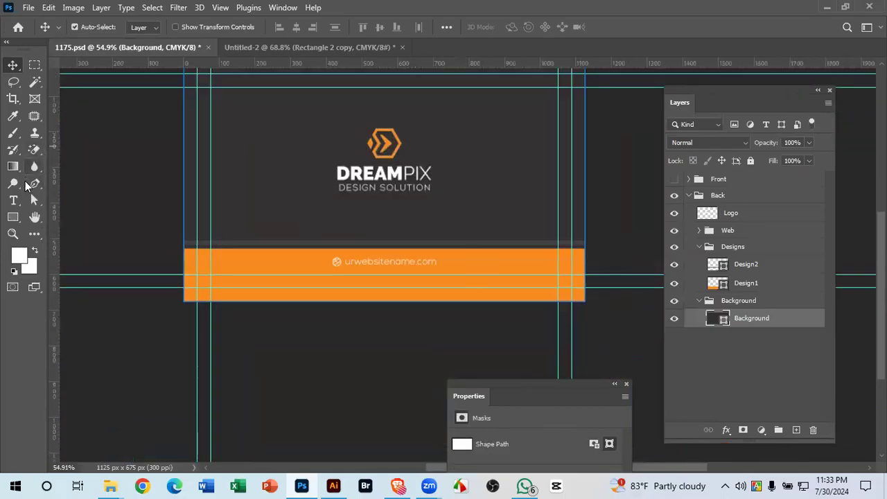
- Sample the orange band in 1175.psd with the Eyedropper, copy its hex code f68b1f, and return to Untitled-2
left_click(13, 116)
left_click(277, 259)
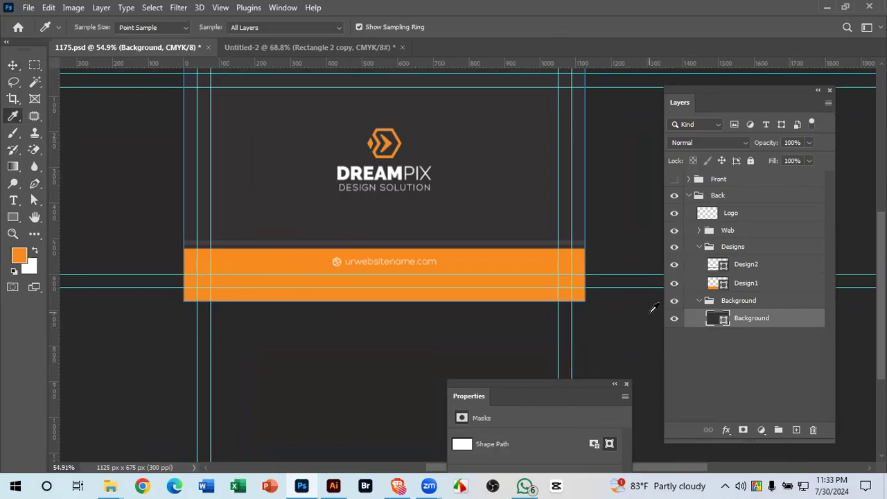
left_click(19, 256)
left_click(763, 438)
key("ctrl+c")
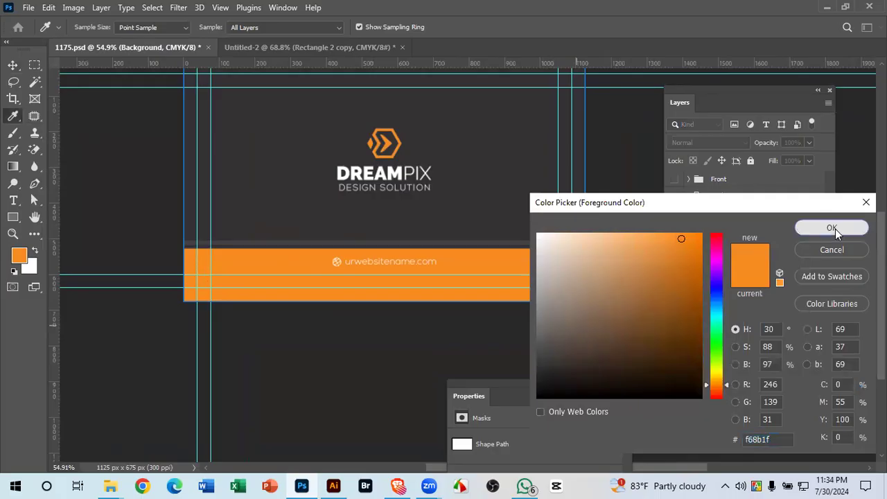
left_click(834, 228)
left_click(340, 46)
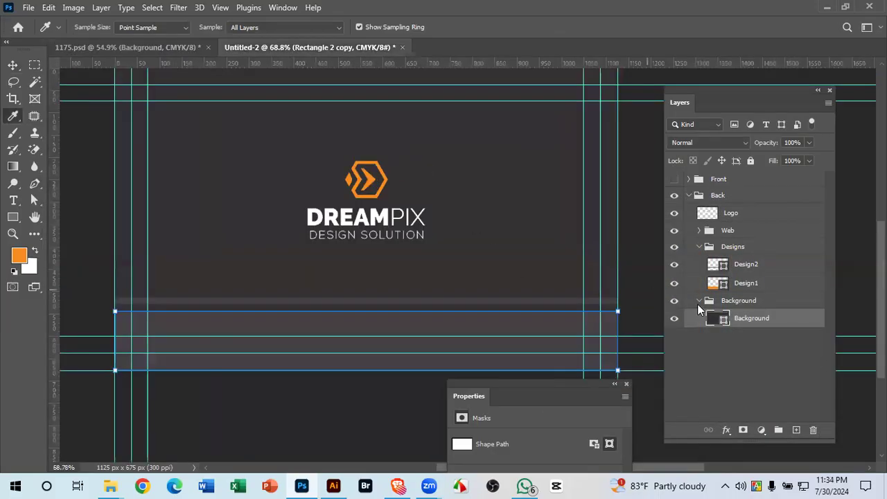
- Fill the tall bottom strip, Rectangle 2 copy, with hex colour f68b1f and compare the result with 1175.psd
double_click(702, 181)
double_click(762, 440)
key("ctrl+v")
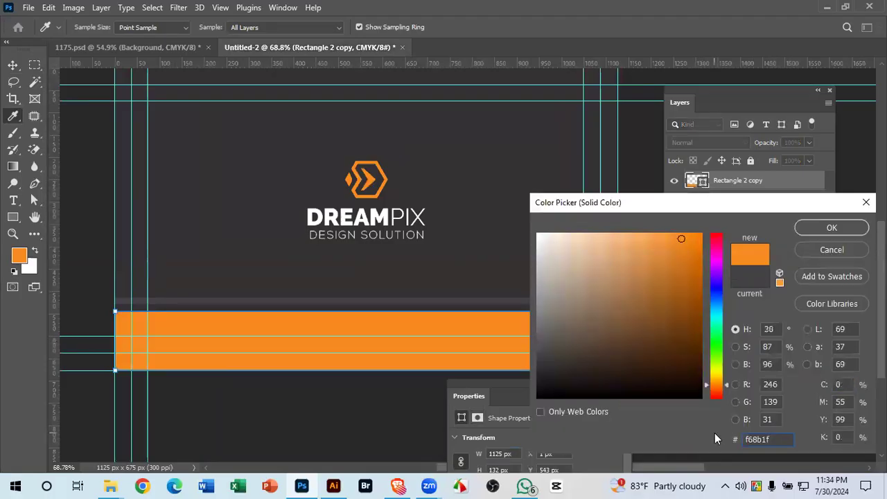
key("Return")
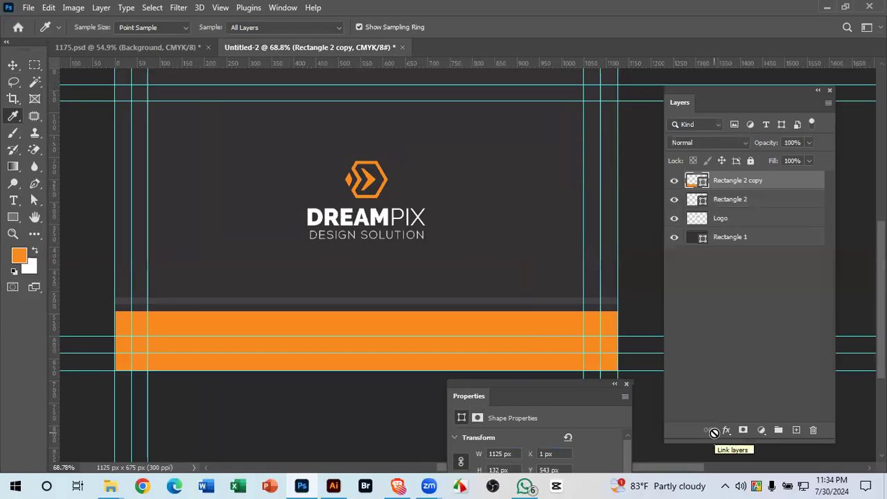
left_click(186, 48)
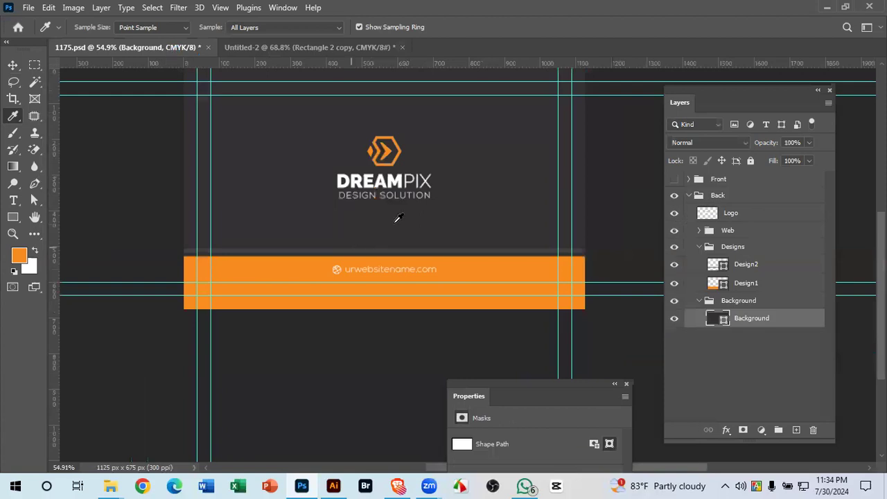
left_click(307, 50)
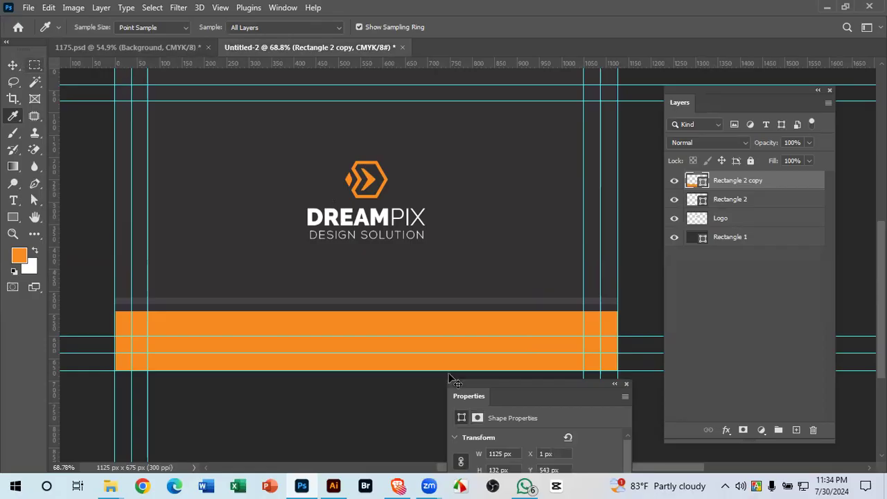
- Return to 1175.psd and examine the type settings of the urwebsitename.com text on the orange band
key("v")
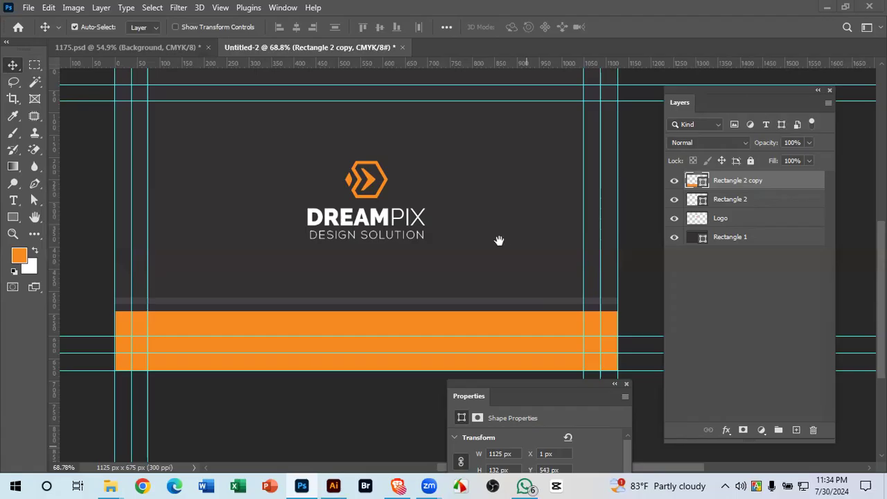
scroll(501, 243, "down", 1)
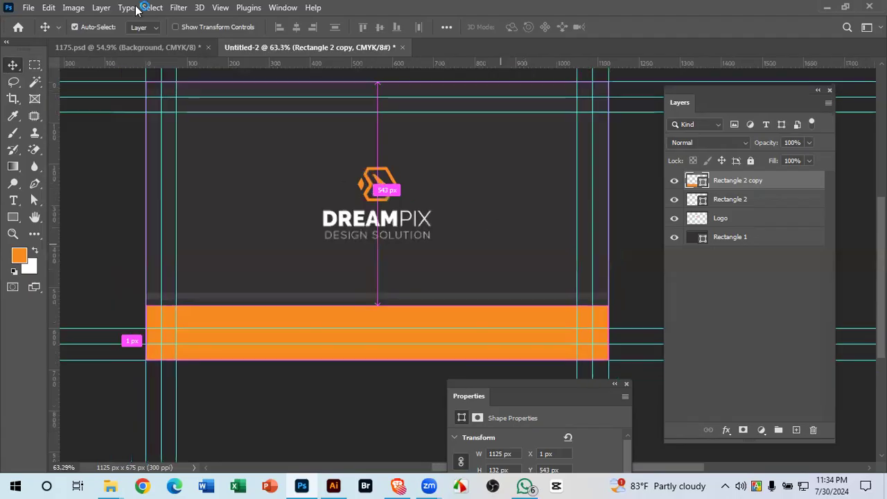
left_click(117, 46)
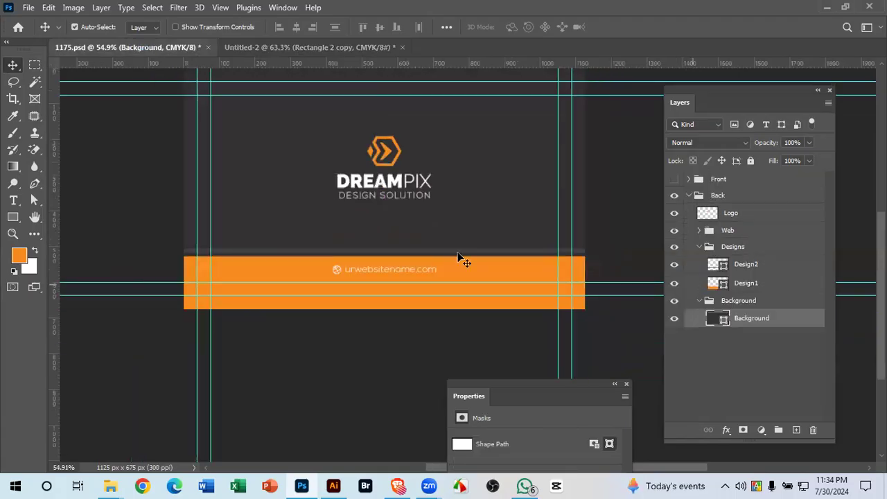
left_click_drag(392, 277, 390, 282)
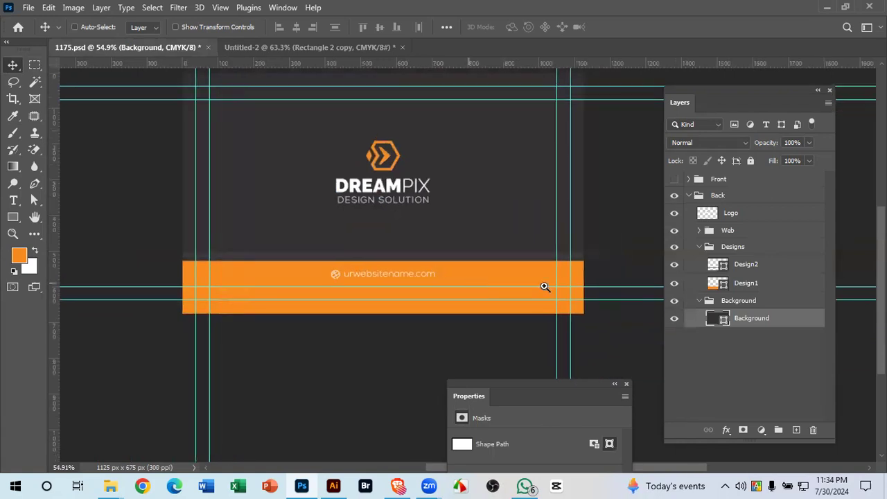
left_click_drag(399, 279, 440, 283)
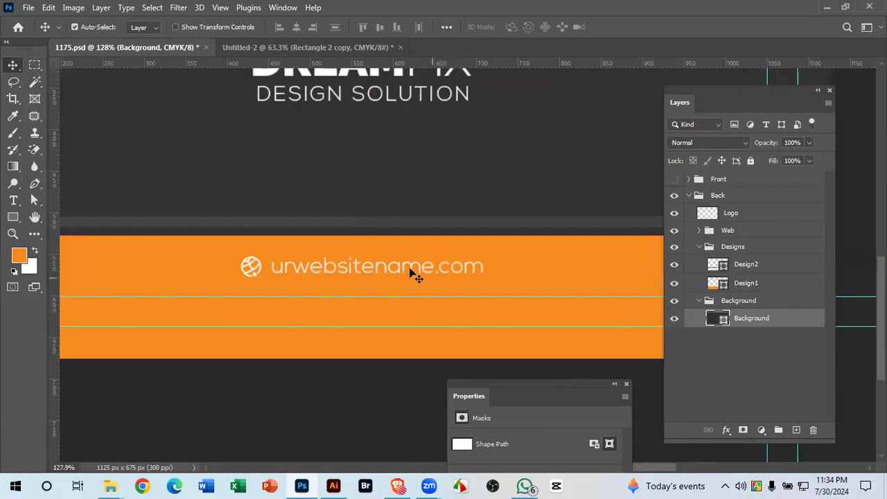
left_click(410, 274)
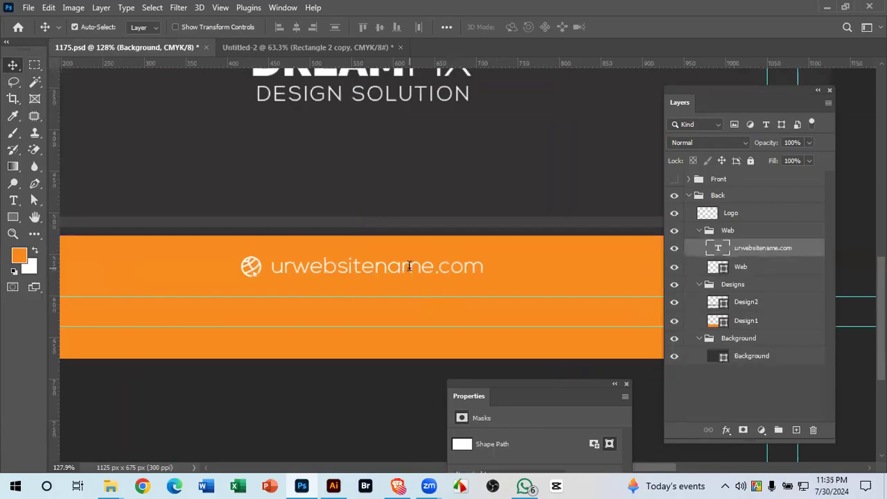
double_click(410, 266)
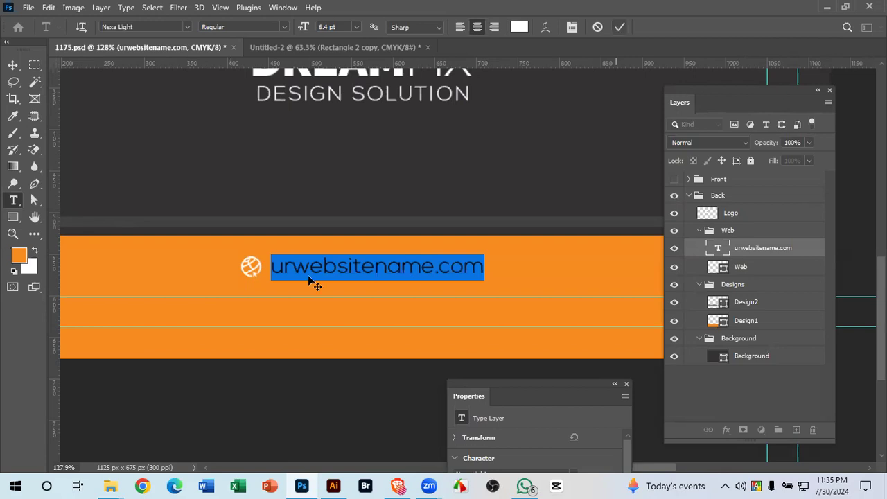
key("ctrl+Return")
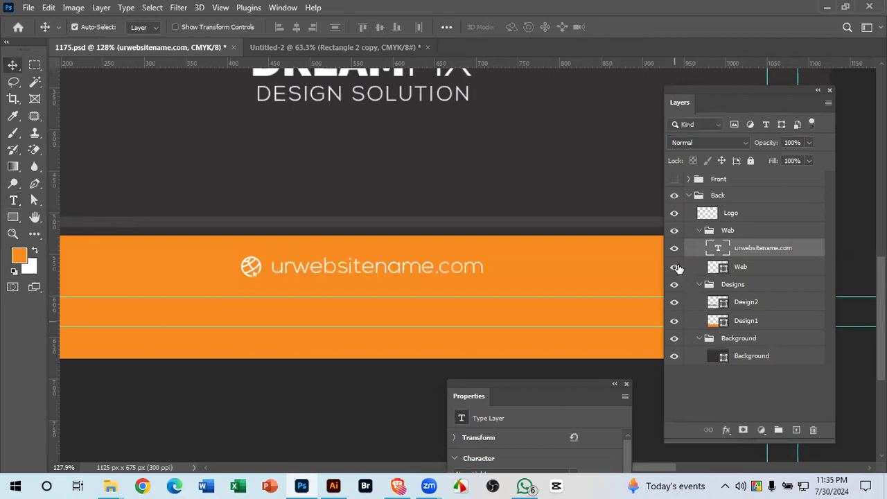
- Identify the globe icon's Web layer in 1175.psd by toggling its visibility and inspecting it up close
left_click(675, 268)
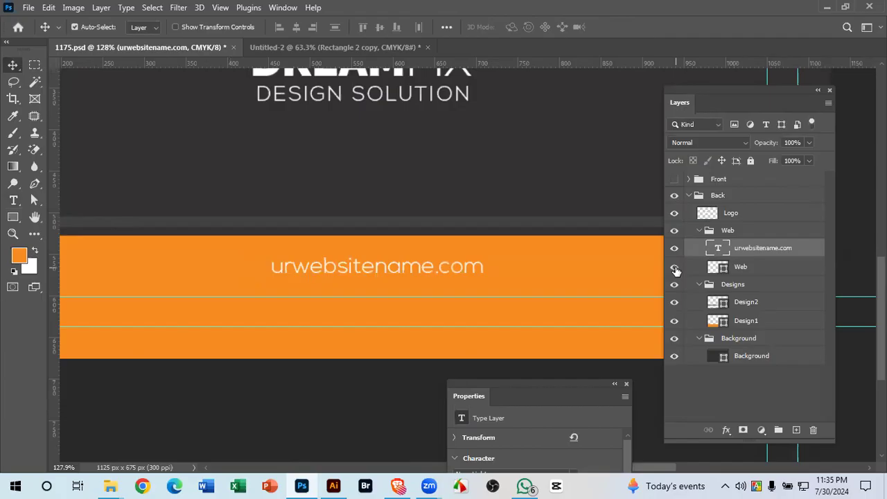
left_click(675, 268)
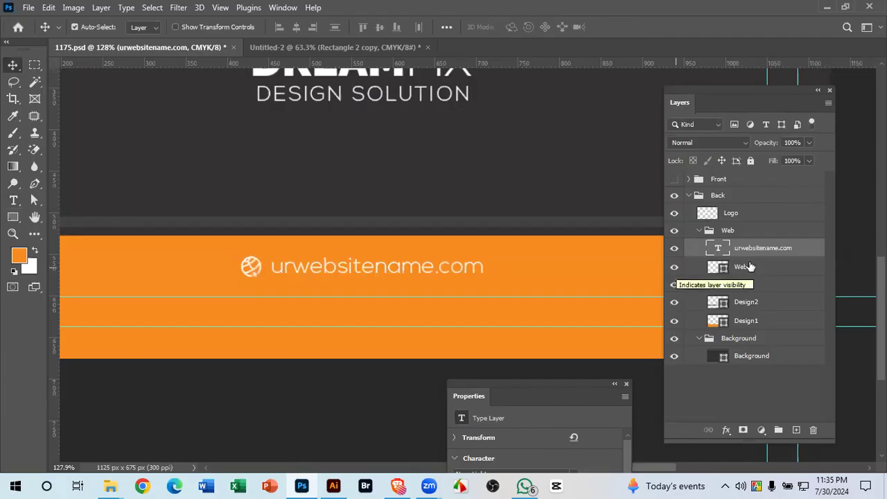
left_click(275, 284)
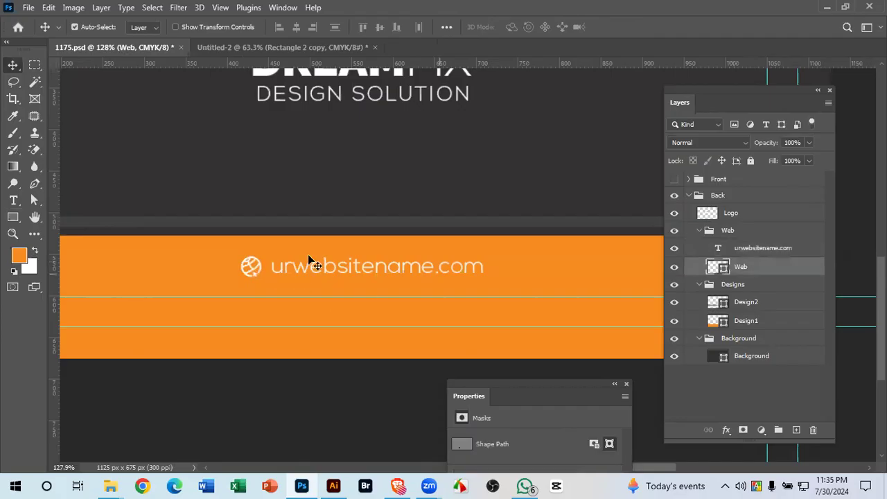
left_click_drag(250, 271, 296, 240)
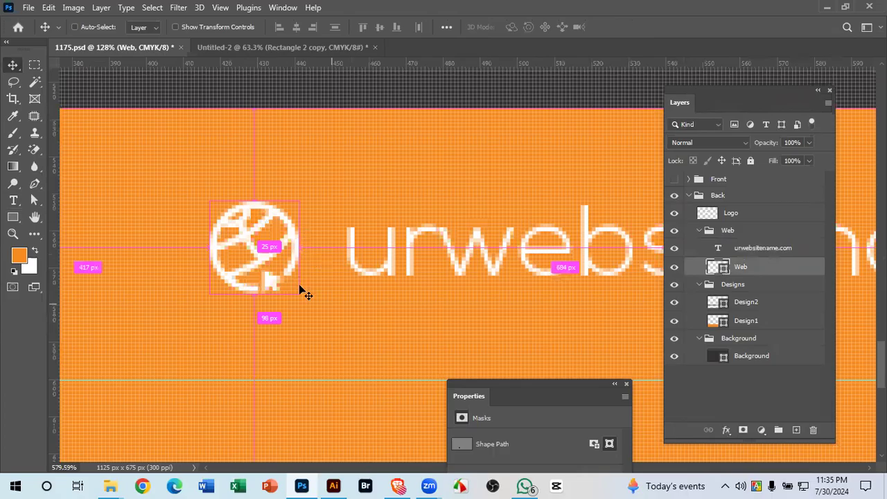
scroll(299, 285, "down", 5)
left_click_drag(297, 285, 299, 271)
key("ctrl+z")
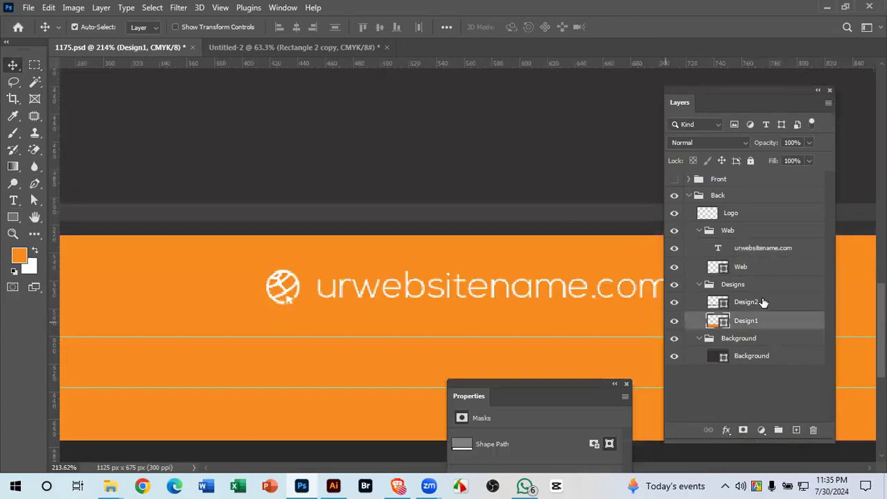
left_click(723, 304)
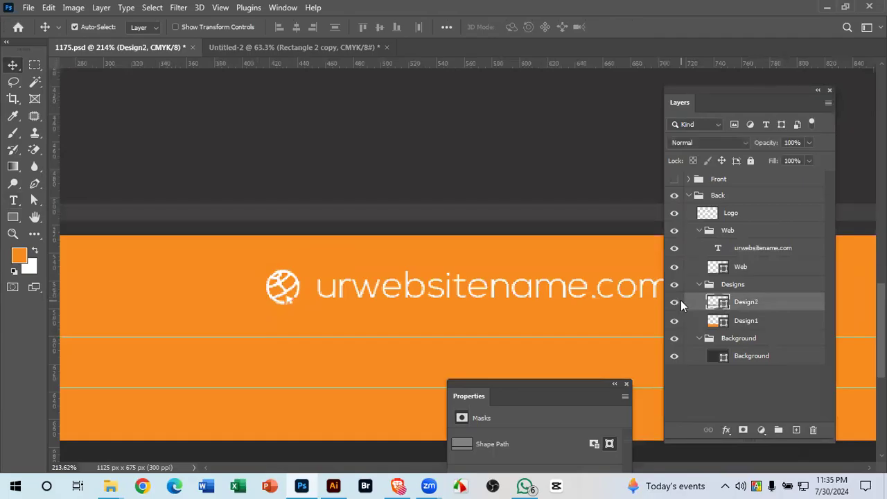
left_click(675, 268)
left_click(675, 267)
- Copy the globe icon from 1175.psd into Untitled-2 and place it on the upper part of the orange band
left_click_drag(302, 290, 271, 91)
left_click_drag(316, 296, 139, 256)
left_click_drag(291, 323, 371, 344)
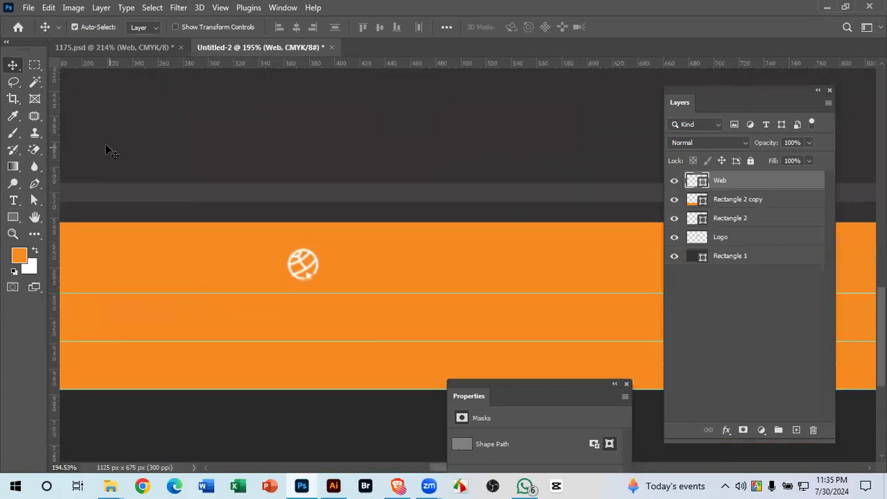
- Start a white point text layer over the globe icon on the orange band, keeping the Lorem Ipsum placeholder
left_click(16, 202)
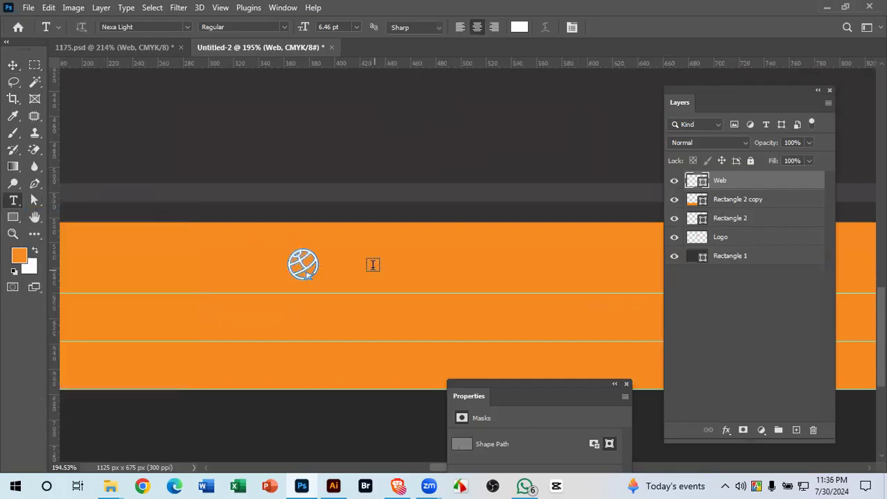
left_click(353, 263)
left_click(366, 257)
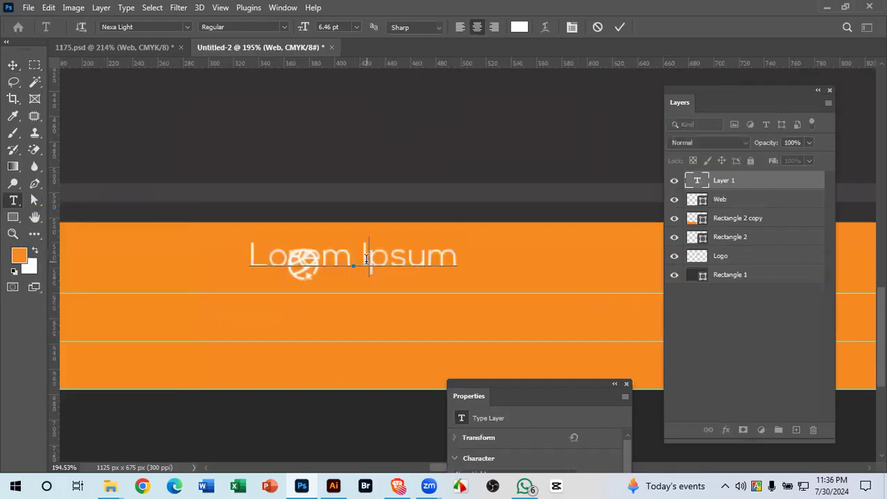
key("ctrl")
- Copy the website text urwebsitename.com from 1175.psd and return to Untitled-2
left_click(132, 45)
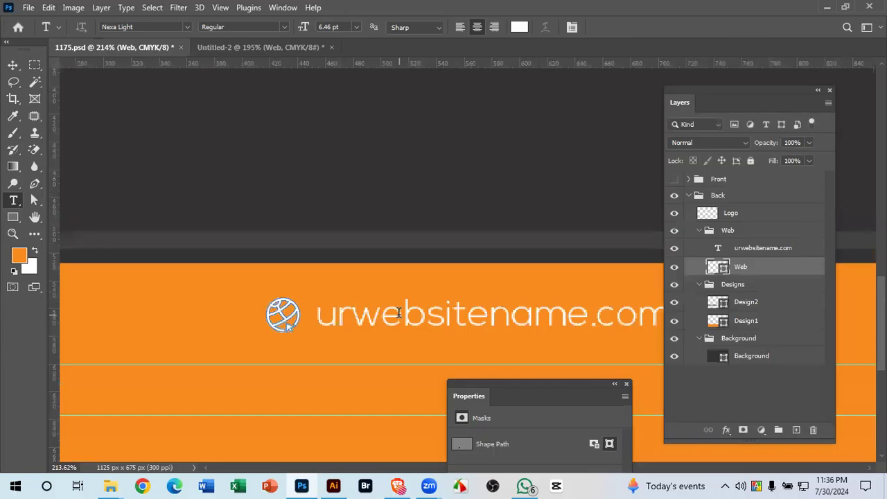
left_click(397, 317)
key("ctrl+a")
key("ctrl+c")
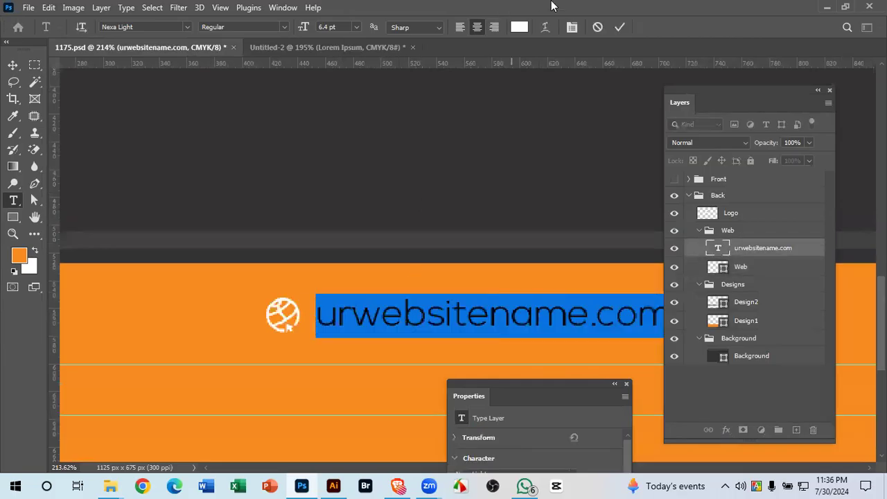
left_click(620, 27)
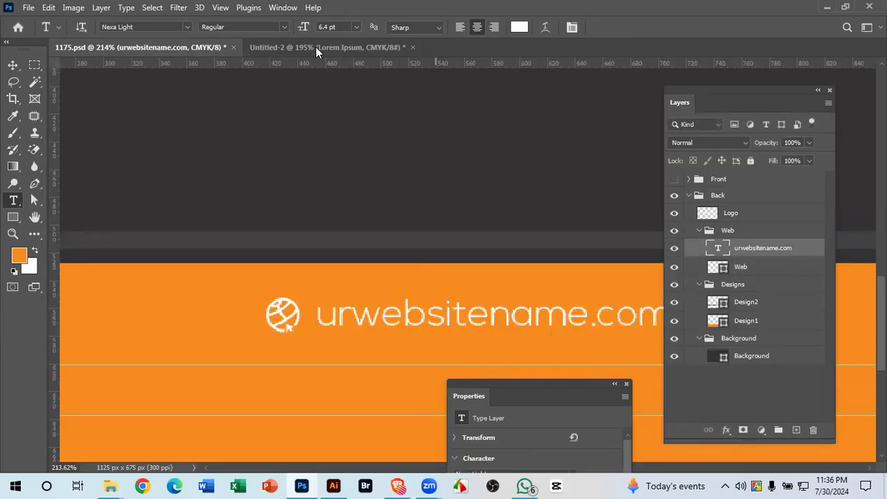
left_click(315, 46)
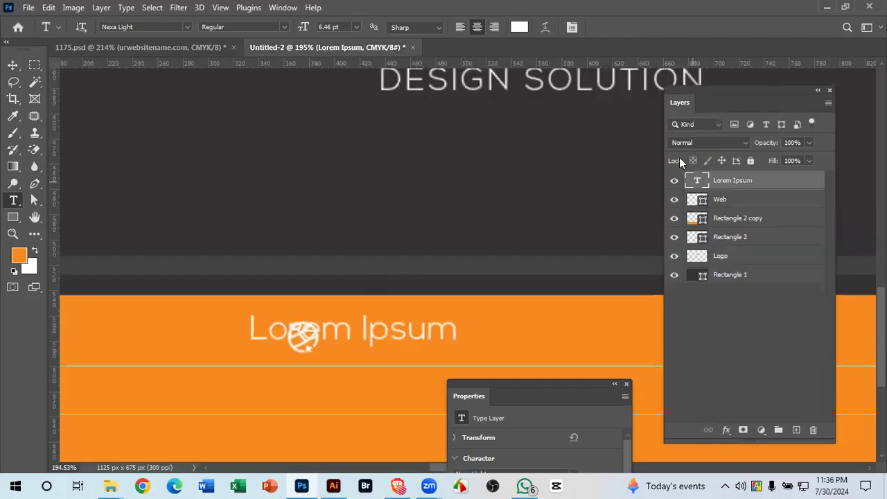
- Replace the Lorem Ipsum placeholder with the copied text urwebsitename.com
left_click(427, 333)
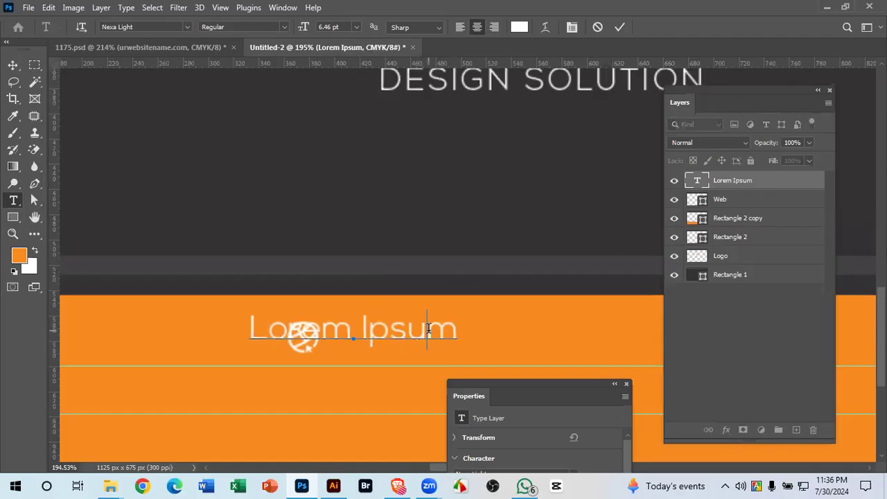
key("ctrl+a")
left_click(429, 328)
key("ctrl+a")
key("BackSpace")
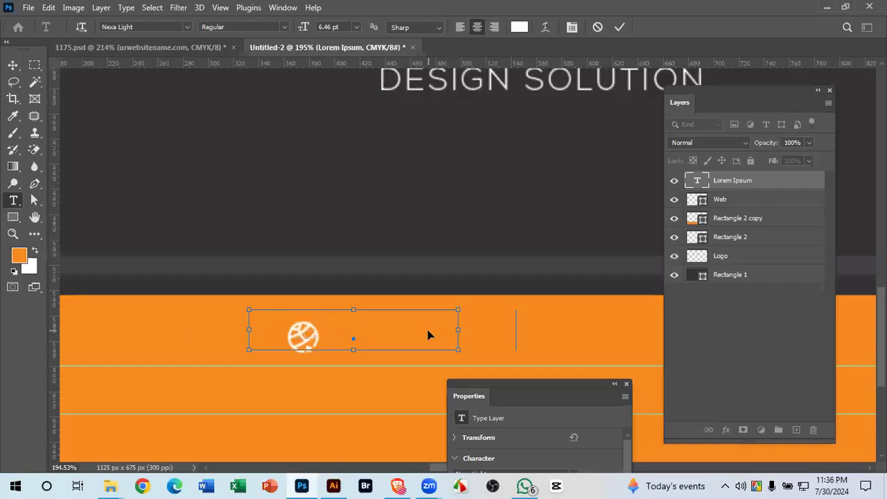
key("ctrl+v")
left_click(620, 26)
left_click(12, 65)
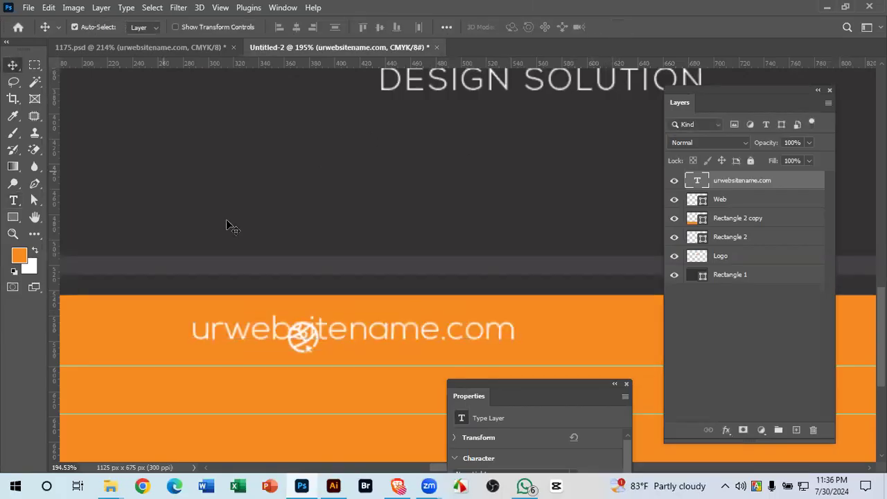
- Move the urwebsitename.com text clear of the globe icon so it sits just to the icon's right
left_click_drag(457, 336, 432, 295)
left_click_drag(496, 329, 432, 278)
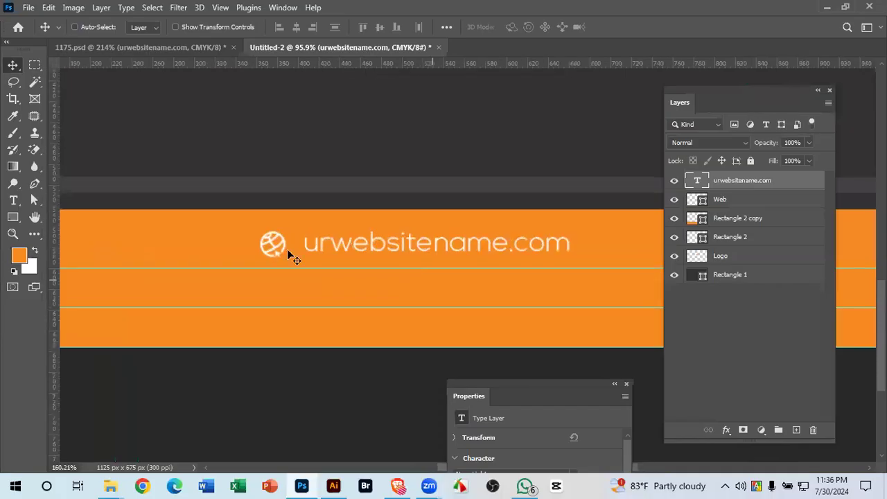
left_click_drag(281, 246, 326, 261)
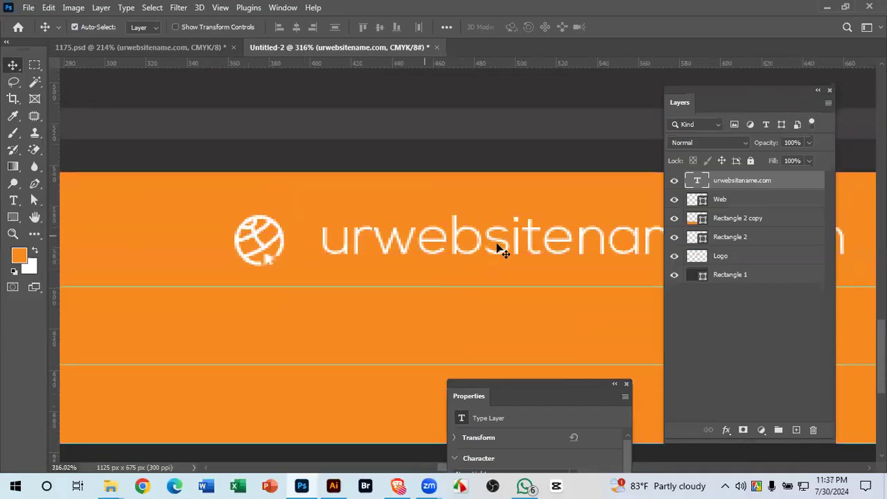
- Review the website text's type settings and align the vertical centres of the text and the Web icon
double_click(444, 243)
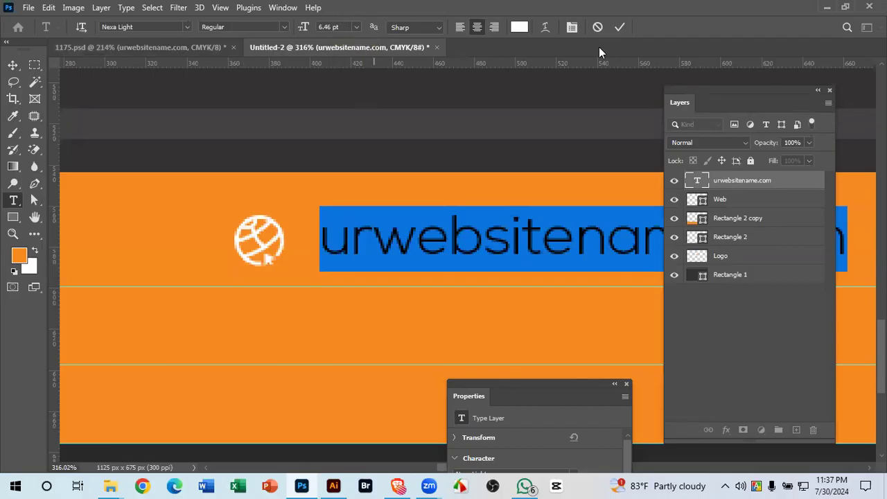
left_click(620, 29)
key("v")
left_click(725, 201, "ctrl")
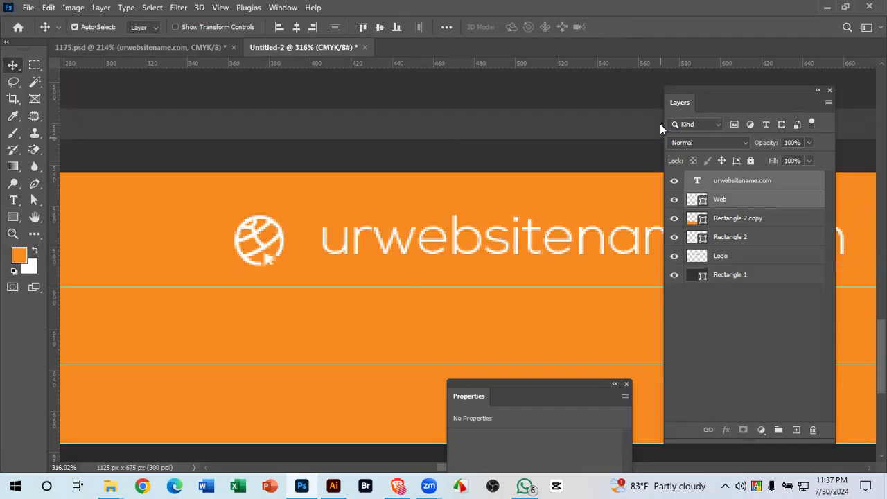
left_click(375, 30)
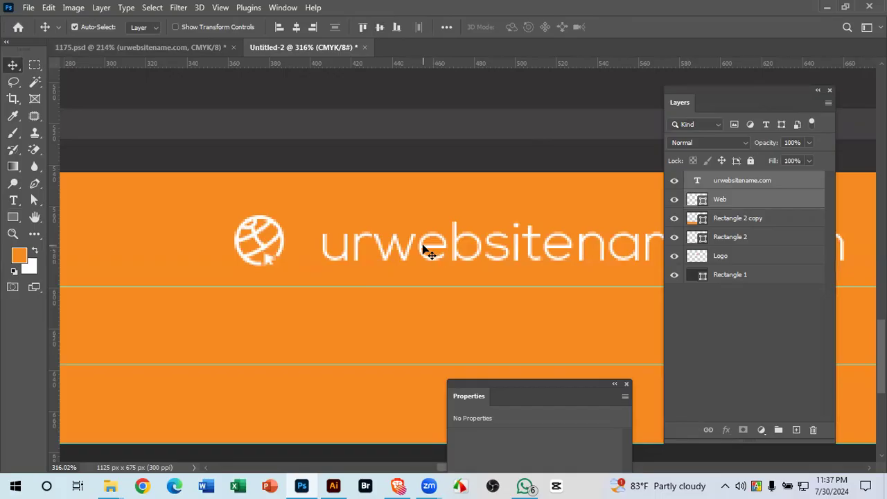
- Nudge the urwebsitename.com text about 4 px left, closer to the globe icon
left_click(725, 201)
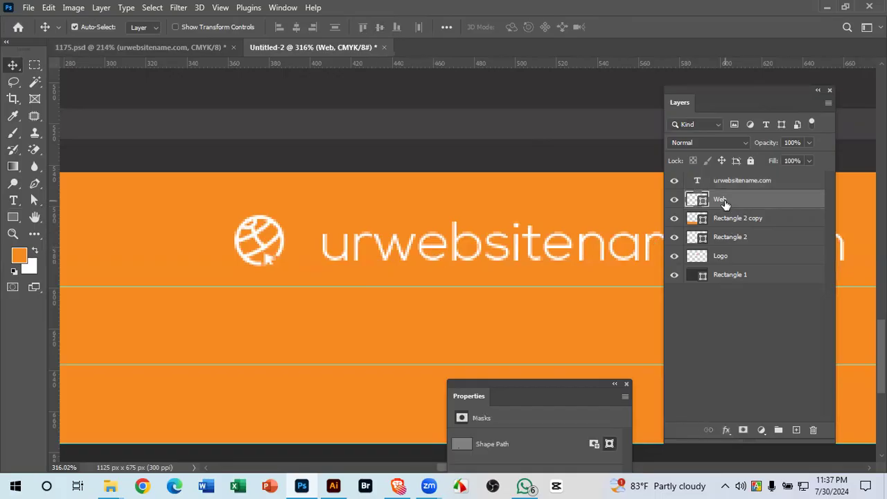
left_click(732, 182)
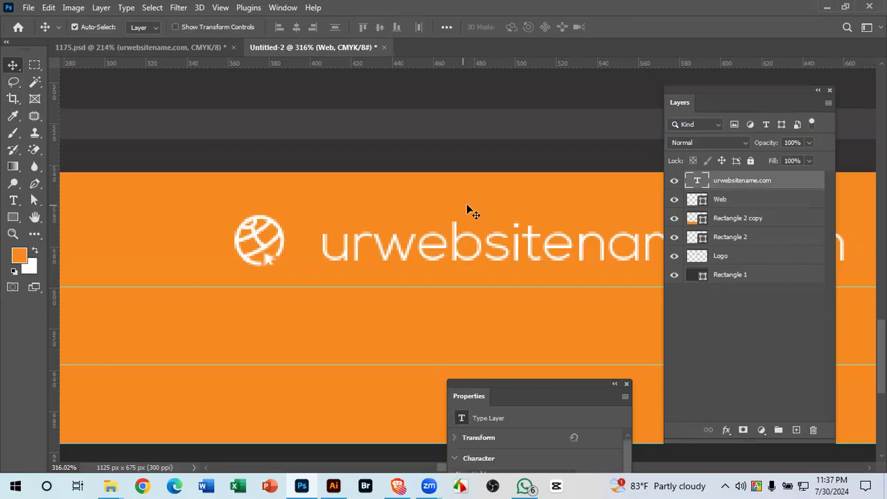
key("Left")
key("Left")
key("Left")
key("Left")
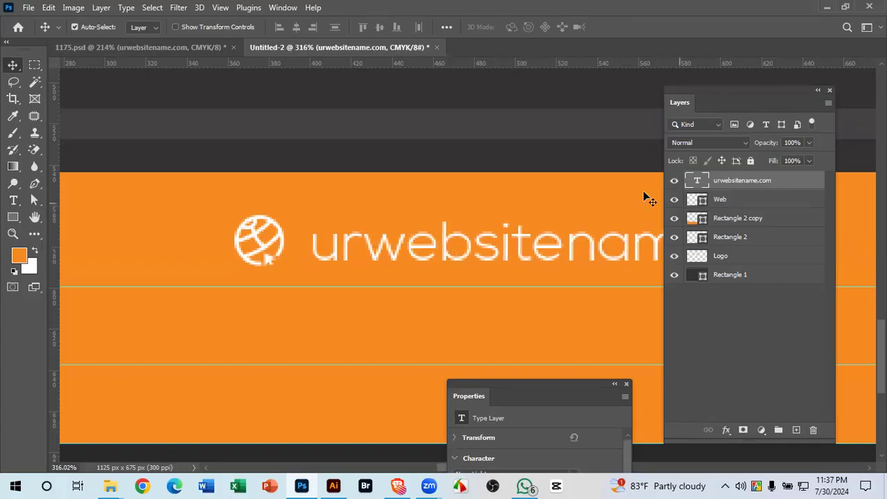
- Group the urwebsitename.com text layer with the Web icon layer
scroll(481, 237, "down", 3)
key("ctrl")
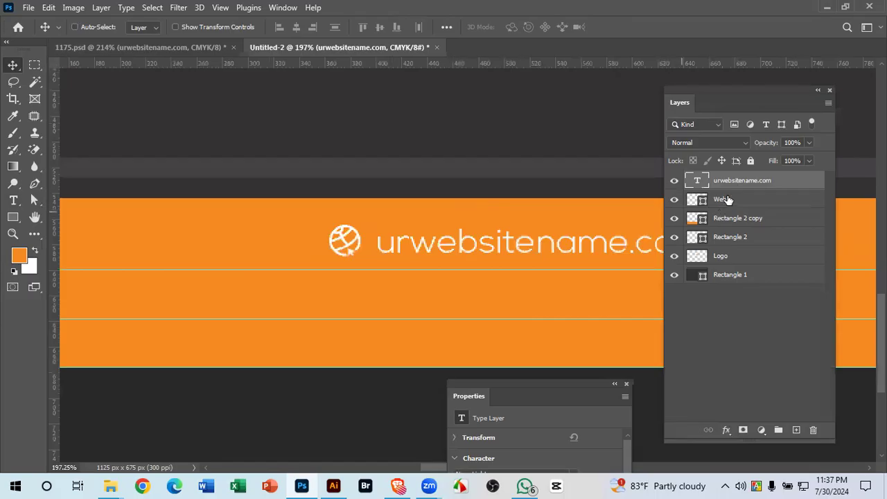
left_click(725, 199, "ctrl")
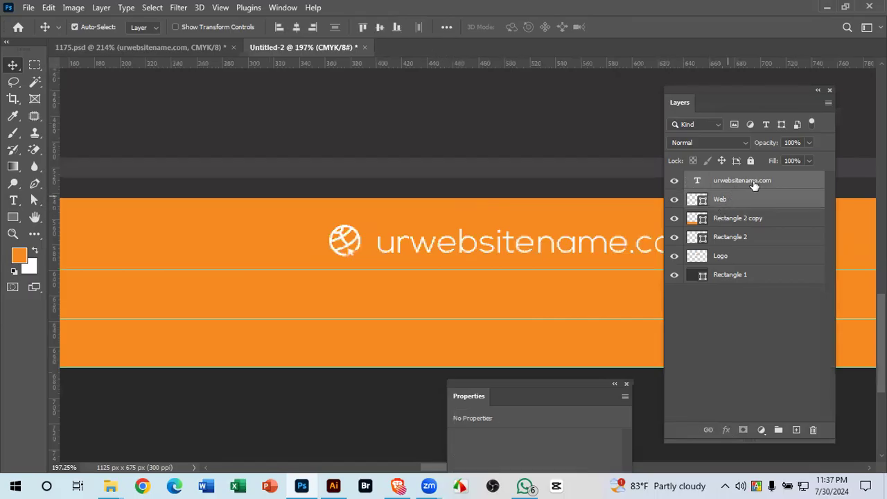
key("ctrl+g")
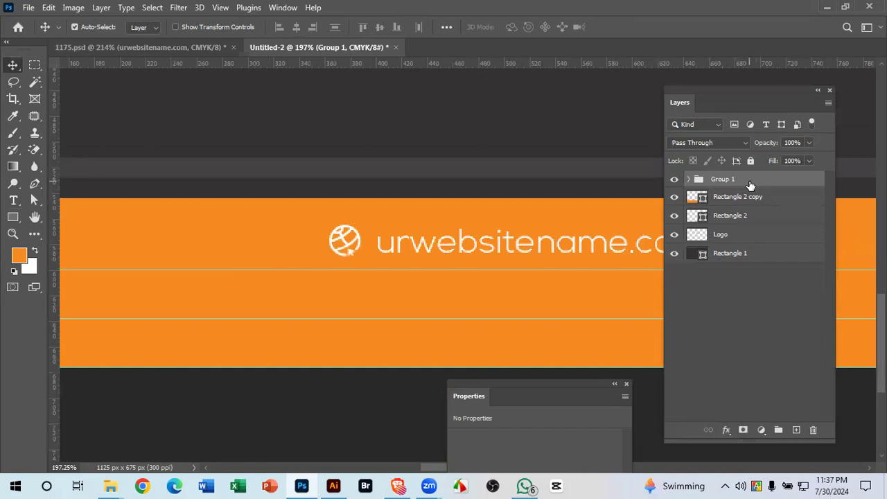
- Centre the website group horizontally on the dark Rectangle 1 background and compare the result with the 1175.psd design
left_click(731, 254, "ctrl")
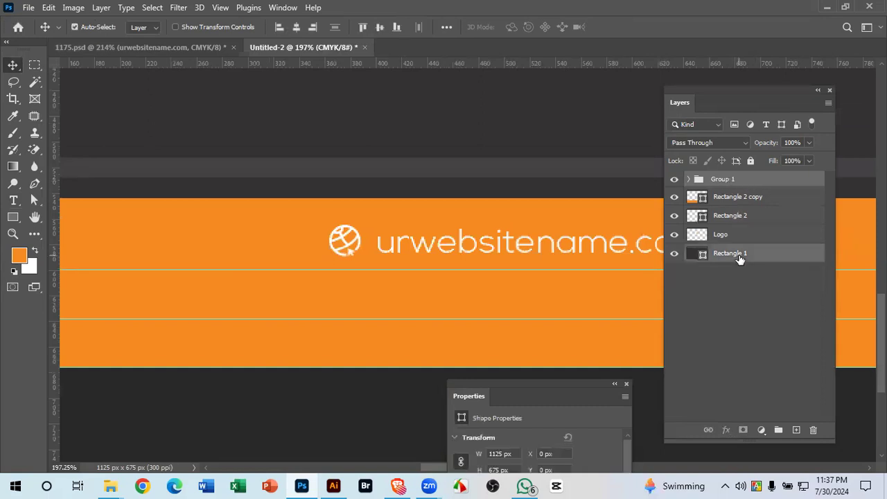
left_click(297, 30)
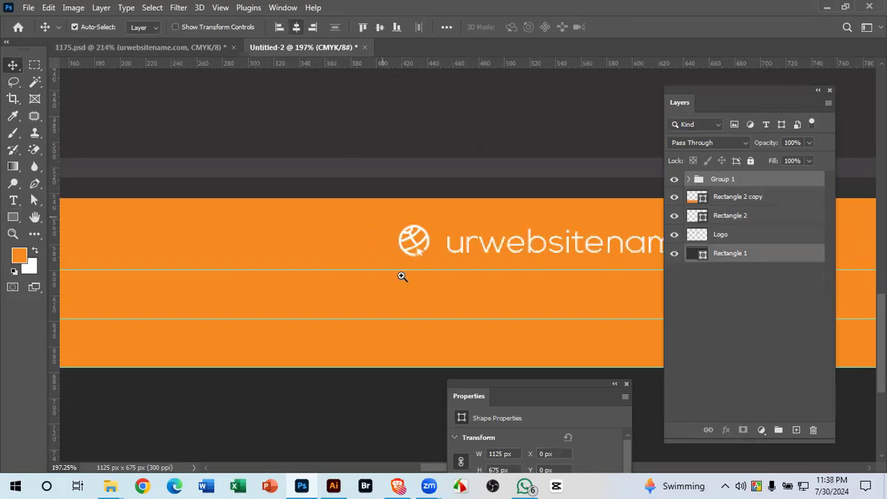
left_click_drag(404, 291, 399, 234)
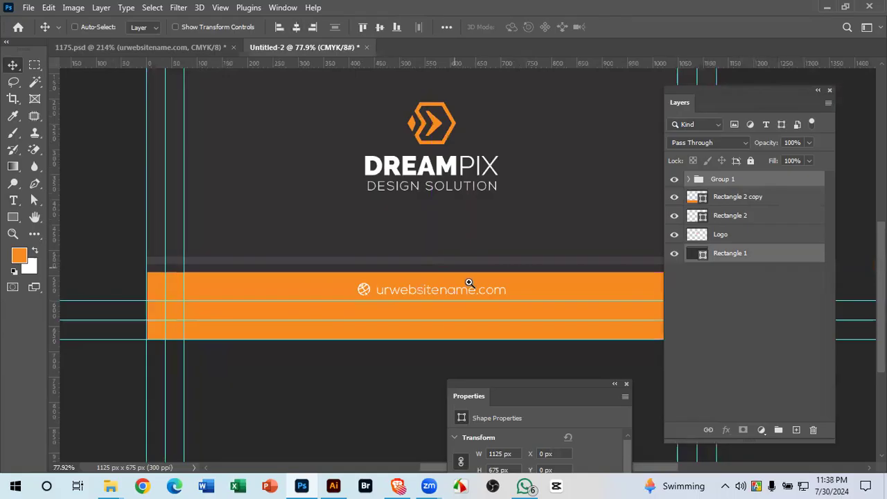
left_click_drag(467, 283, 506, 290)
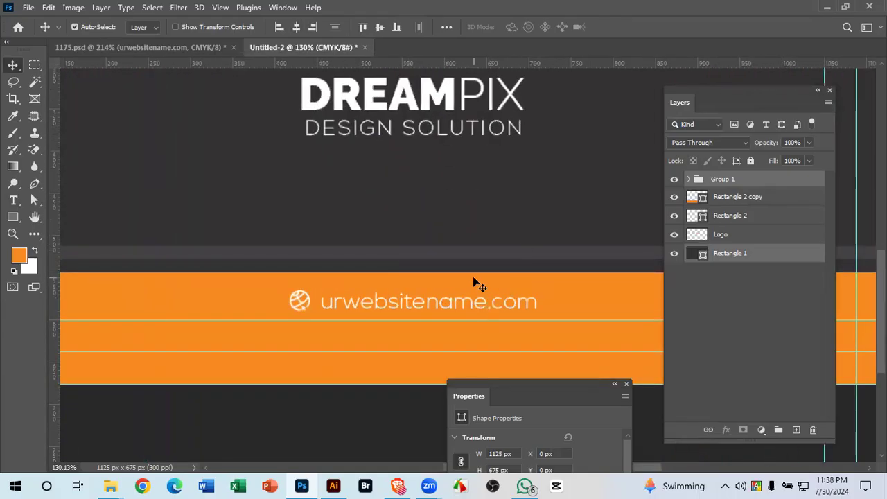
left_click_drag(444, 271, 404, 244)
mouse_move(454, 301)
left_mouse_down()
mouse_move(465, 321)
mouse_move(453, 313)
mouse_move(470, 319)
mouse_move(451, 314)
left_mouse_up()
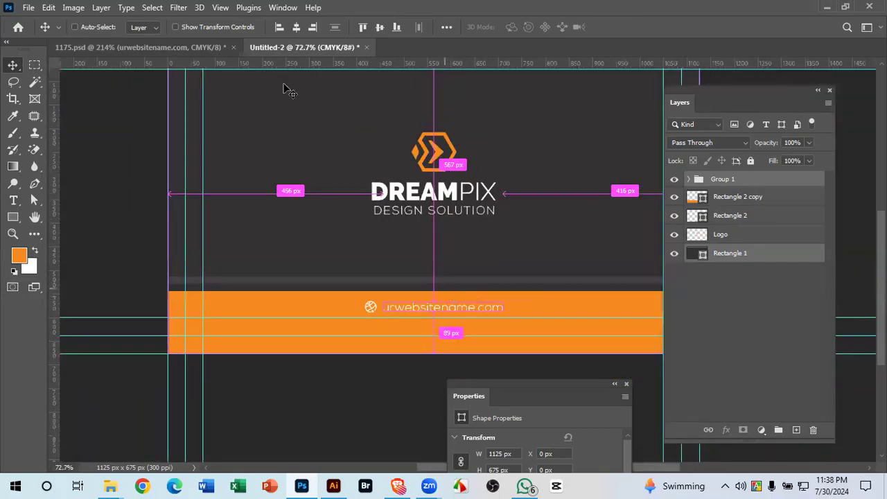
left_click(190, 47)
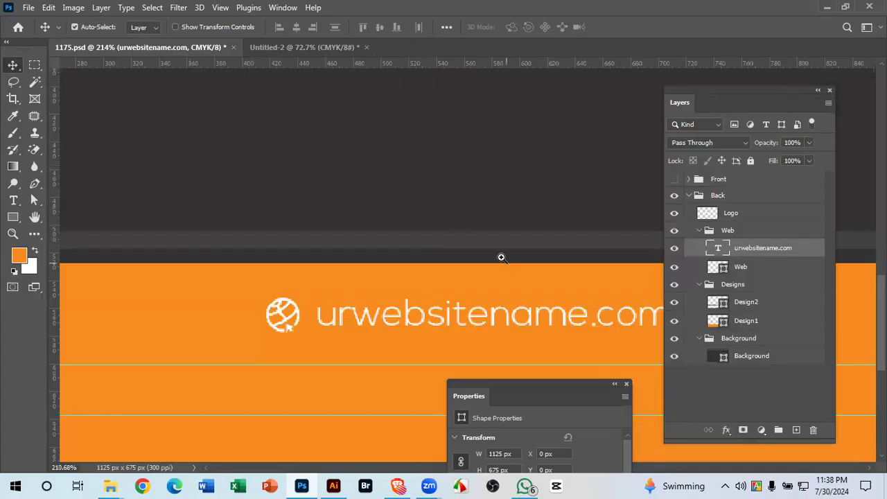
left_click(289, 47)
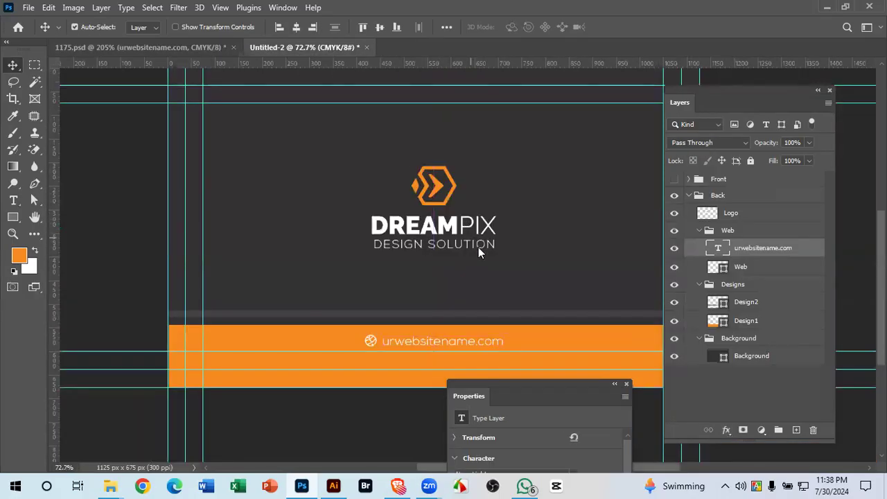
- Outline the areas inside the innermost guides and inside the middle guides with temporary rectangular selections, clearing each one
left_click_drag(472, 239, 487, 215)
left_click_drag(498, 293, 483, 265)
left_click_drag(489, 265, 395, 271)
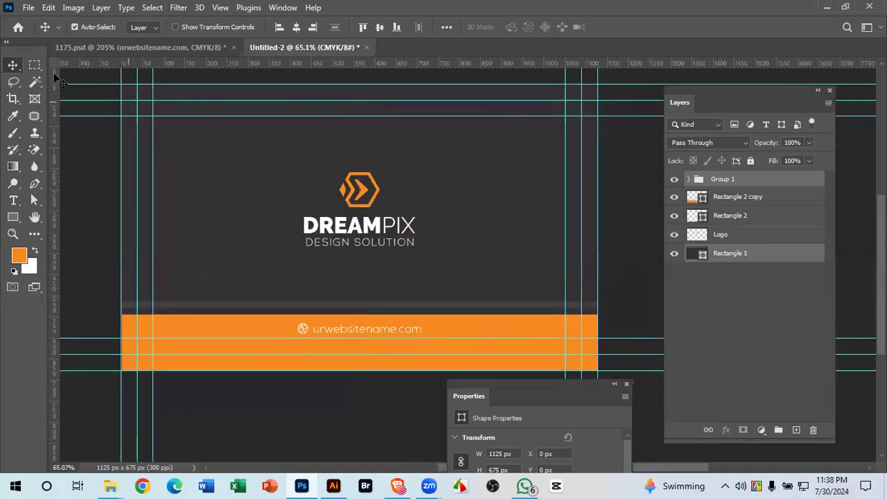
key("m")
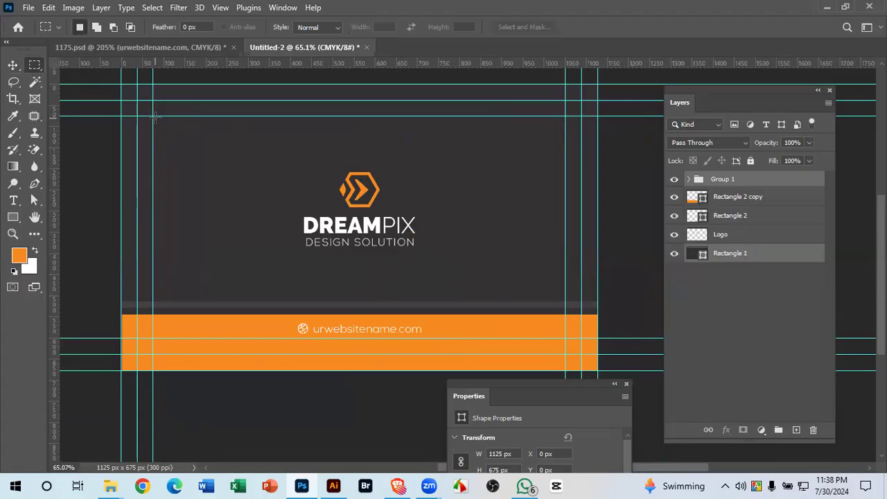
left_click_drag(154, 115, 565, 340)
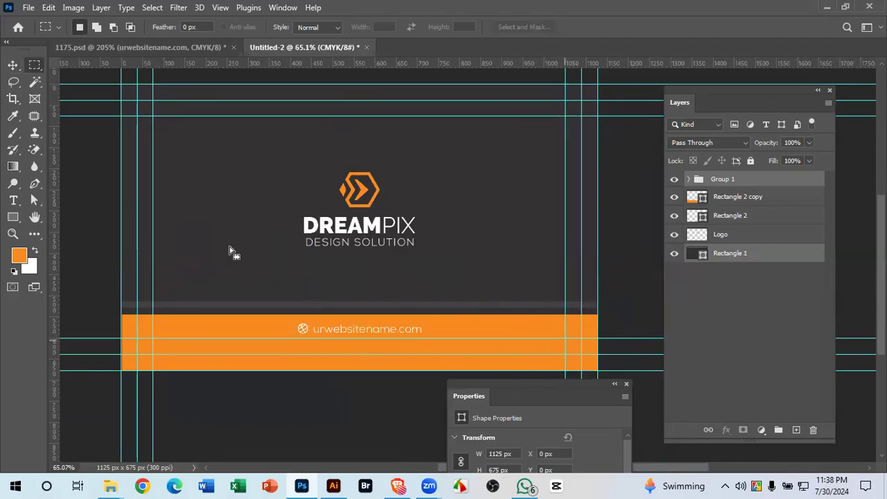
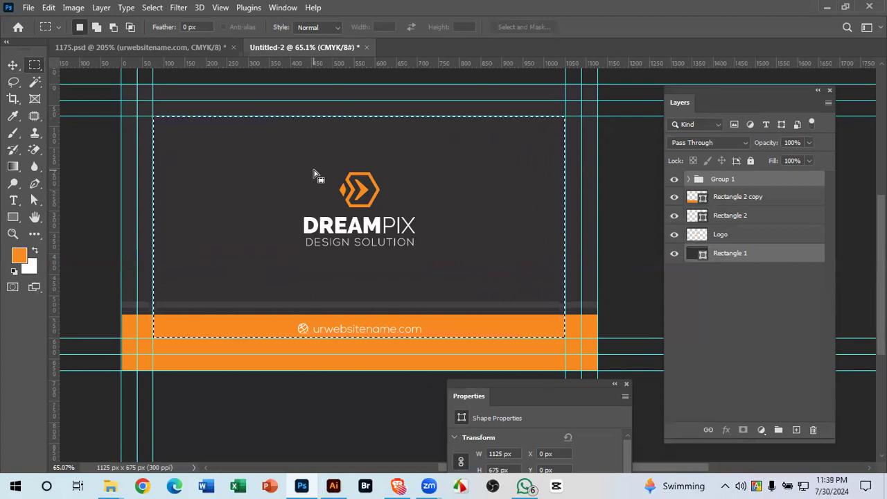
left_click(314, 173)
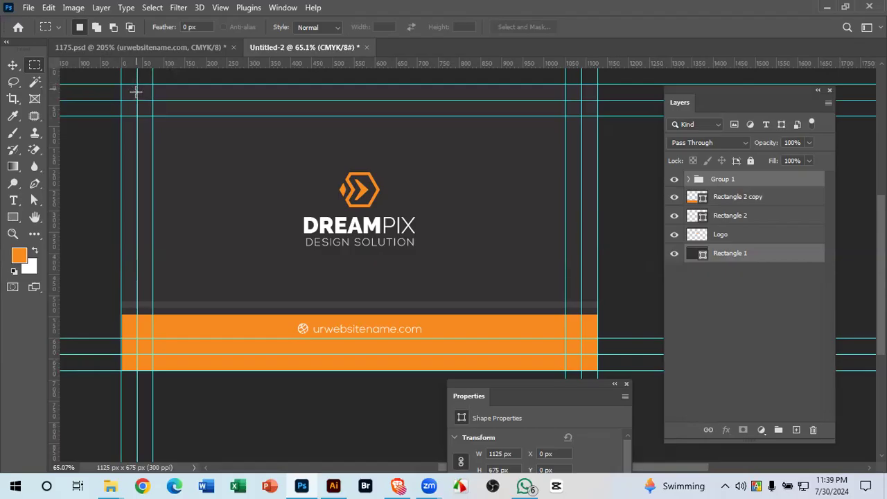
left_click_drag(137, 101, 582, 353)
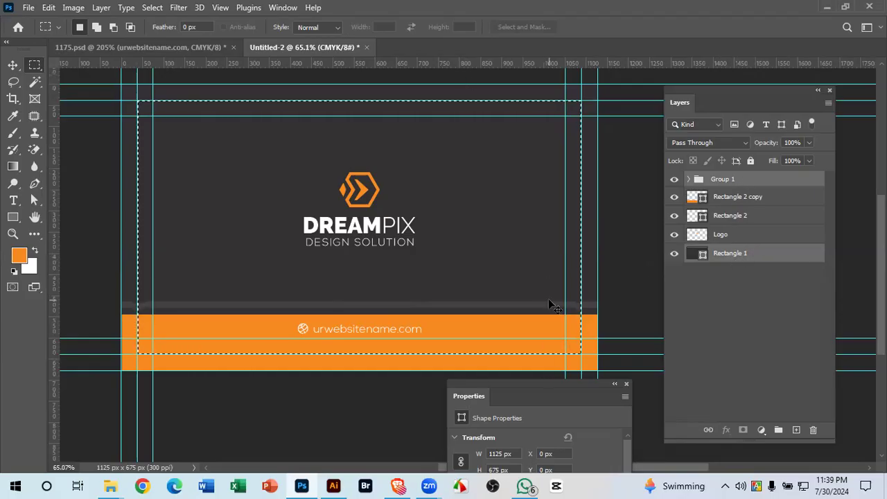
left_click(398, 342)
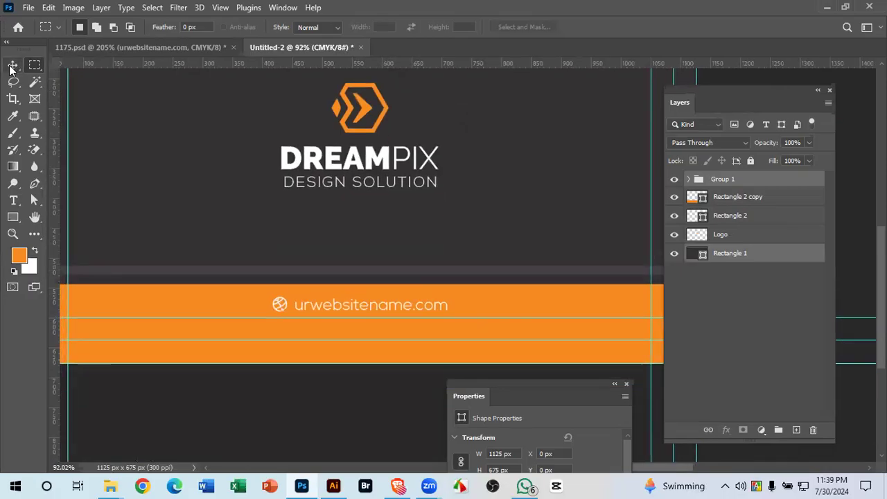
- Select the urwebsitename.com text and Web icon together and move them down until they sit just above the lower innermost guide
left_click(13, 64)
scroll(372, 250, "down", 3)
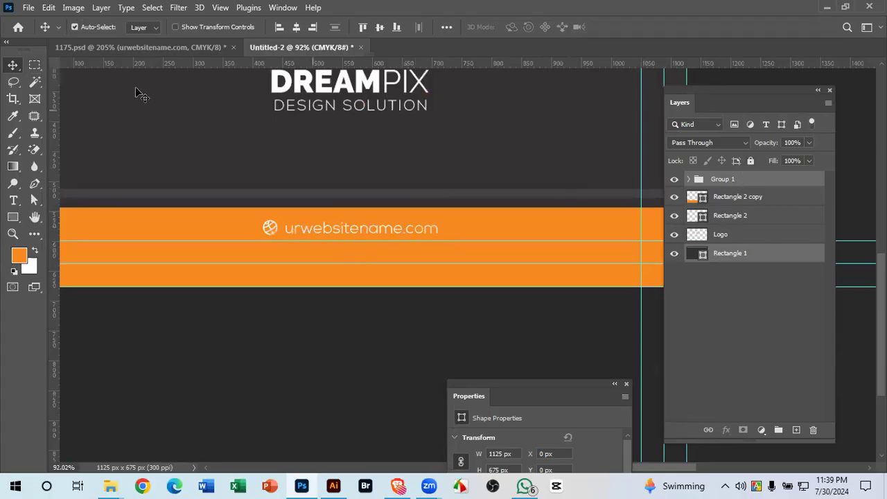
left_click(138, 48)
left_click(320, 234)
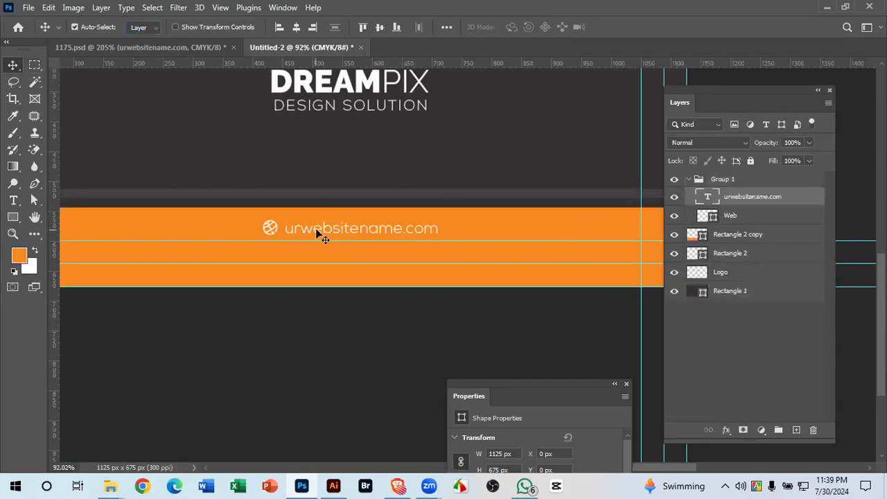
left_click(739, 219, "shift")
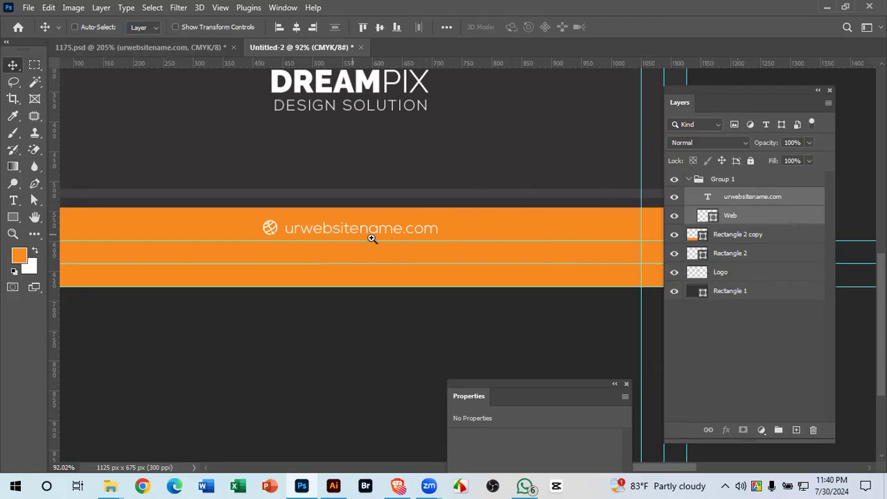
scroll(372, 236, "up", 5)
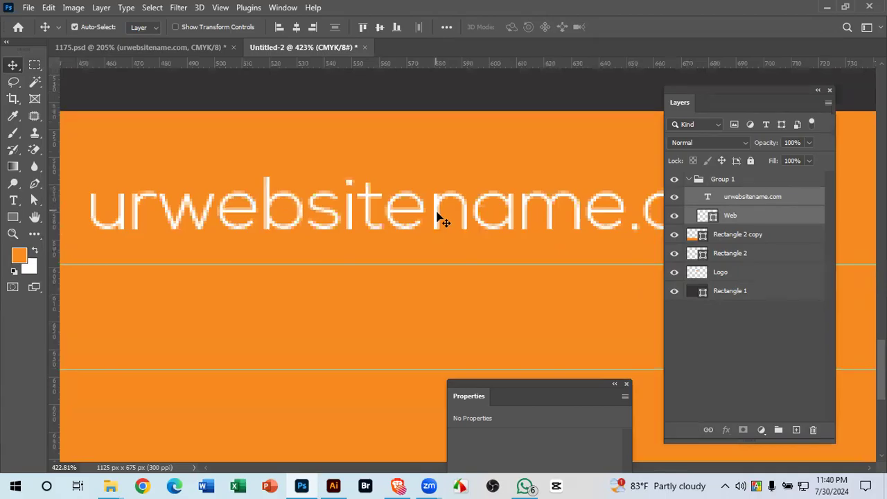
left_click_drag(438, 213, 436, 217)
key("Up")
key("Up")
key("Up")
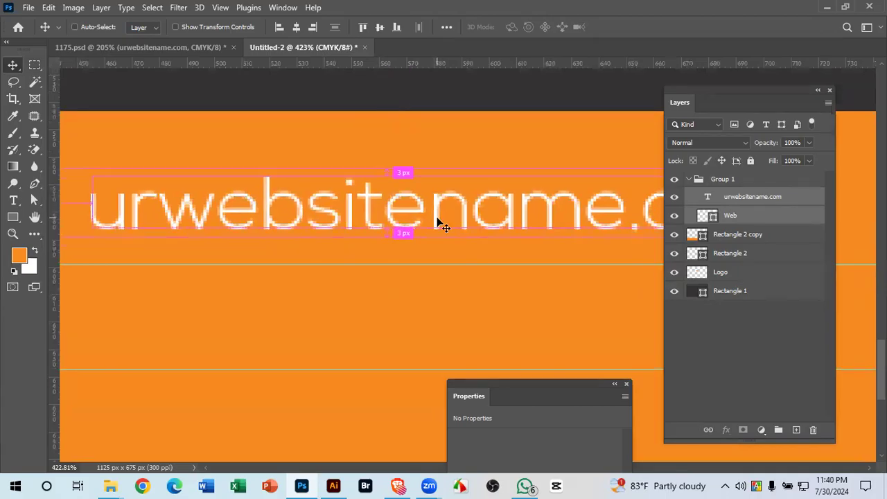
left_click_drag(436, 215, 386, 148)
left_click_drag(438, 169, 531, 233)
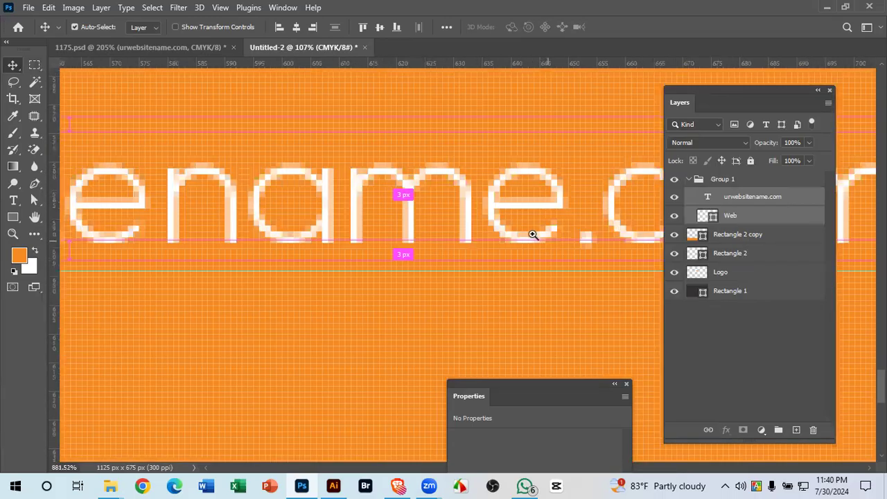
left_click_drag(467, 229, 469, 239)
left_click_drag(461, 234, 341, 180)
left_click_drag(426, 228, 519, 313)
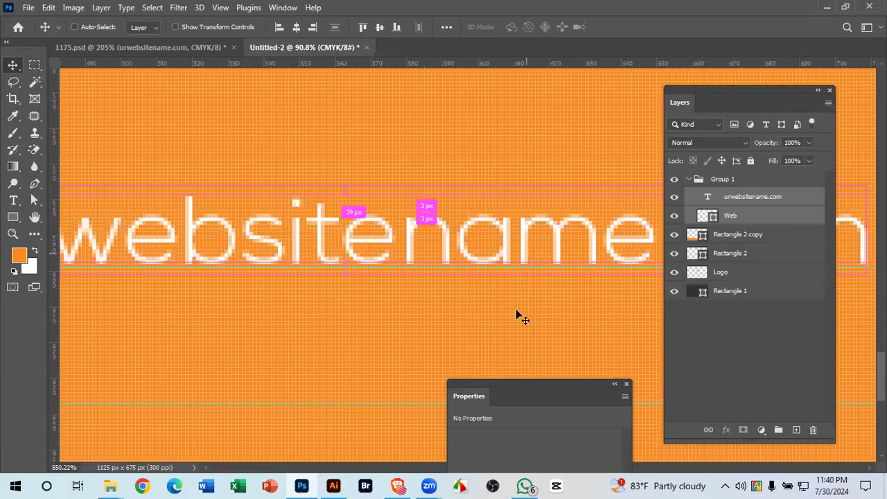
left_click_drag(535, 226, 357, 257)
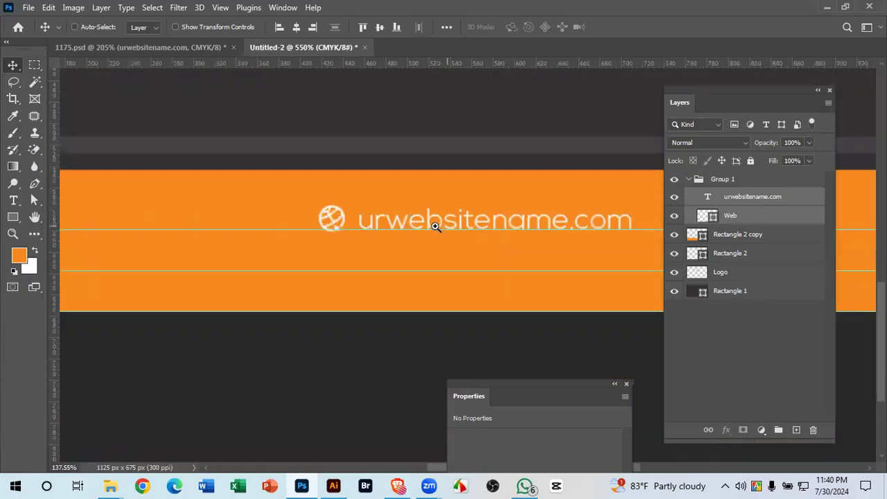
left_click_drag(519, 261, 622, 278)
left_click_drag(403, 192, 487, 152)
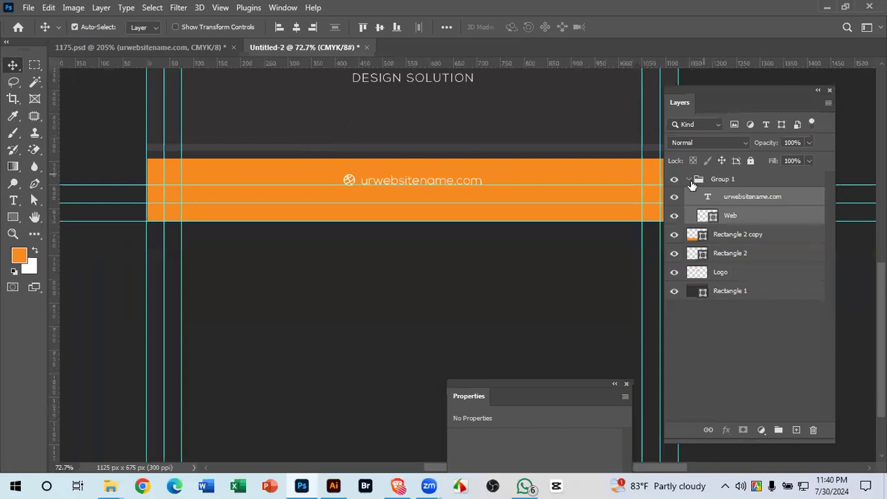
- Ungroup Group 1 so the urwebsitename.com text and Web icon are separate layers
left_click(736, 180)
right_click(736, 179)
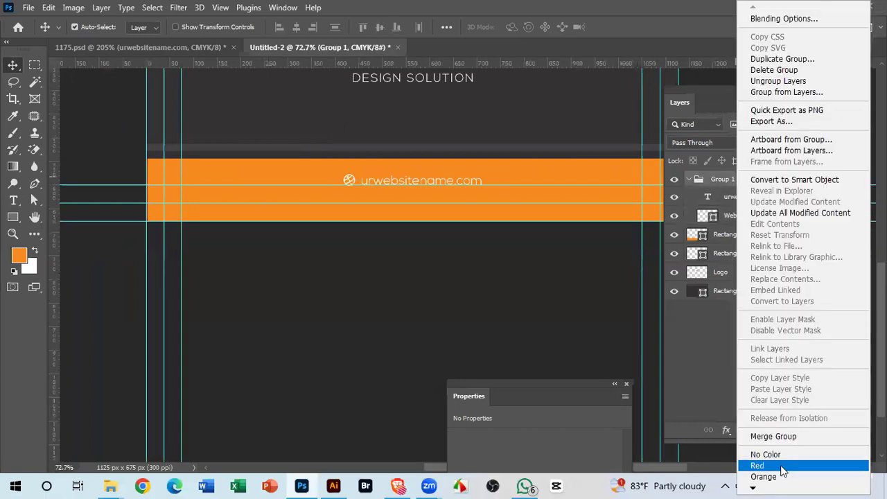
left_click(778, 81)
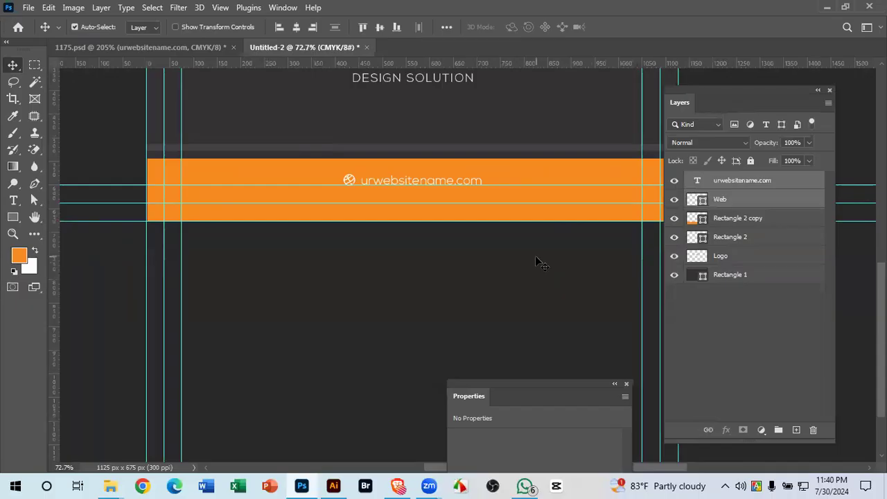
- Put the Rectangle 1 layer in its own group and name the group Background
left_click(741, 275)
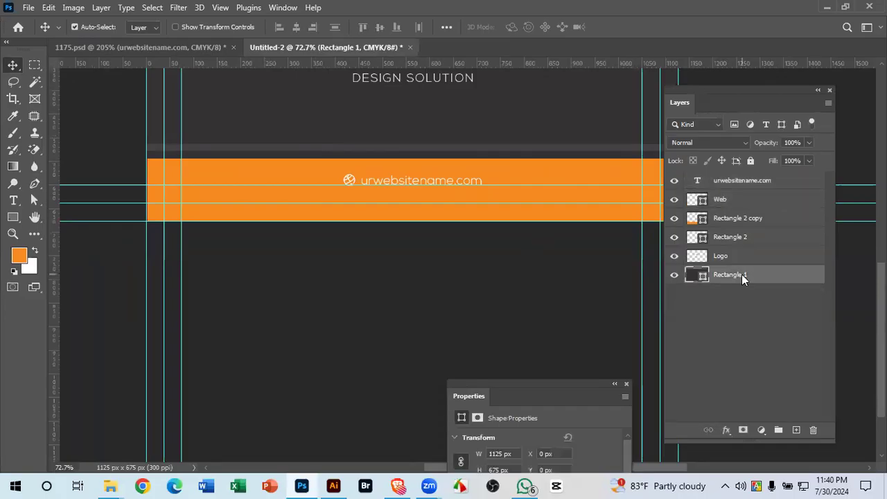
key("ctrl+g")
double_click(737, 272)
type("Background")
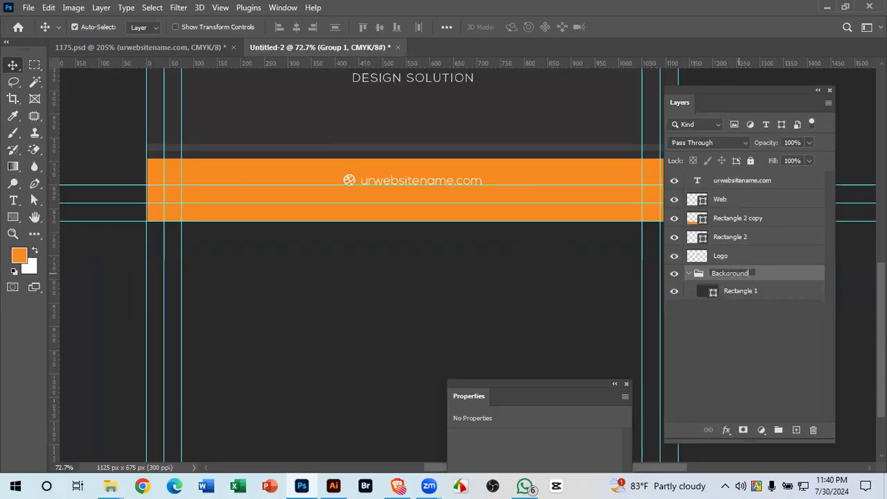
key("Return")
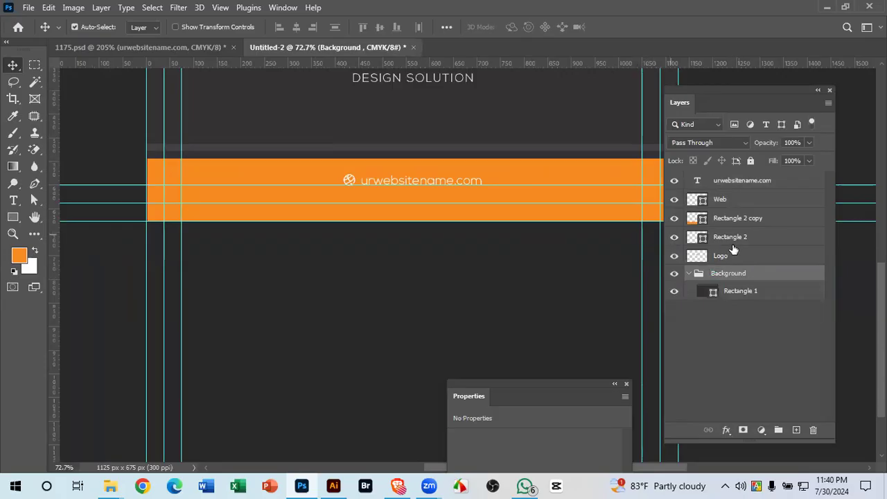
- Put the Logo layer in its own group and name the group Logo
left_click(738, 256)
key("ctrl+g")
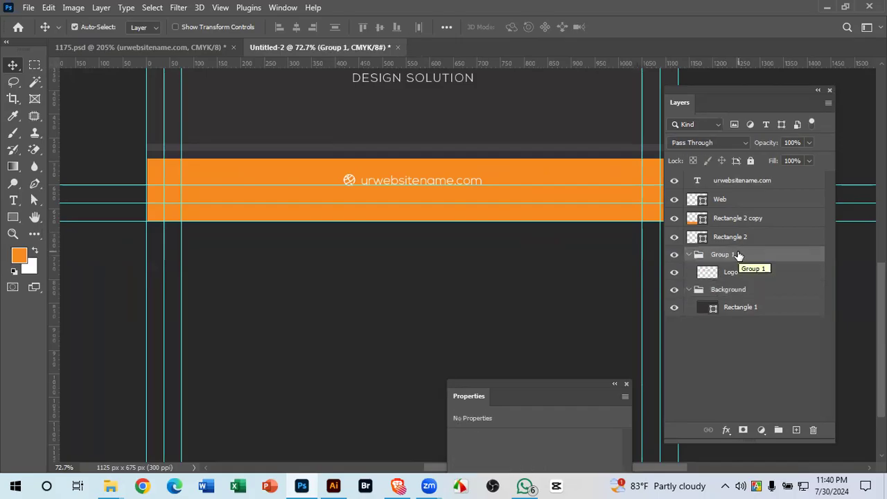
double_click(724, 255)
type("Logo")
key("Return")
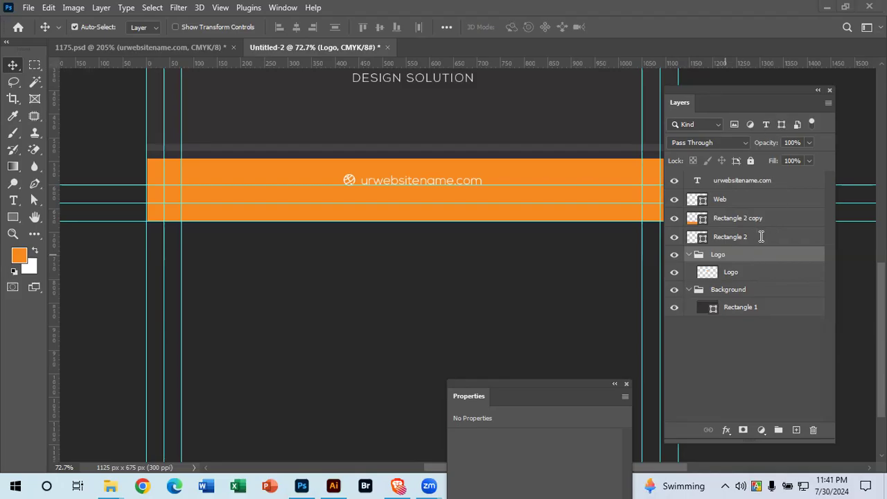
- Group the Rectangle 2 and Rectangle 2 copy layers and name the group Design & Shape
left_click(737, 237)
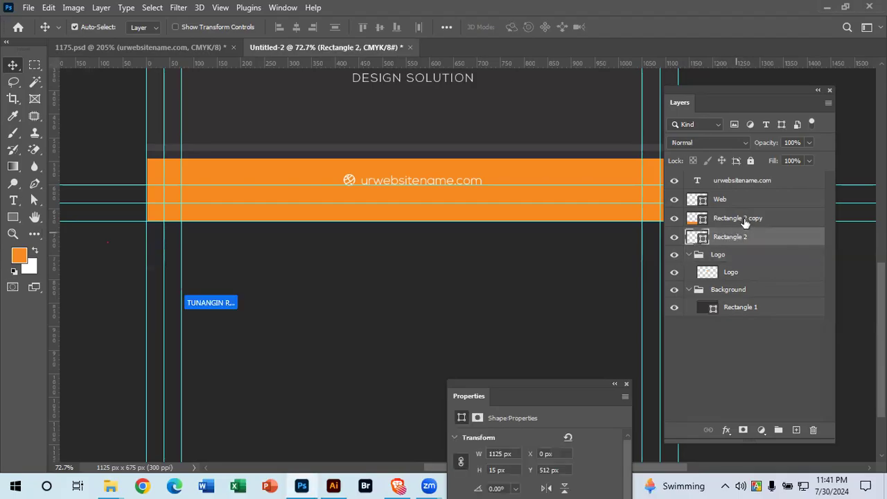
left_click(745, 220, "shift")
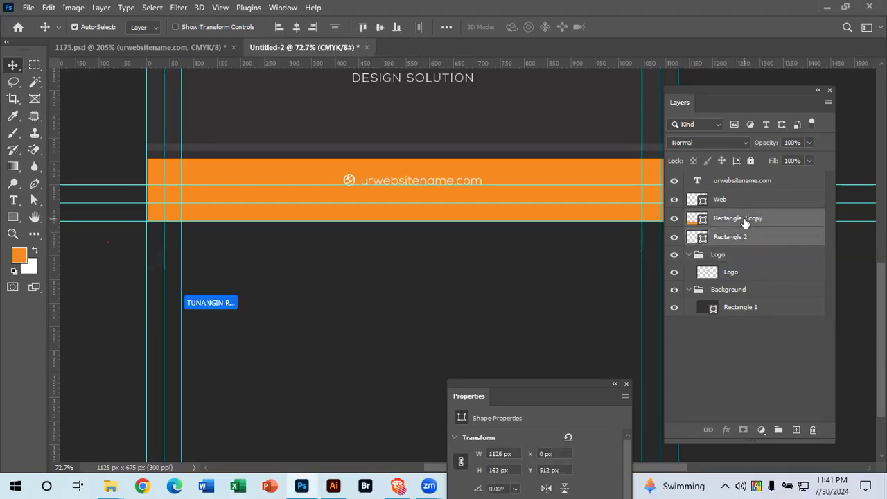
key("ctrl+g")
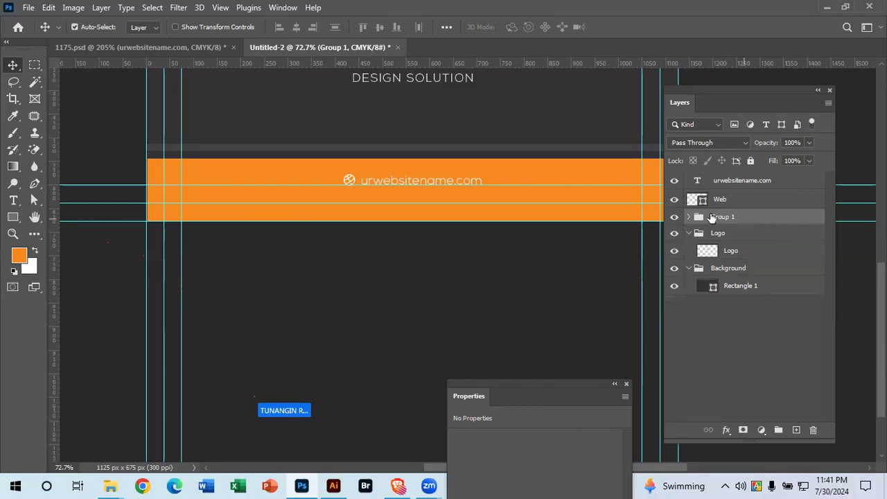
double_click(721, 217)
type("De")
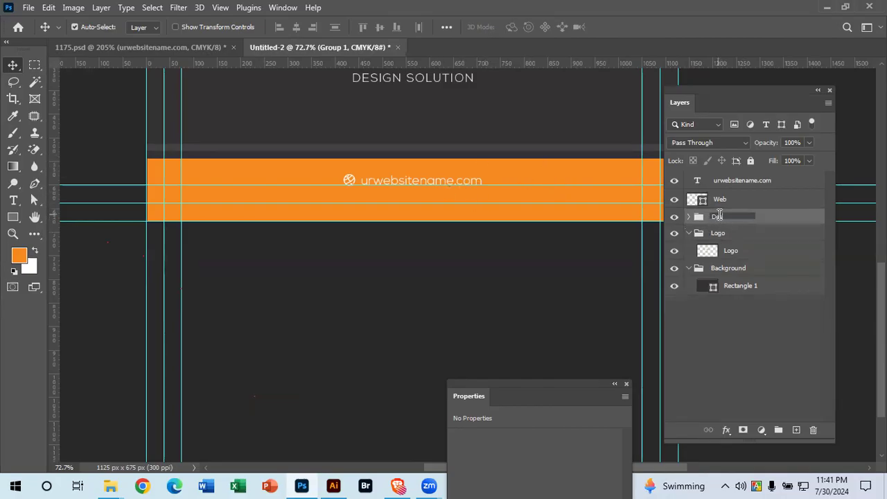
type("sign & Shape")
key("Return")
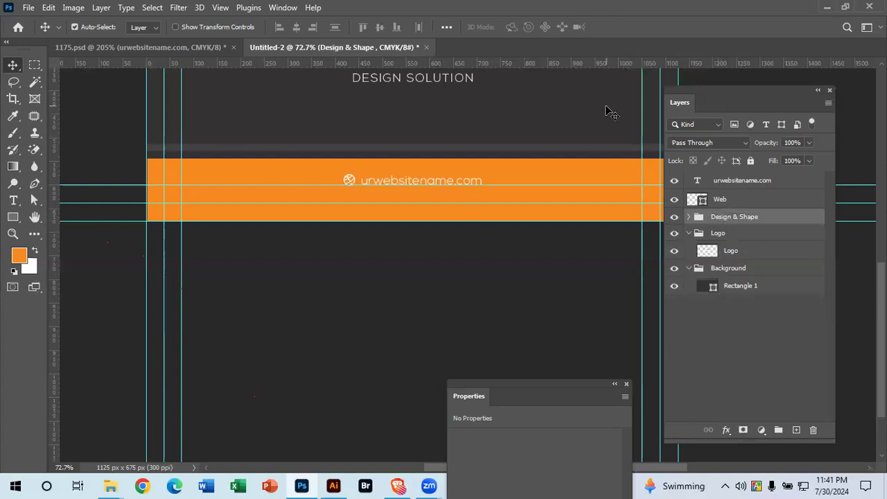
- Group the urwebsitename.com text and Web icon layers and name the group Web
left_click(490, 277, "ctrl")
left_click_drag(513, 288, 561, 308)
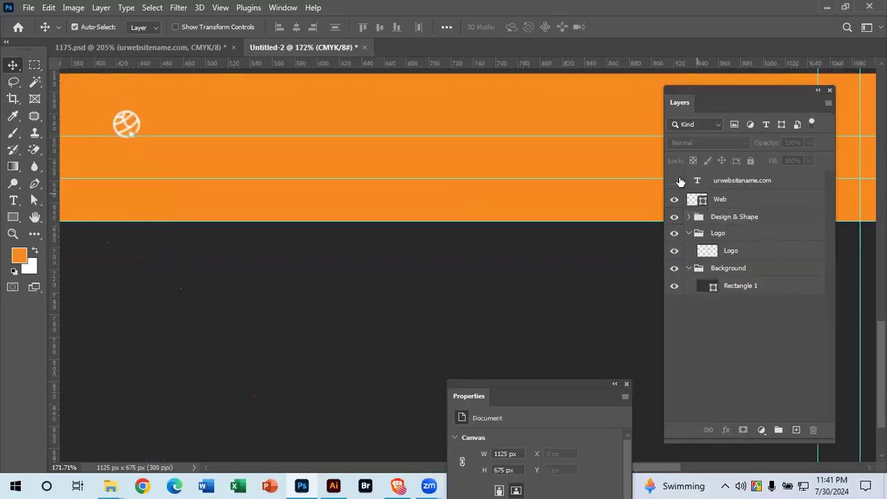
left_click(674, 180)
left_click(721, 200)
left_click(729, 186, "shift")
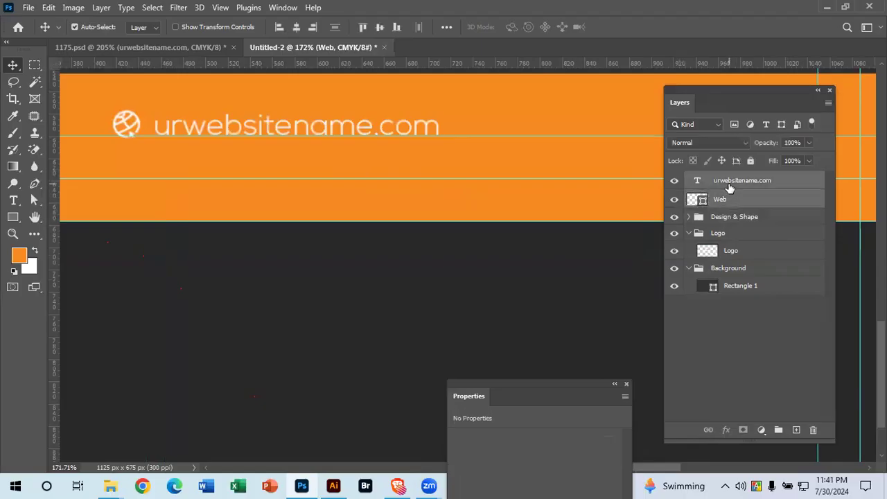
key("ctrl+g")
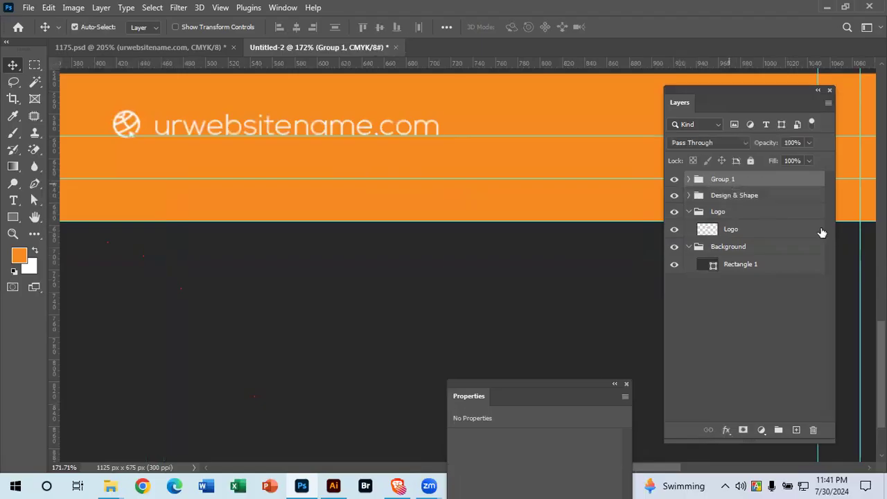
double_click(725, 179)
type("W")
key("Return")
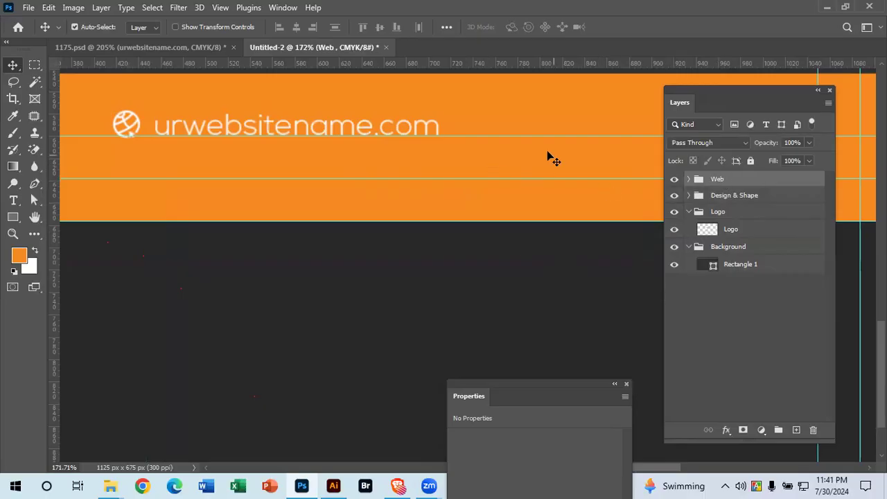
- Collapse the Background and Logo groups in the layer list
scroll(471, 194, "down", 6)
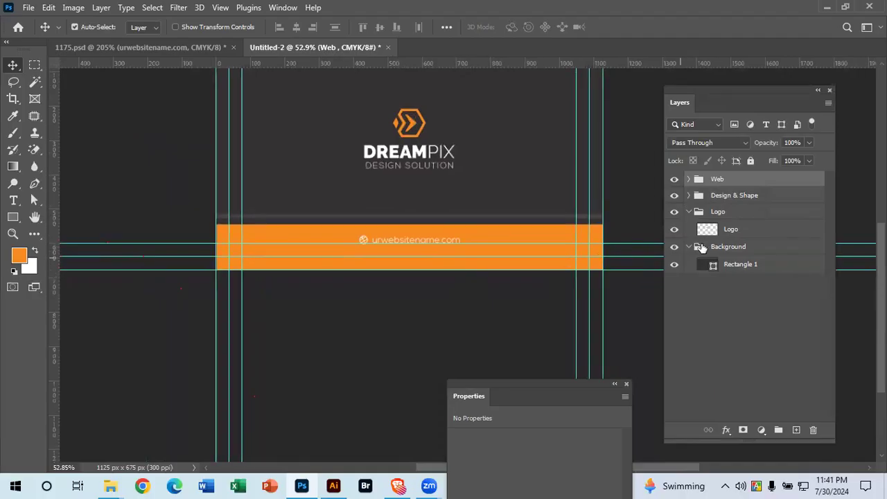
left_click(689, 247)
left_click(728, 248)
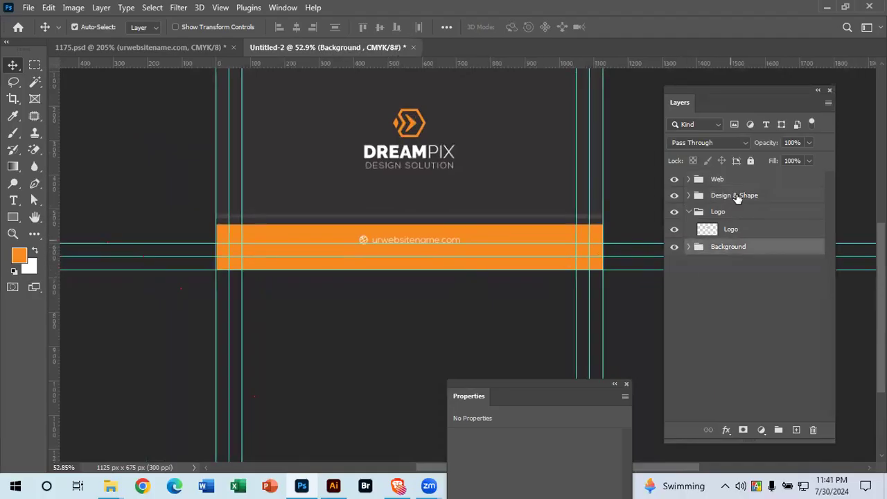
left_click(688, 211)
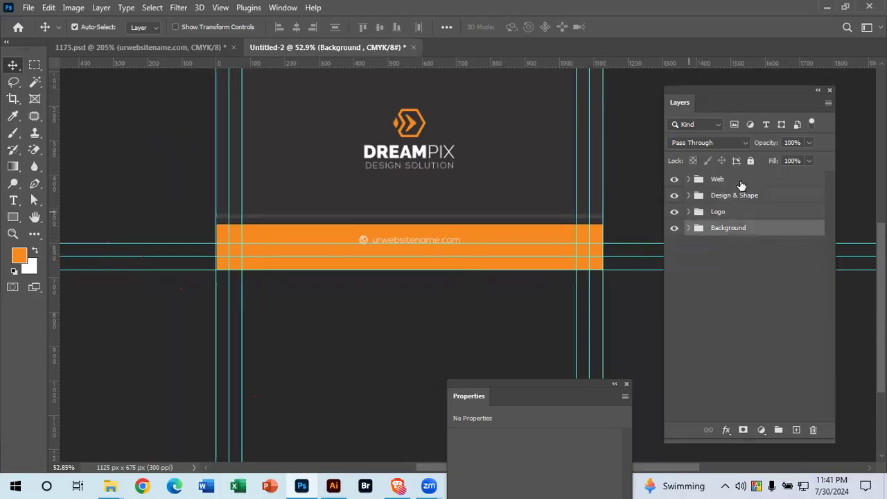
- Combine the Web, Design & Shape, Logo and Background groups into one parent group named Back Part
left_click(736, 182)
left_click(736, 231, "shift")
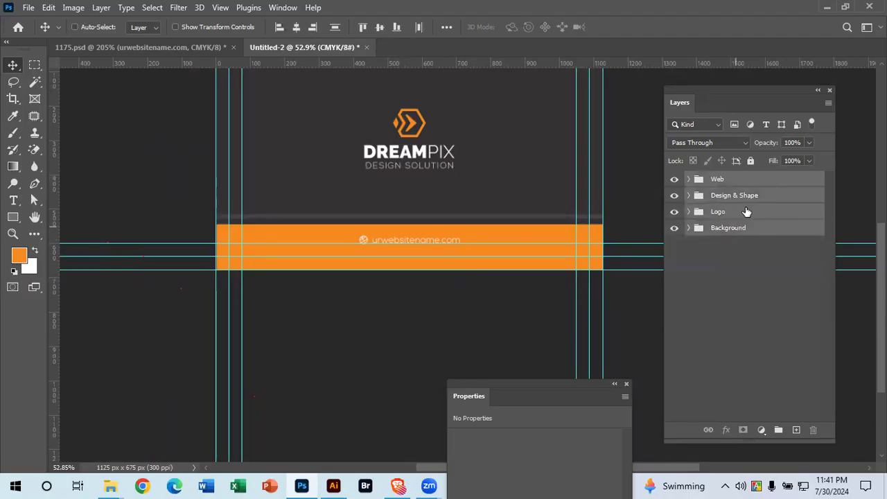
key("ctrl+g")
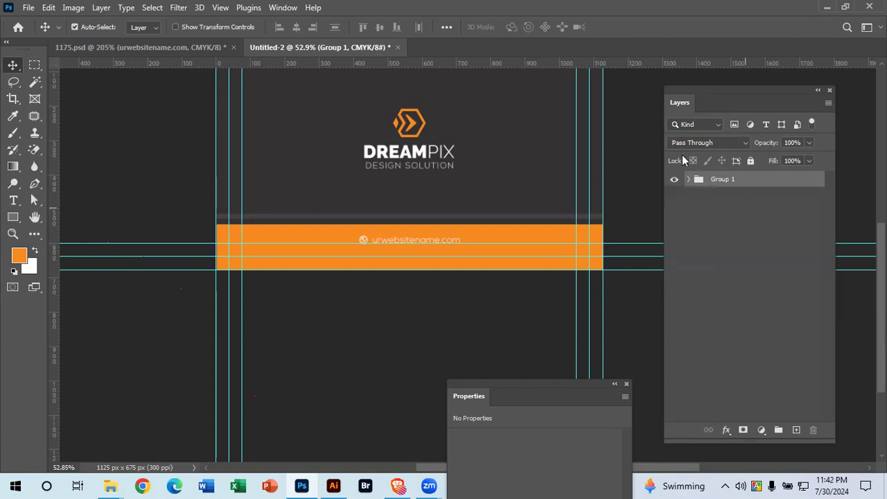
double_click(723, 179)
left_click(130, 47)
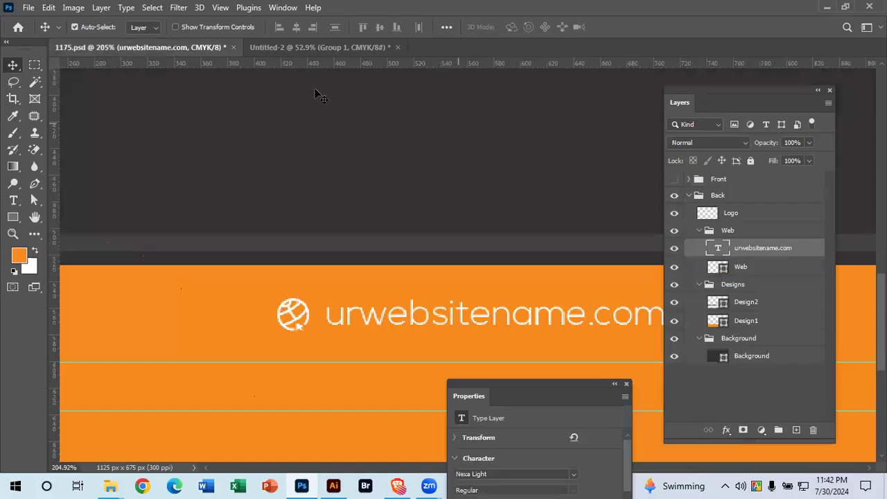
left_click(346, 47)
double_click(720, 180)
type("Back Part")
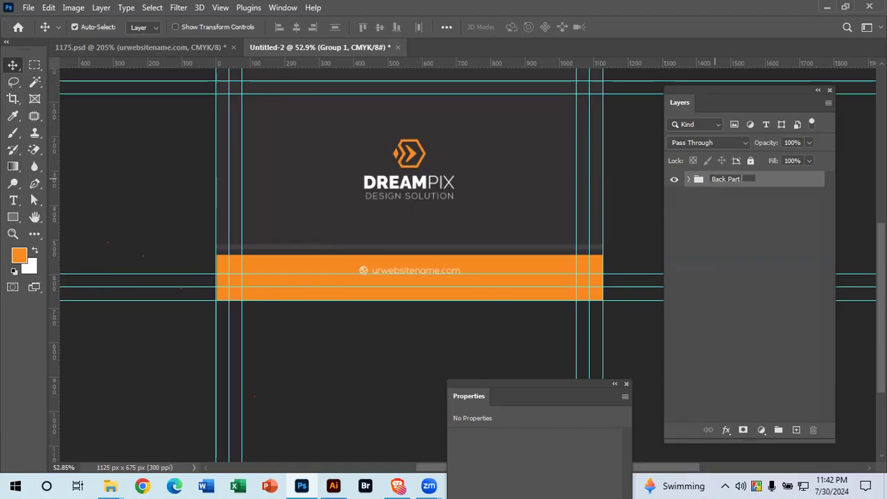
key("Return")
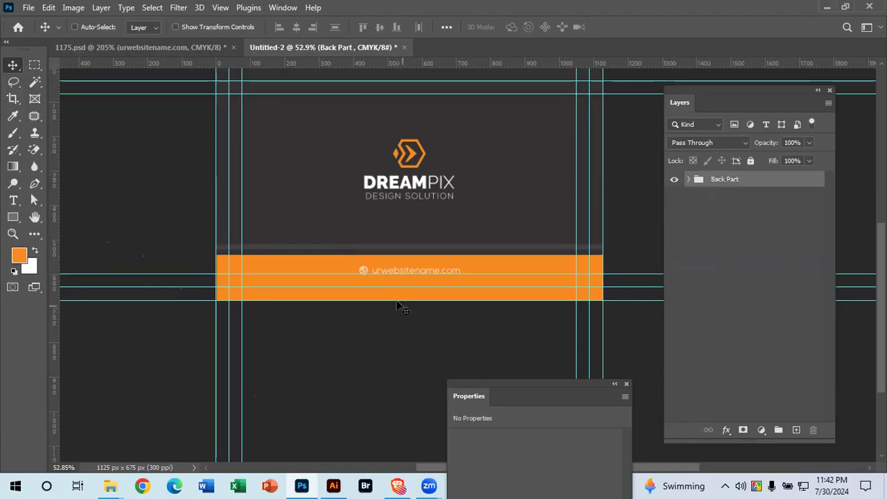
- Duplicate the Back Part group and hide the original group
left_click_drag(403, 301, 370, 260)
left_click_drag(482, 254, 422, 243)
left_click_drag(453, 275, 399, 219)
left_click_drag(337, 240, 329, 257)
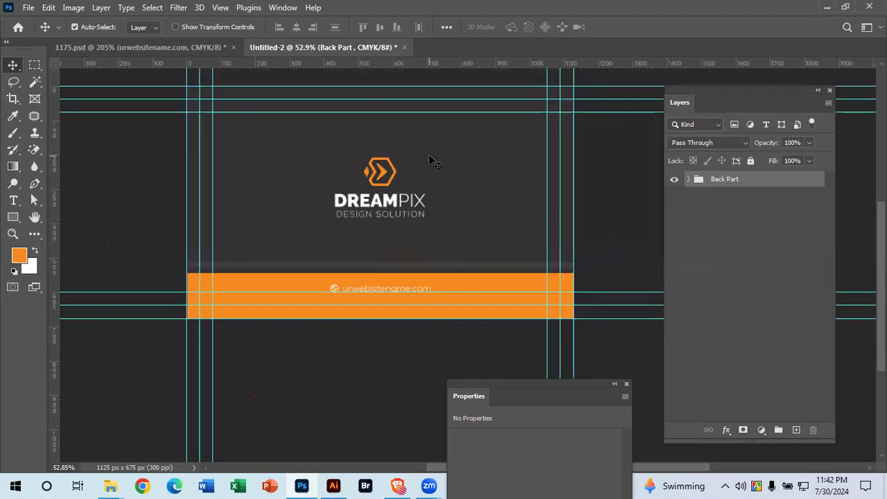
left_click_drag(577, 390, 717, 284)
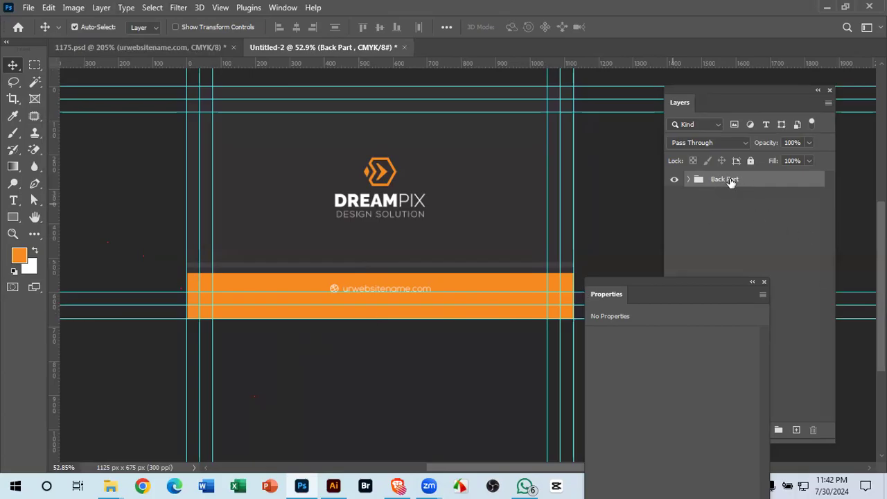
left_click(779, 189)
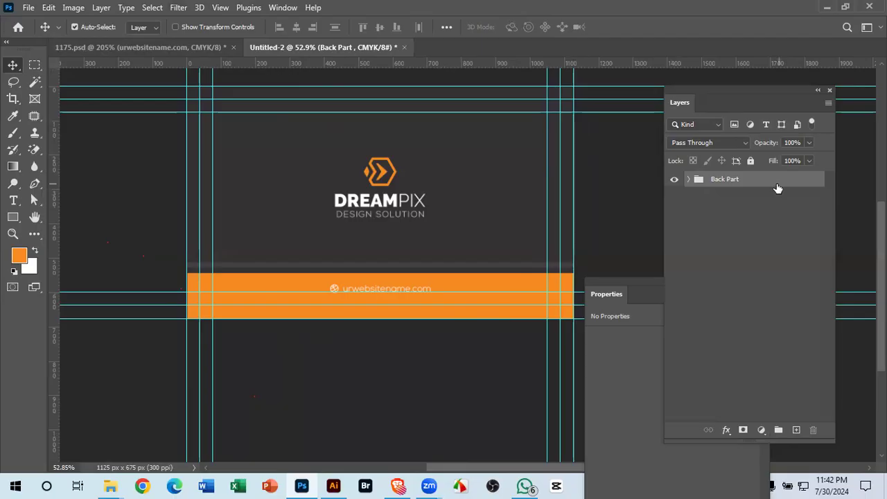
key("ctrl+j")
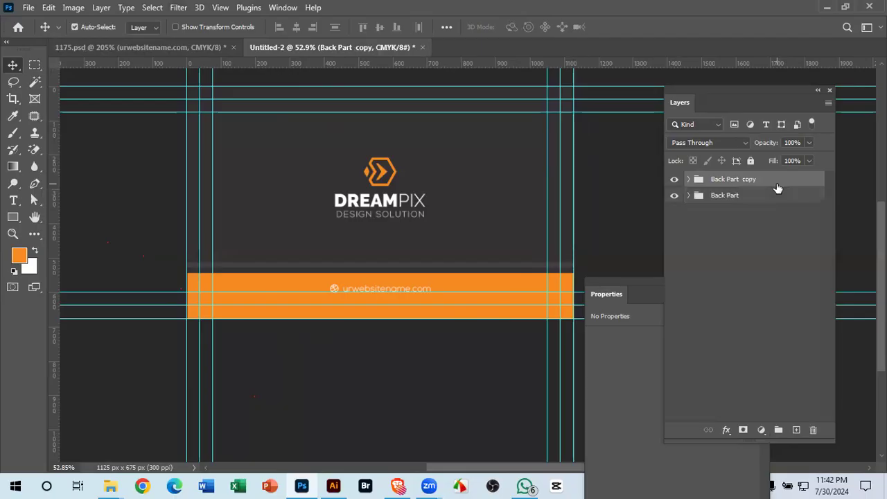
left_click(675, 197)
- Switch to 1175.psd and show only the Front group, with the whole front card design in view
left_click(195, 45)
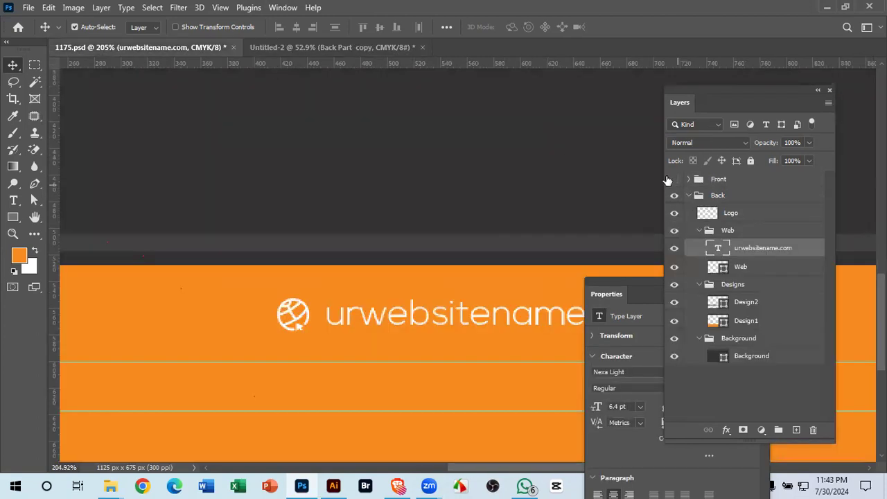
left_click(678, 179, "alt")
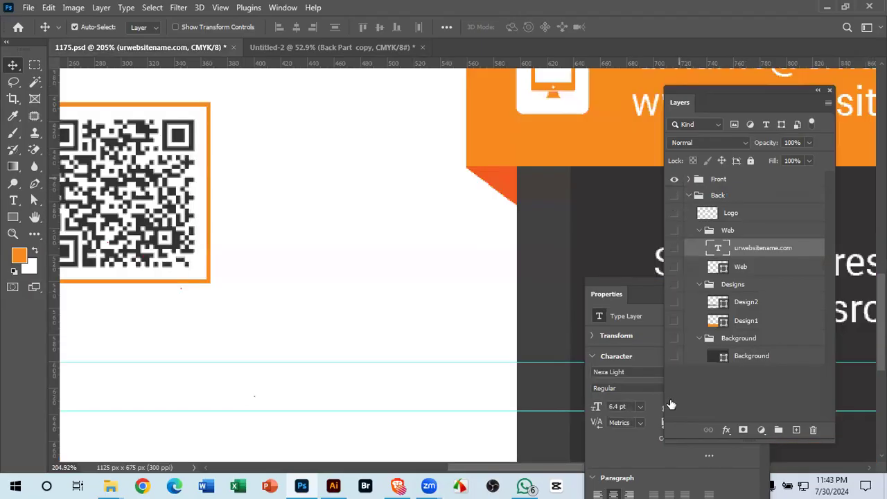
left_click_drag(454, 270, 333, 139)
left_click_drag(428, 244, 333, 244)
left_click_drag(396, 214, 433, 269)
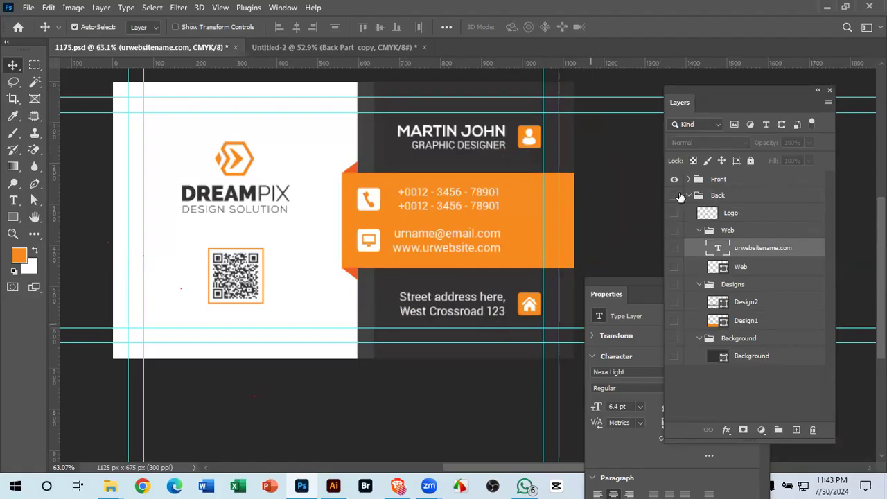
- Turn on the visibility of the layers inside the Back group, then collapse and hide the group itself
left_click_drag(675, 212, 679, 406)
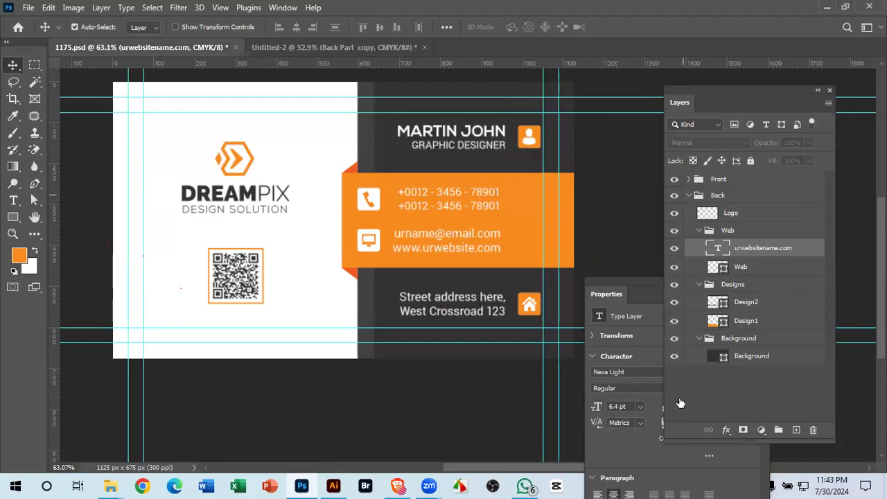
left_click(689, 195)
left_click(674, 196)
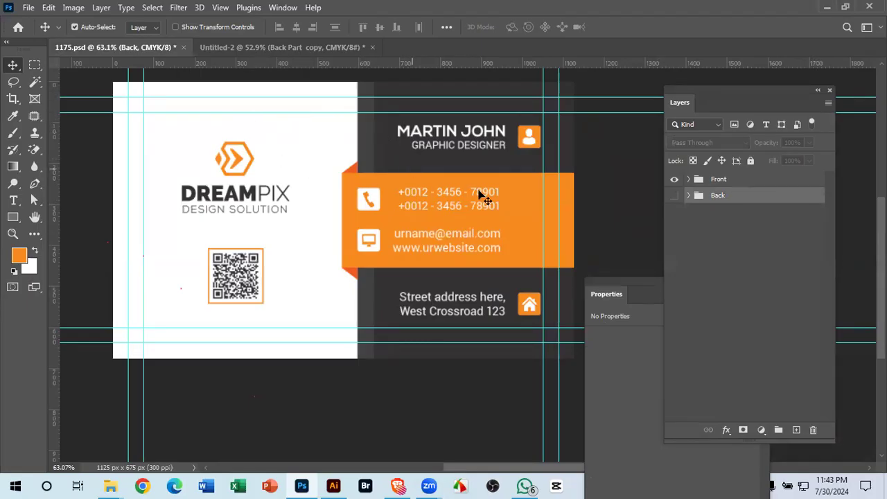
- Return to the Untitled-2 document and ungroup the Back Part copy group
left_click(279, 47)
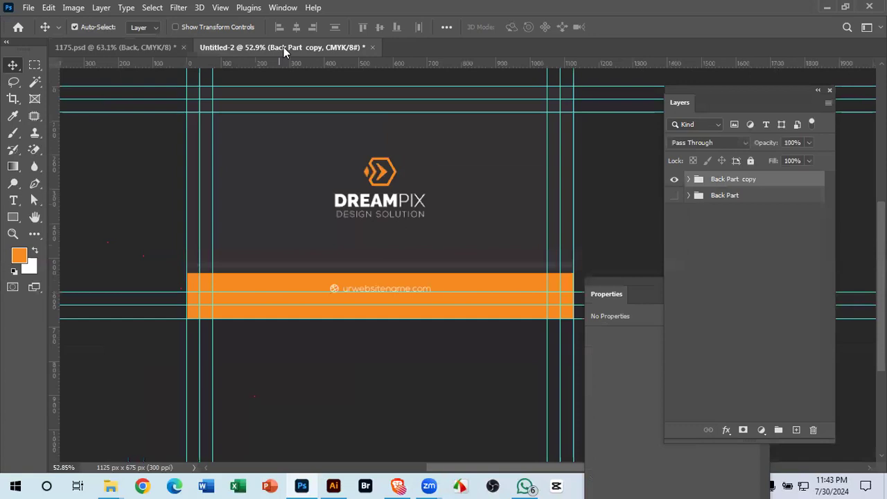
right_click(722, 182)
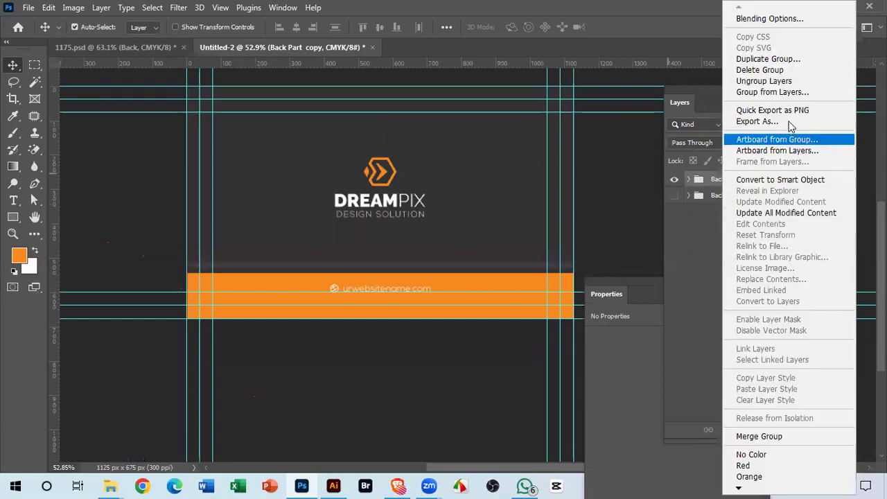
left_click(777, 81)
left_click(768, 85)
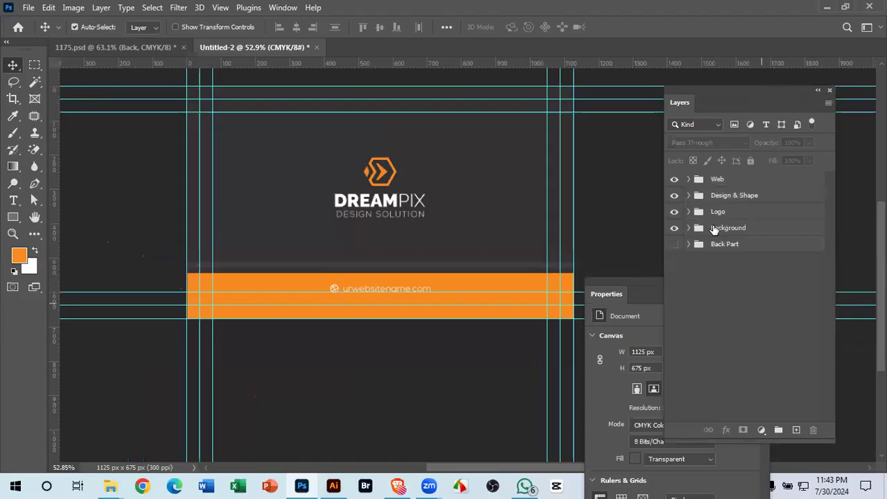
- Ungroup the copied Background, Logo, Design & Shape and Web groups into separate layers
right_click(714, 230)
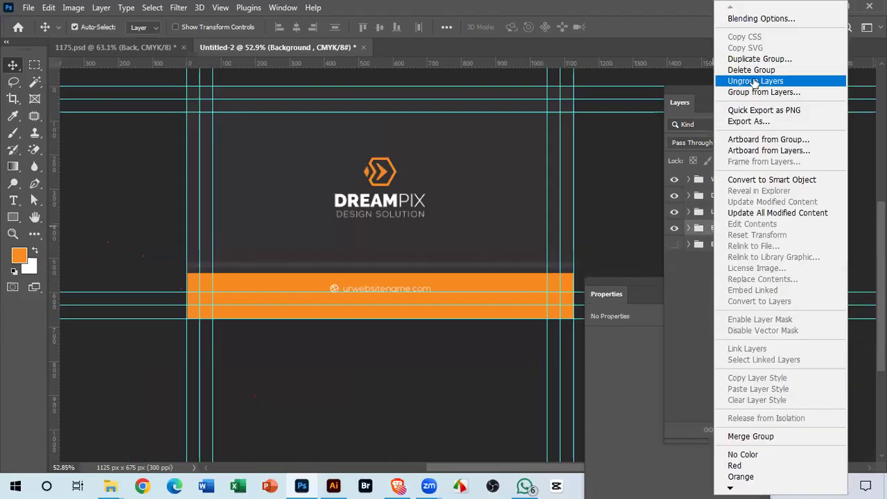
left_click(756, 81)
right_click(722, 212)
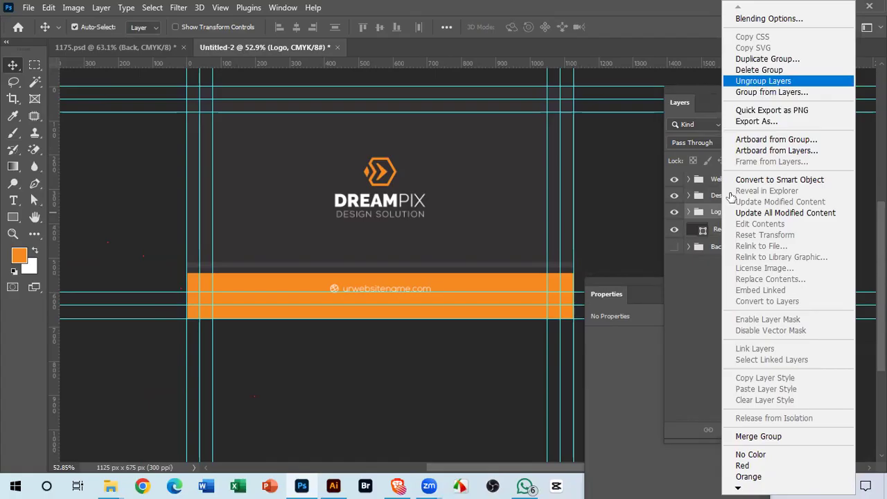
left_click(763, 81)
right_click(734, 195)
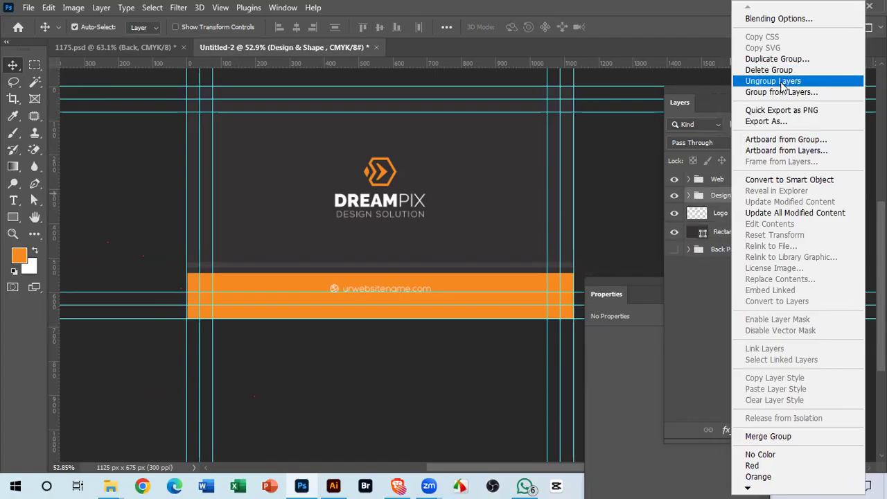
left_click(773, 81)
right_click(740, 179)
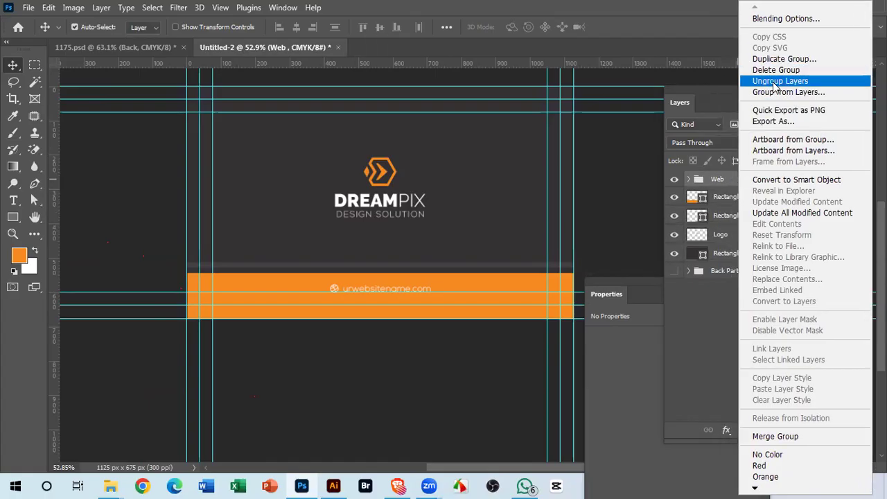
left_click(775, 83)
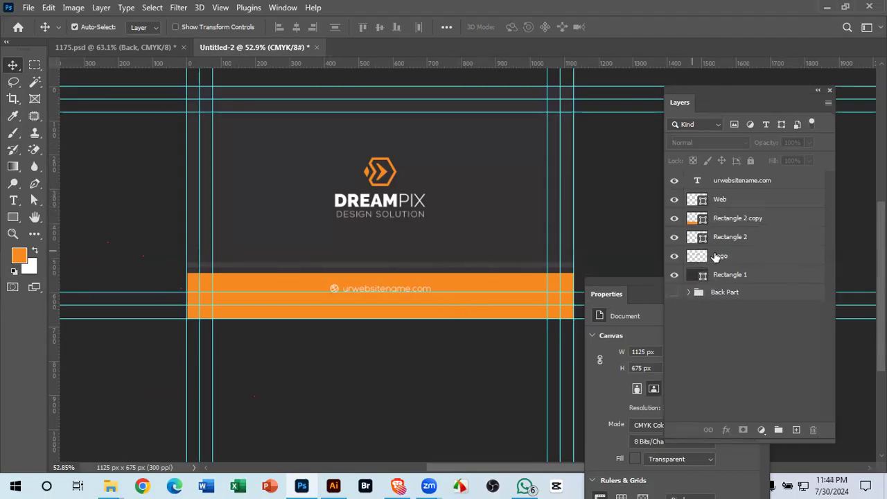
- Delete the copied urwebsitename.com, Web, Rectangle 2 copy, Rectangle 2 and Logo layers above Rectangle 1 in Untitled-2
left_click(112, 46)
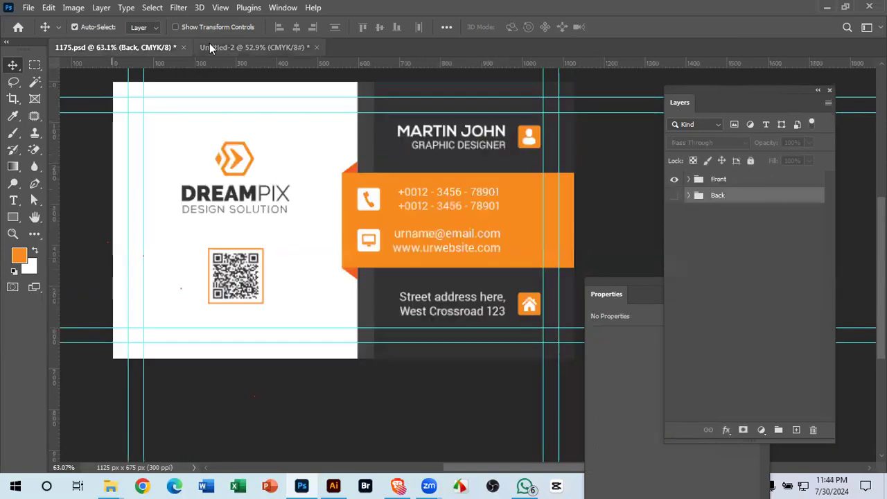
left_click(232, 44)
left_click_drag(408, 216, 459, 247)
left_click(119, 47)
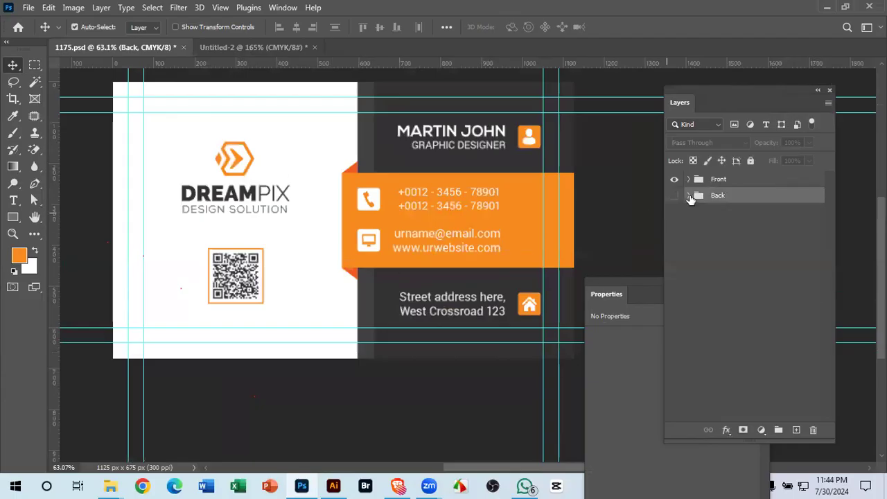
left_click(252, 47)
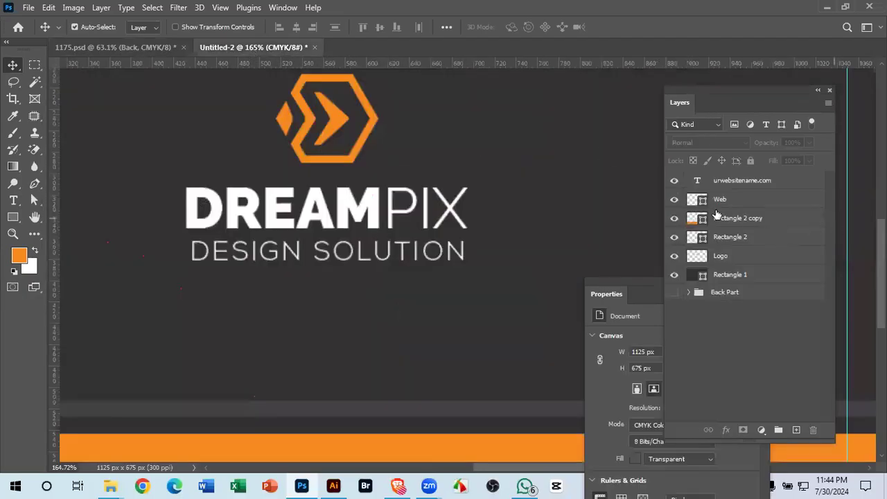
left_click(732, 259)
left_click(740, 181, "shift")
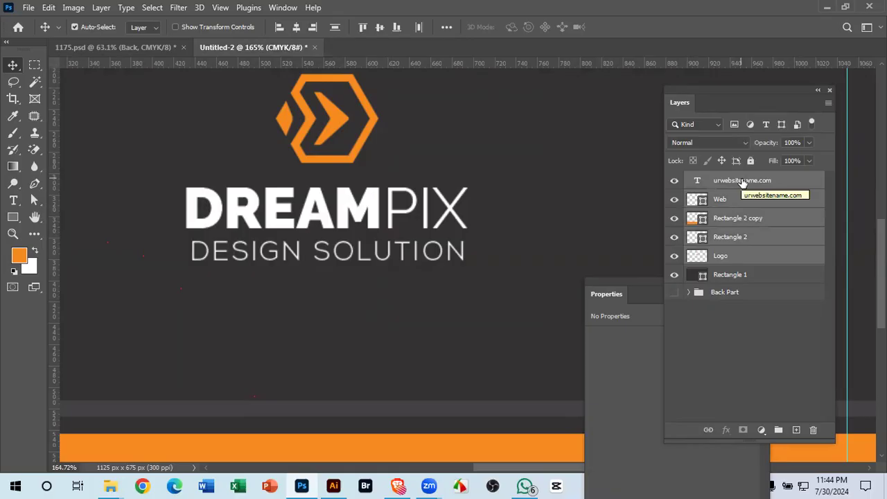
key("Delete")
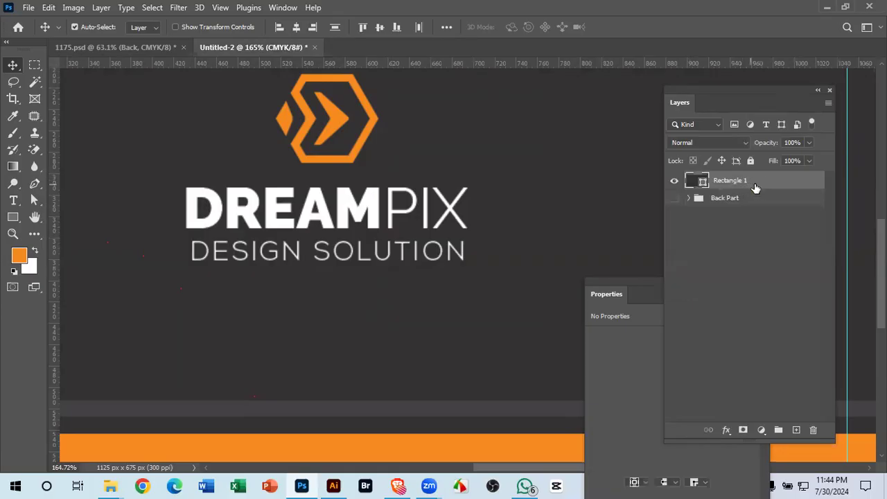
scroll(240, 162, "down", 10)
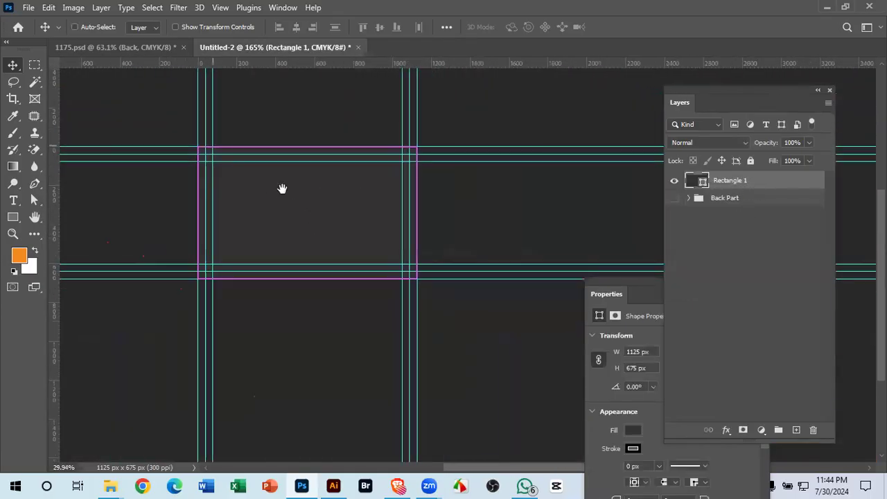
- Change the fill colour of Rectangle 1 to white (ffffff)
scroll(384, 239, "up", 3)
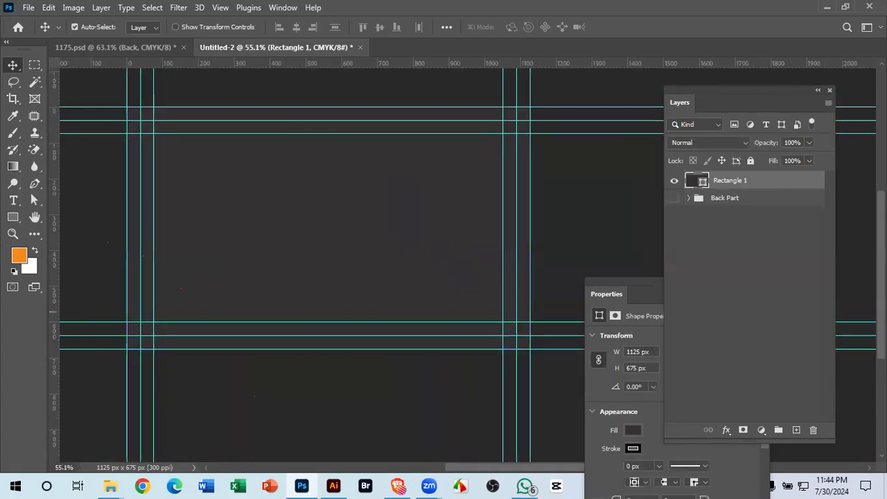
left_click(721, 198)
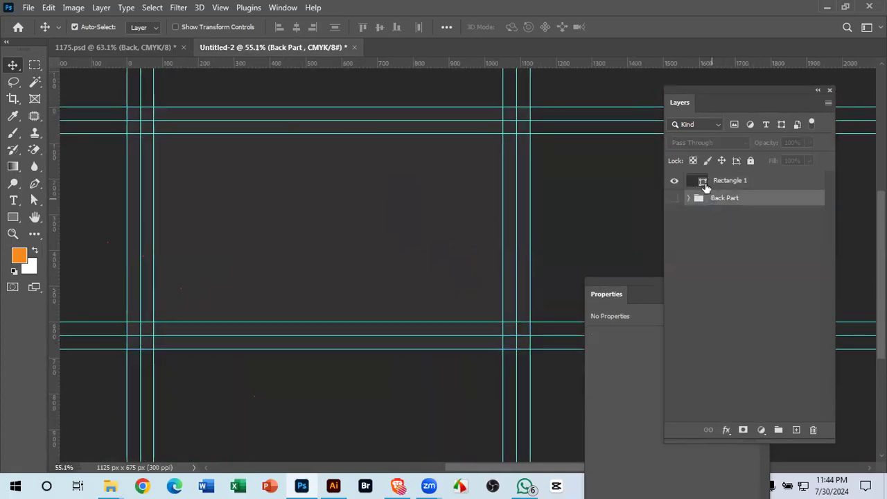
double_click(701, 182)
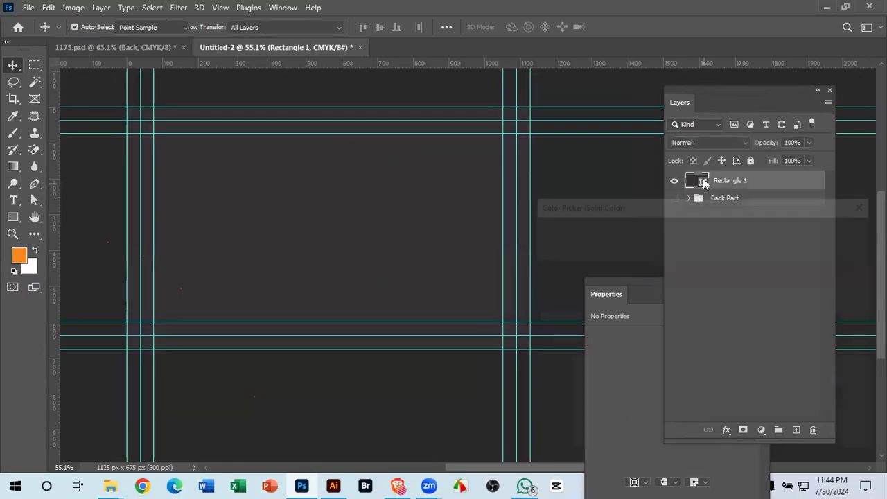
left_click_drag(586, 310, 491, 212)
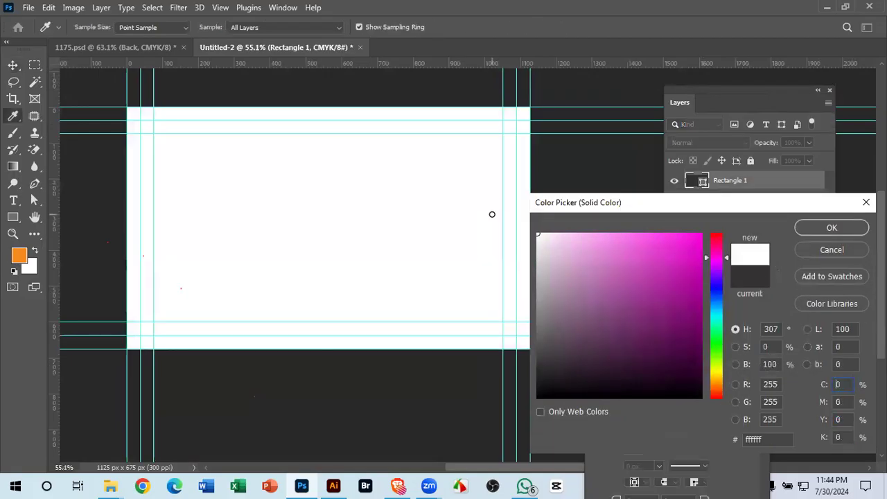
left_click(847, 227)
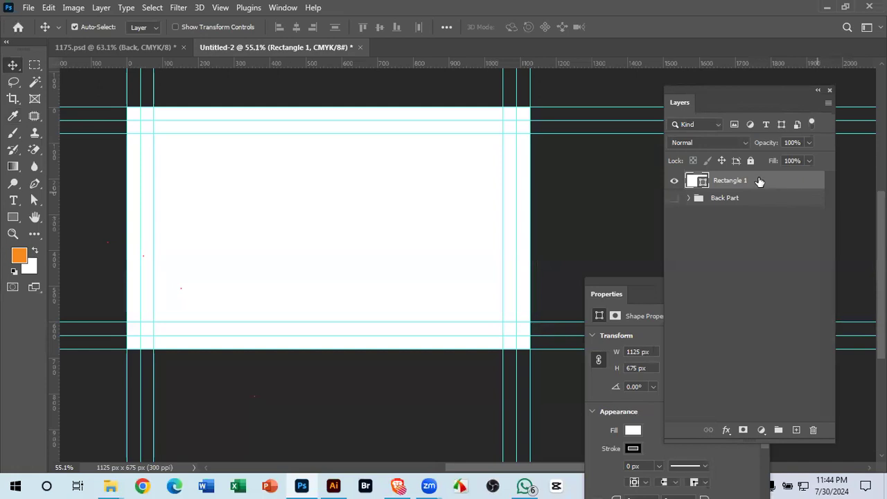
- Add a vertical guide through the horizontal centre of the card, then deselect the rectangle
left_click(12, 220)
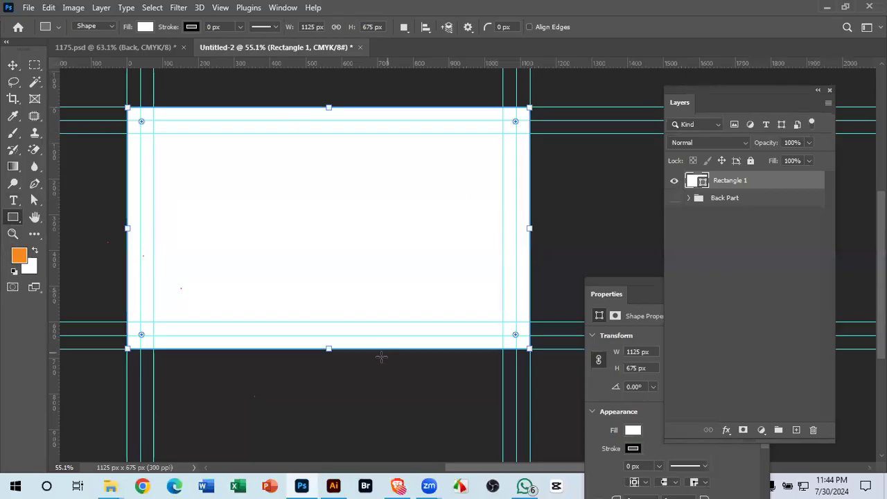
scroll(378, 375, "up", 2)
scroll(372, 363, "down", 2)
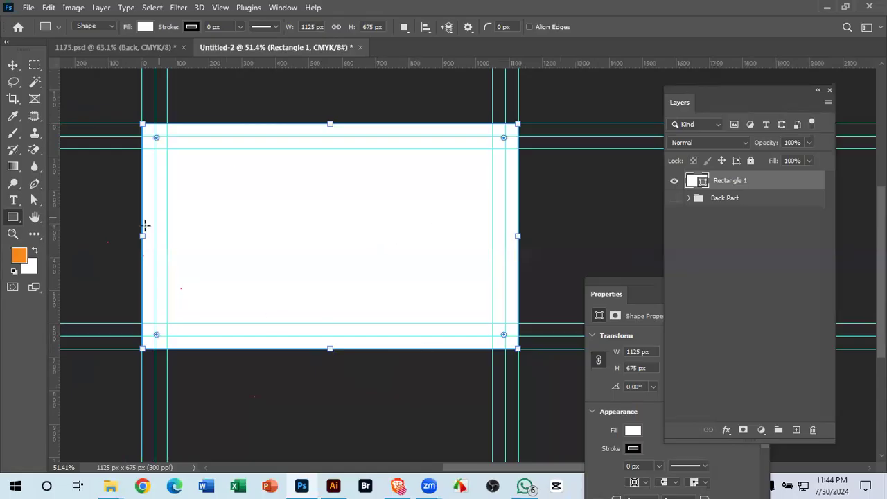
left_click_drag(52, 254, 331, 156)
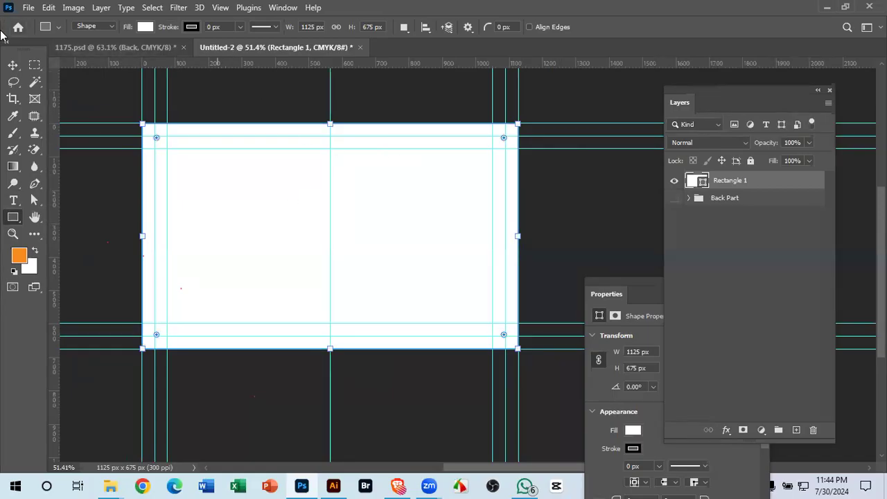
left_click(15, 66)
left_click(248, 377)
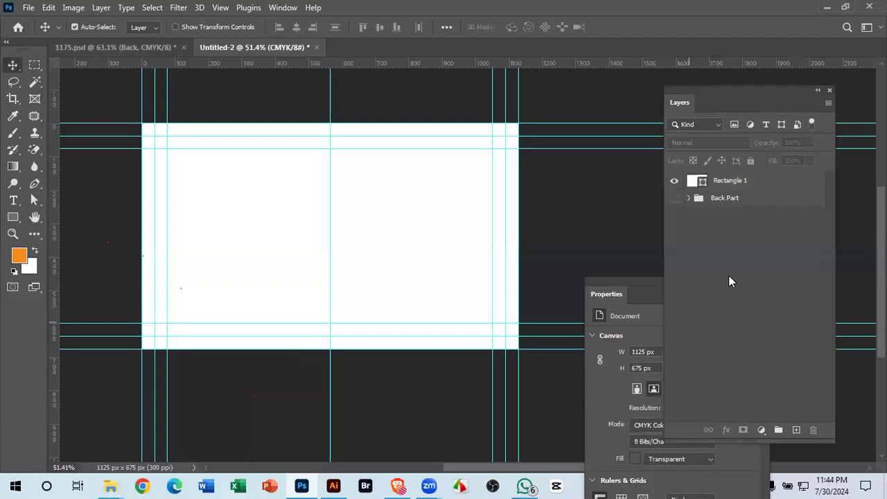
- Put Rectangle 1 into a new group named Background and collapse the group
left_click(727, 181)
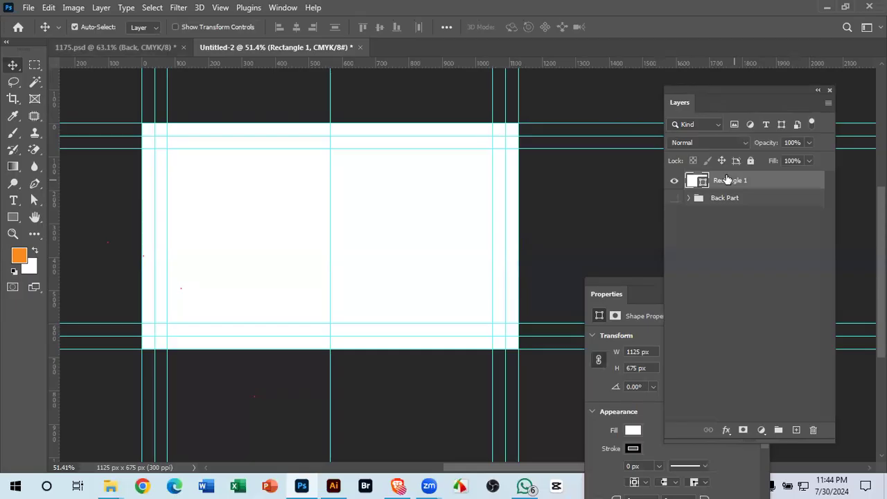
key("ctrl+g")
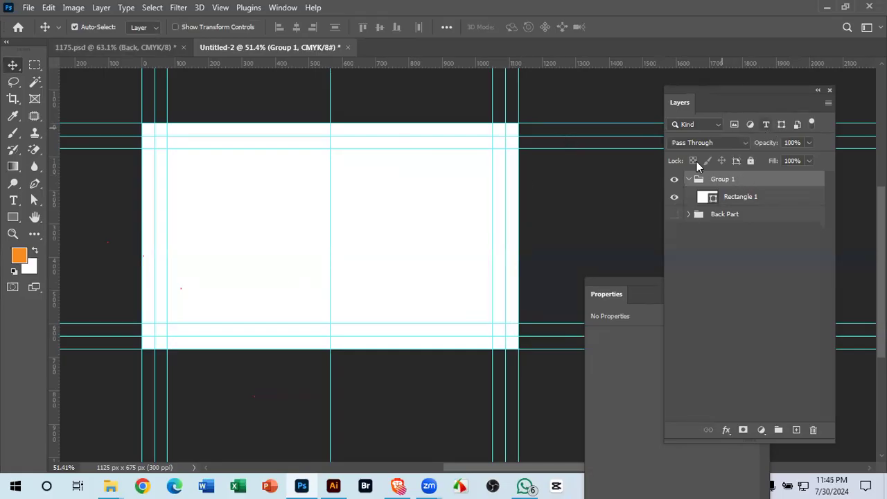
double_click(726, 180)
type("Background")
key("Return")
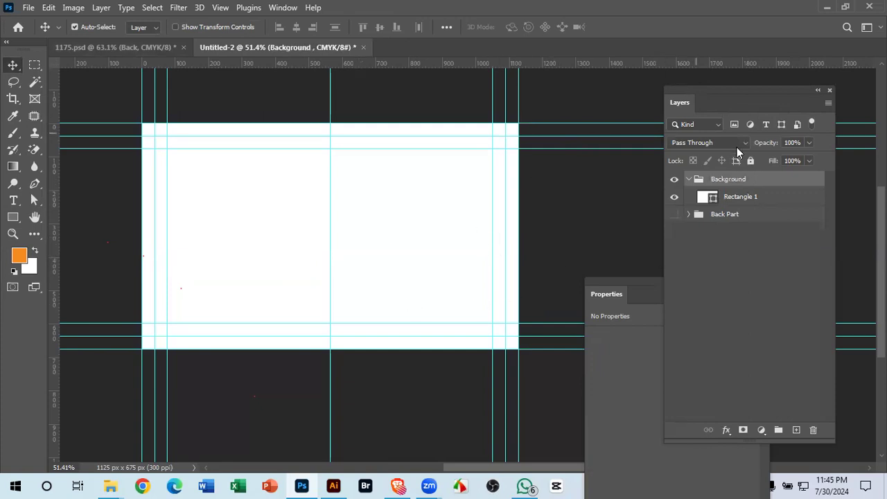
left_click(689, 180)
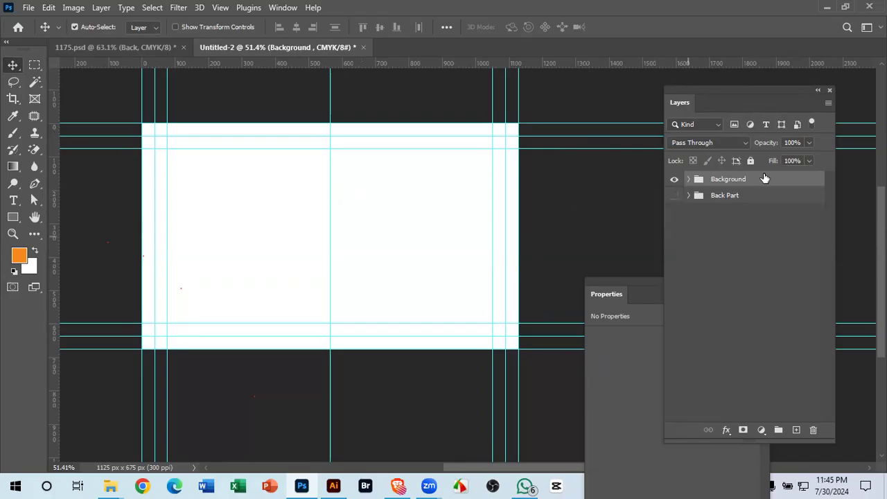
- Expand the Front group in 1175.psd and toggle Design2, Design4 and Design3 off and on to examine how the front's shapes are built
left_click(106, 48)
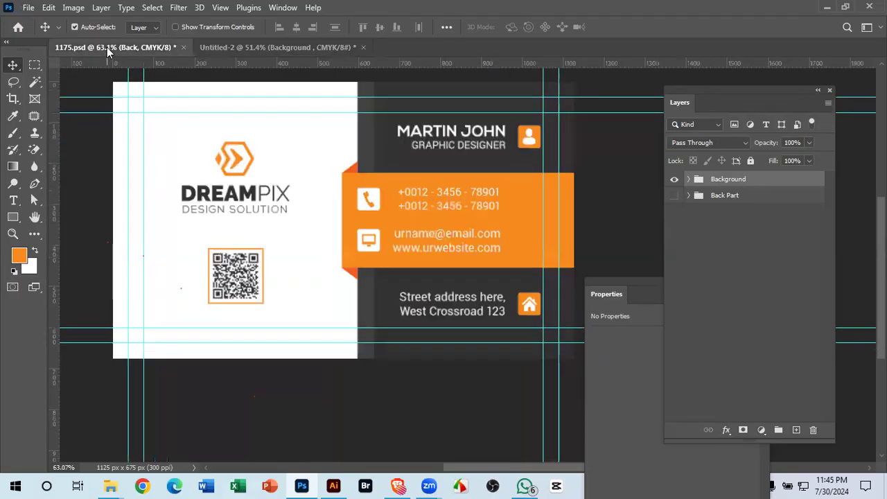
left_click(689, 180)
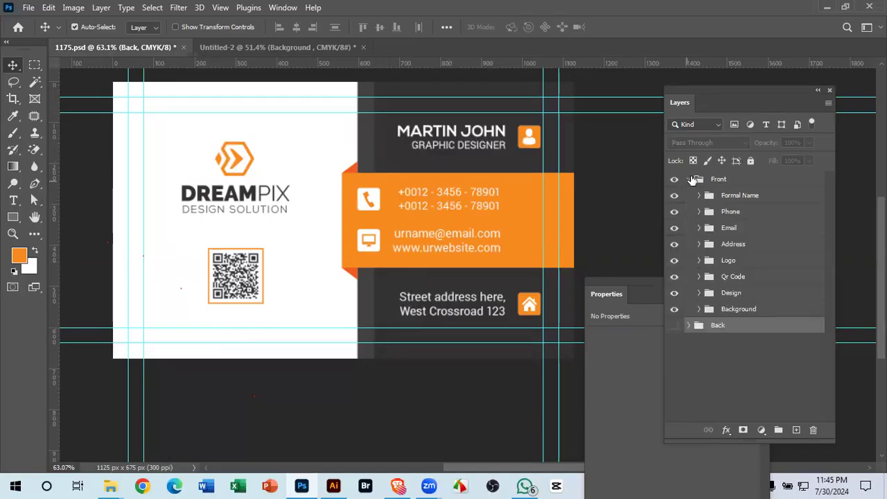
left_click(395, 149)
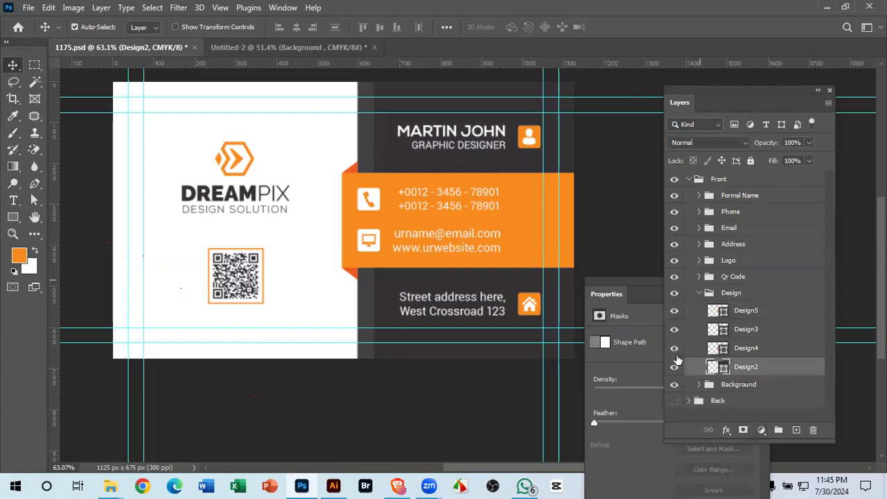
left_click(675, 370)
left_click(675, 368)
left_click(675, 350)
left_click(675, 349)
left_click(674, 336)
left_click(674, 336)
left_click(674, 336)
left_click(675, 336)
- Back in Untitled-2, draw a 537 x 675 px rectangle from just past the centre guide to the card's right edge
left_click(261, 48)
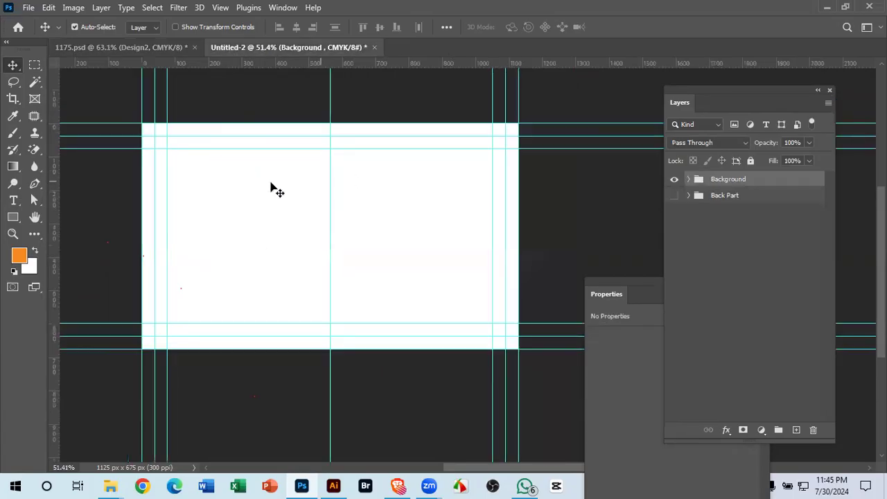
mouse_move(393, 204)
left_mouse_down()
mouse_move(399, 219)
mouse_move(378, 206)
left_mouse_up()
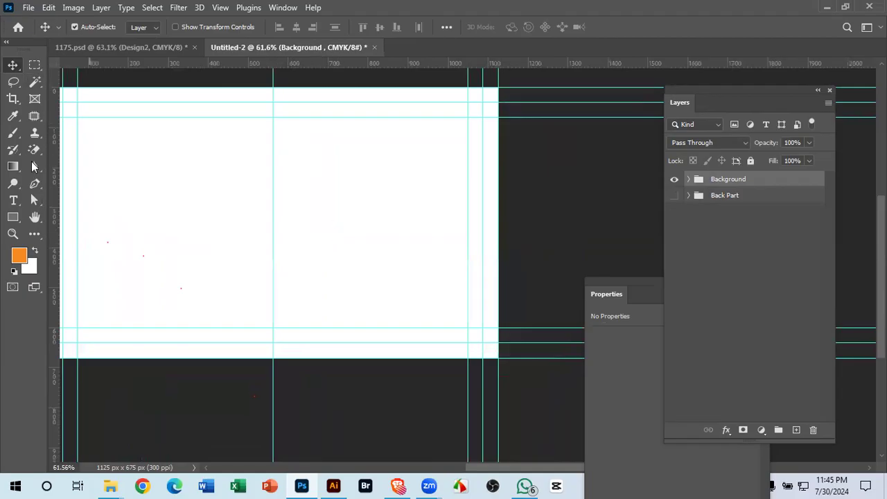
left_click(13, 217)
left_click_drag(283, 86, 496, 356)
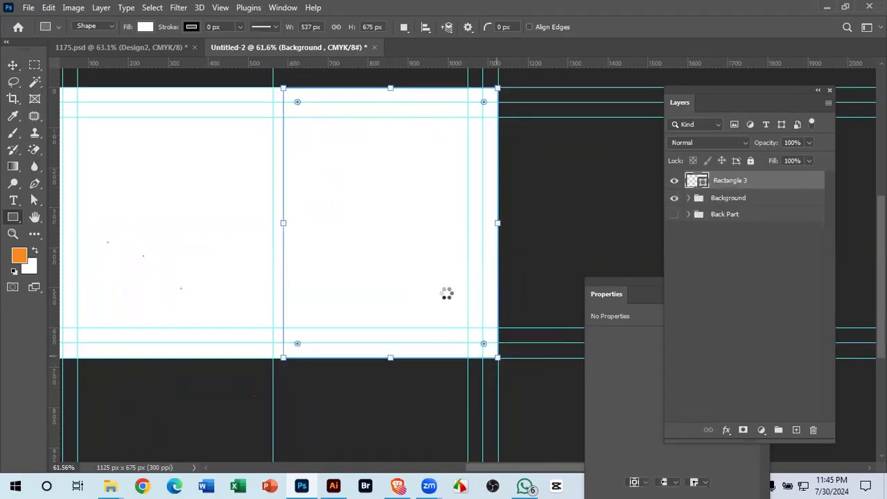
- Copy the hex fill colour code of the Design2 shape in 1175.psd
left_click(148, 46)
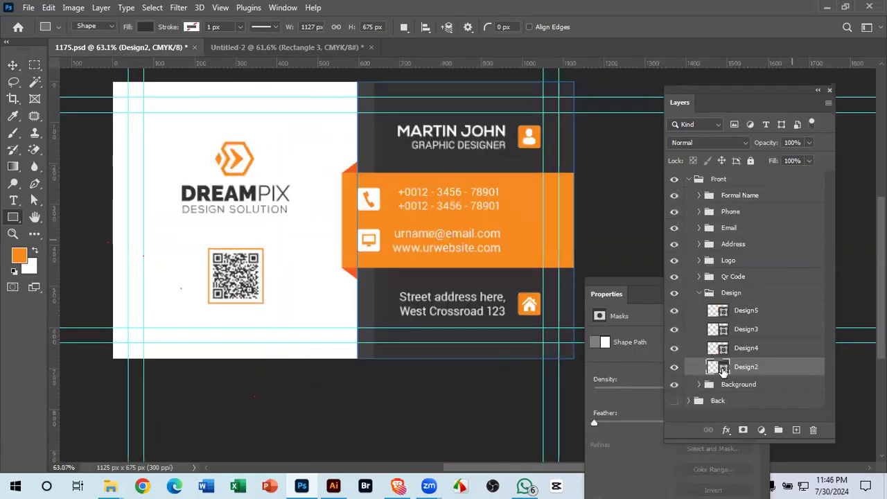
double_click(723, 369)
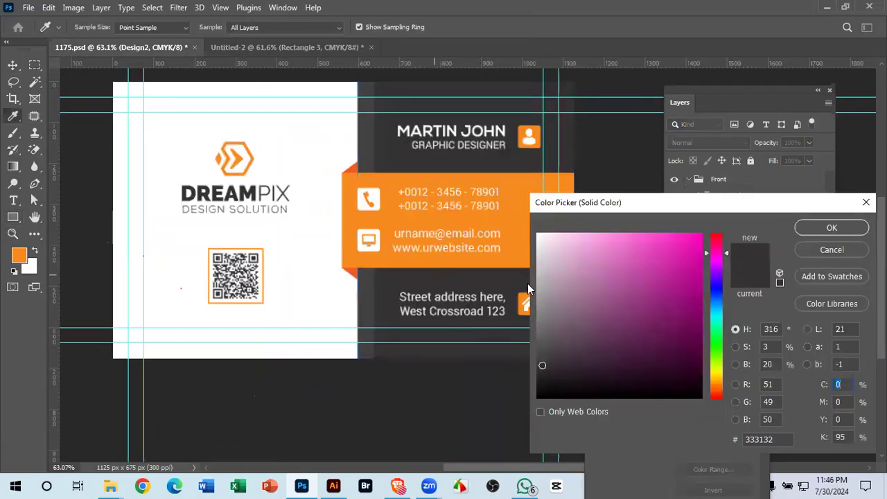
left_click(788, 438)
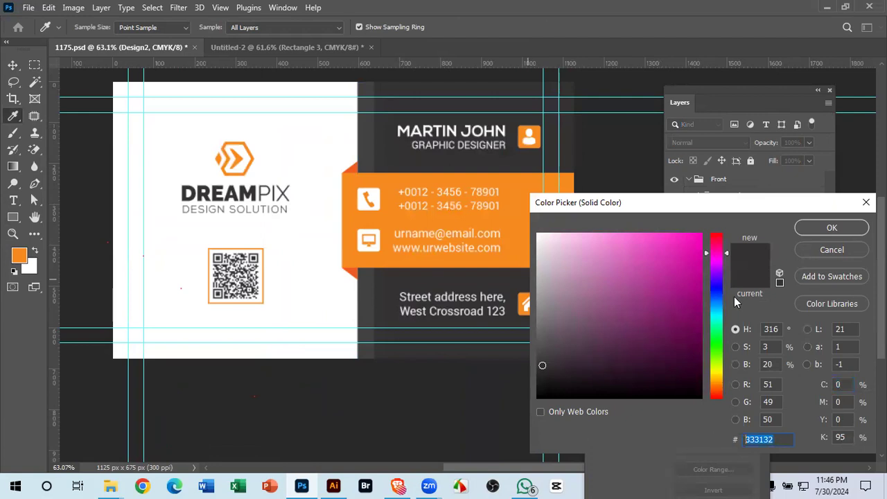
left_click(833, 227)
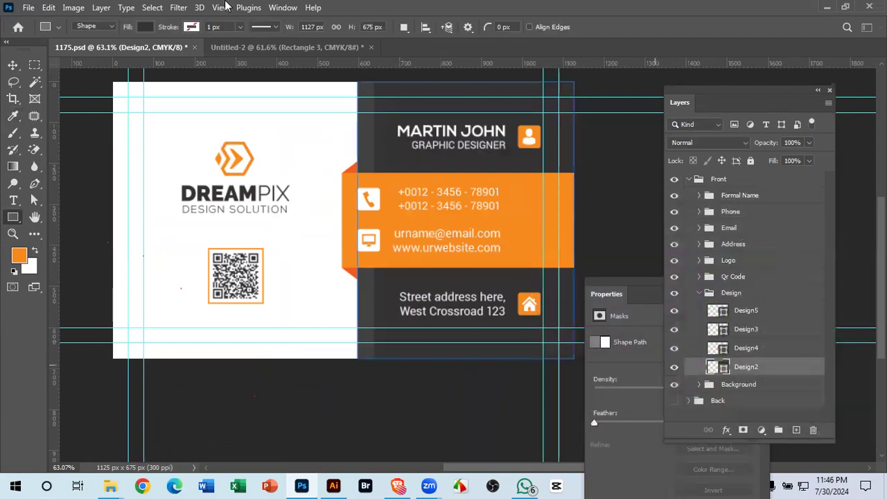
- Return to Untitled-2 and set the fill colour of Rectangle 3 to 333132
left_click(260, 49)
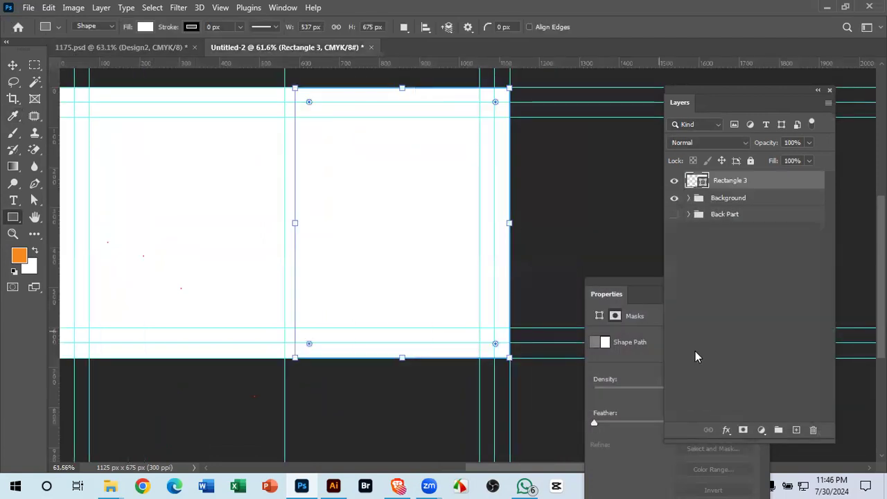
double_click(700, 181)
double_click(763, 439)
type("333132")
left_click(836, 226)
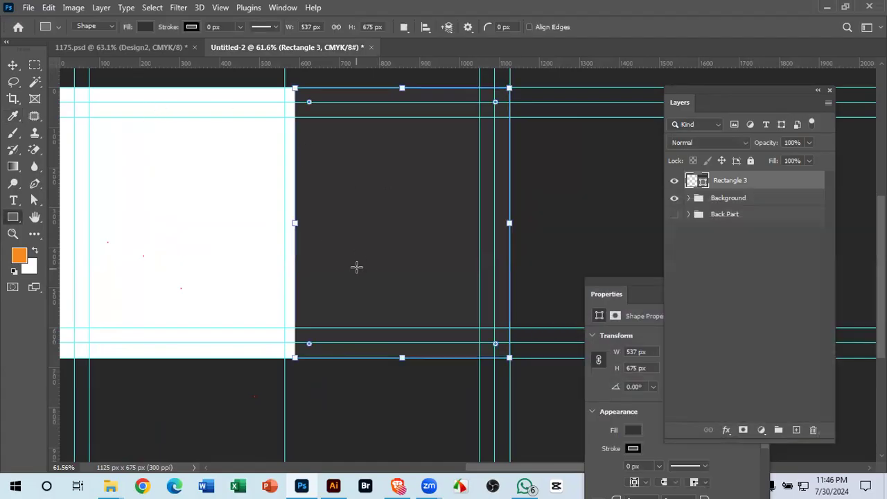
- Duplicate Rectangle 3 and place the copy with its left edge on the centre guide
left_click(13, 64)
scroll(192, 162, "down", 3)
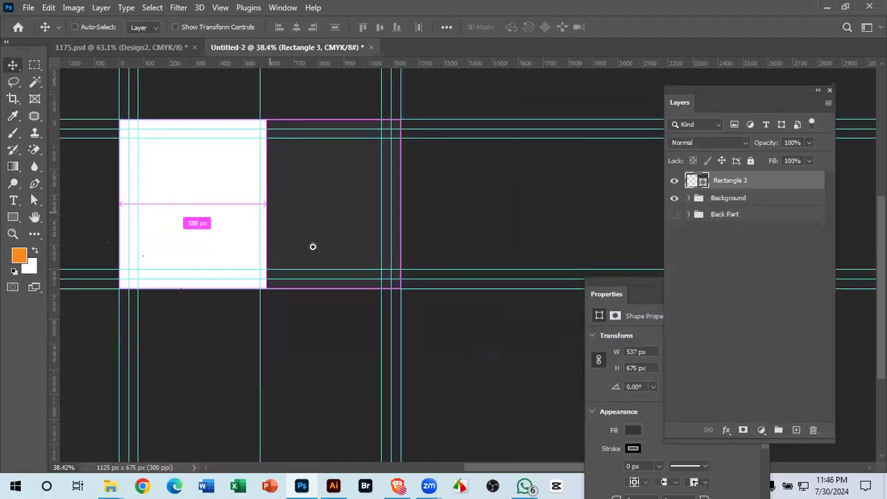
scroll(313, 246, "up", 3)
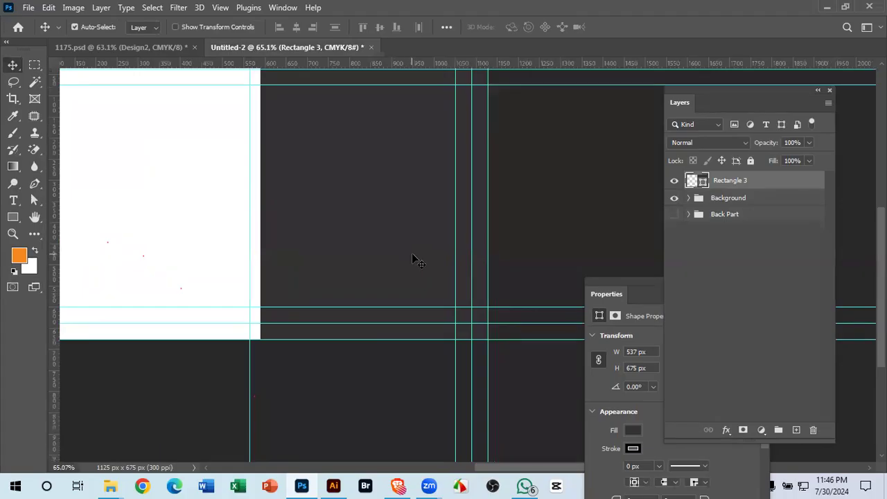
left_click_drag(410, 255, 332, 247)
left_click_drag(231, 241, 308, 244)
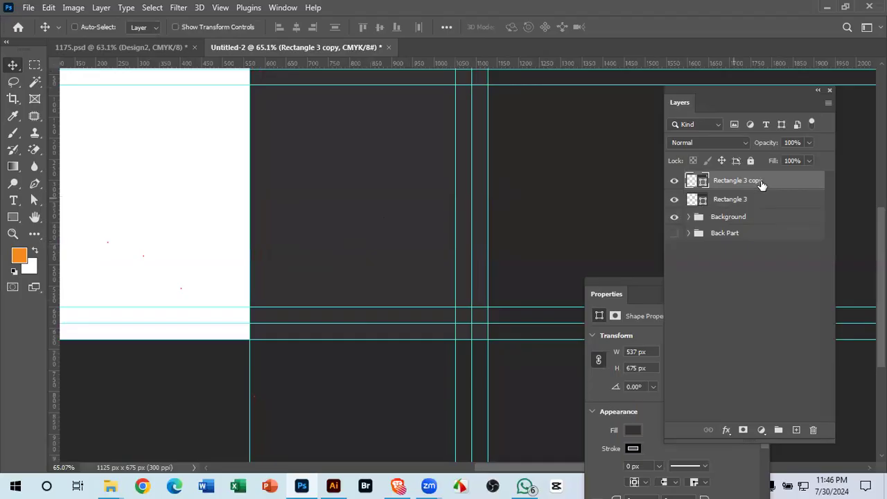
- Narrow the Rectangle 3 copy to a 25 px wide strip between the centre guide and Rectangle 3's left edge
key("ctrl+t")
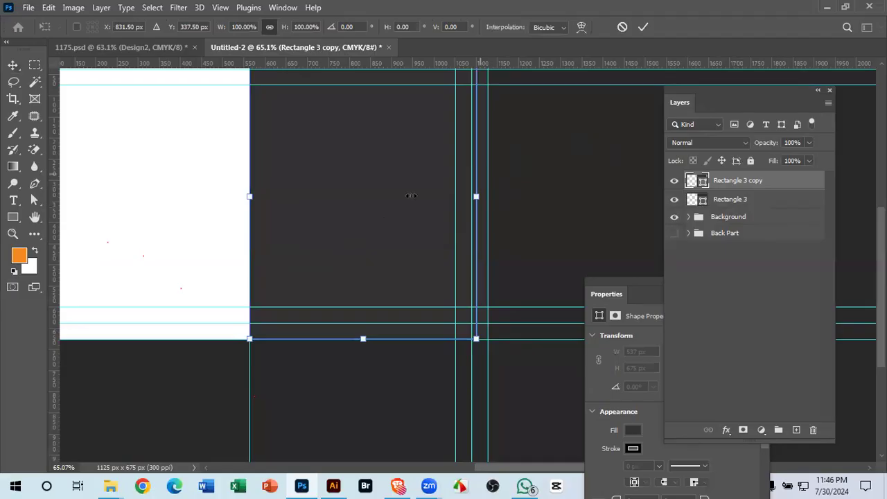
left_click_drag(307, 196, 249, 209)
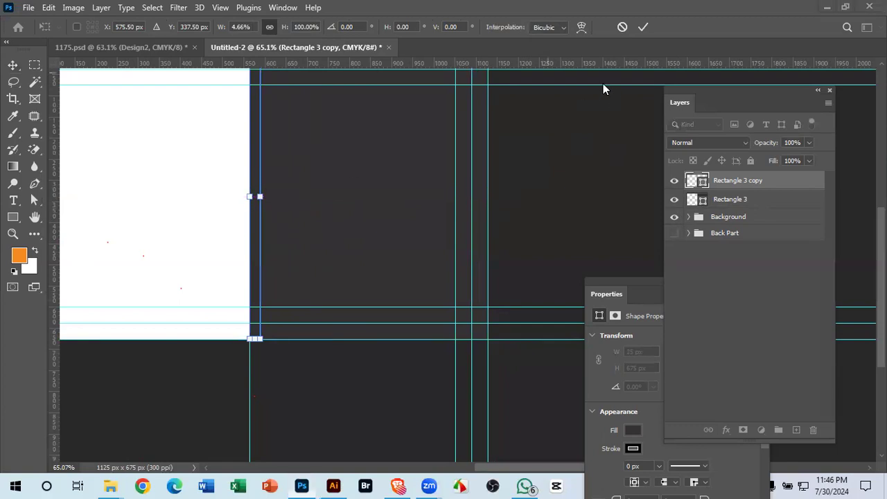
left_click(642, 26)
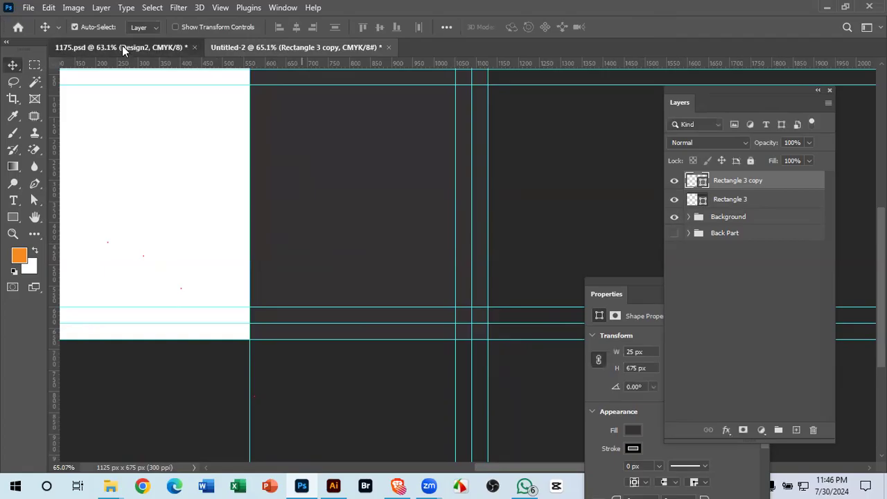
- Sample the lighter grey strip beside the dark panel in 1175.psd, copy its hex code 414142, and return to Untitled-2
left_click(122, 45)
left_click(303, 299)
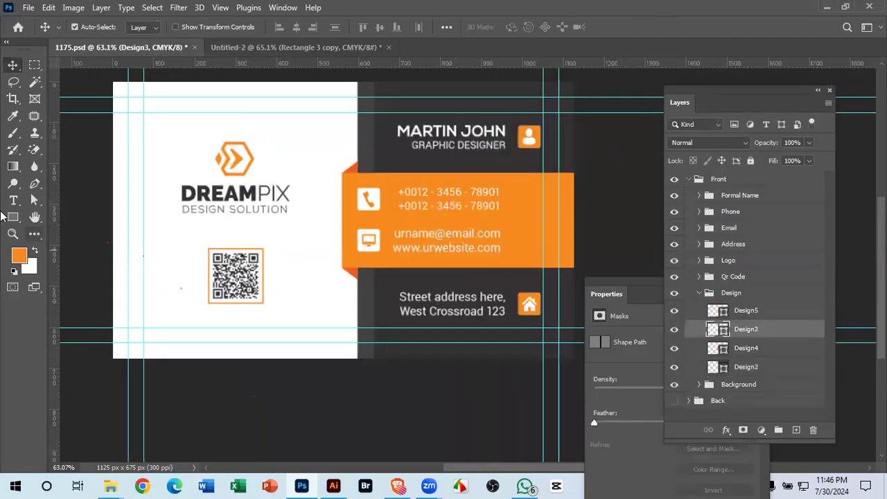
left_click(12, 115)
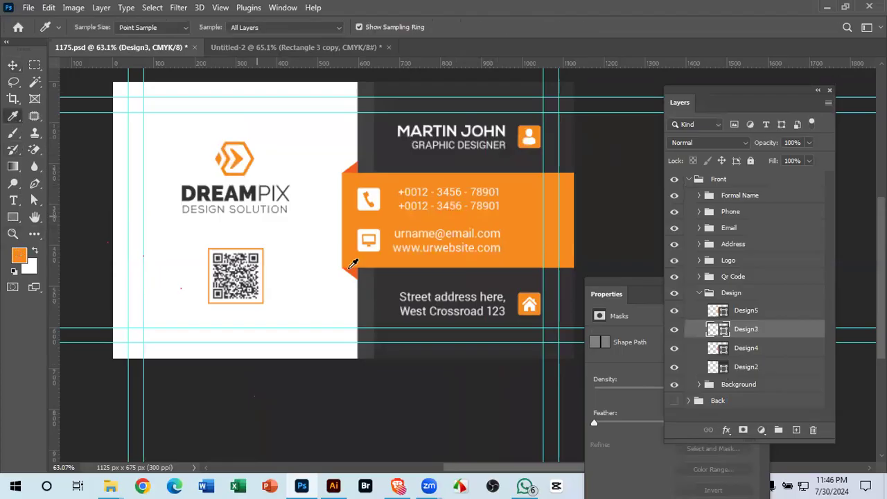
left_click(369, 283)
left_click(18, 256)
double_click(765, 439)
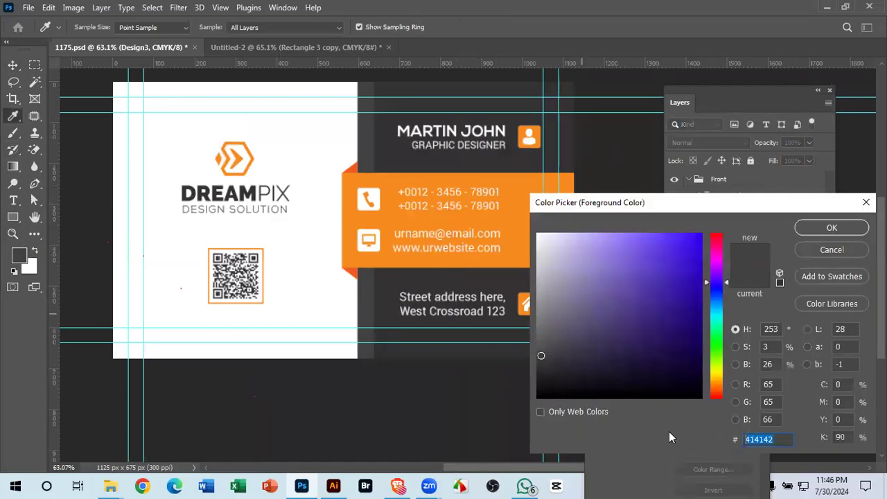
left_click(825, 228)
left_click(294, 46)
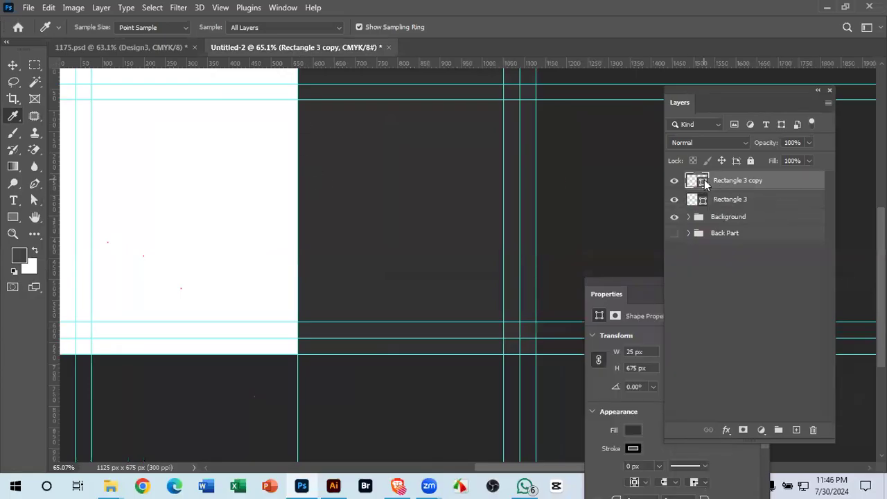
- Set the fill colour of the Rectangle 3 copy strip to 414142
double_click(703, 181)
left_click(780, 435)
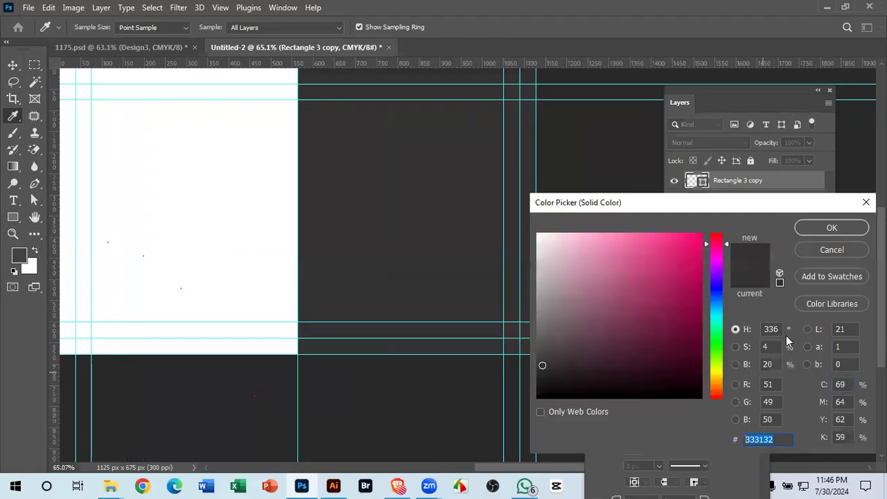
type("414142")
left_click(832, 226)
left_click_drag(315, 288, 296, 229)
left_click_drag(385, 200, 407, 211)
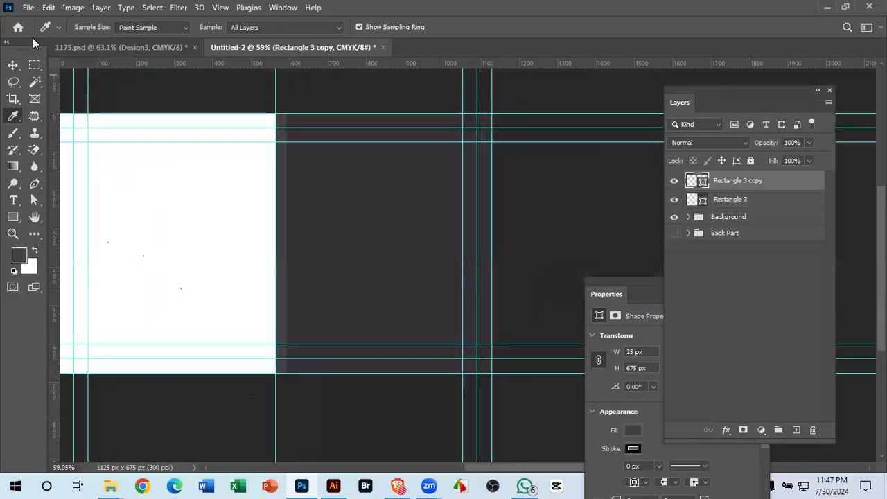
- In 1175.psd, select the Logo, dreamPix and DESIGN SOLUTION layers with the Move tool active and merge them into one layer
left_click(13, 66)
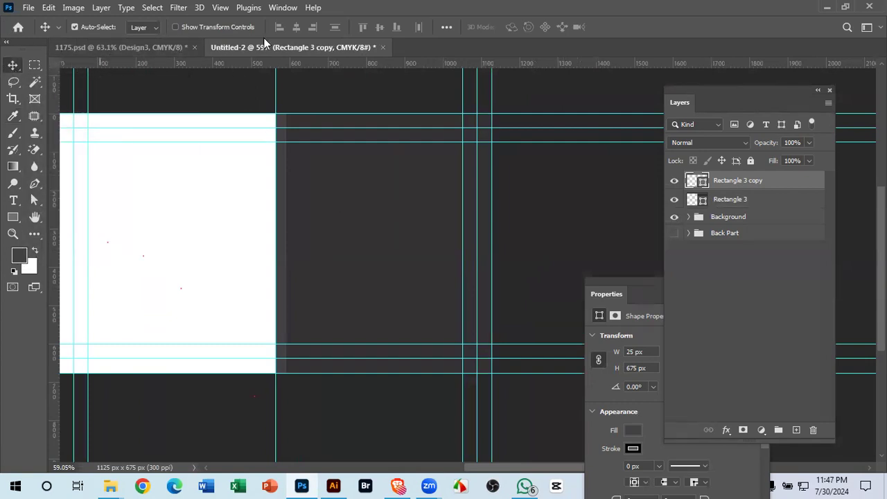
left_click(173, 43)
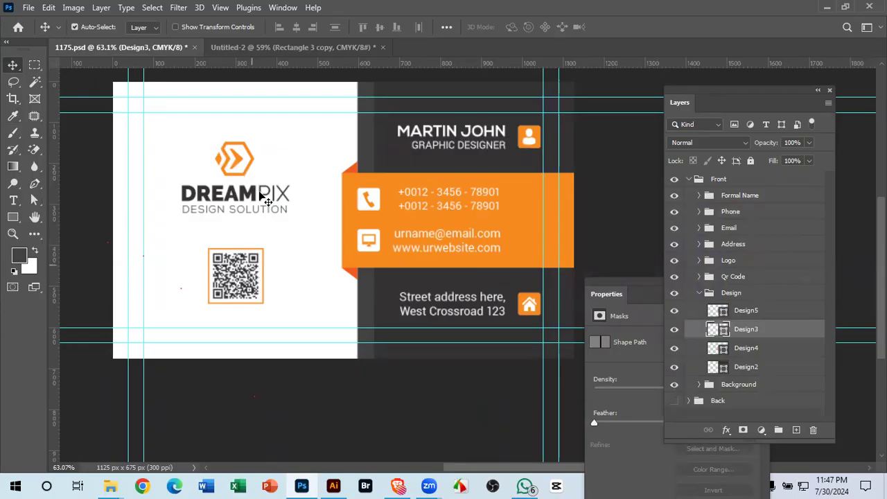
left_click_drag(236, 164, 263, 179)
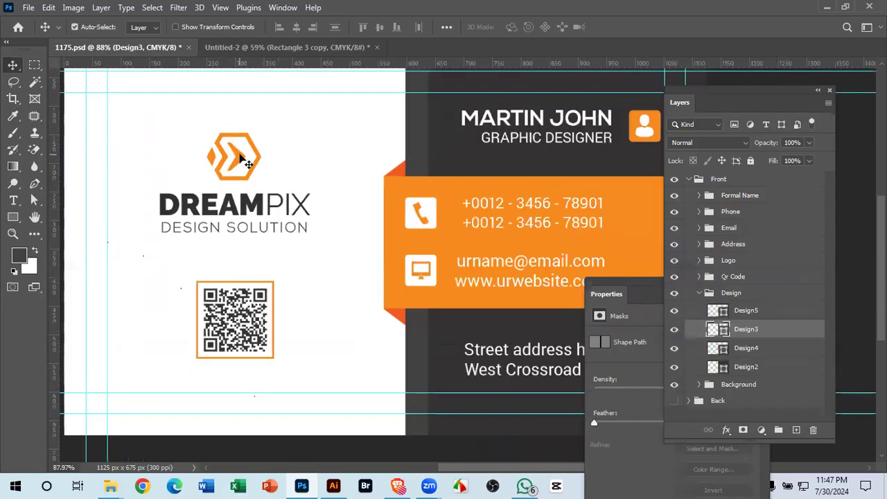
left_click(255, 166, "ctrl")
left_click(787, 322, "shift")
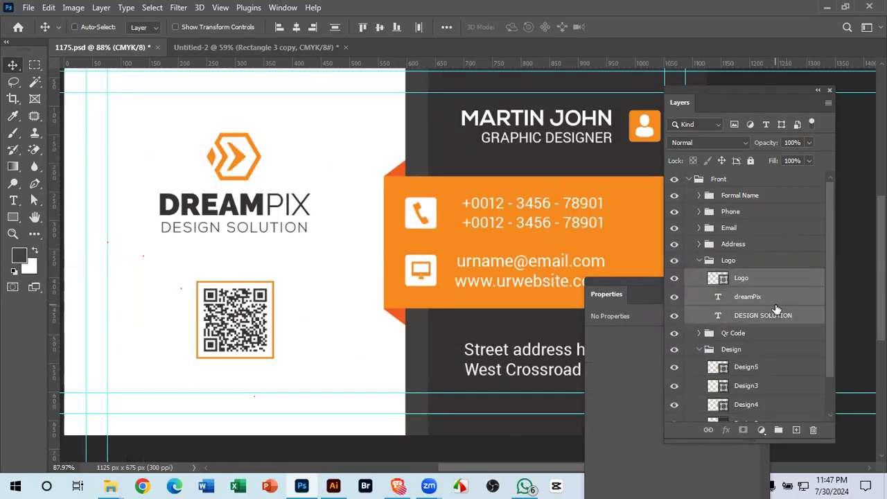
key("ctrl+e")
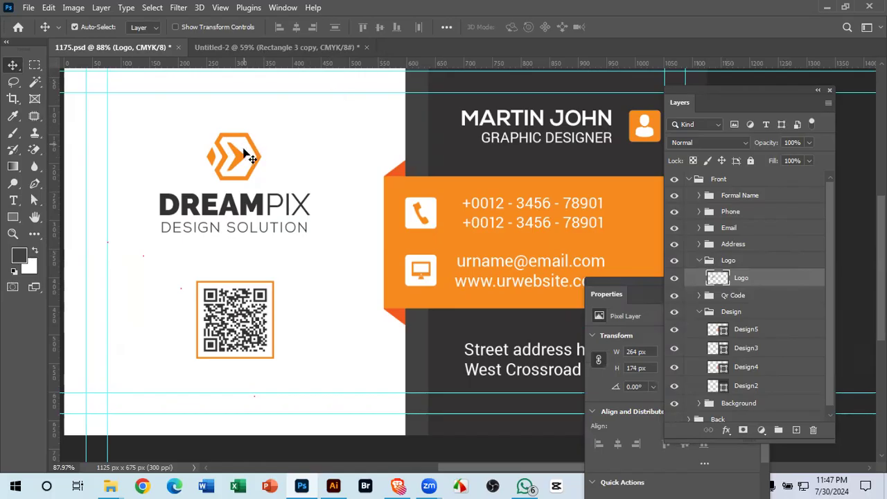
- Bring the merged logo into Untitled-2 and place it on the white area with its lower edge at the card's mid-height
scroll(243, 158, "down", 3)
left_click(276, 46)
left_click_drag(220, 276, 300, 221)
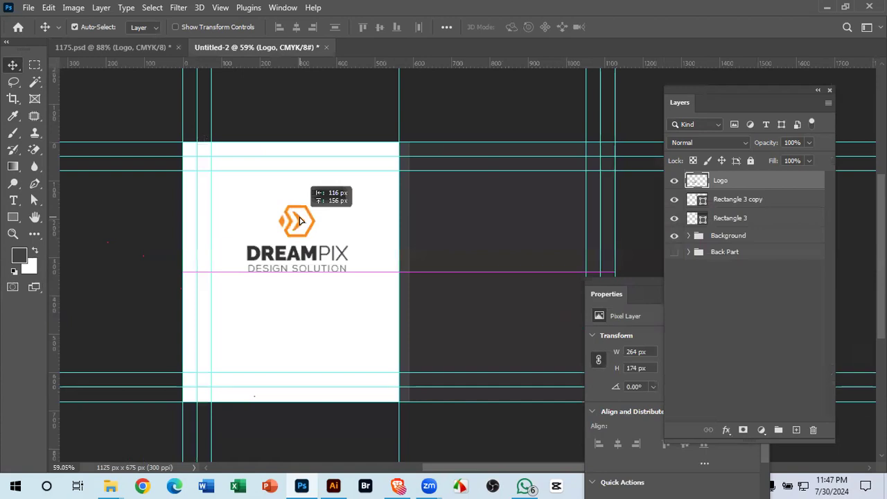
left_click_drag(300, 221, 300, 220)
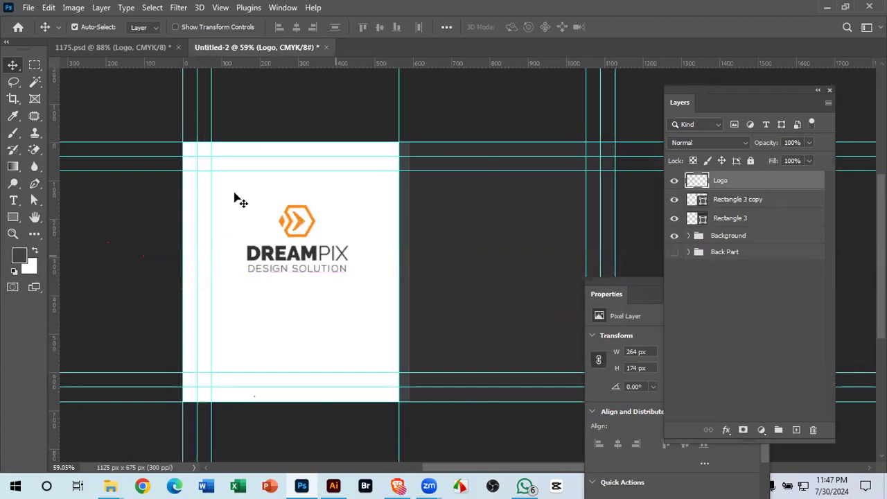
- Return to 1175.psd and inspect the QR code shape and the orange-bordered rectangle behind it
left_click(111, 47)
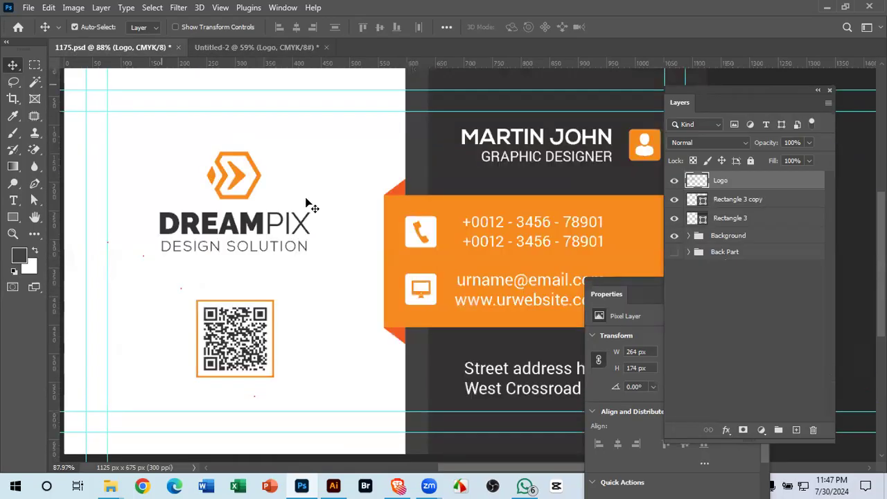
left_click(262, 343)
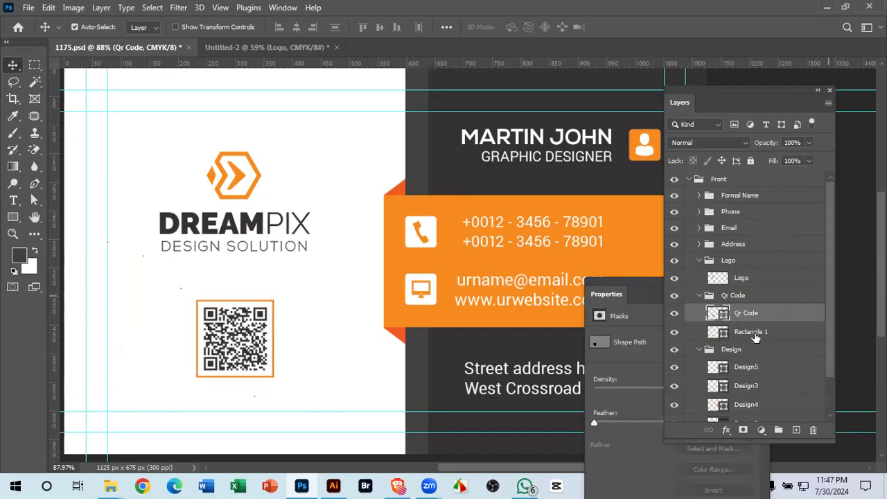
left_click(233, 318)
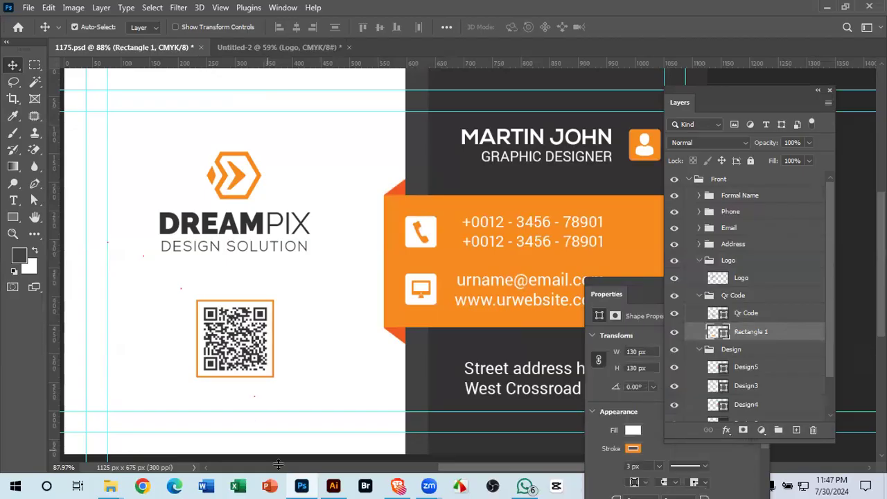
- Switch to the browser's business card image search, browse the images, and run a new image search for "qr code"
left_click(400, 485)
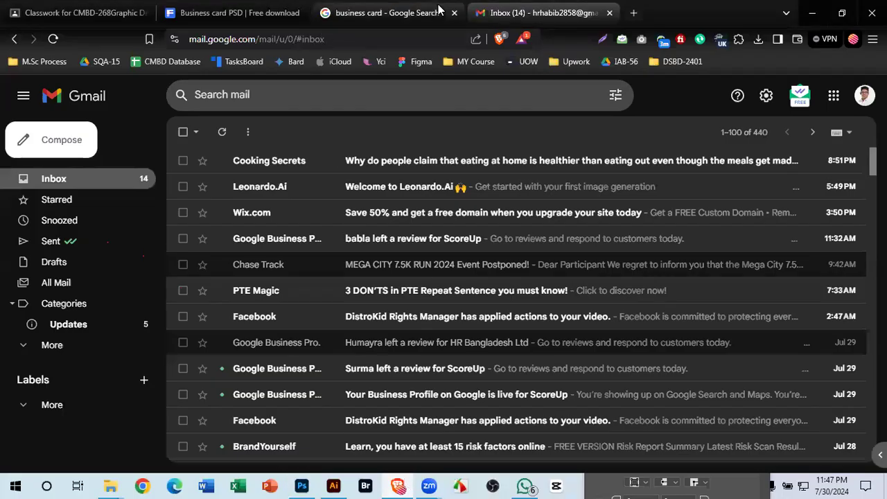
left_click(386, 6)
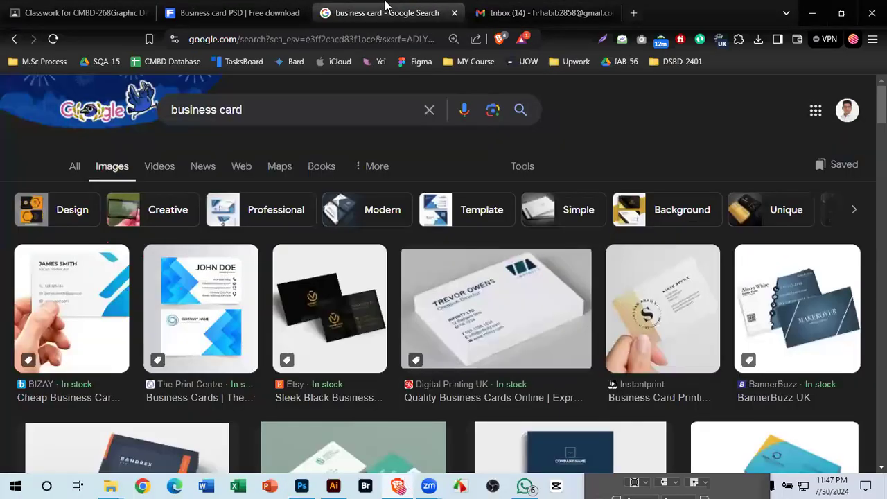
scroll(467, 249, "down", 4)
scroll(565, 267, "up", 4)
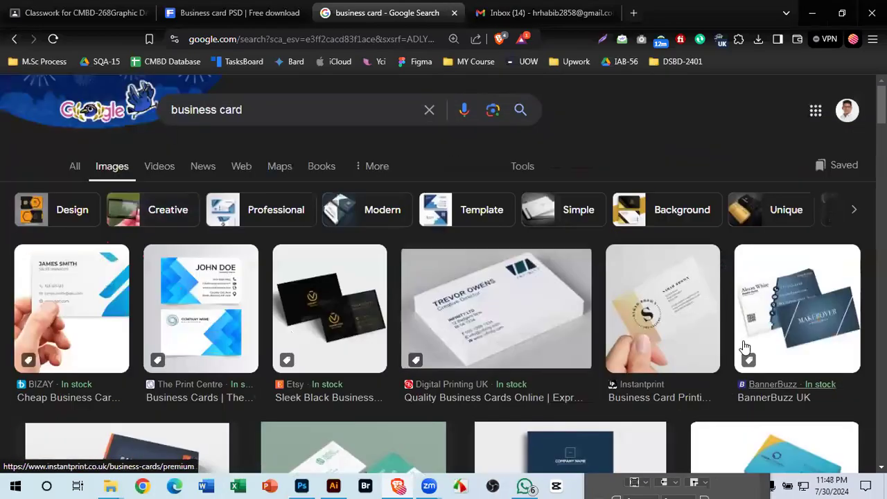
scroll(512, 325, "down", 3)
scroll(511, 325, "down", 4)
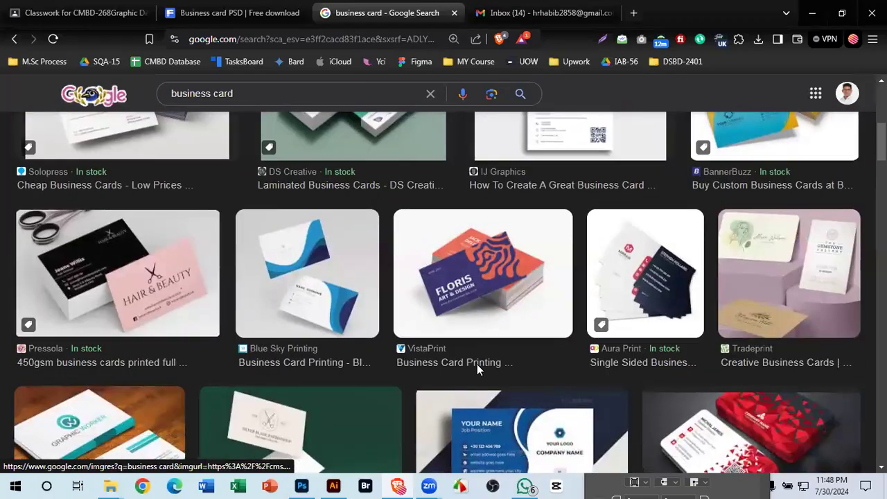
scroll(592, 333, "up", 7)
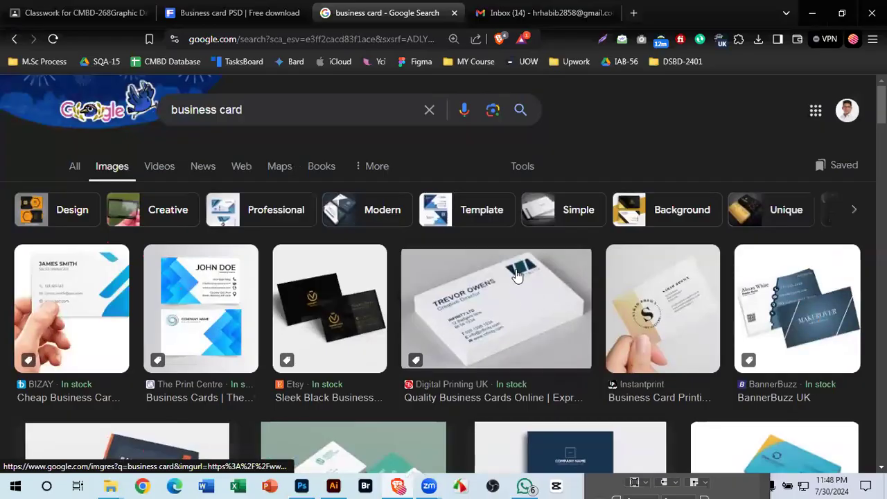
left_click_drag(274, 115, 120, 94)
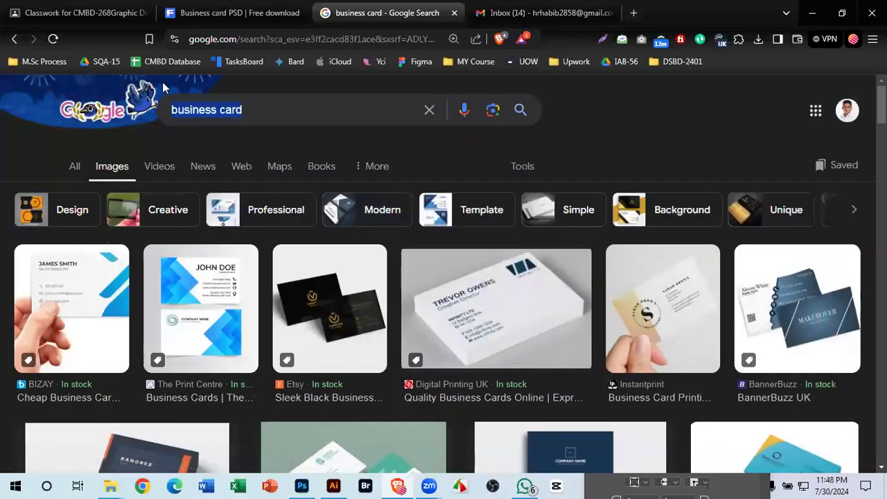
type("qr code")
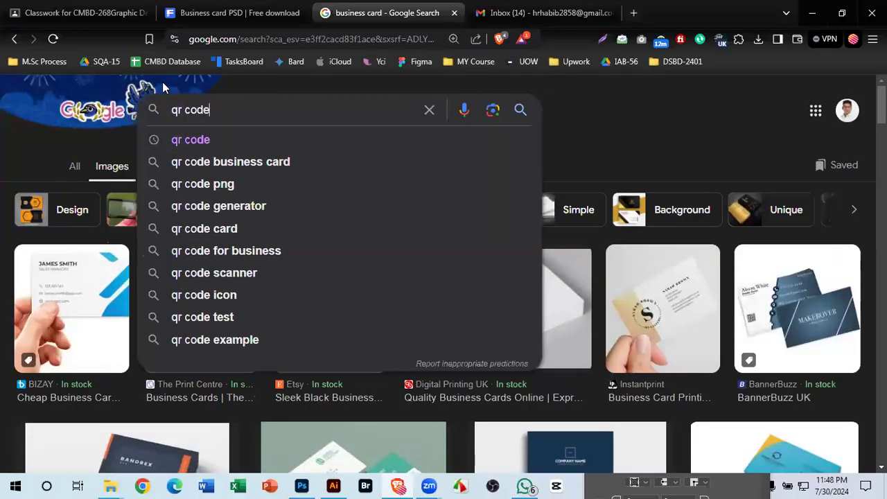
key("Return")
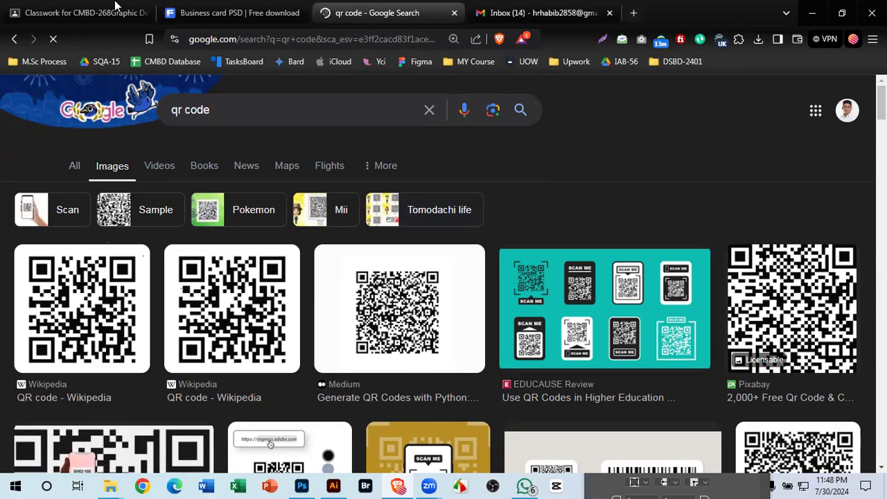
- Search the web for "qr code generator", close the Gmail tab, and look through the listed generator sites
left_click(298, 39)
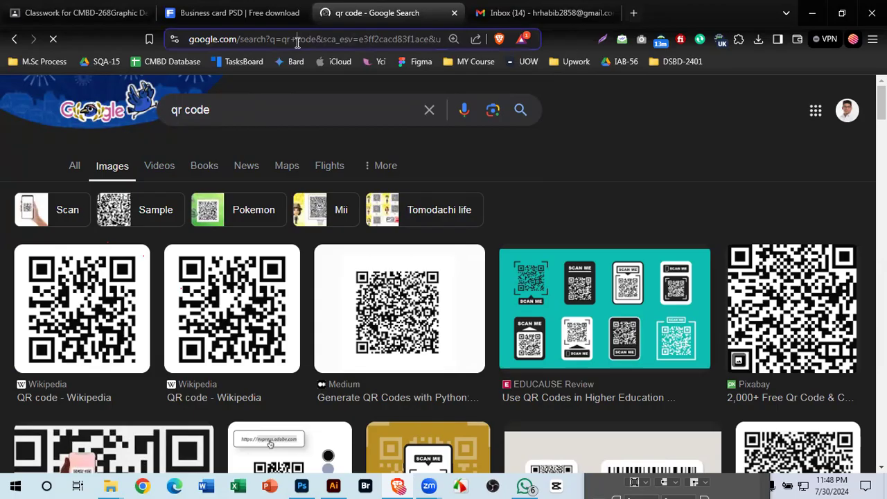
type("qr code")
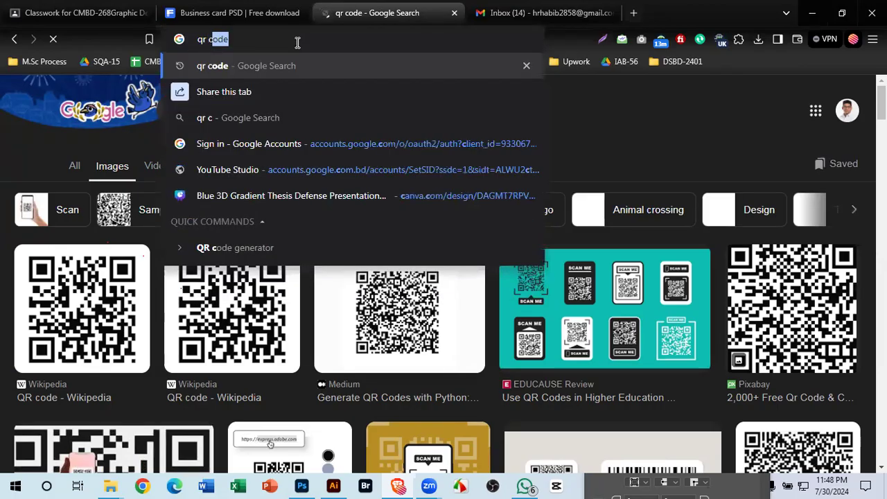
type("enerator")
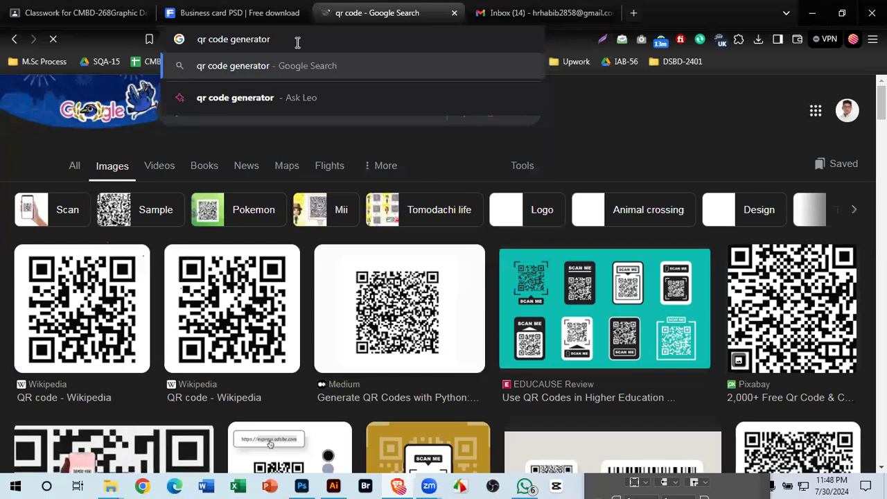
key("Return")
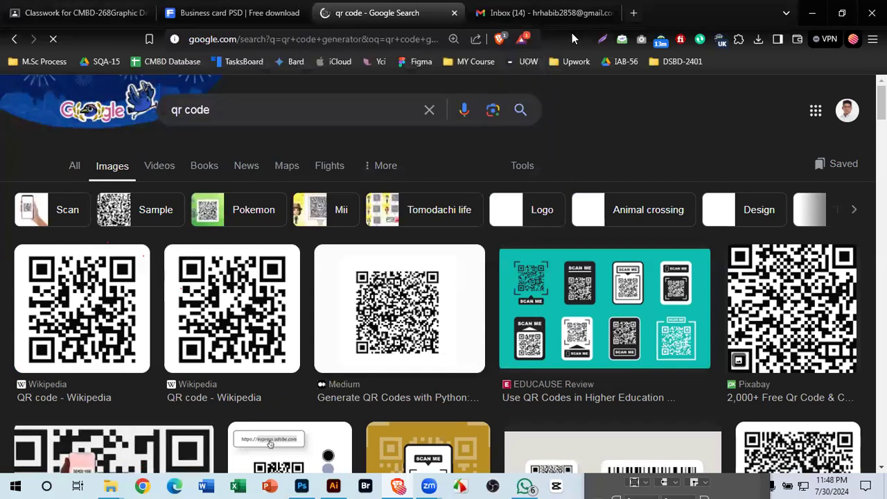
left_click(613, 13)
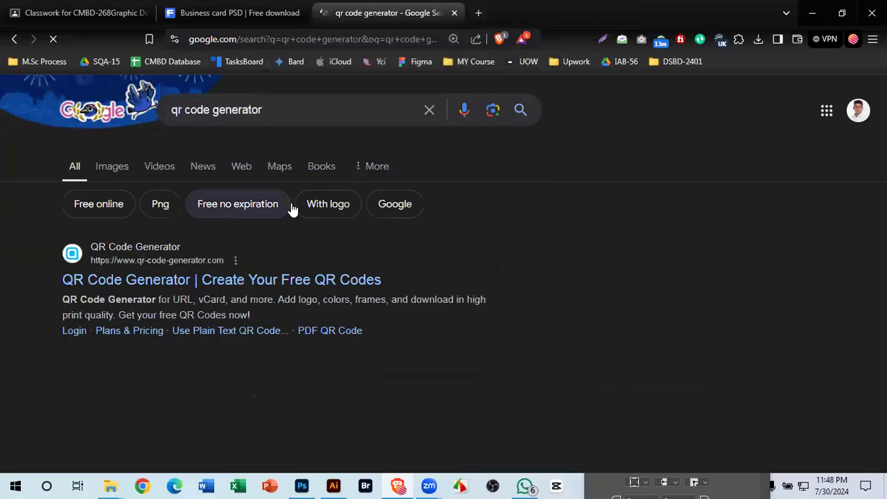
scroll(440, 315, "down", 3)
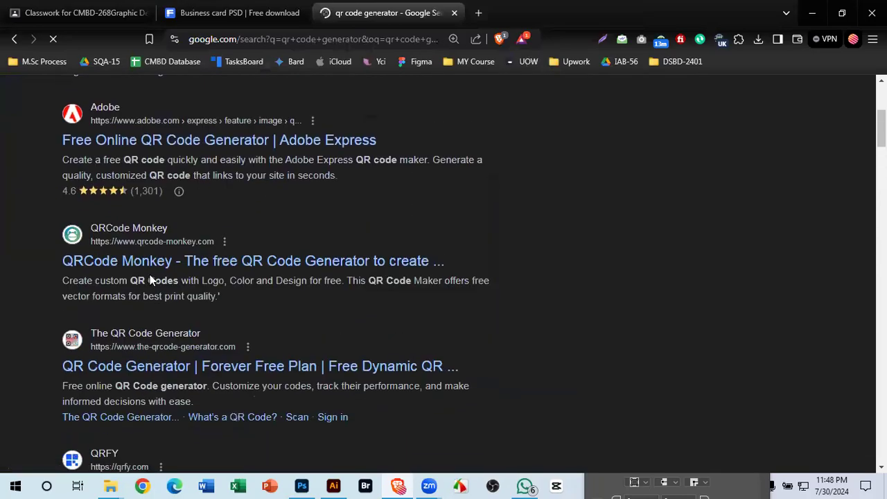
scroll(356, 274, "down", 2)
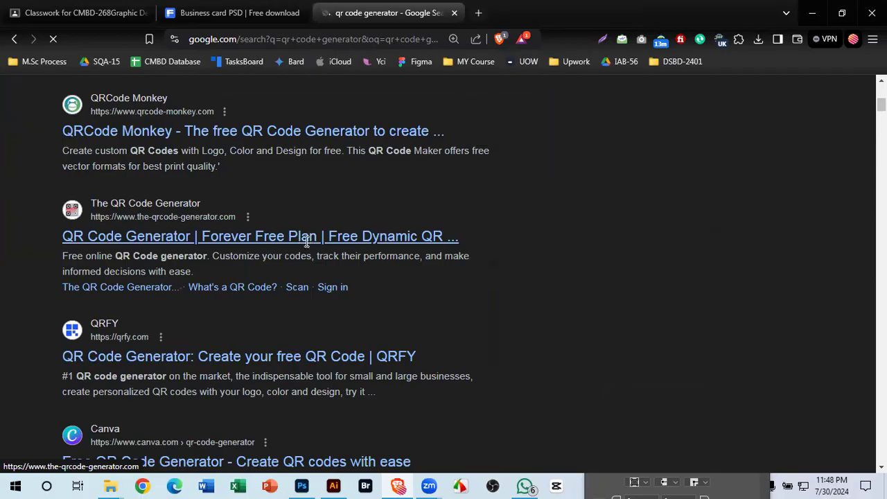
- Look through the Google results and open the qr-code-generator.com result in a new browser tab
scroll(359, 242, "down", 2)
scroll(178, 246, "up", 4)
scroll(177, 246, "up", 4)
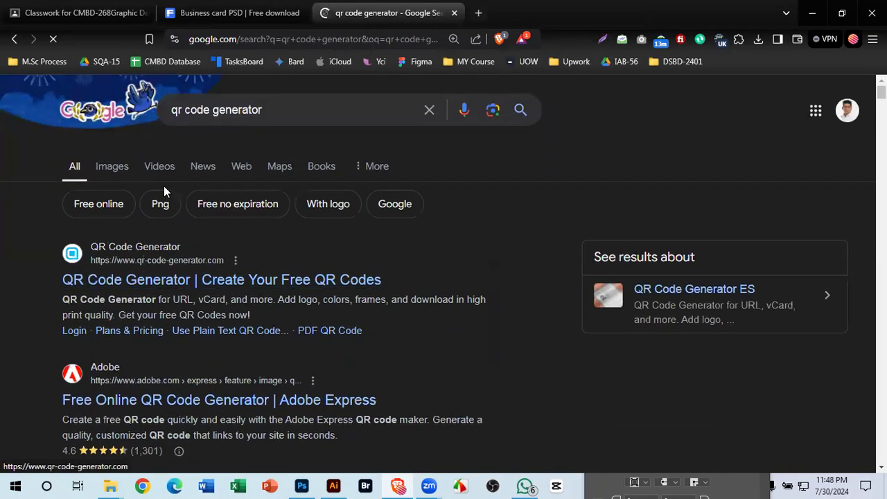
scroll(208, 305, "down", 1)
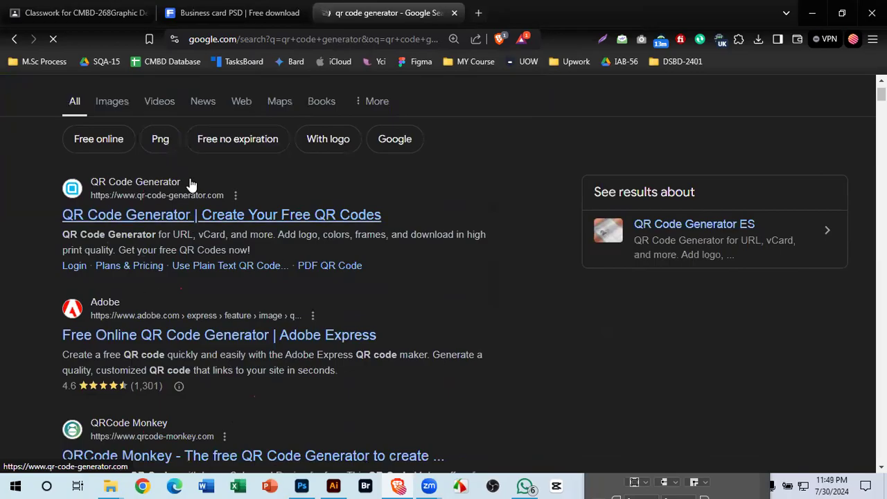
right_click(203, 217)
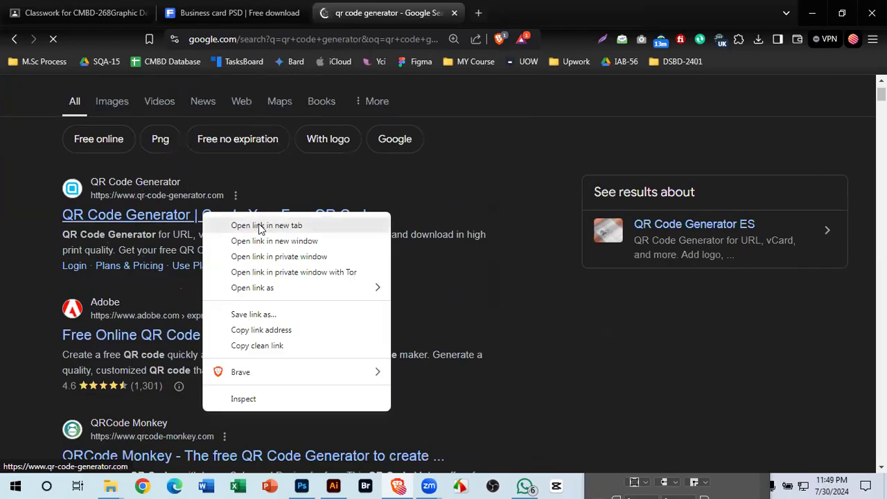
left_click(254, 223)
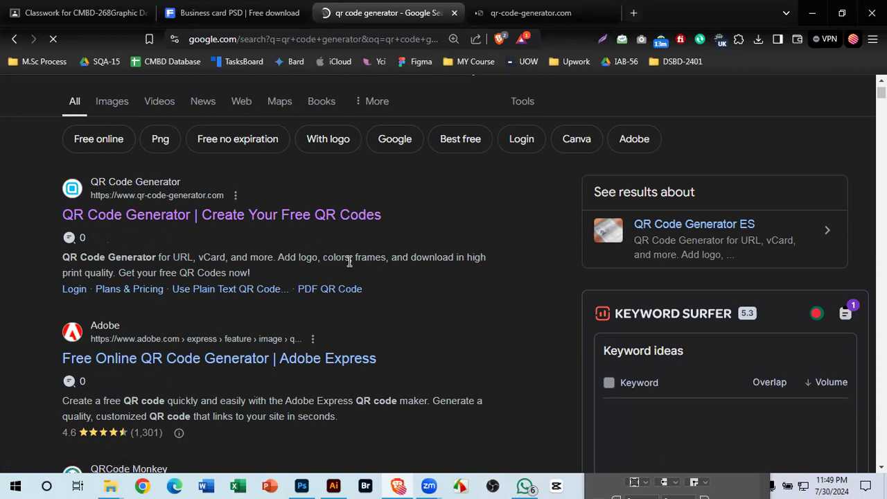
- View the QR Code Generator page in the browser and return to the 1175.psd business card in Photoshop
left_click(303, 485)
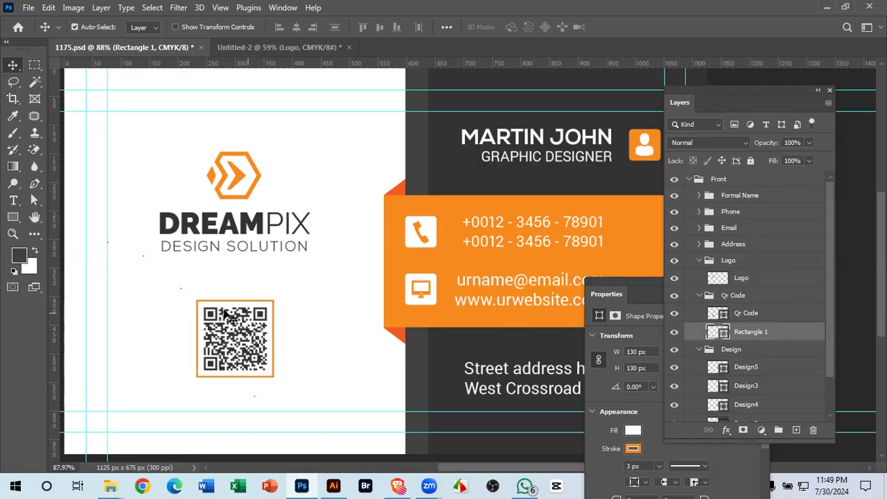
left_click(401, 485)
left_click(529, 15)
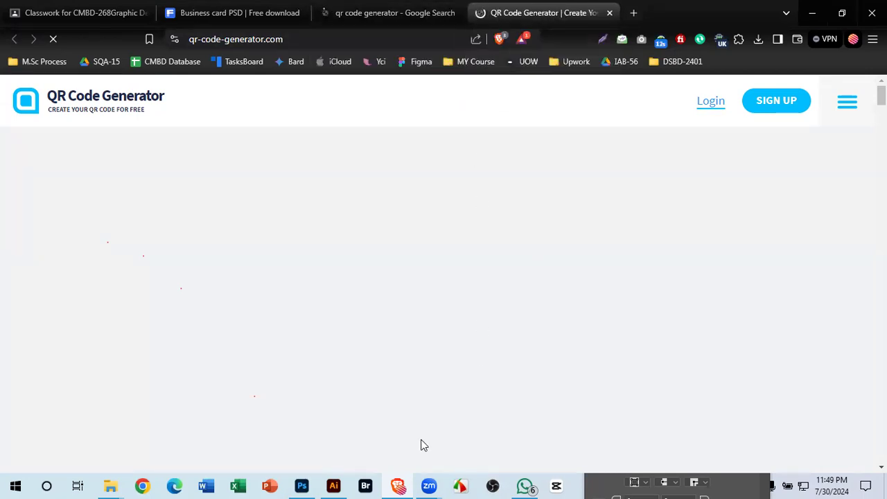
left_click(316, 484)
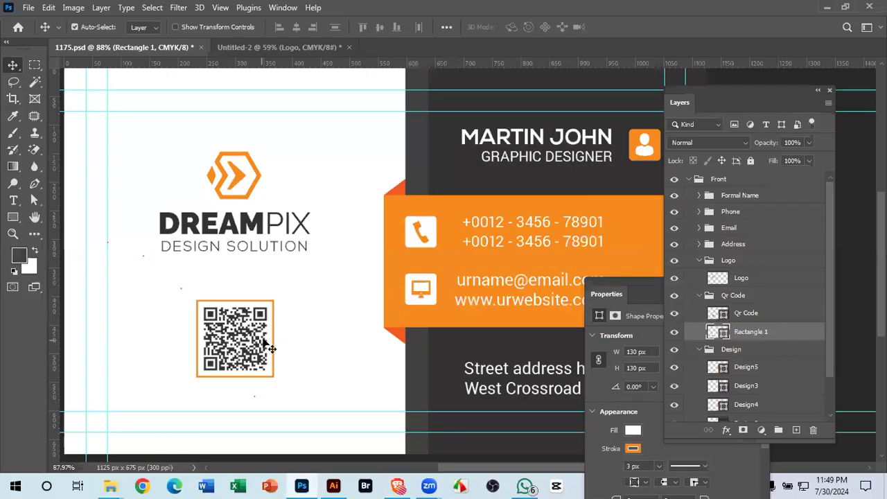
- Copy the QR code shape from 1175.psd into Untitled-2, placing it centred below the DREAMPIX logo
mouse_move(240, 356)
left_mouse_down()
mouse_move(246, 331)
mouse_move(239, 357)
left_mouse_up()
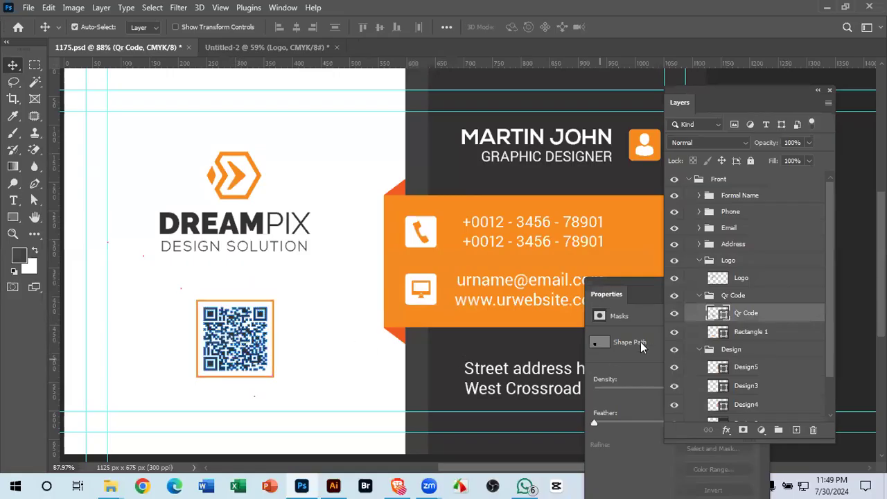
left_click_drag(232, 355, 344, 298)
left_click(746, 180)
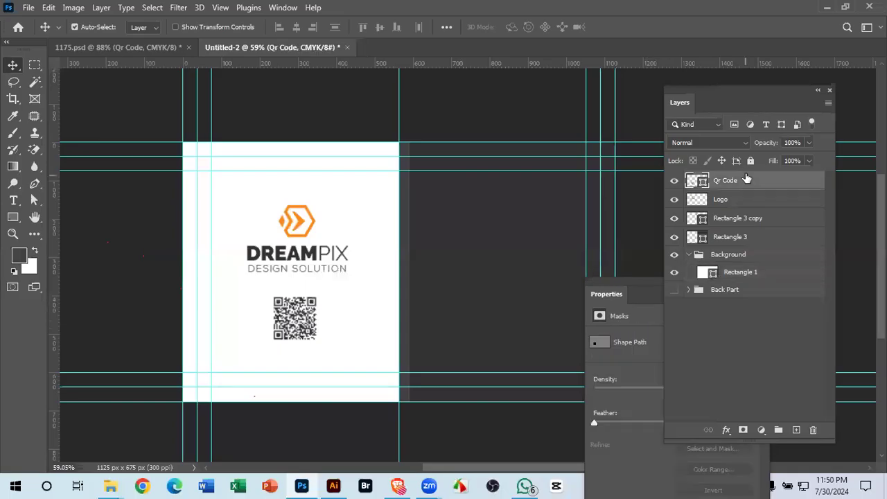
- Check the QR code shape in 1175.psd and sample the orange of the Untitled-2 logo as the foreground colour
left_click(12, 218)
left_click(145, 50)
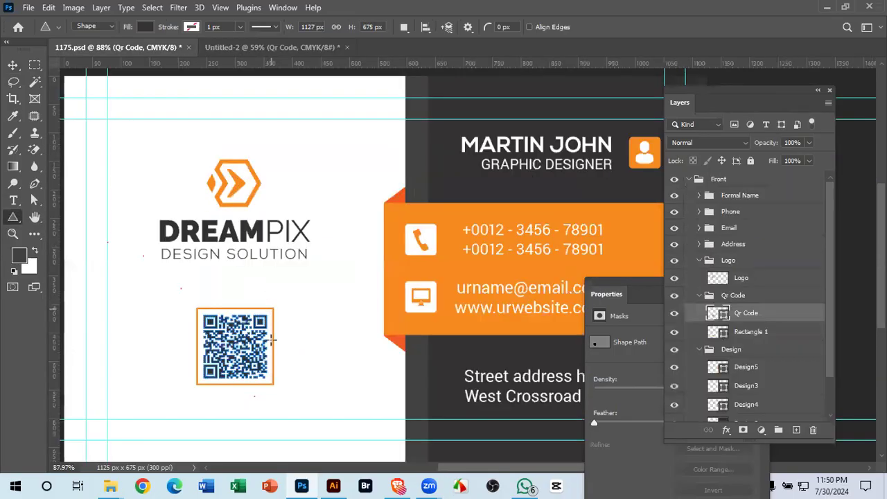
left_click(257, 48)
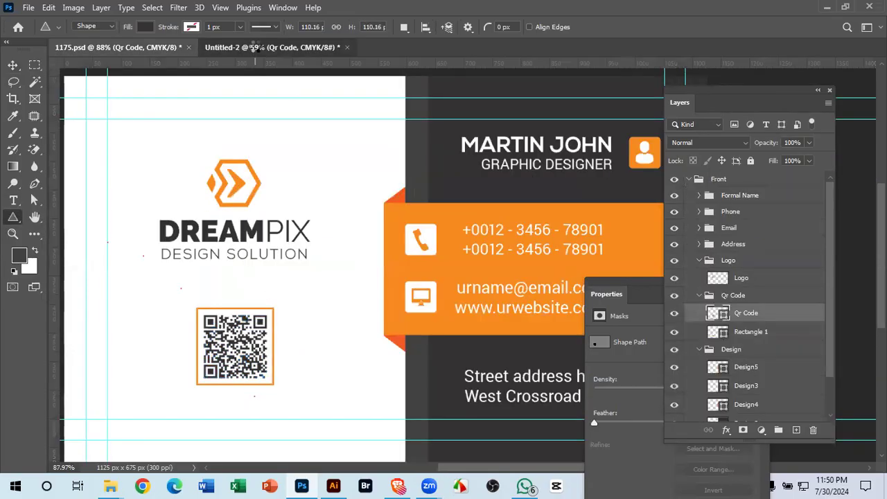
left_click(12, 116)
left_click(303, 220)
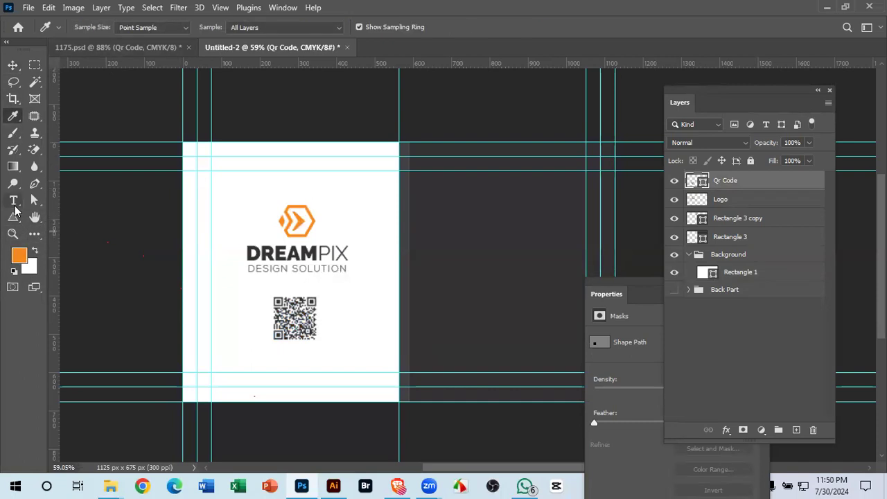
- Try the Qr Code shape in Untitled-2 with no fill and with the recently used orange fill
left_click(12, 217)
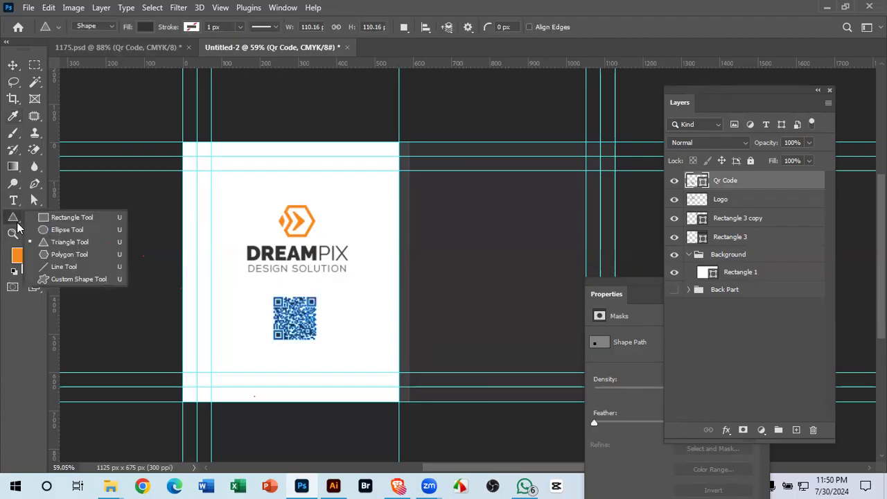
left_click(66, 217)
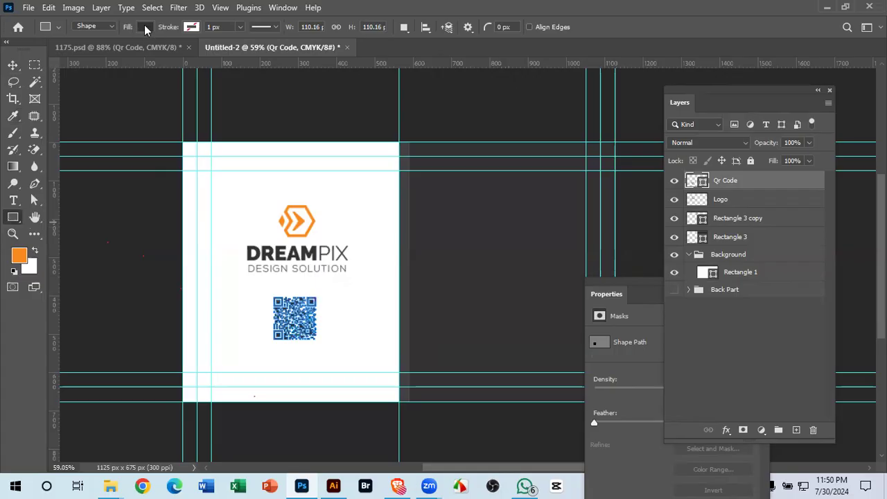
left_click(144, 28)
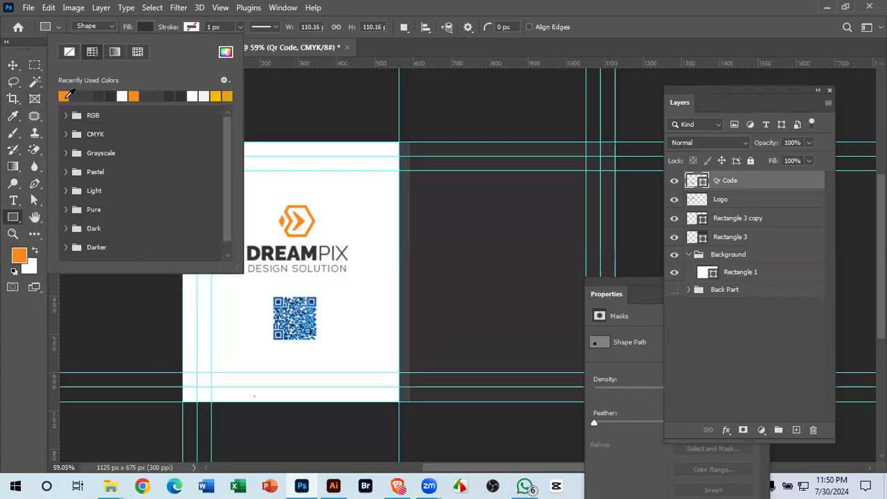
left_click(70, 52)
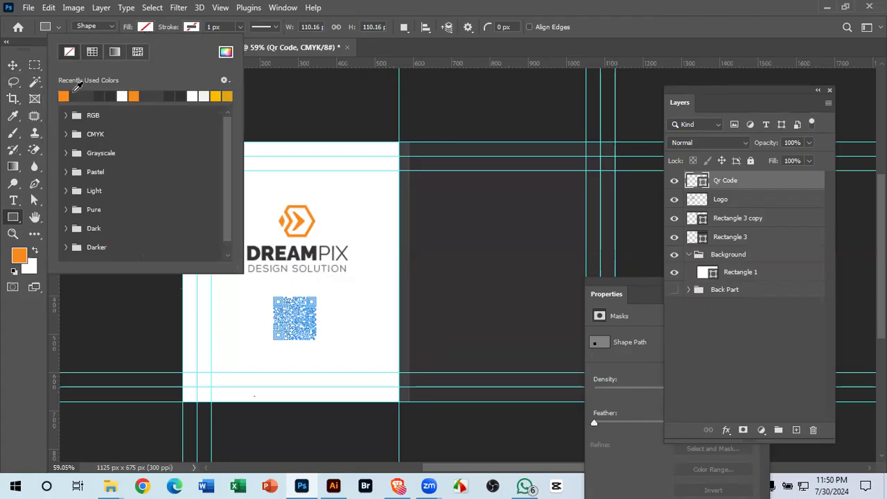
left_click(64, 96)
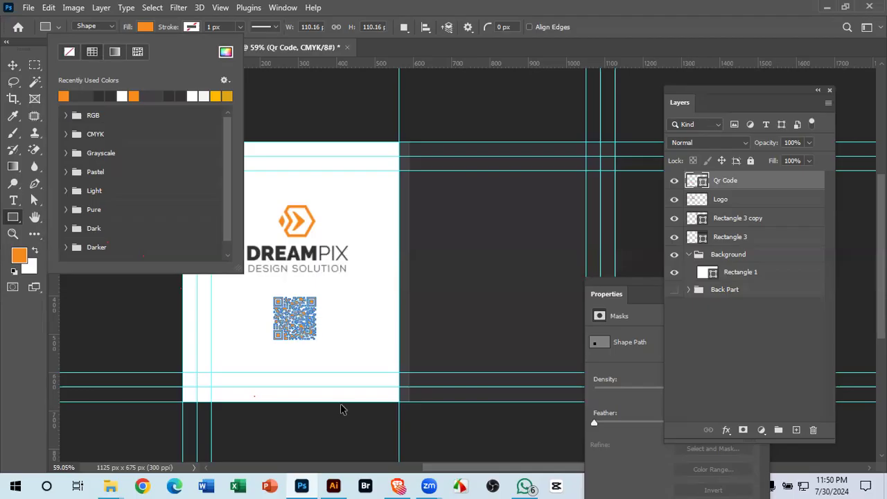
- Deselect the QR code and undo both of its fill changes
left_click(13, 64)
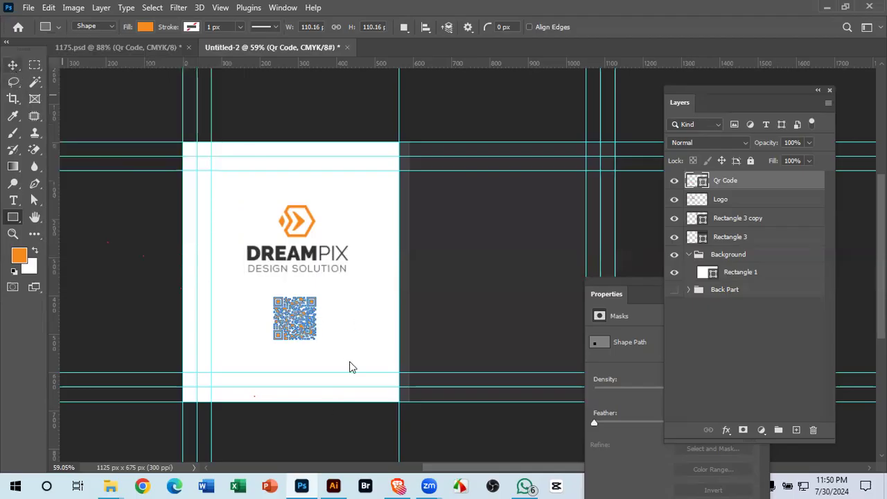
left_click(340, 339)
key("ctrl+z")
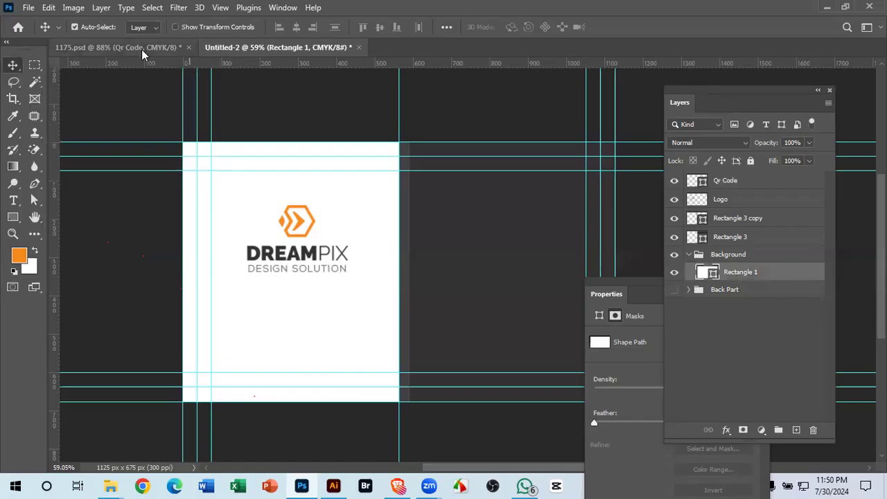
key("ctrl+z")
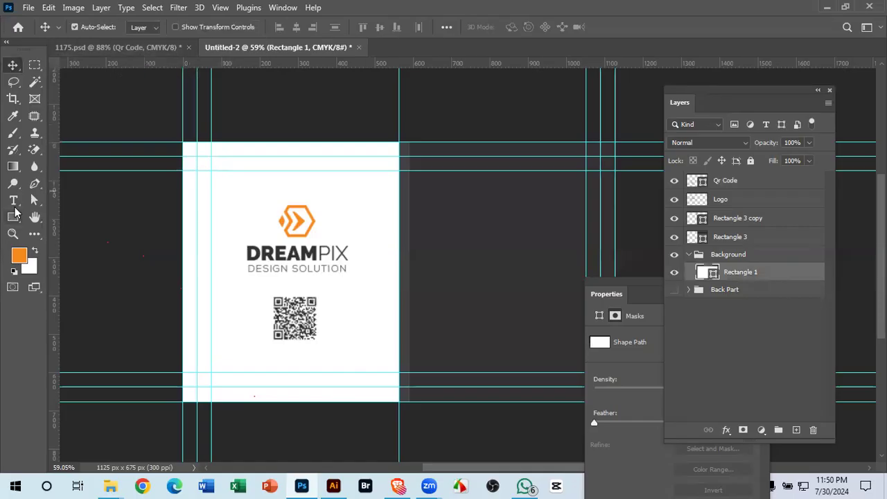
- Try to frame the QR code with a rectangle of about 133 by 146 px on the background's Rectangle 1 layer
left_click(13, 216)
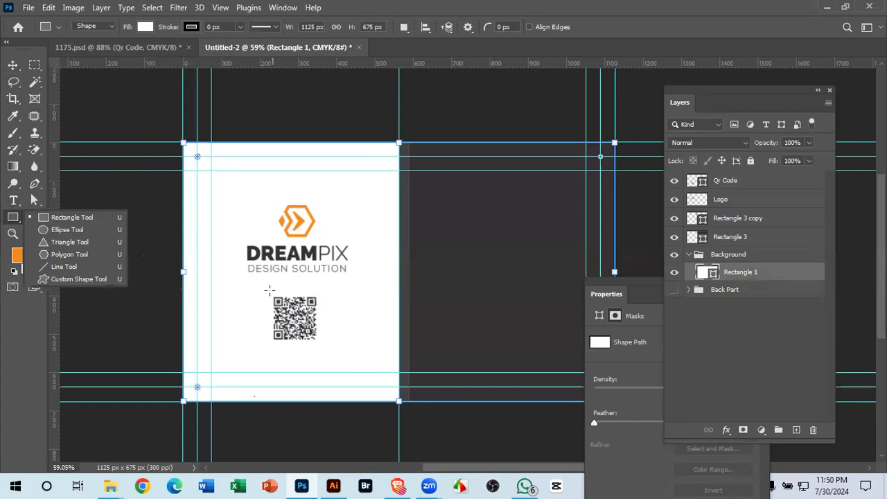
left_click_drag(270, 291, 322, 347)
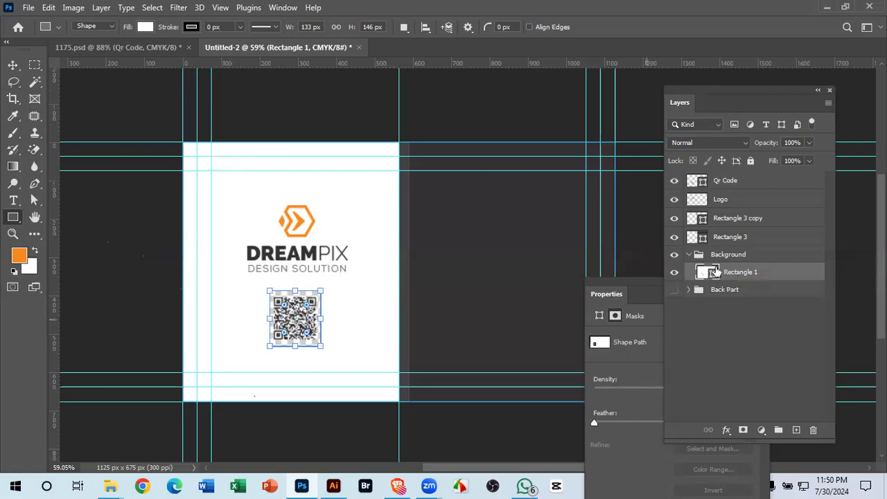
left_click(726, 272)
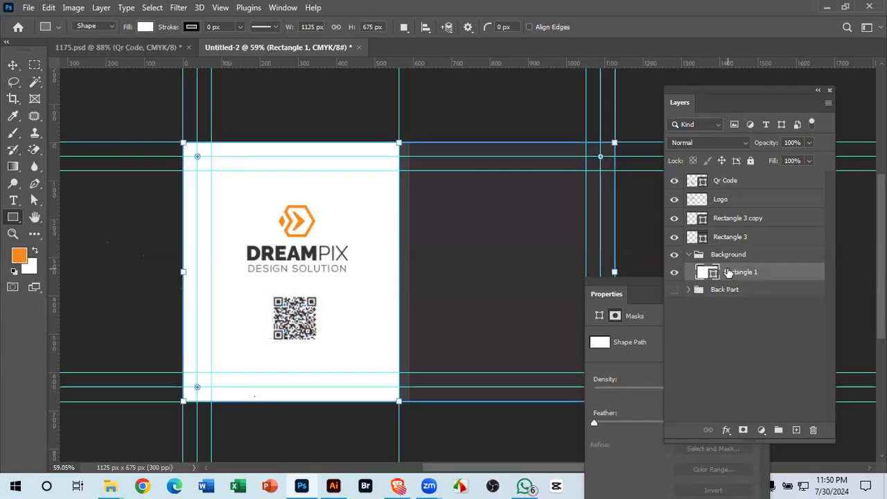
- Draw a rectangle of about 136 by 137 px around the QR code on the Qr Code layer, toggling the Logo layer's visibility
left_click(743, 181)
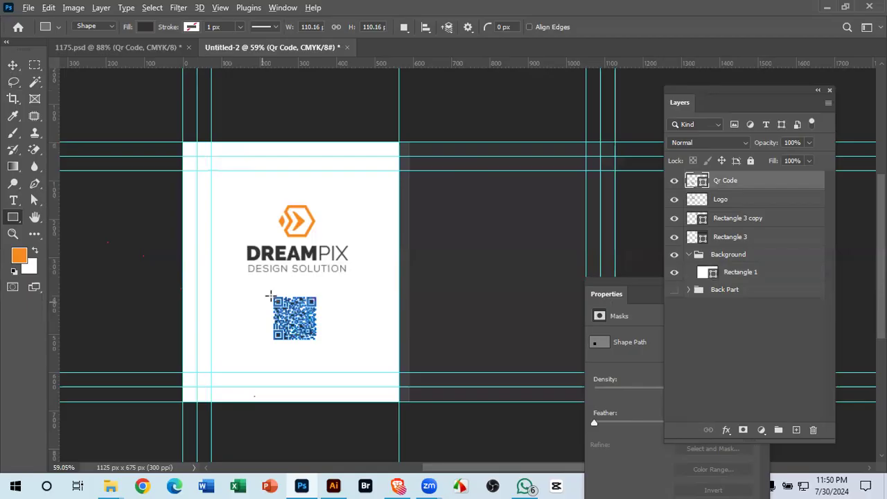
left_click_drag(268, 292, 321, 344)
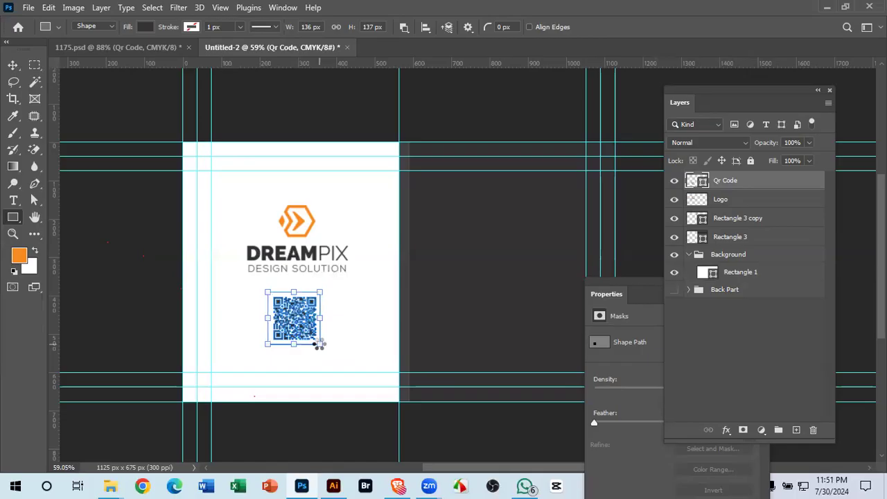
left_click(674, 200)
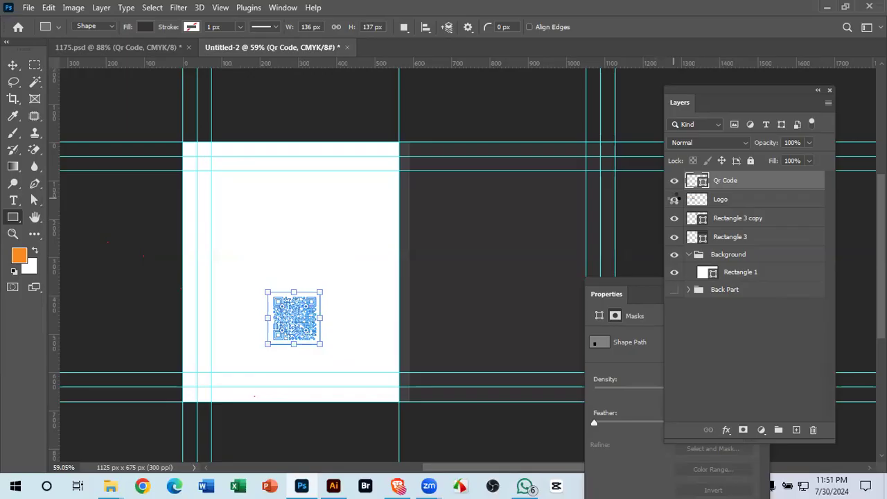
left_click(674, 199)
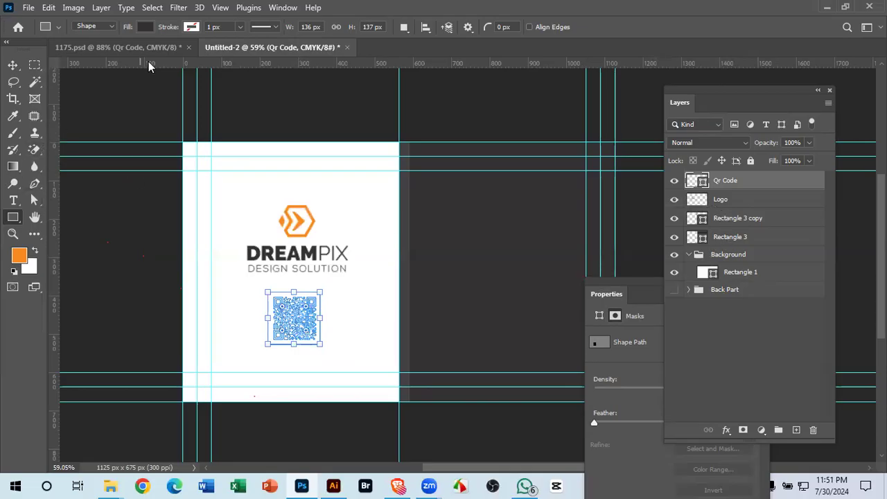
- Toggle the visibility of Rectangle 3, Rectangle 3 copy and Logo to identify them, and delete the Qr Code layer from Untitled-2
left_click(13, 64)
left_click(462, 319)
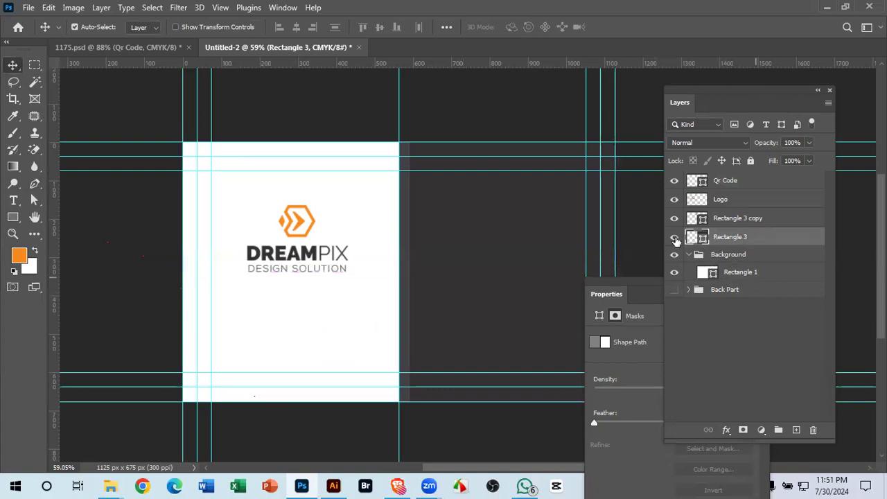
left_click(674, 237)
left_click(674, 237)
left_click(676, 219)
left_click(676, 219)
left_click(674, 199)
left_click(675, 199)
left_click_drag(725, 182, 814, 432)
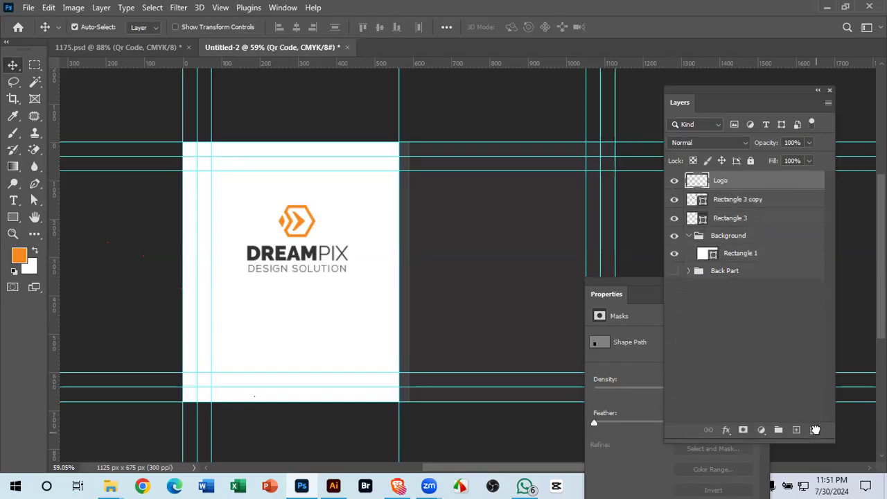
- Marquee-select the QR code in 1175.psd inside its orange frame and duplicate the Qr Code layer
left_click(102, 44)
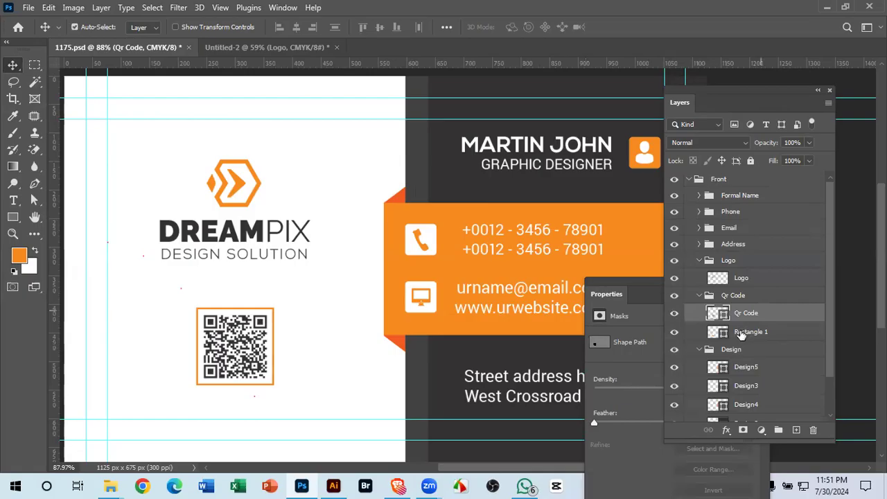
key("ctrl+space")
left_click_drag(259, 336, 292, 340)
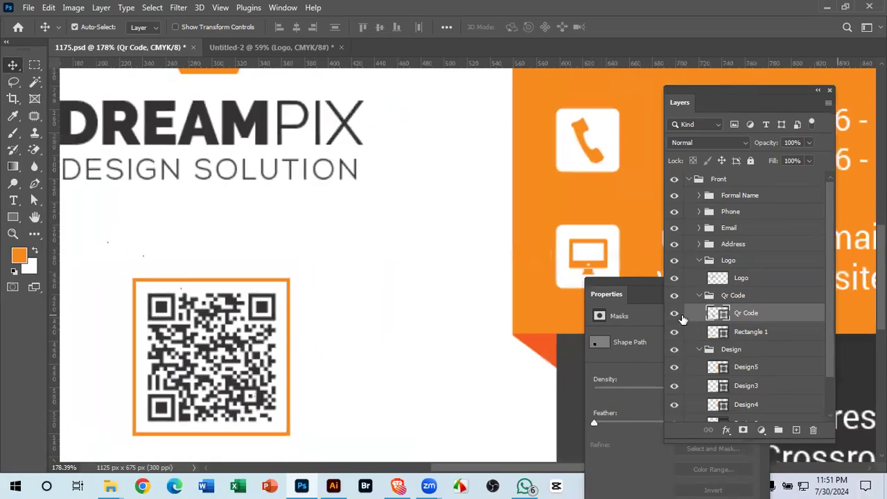
left_click(34, 64)
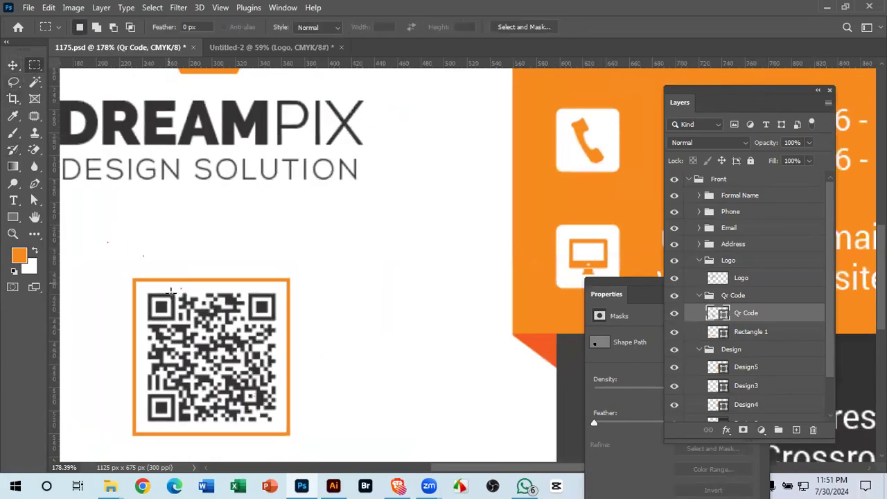
left_click_drag(149, 292, 274, 425)
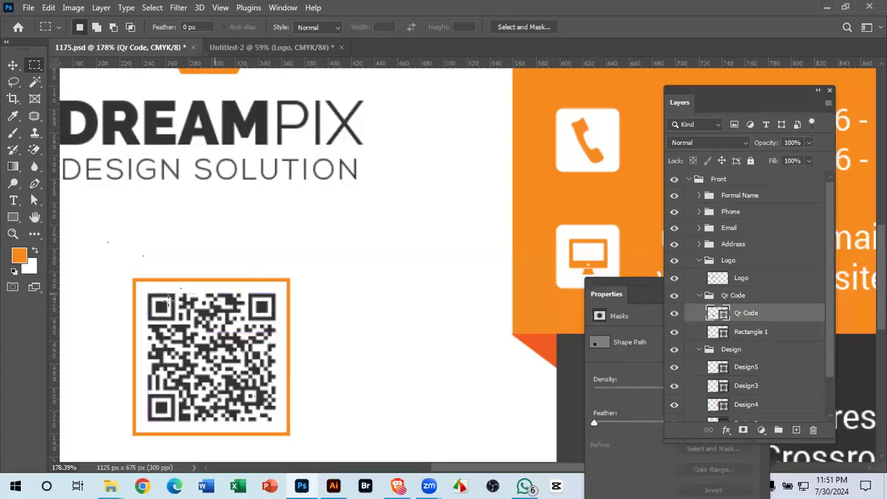
left_click_drag(147, 292, 277, 421)
left_click_drag(274, 421, 273, 422)
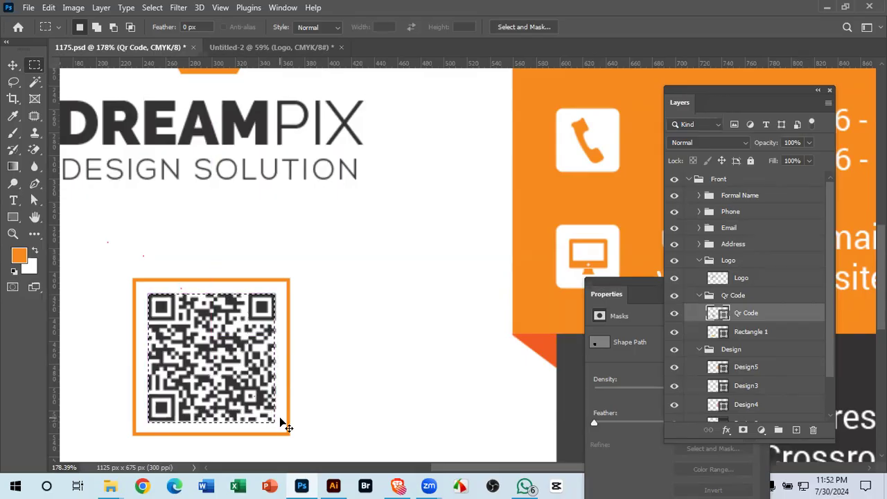
key("ctrl+j")
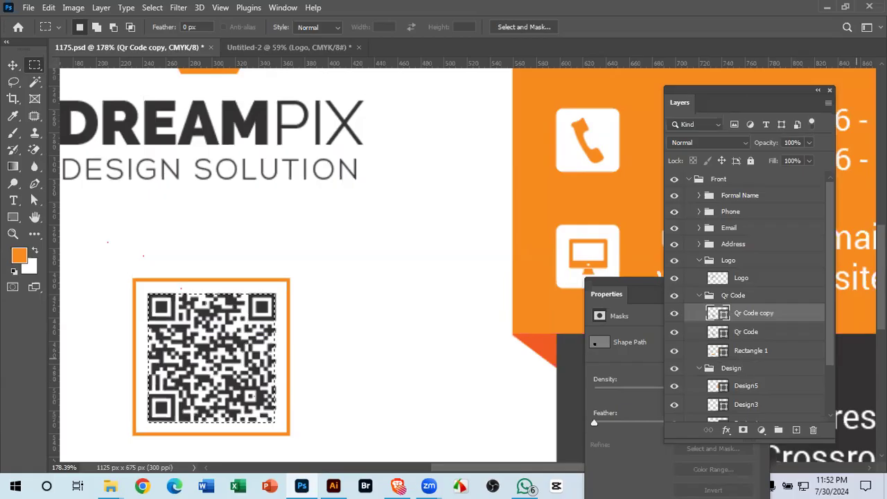
- Check the duplicated QR code's visibility and merge the Qr Code copy and Qr Code layers in 1175.psd
left_click(676, 313)
left_click(676, 312)
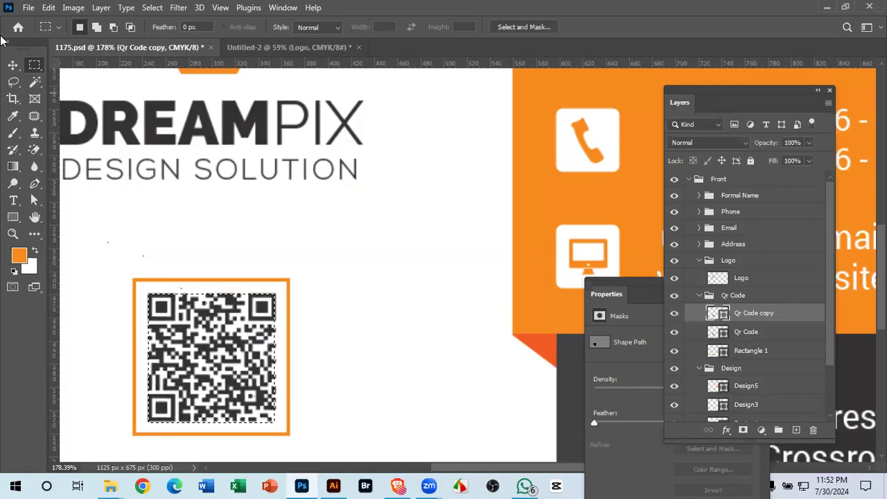
left_click(13, 65)
left_click(213, 338)
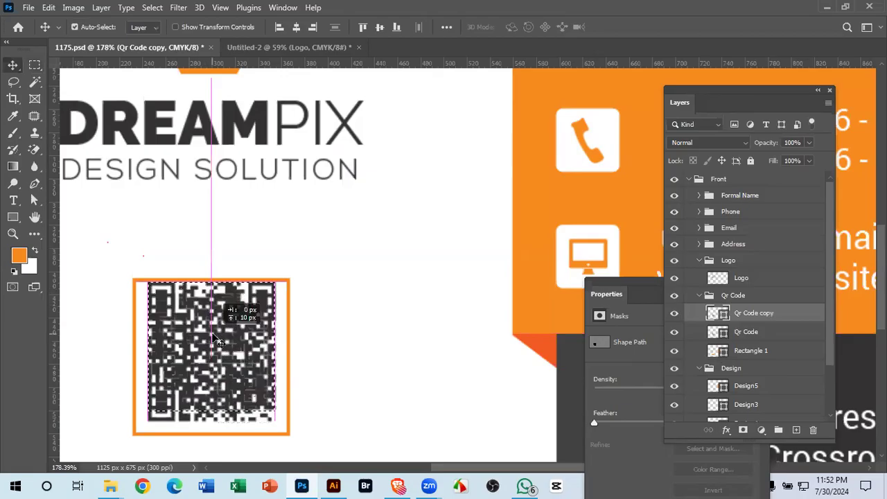
left_click(750, 333, "shift")
key("ctrl+e")
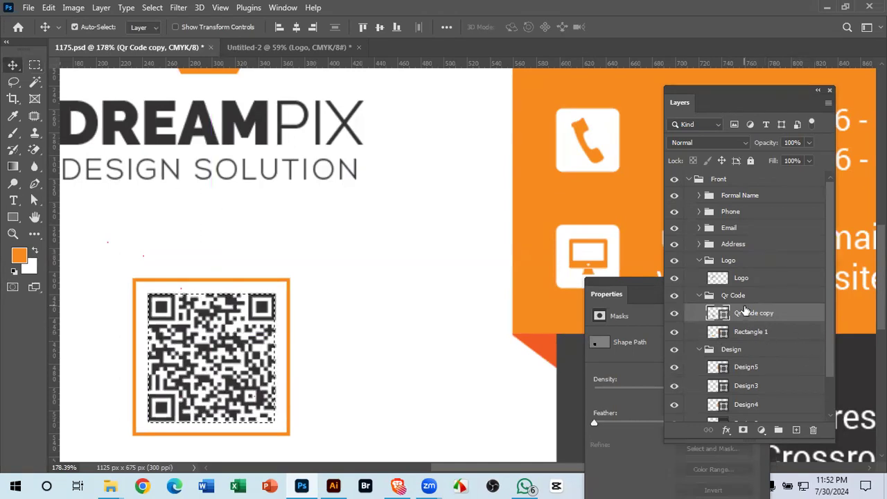
- Copy the merged QR code into Untitled-2 below the DREAMPIX logo and rasterize its layer
left_click_drag(226, 332, 287, 323)
scroll(277, 323, "up", 3)
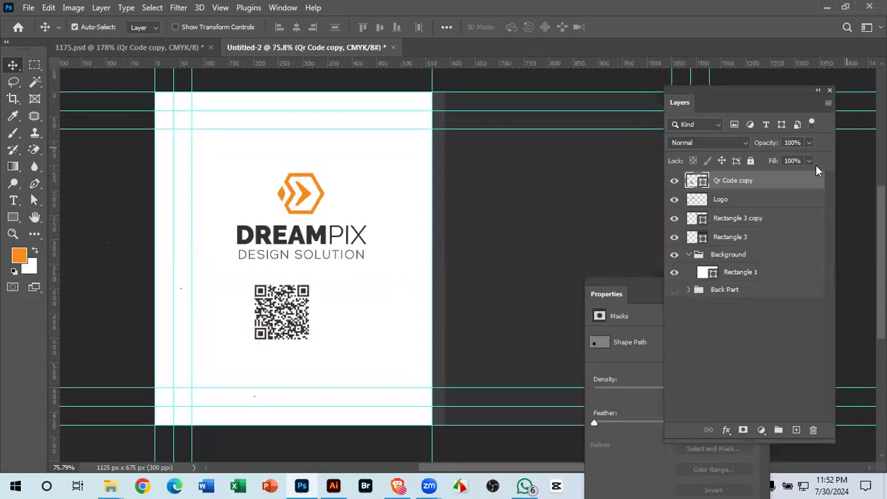
right_click(775, 179)
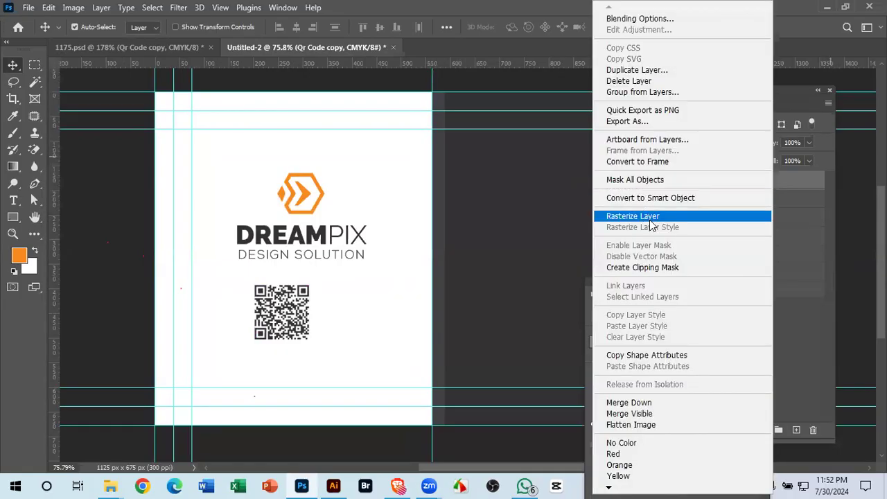
left_click(666, 217)
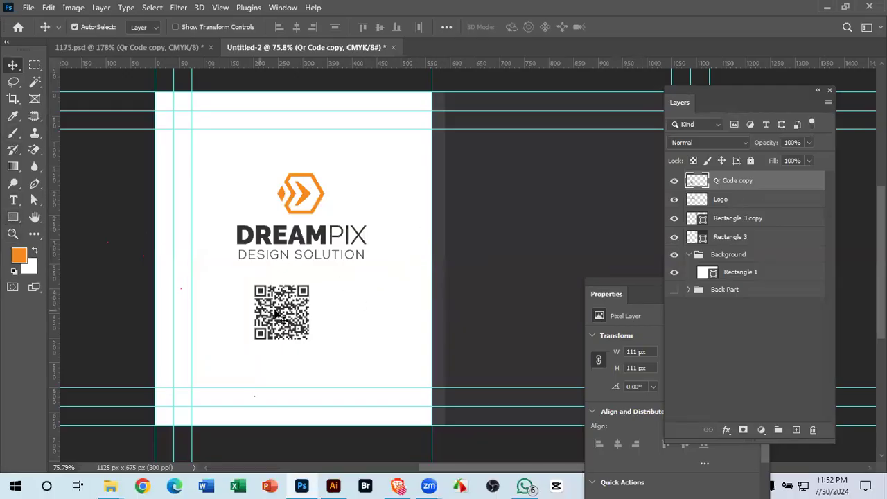
mouse_move(286, 316)
left_mouse_down()
mouse_move(294, 333)
mouse_move(301, 317)
left_mouse_up()
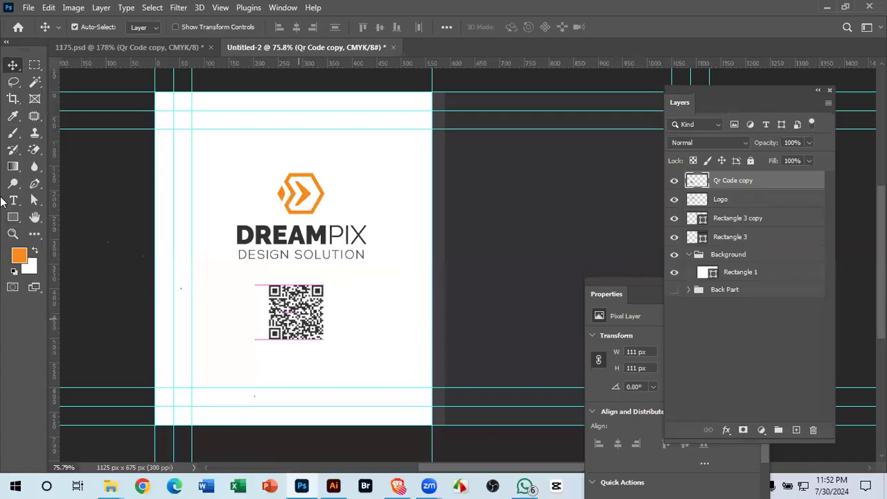
- Draw a rectangle of about 127 by 129 px around the QR code and set its fill to none
left_click(14, 218)
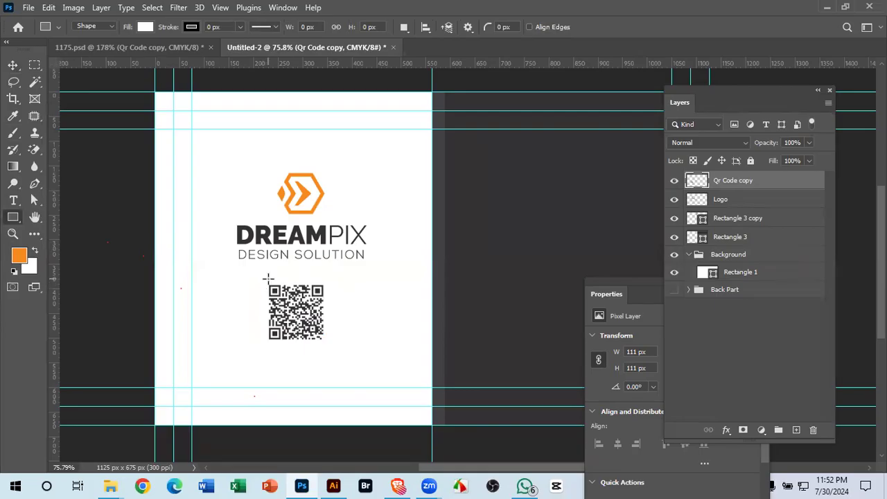
left_click_drag(265, 280, 330, 343)
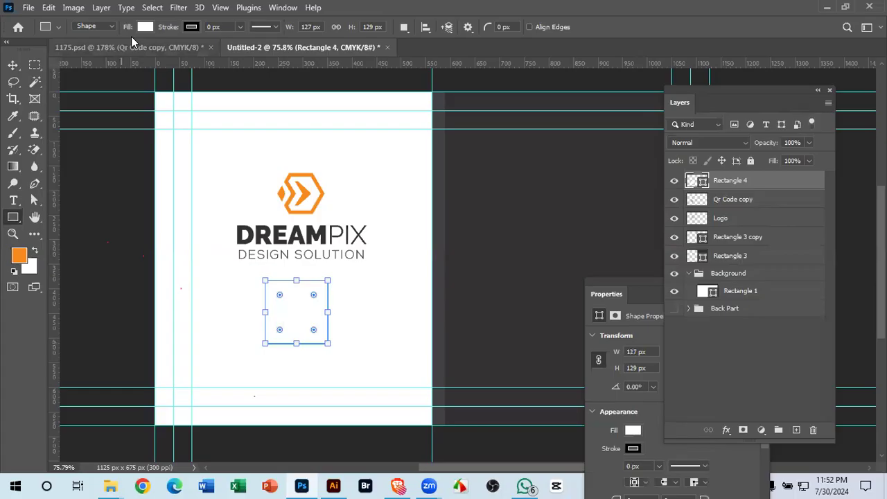
left_click(146, 27)
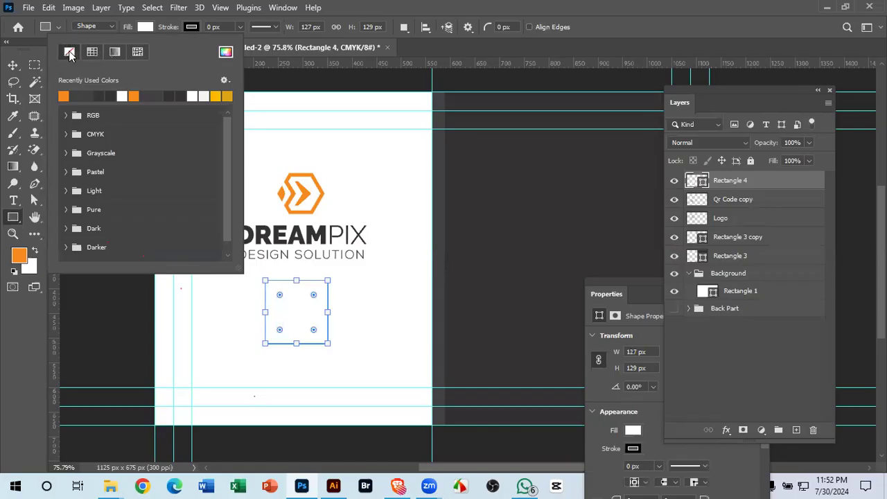
left_click(69, 54)
- Give the rectangle around the QR code an orange stroke with a width of 1 px
left_click(191, 27)
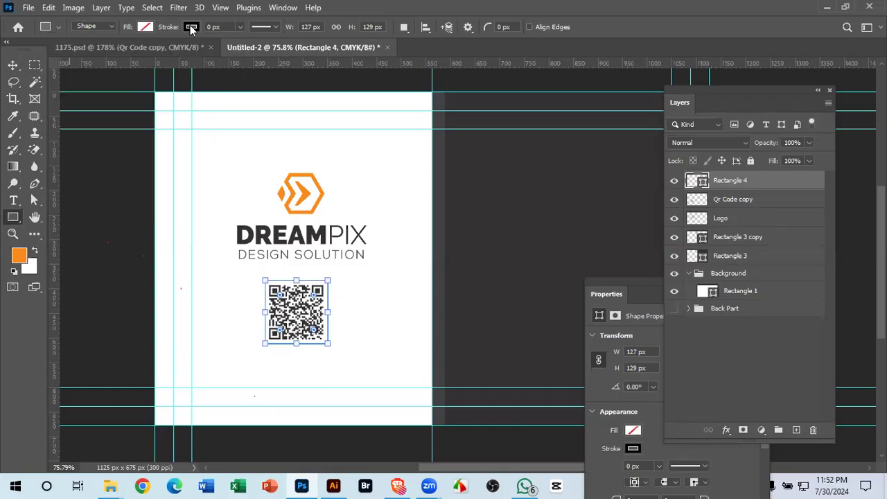
left_click(194, 28)
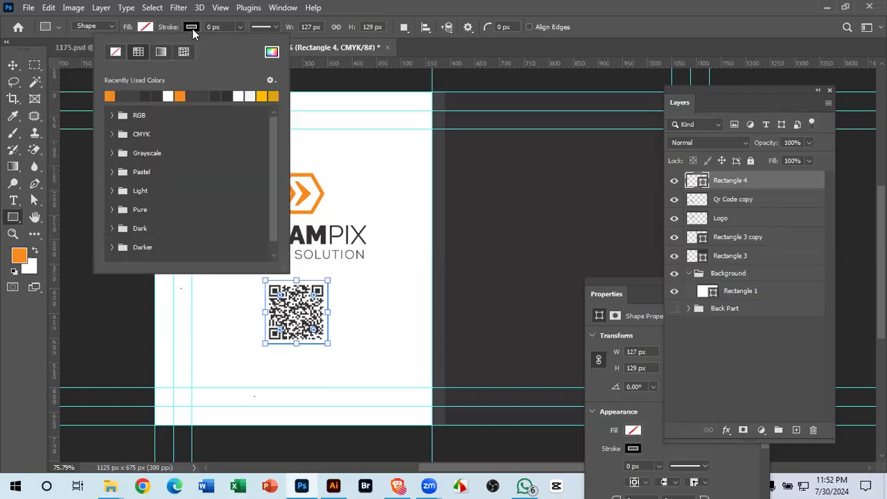
left_click(110, 97)
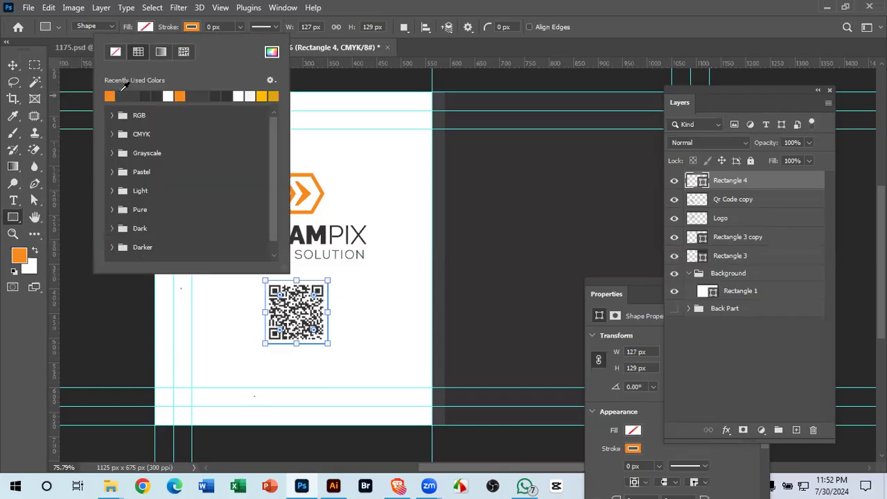
left_click(227, 29)
left_click(217, 26)
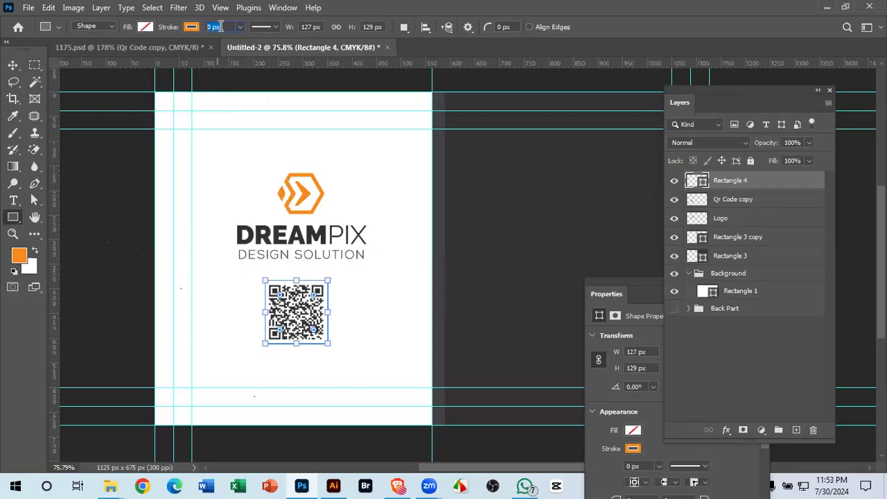
type("1")
key("Return")
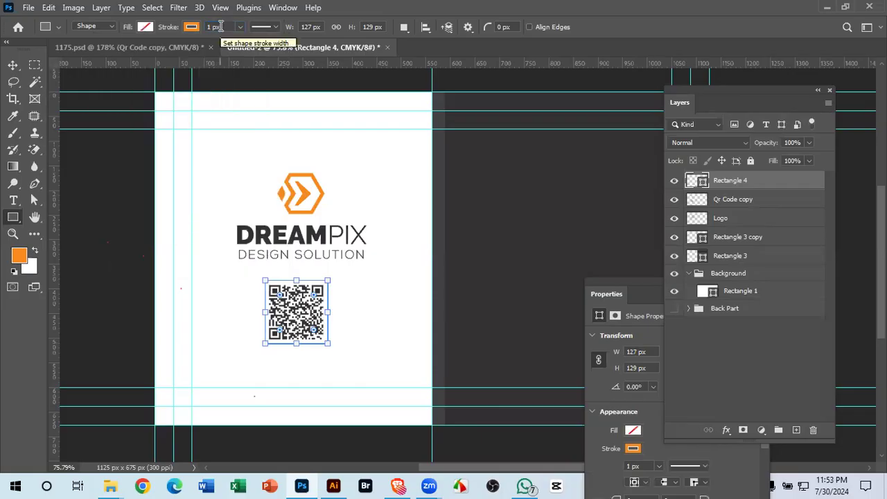
left_click(12, 66)
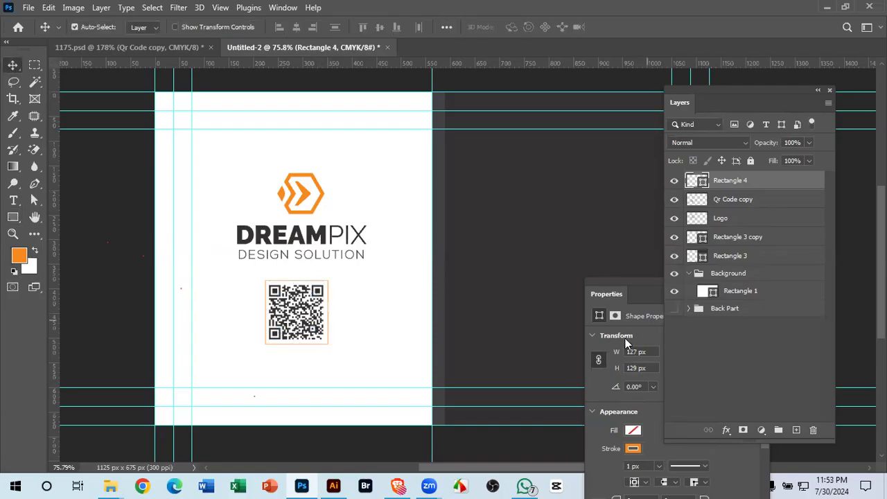
left_click(225, 274)
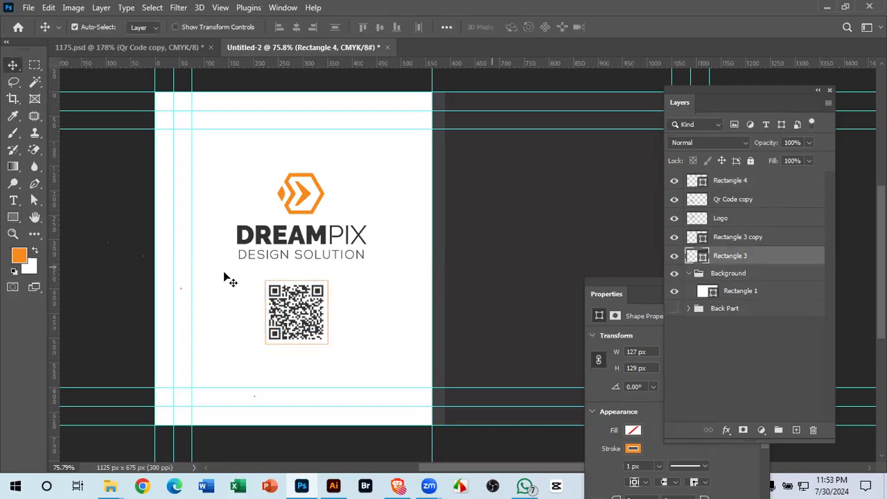
- Align the horizontal centers of the Rectangle 4 and Qr Code copy layers in Untitled-2, checking 1175.psd for reference
left_click(174, 49)
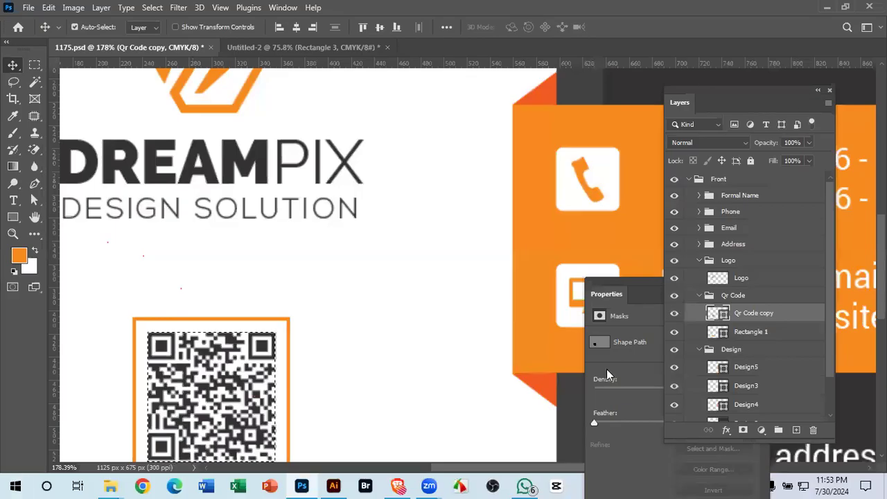
left_click(260, 47)
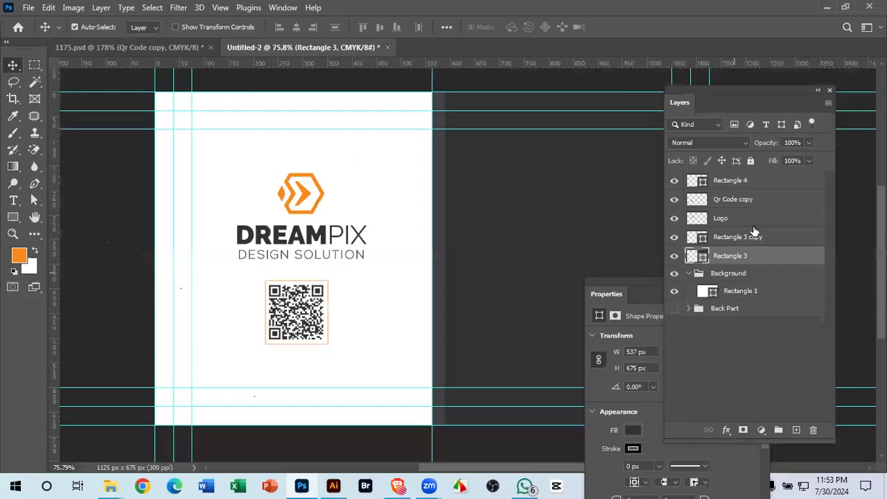
left_click(739, 184)
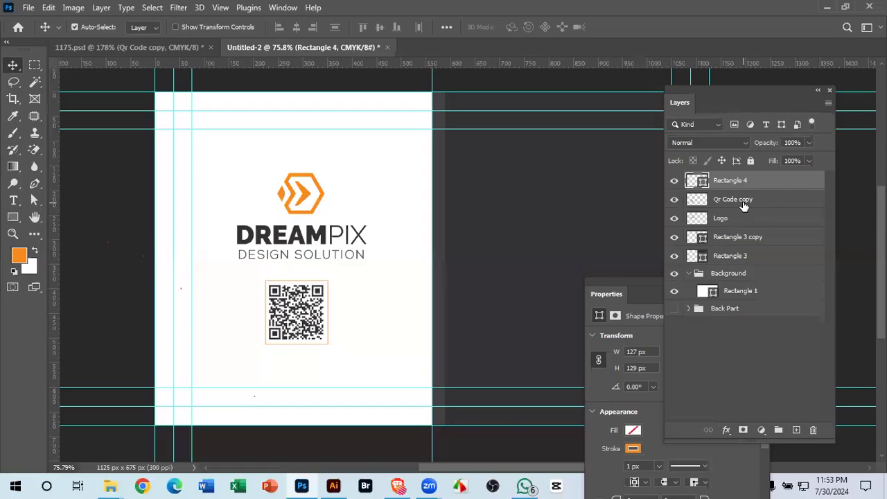
left_click(743, 203, "shift")
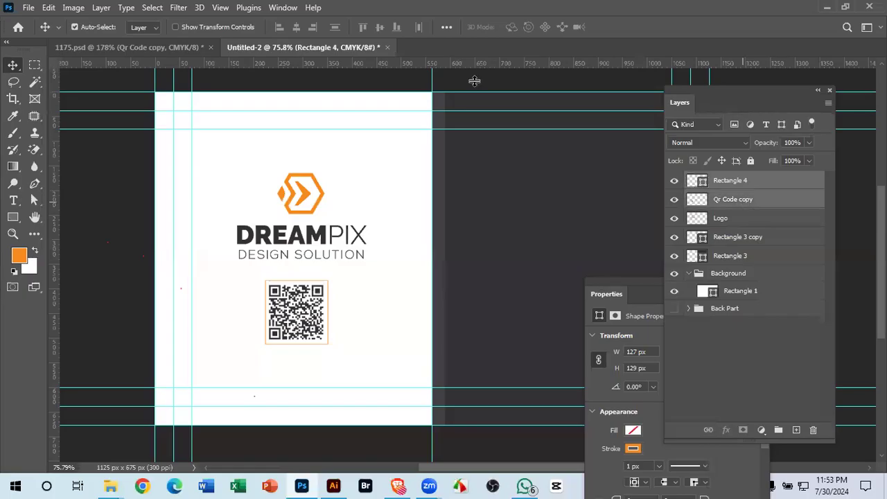
left_click(295, 28)
key("ctrl+space")
left_click_drag(316, 350, 391, 360)
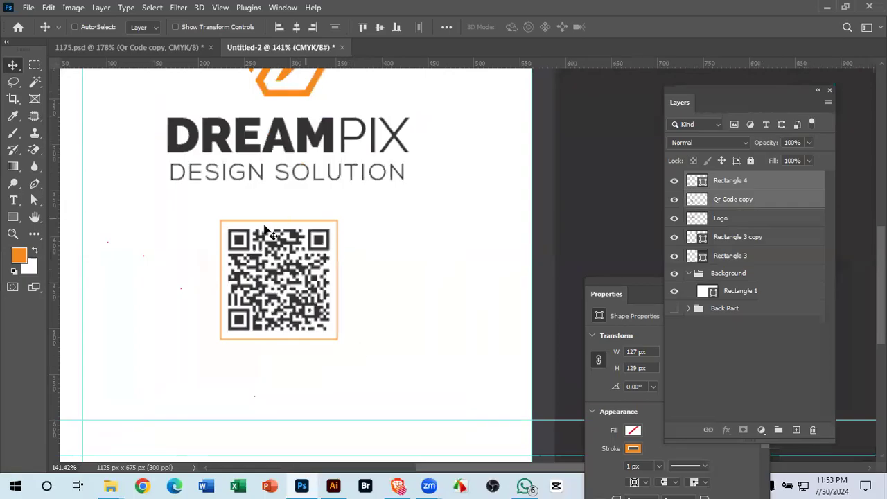
key("ctrl+space")
left_click_drag(321, 260, 296, 261)
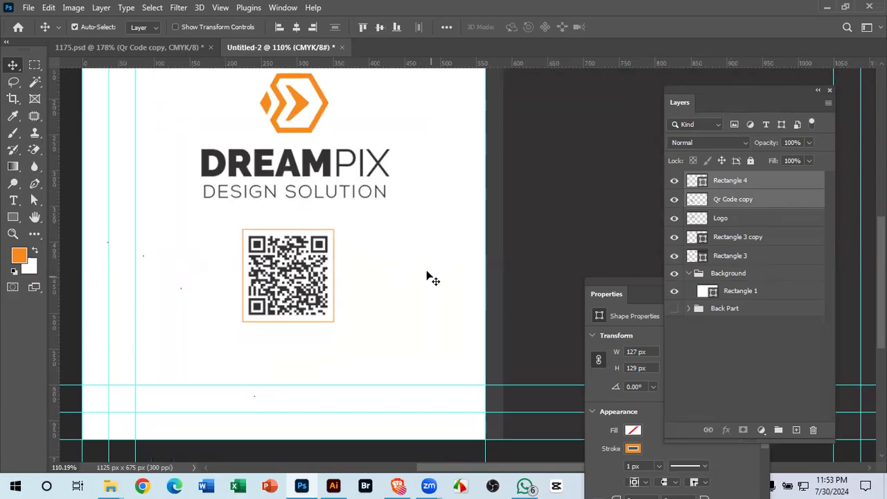
key("ctrl")
left_click_drag(427, 241, 391, 277)
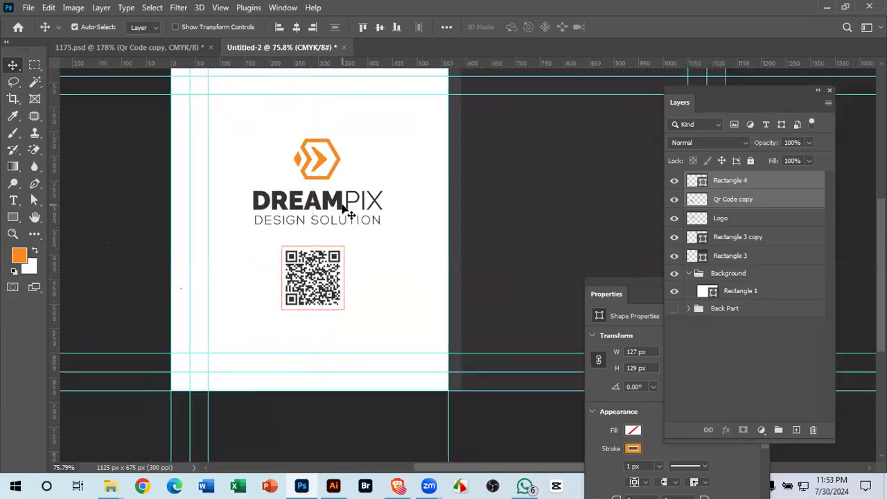
- Put the Logo layer in its own group, name the group Logo and collapse it
left_click(751, 220)
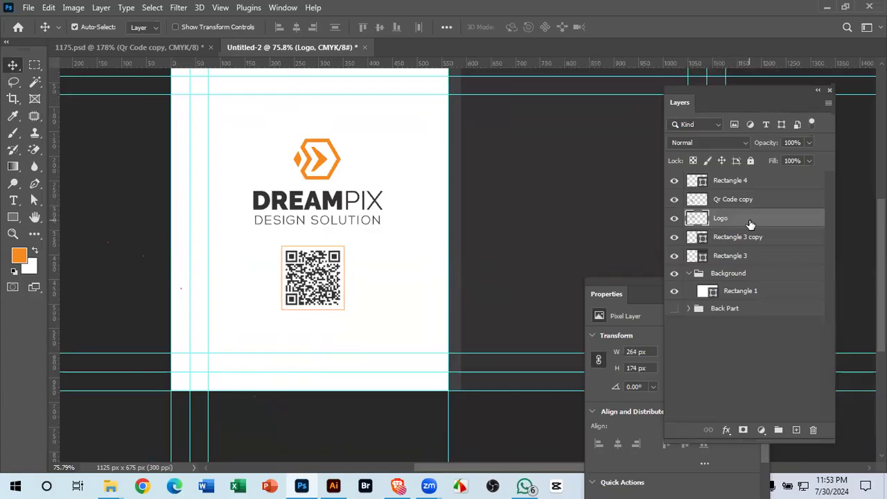
key("ctrl+g")
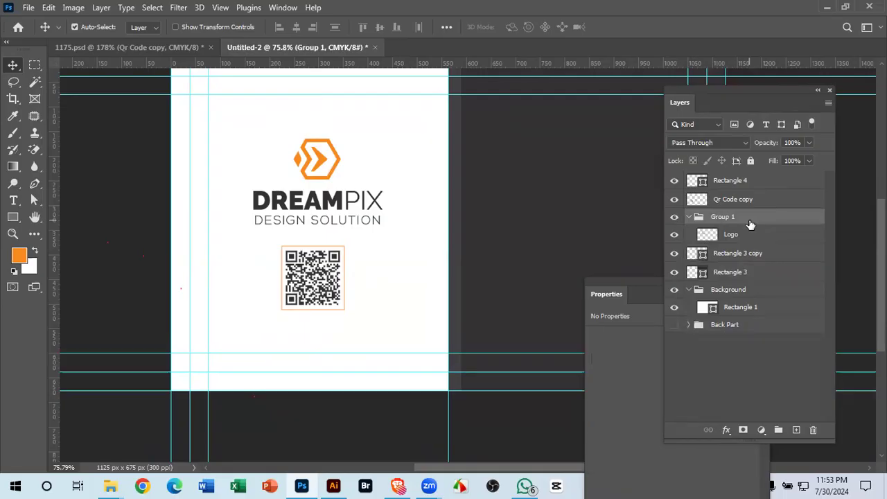
double_click(714, 218)
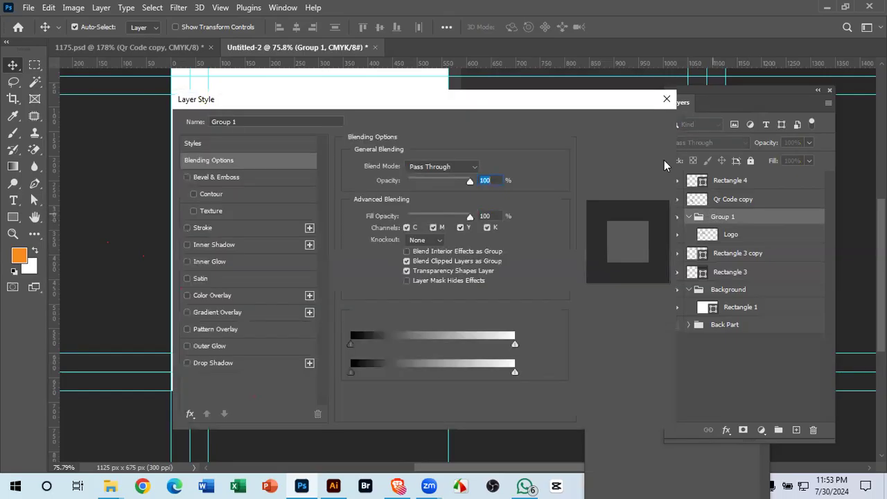
left_click(667, 99)
double_click(723, 216)
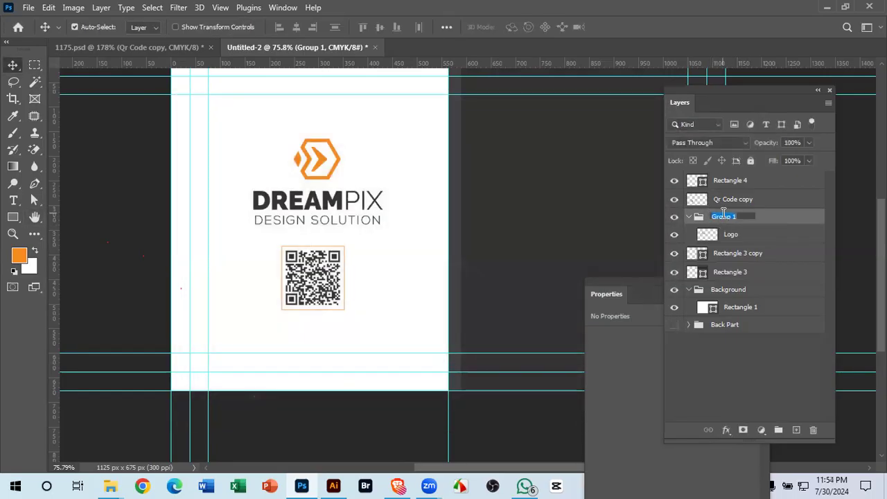
type("Logo")
key("Return")
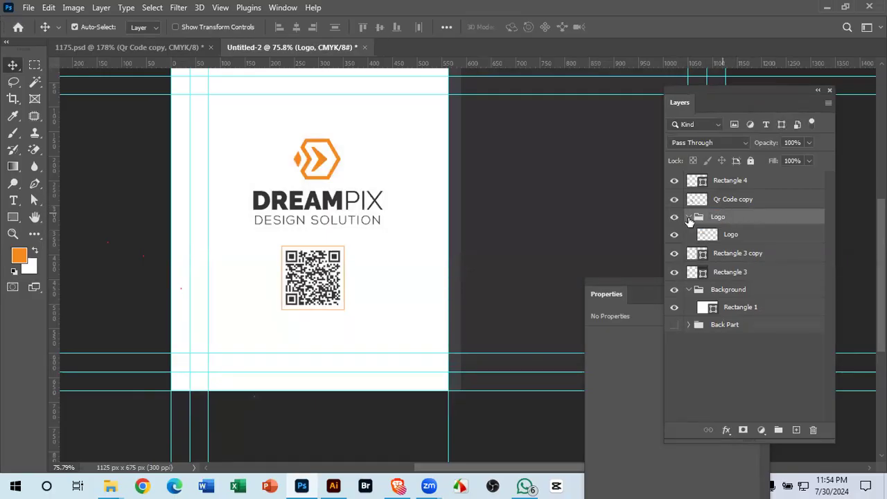
left_click(689, 218)
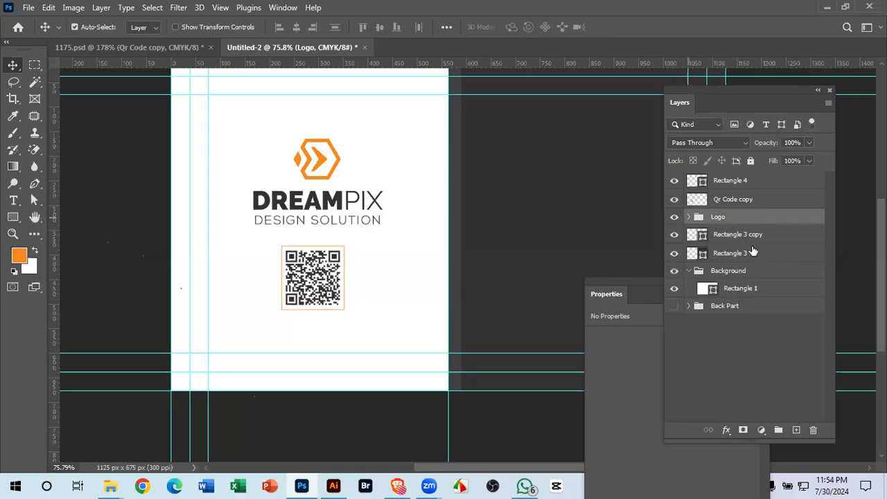
- Group the Qr Code copy and Rectangle 4 layers, name the group Qr Code and keep it selected
left_click(769, 200)
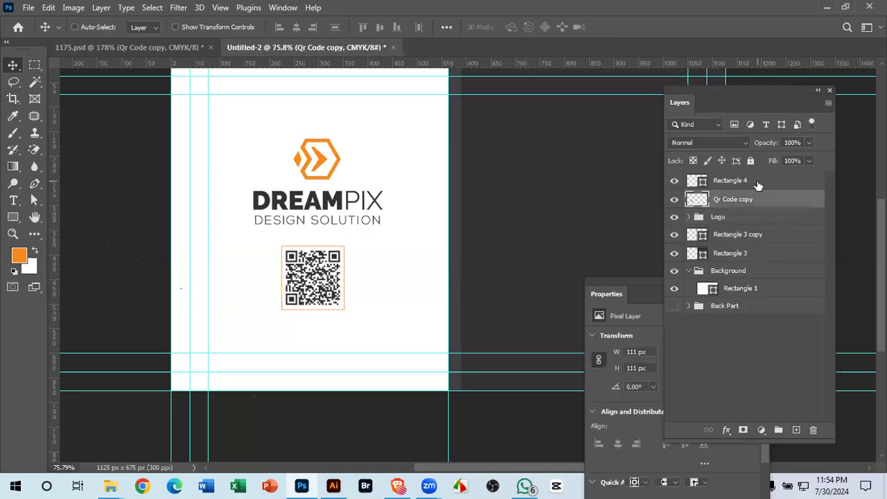
left_click(759, 181, "shift")
key("ctrl+g")
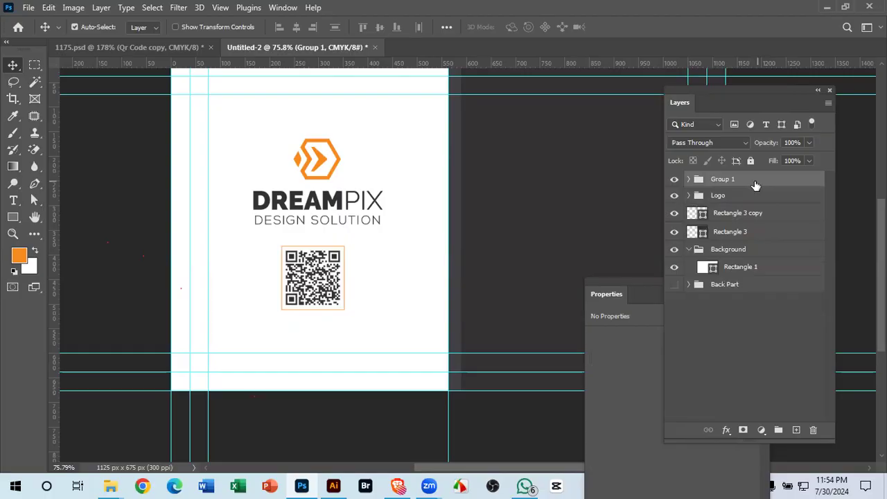
double_click(720, 178)
key("BackSpace")
key("Return")
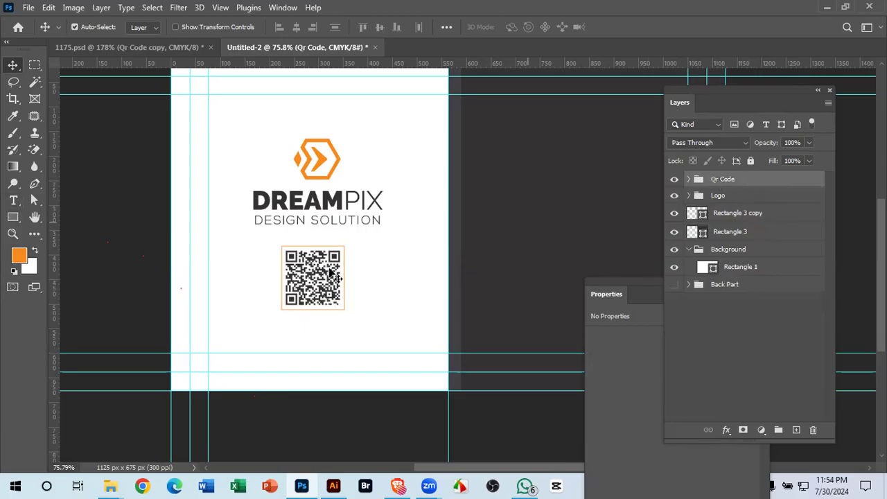
left_click(320, 286)
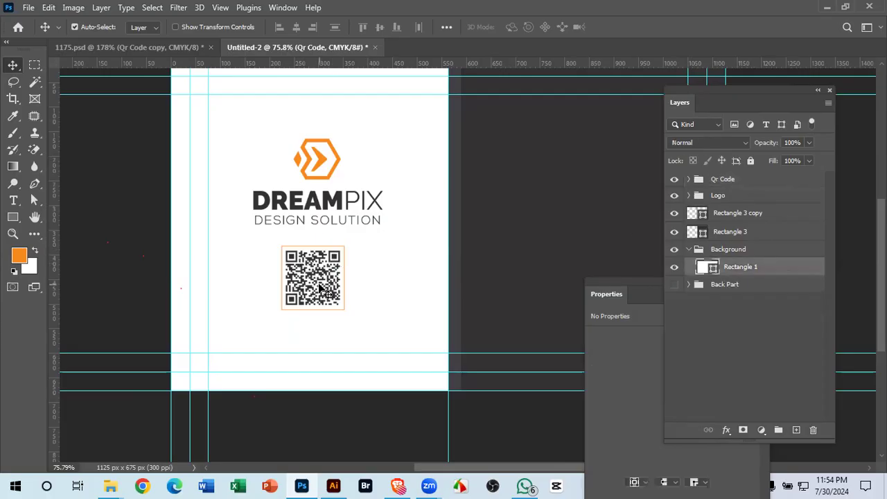
left_click(723, 180)
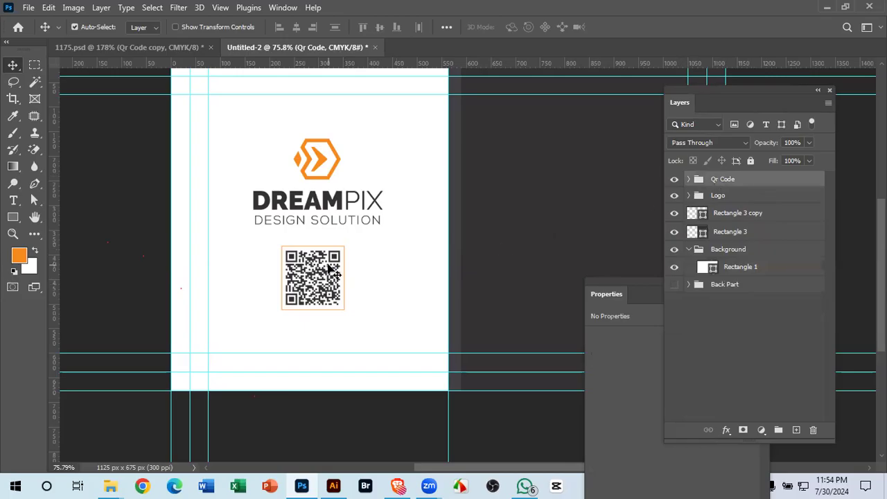
- Try moving the QR code, first alone and again together with its Rectangle 4 frame, and undo each move
left_click(331, 272)
left_click_drag(320, 274, 376, 271)
key("ctrl+z")
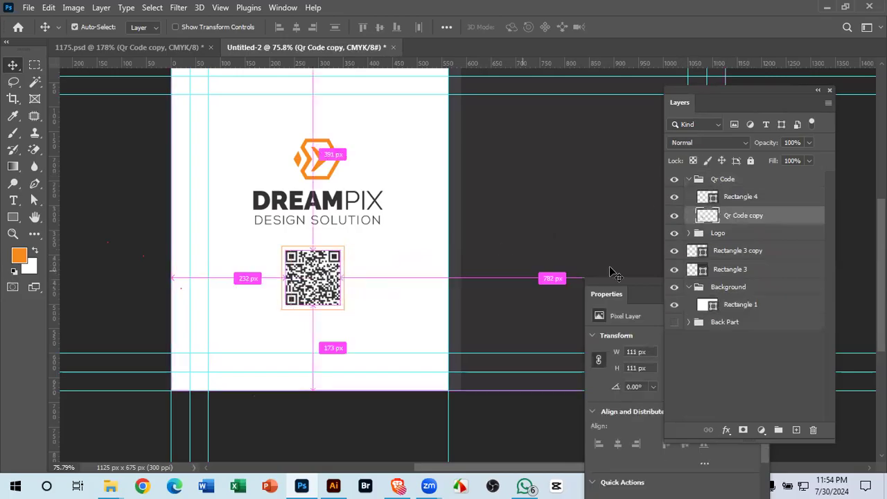
left_click(736, 197, "shift")
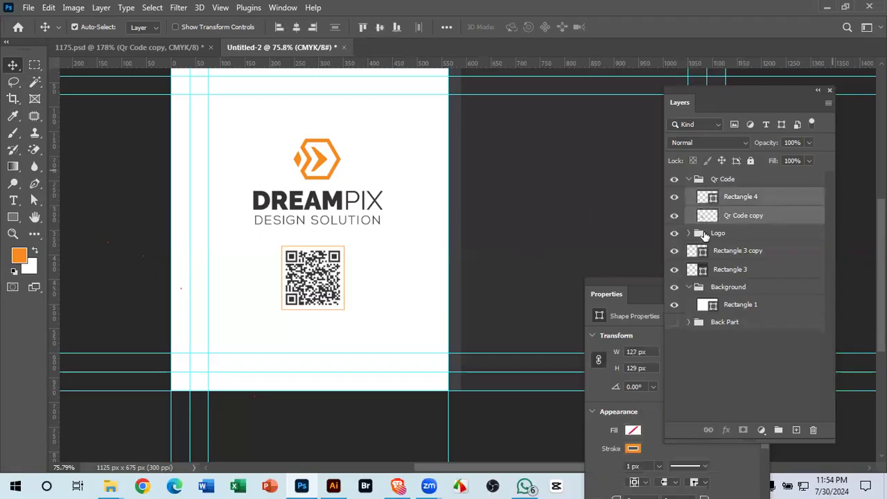
left_click_drag(311, 296, 315, 311)
key("ctrl+z")
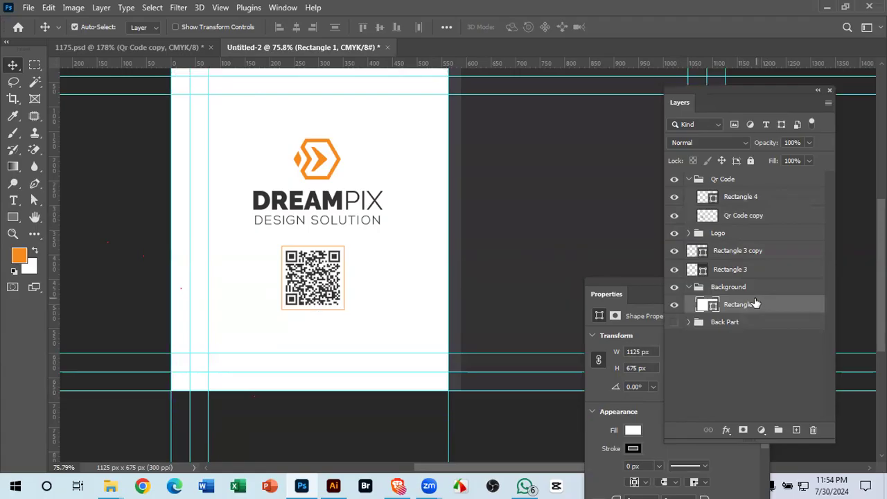
- Lock the white Rectangle 1 layer in the Background group of Untitled-2
left_click_drag(470, 249, 420, 294)
double_click(772, 305)
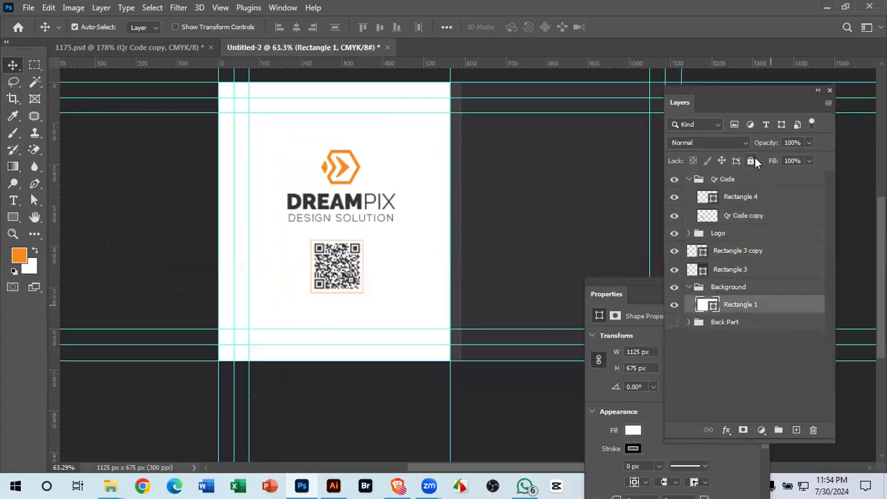
left_click(752, 160)
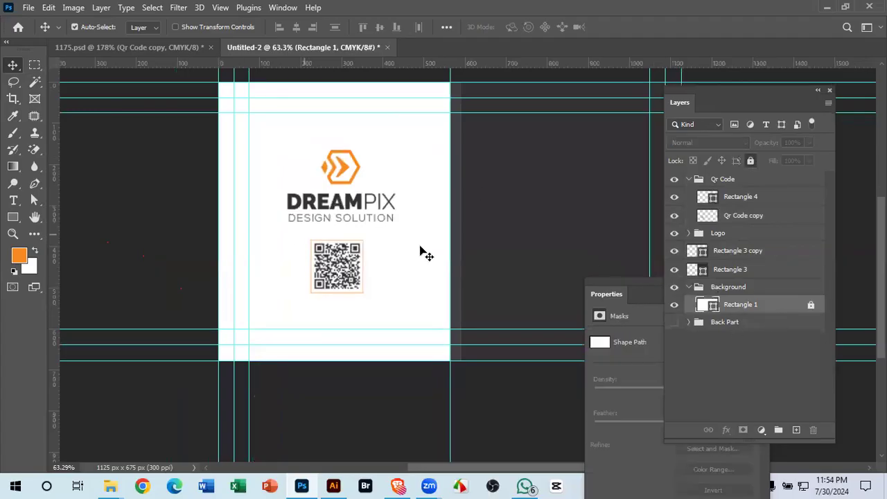
- Move the Qr Code copy and Rectangle 4 layers together farther down, keeping them centred beneath the DREAMPIX logo
left_click(756, 214)
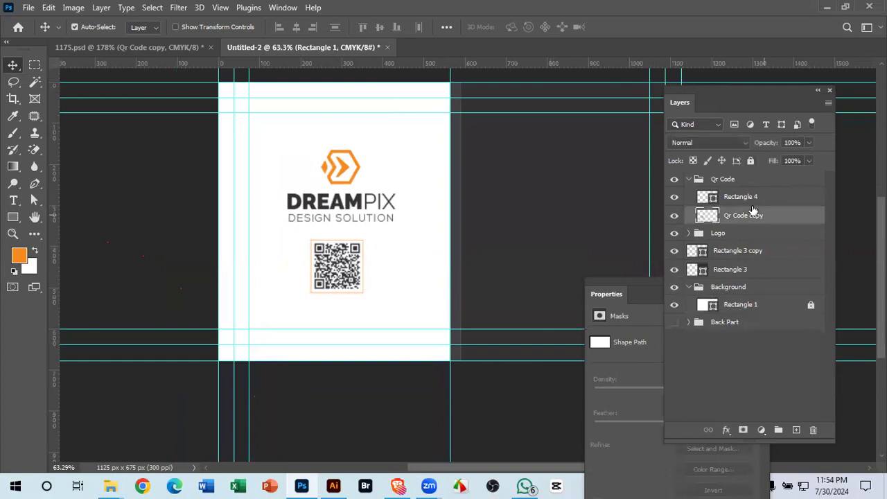
left_click(746, 201, "ctrl")
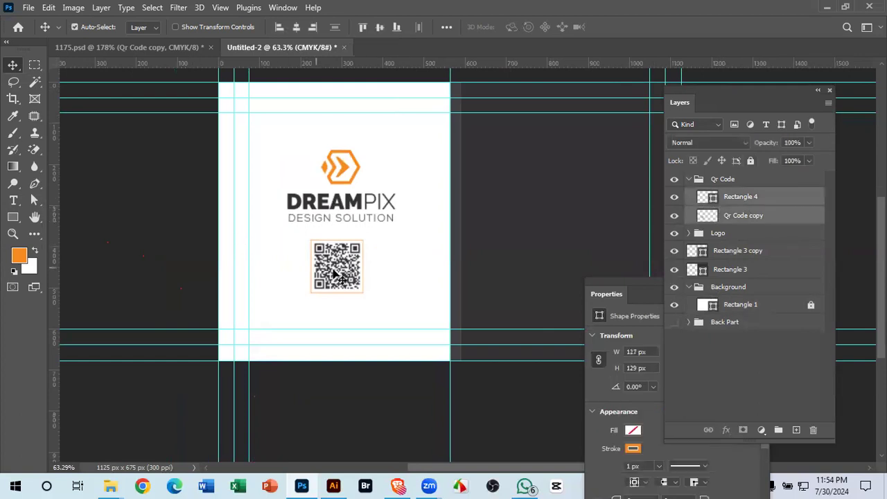
left_click_drag(337, 280, 339, 296)
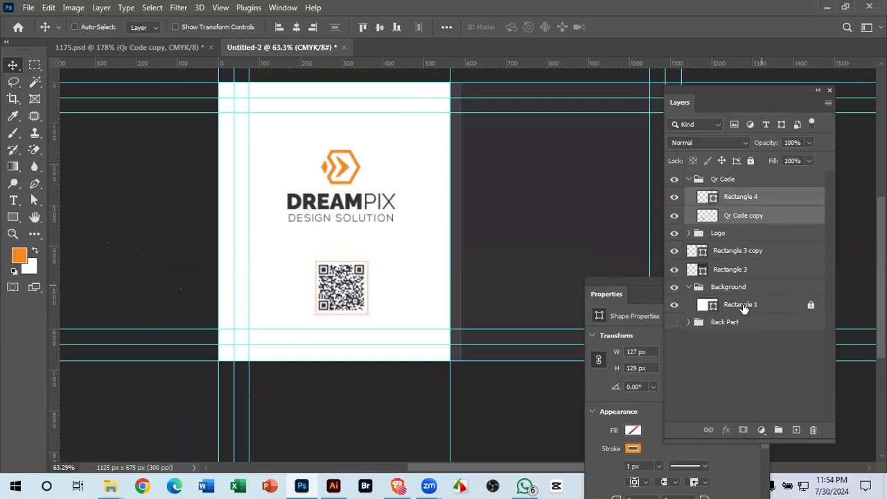
key("ctrl+space")
mouse_move(318, 283)
left_mouse_down()
mouse_move(349, 287)
mouse_move(330, 270)
left_mouse_up()
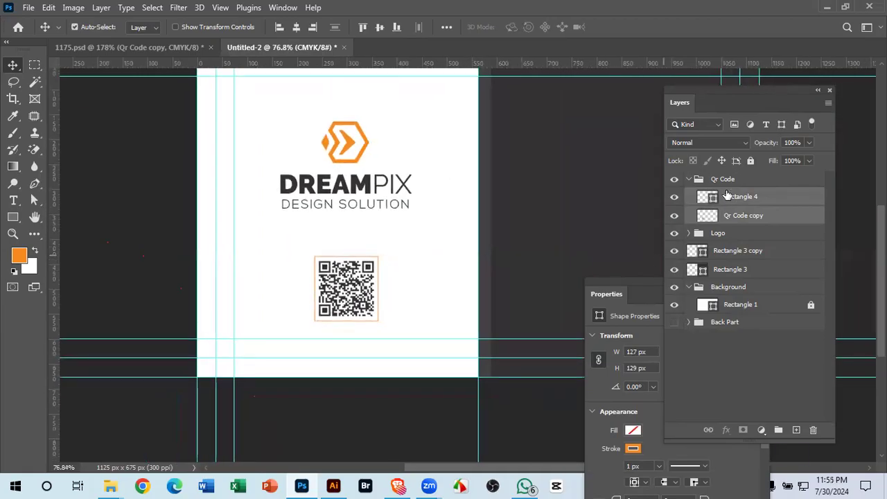
- Add the Logo layer to the selected QR code layers and collapse the Qr Code and Logo groups
left_click(689, 234)
key("ctrl")
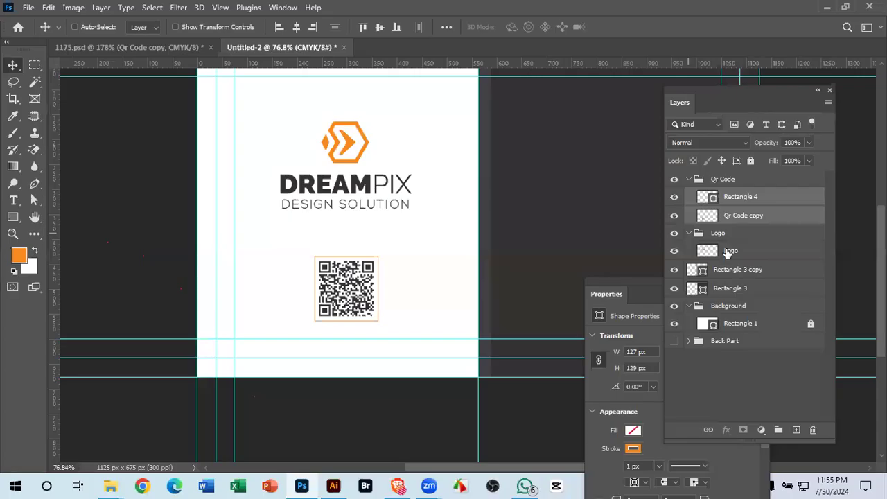
left_click(730, 251, "ctrl")
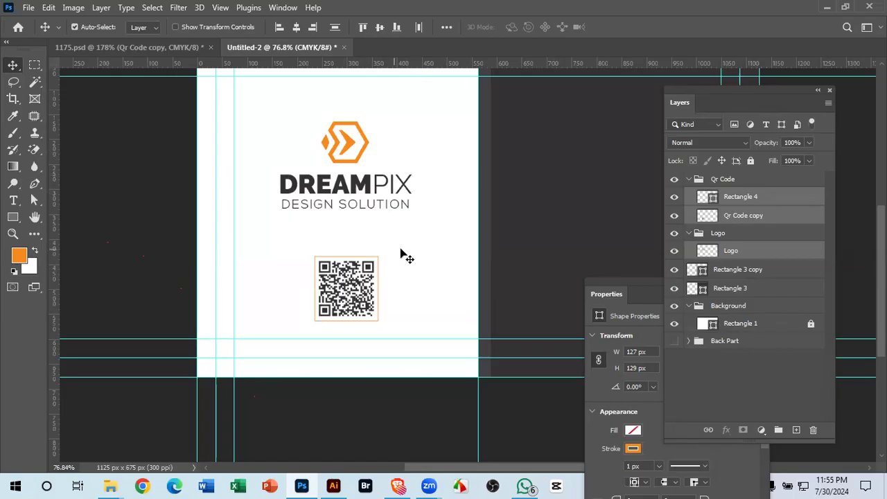
scroll(343, 195, "down", 2)
scroll(343, 195, "down", 3)
scroll(410, 271, "up", 5)
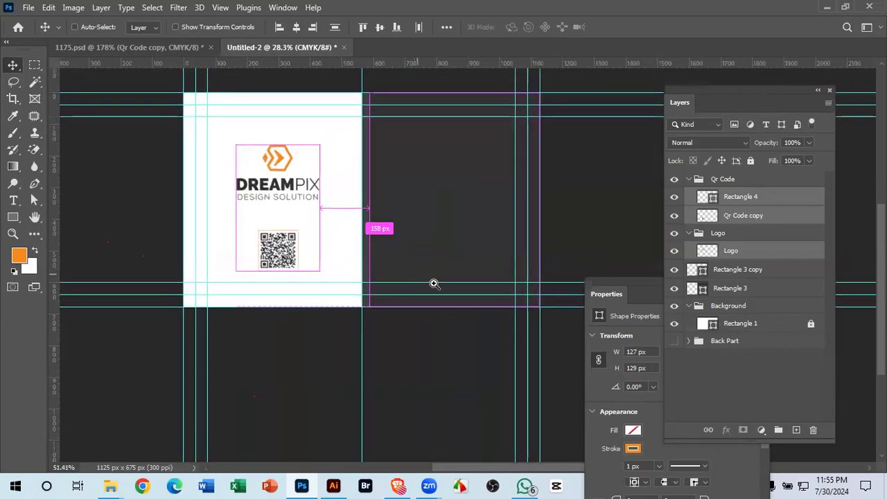
left_click(688, 179)
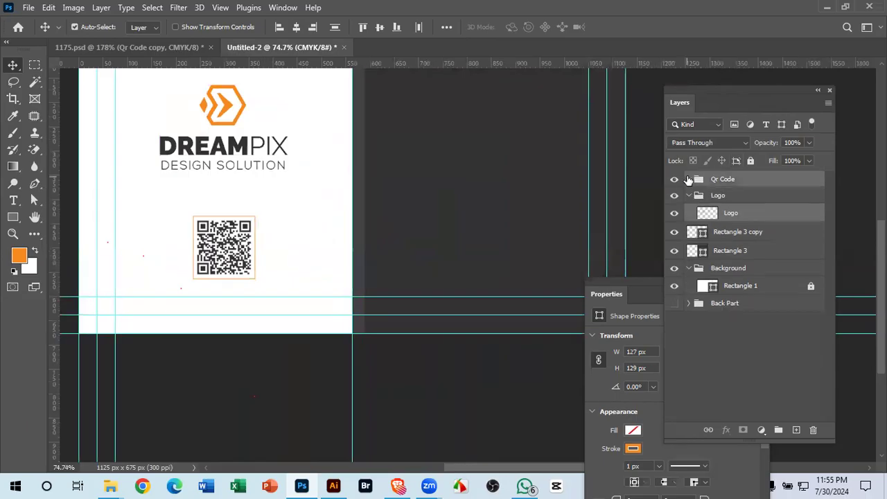
left_click(688, 195)
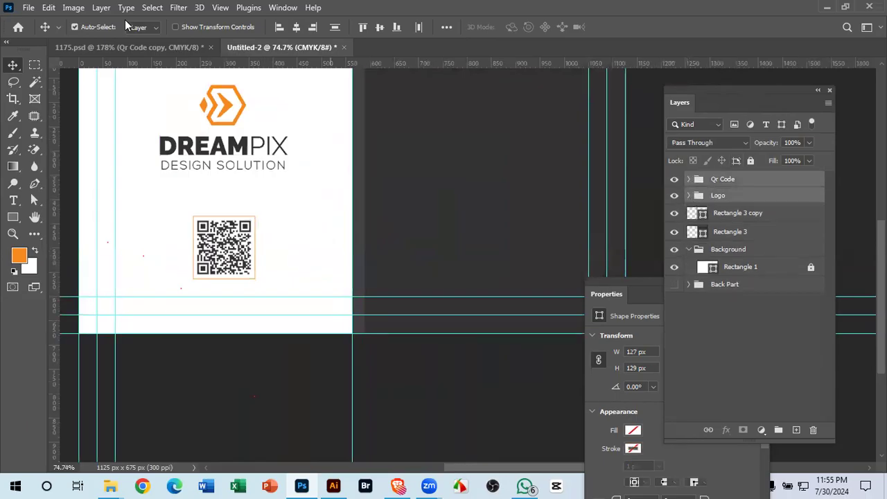
- In 1175.psd, identify the layer of the white person symbol beside the name by selecting it and toggling its visibility
left_click(106, 46)
scroll(337, 238, "down", 3)
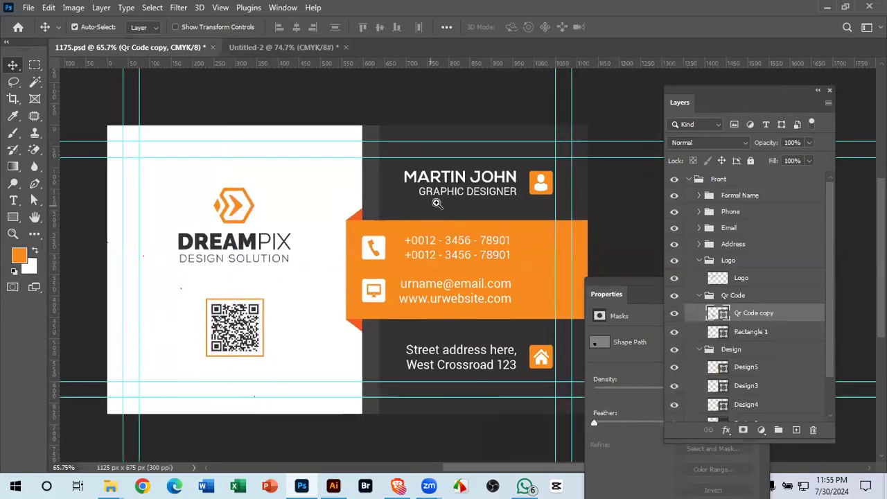
scroll(474, 261, "down", 2)
mouse_move(484, 218)
left_mouse_down()
mouse_move(526, 246)
mouse_move(494, 219)
left_mouse_up()
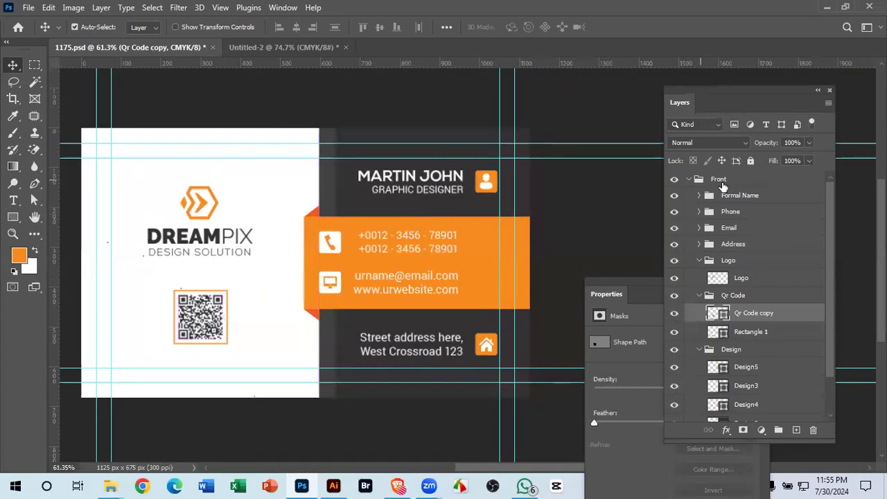
left_click(491, 190)
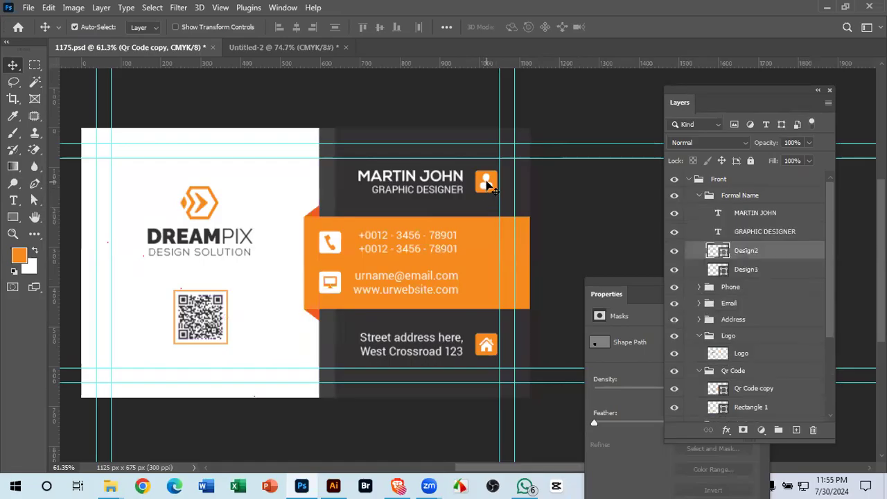
left_click(673, 250)
left_click(674, 250)
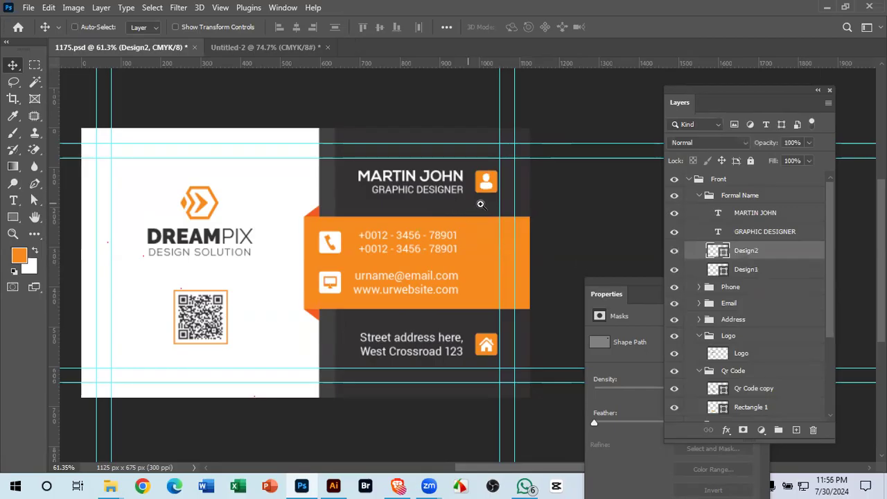
scroll(478, 205, "up", 3)
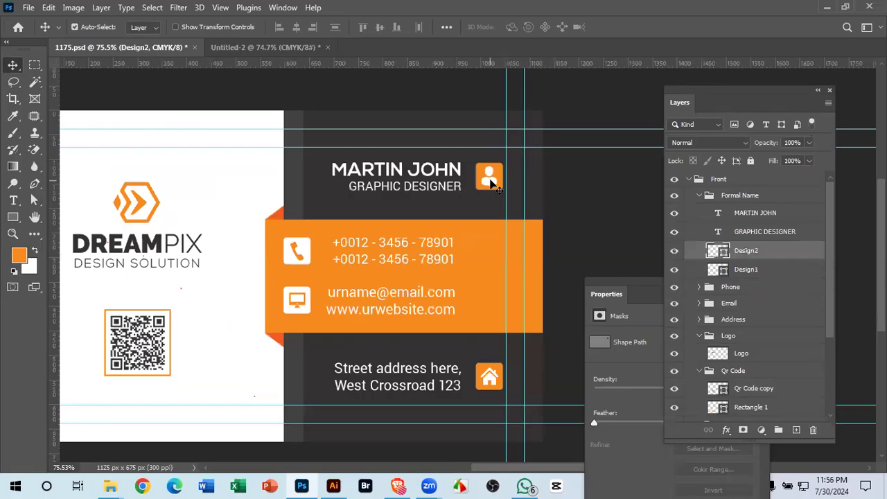
- Copy the Design2 and Design1 layers of the person icon from 1175.psd and paste them into Untitled-2
left_click(763, 274, "shift")
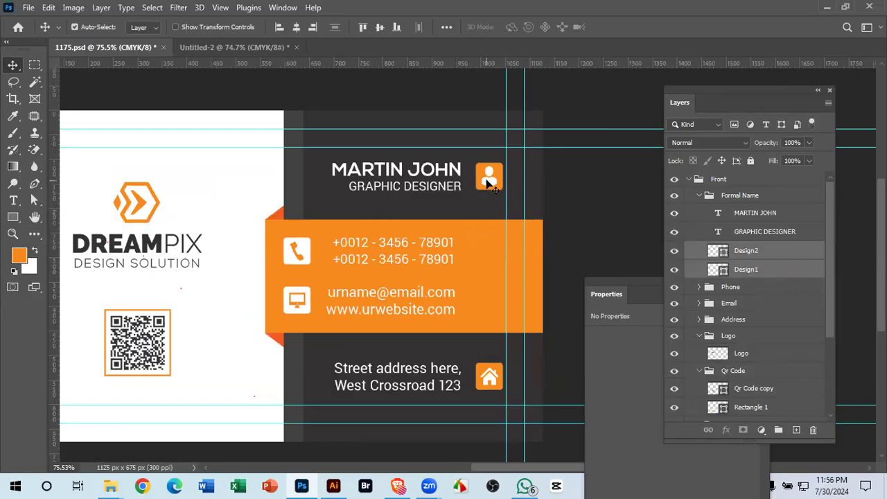
key("ctrl")
left_click_drag(193, 81, 231, 53)
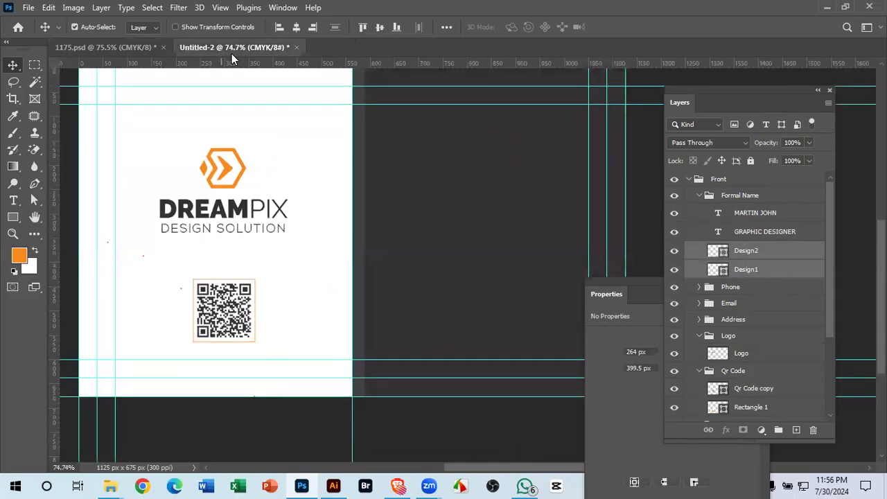
left_click_drag(462, 217, 351, 301)
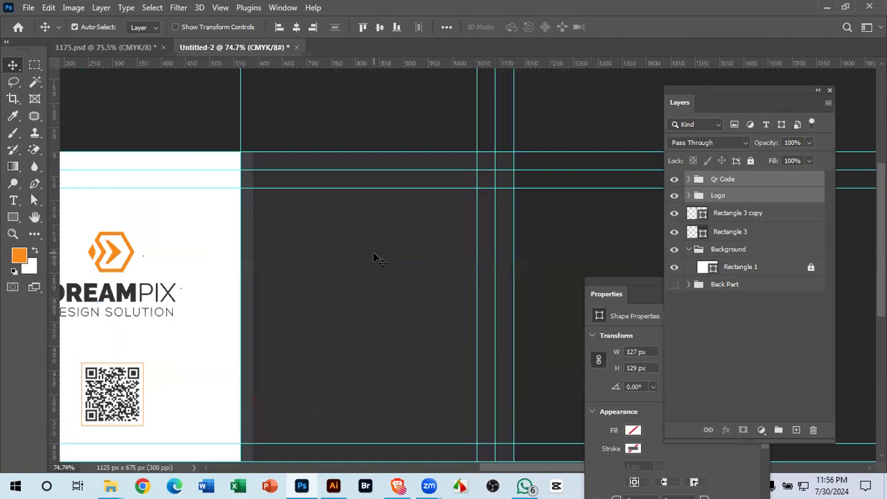
left_click(103, 47)
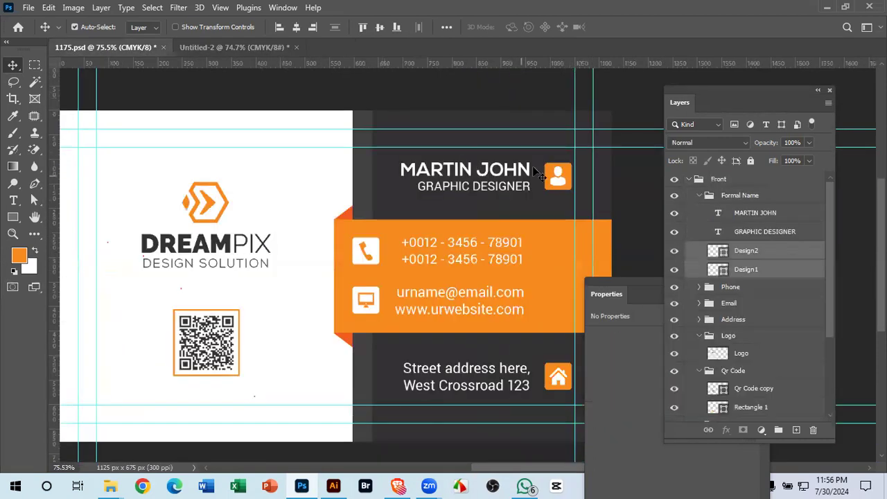
scroll(460, 238, "down", 2)
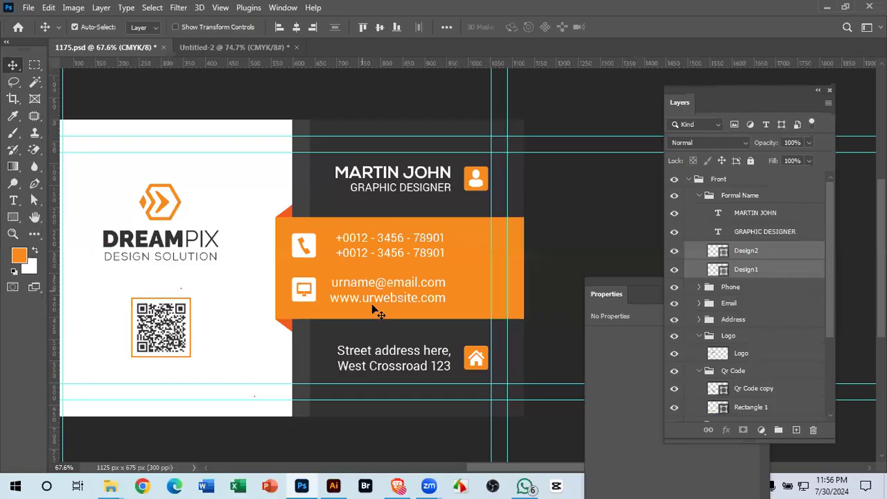
left_click(234, 47)
scroll(454, 252, "down", 2)
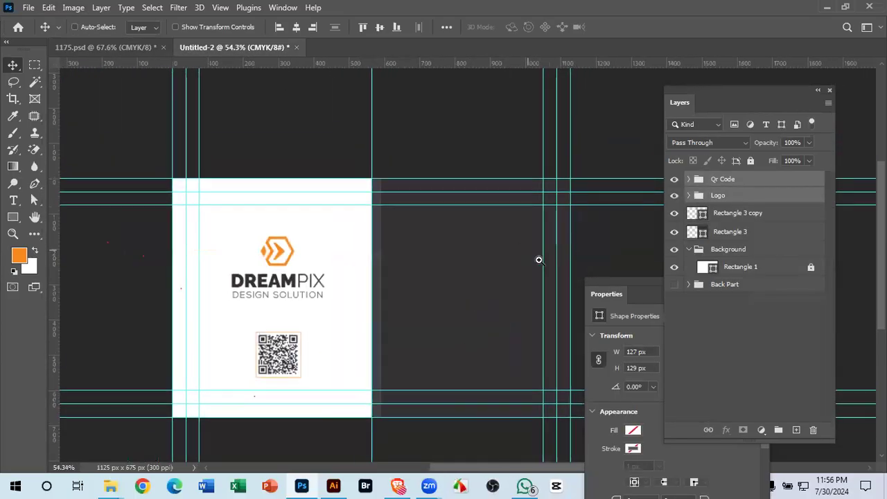
scroll(506, 254, "up", 3)
key("ctrl+v")
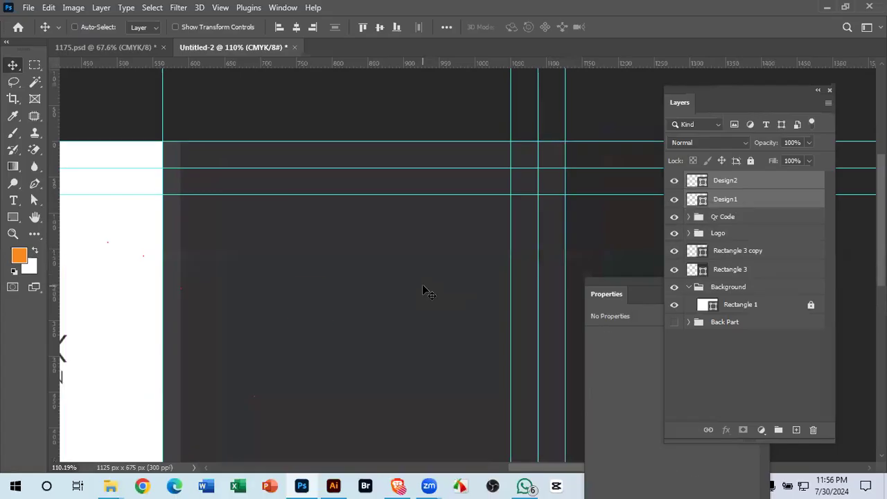
- Place the person icon on the dark area of Untitled-2, just inside the corner of the upper and right inner guides
left_click_drag(328, 313, 506, 236)
left_click_drag(553, 278, 515, 273)
key("Left")
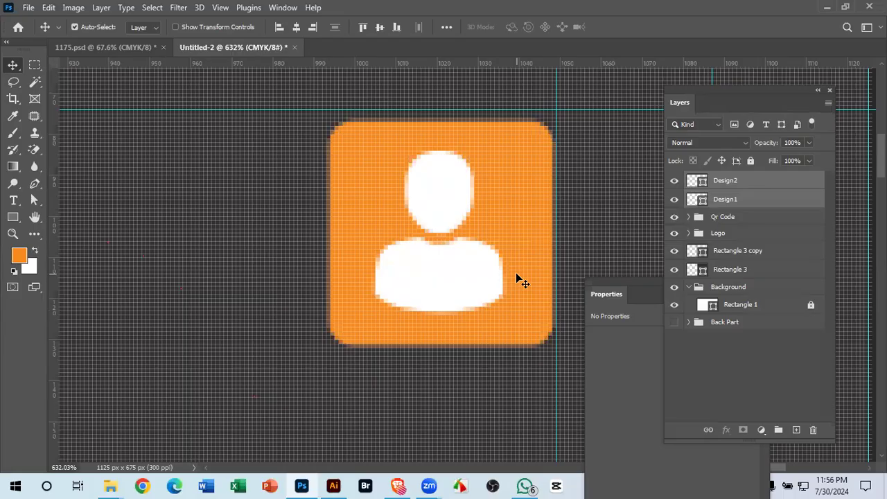
left_click_drag(451, 305, 360, 233)
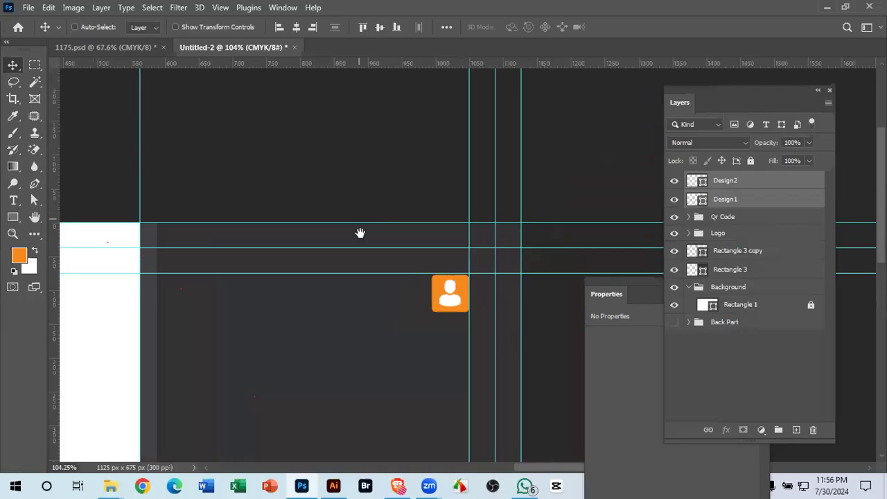
left_click(400, 362, "ctrl")
- In 1175.psd, copy the name text above GRAPHIC DESIGNER, check its font and size settings, and exit text editing
left_click(61, 47)
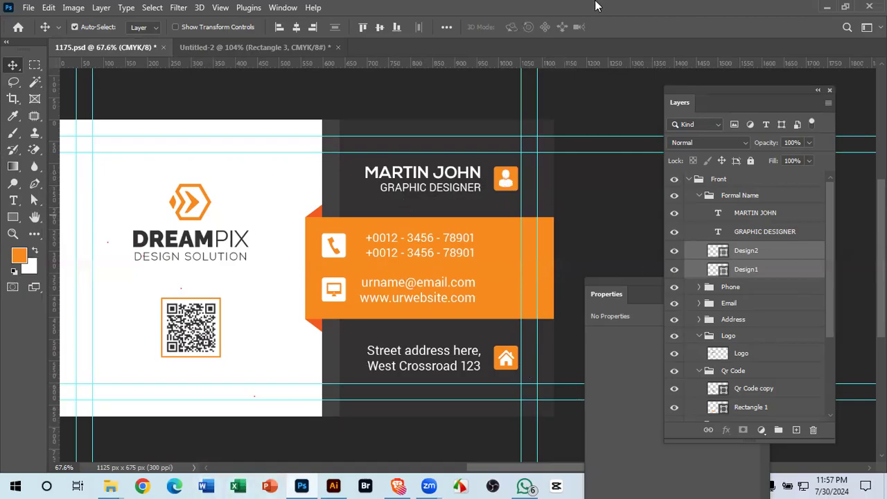
left_click(461, 174)
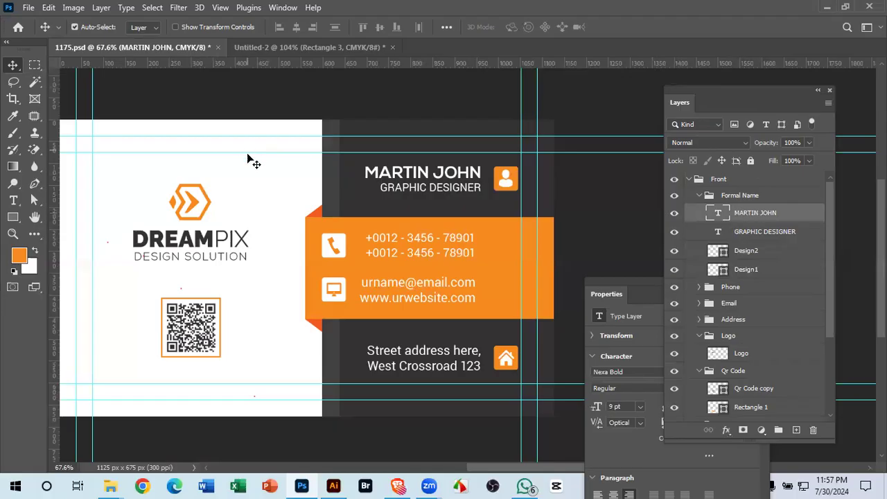
double_click(435, 172)
key("ctrl+c")
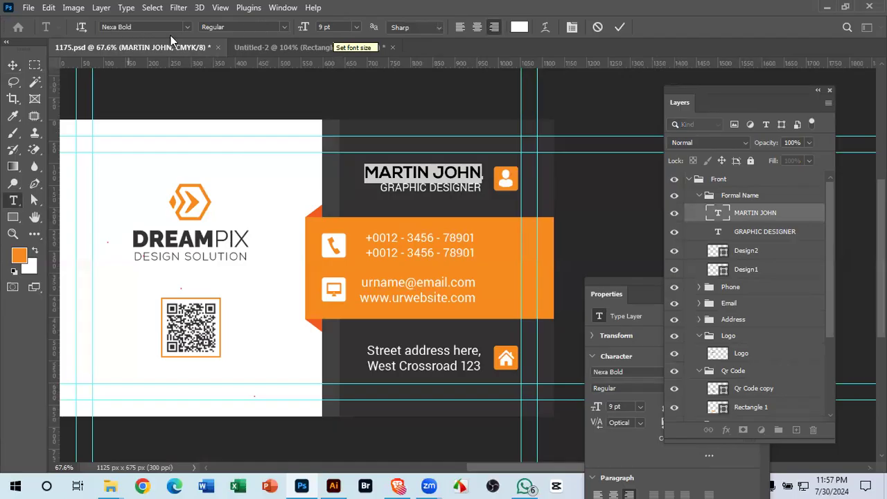
left_click(619, 28)
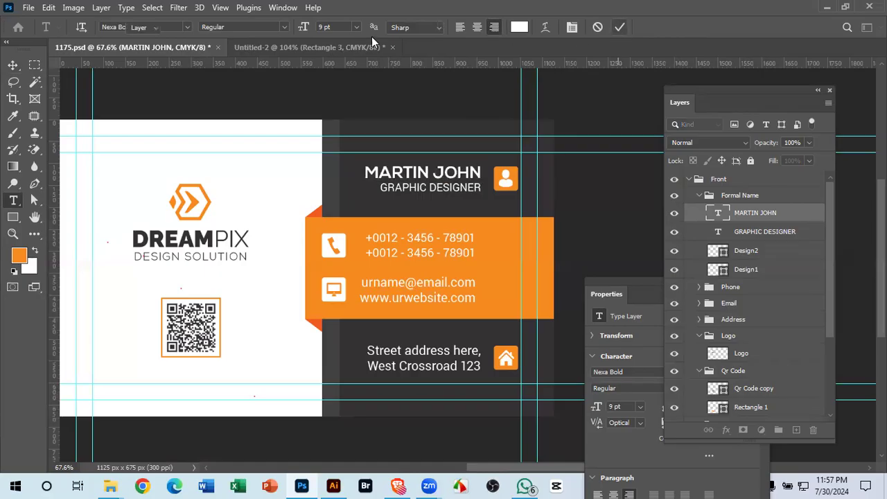
key("v")
- Paste the copied name as a new text layer above Design2 on the dark area of Untitled-2 and commit it
left_click(317, 48)
left_click_drag(483, 218, 450, 359)
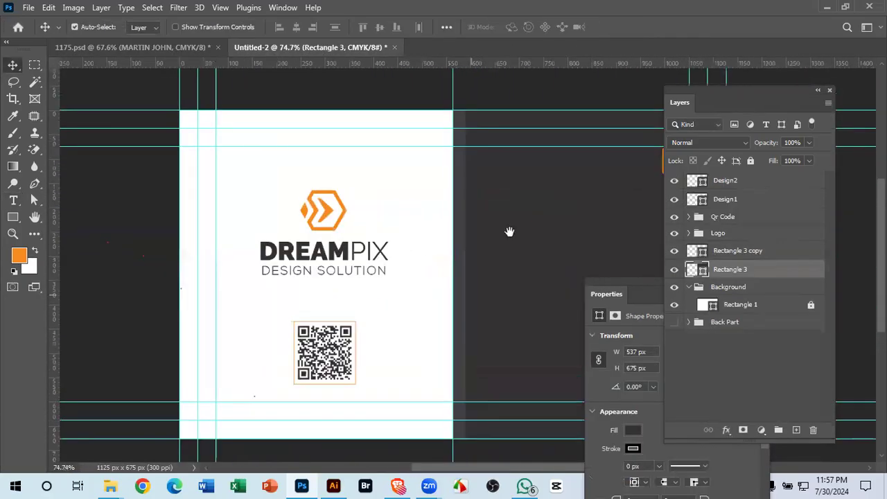
left_click_drag(563, 208, 315, 248)
left_click(747, 181)
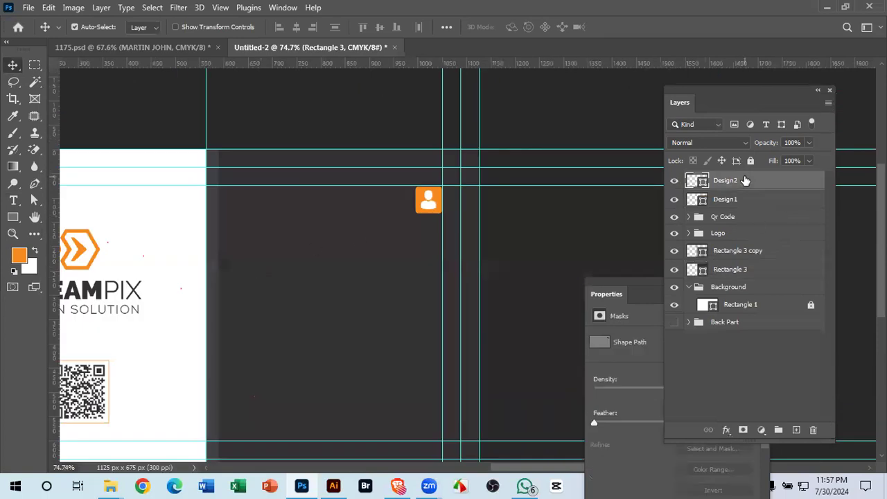
left_click(14, 200)
left_click(295, 210)
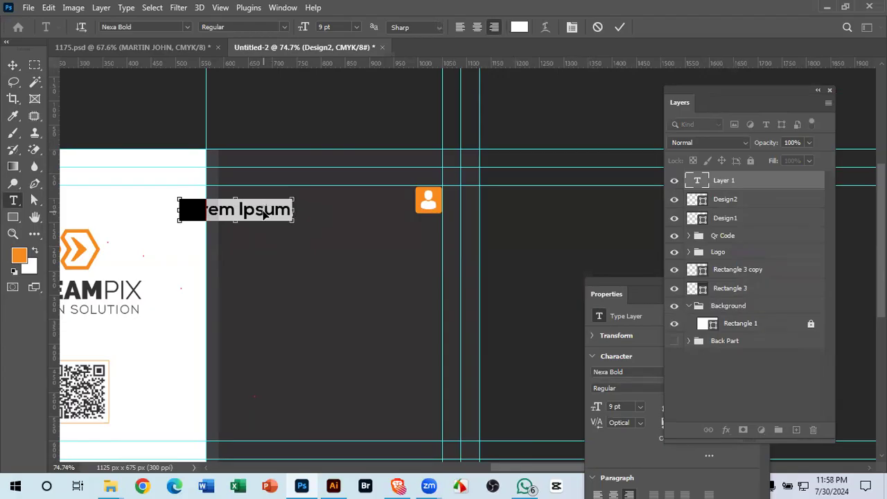
key("ctrl+v")
left_click(621, 29)
- Move the name text directly beside the person icon and place a duplicate of it just below
left_click_drag(242, 219, 292, 208)
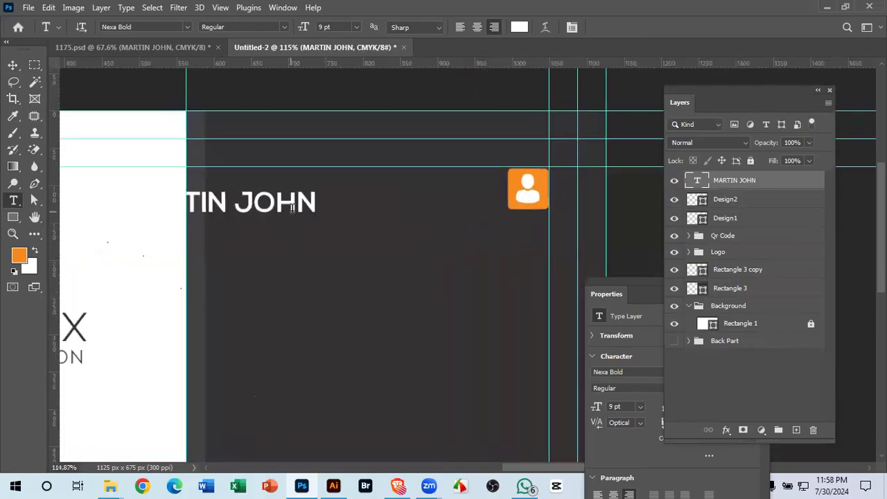
key("v")
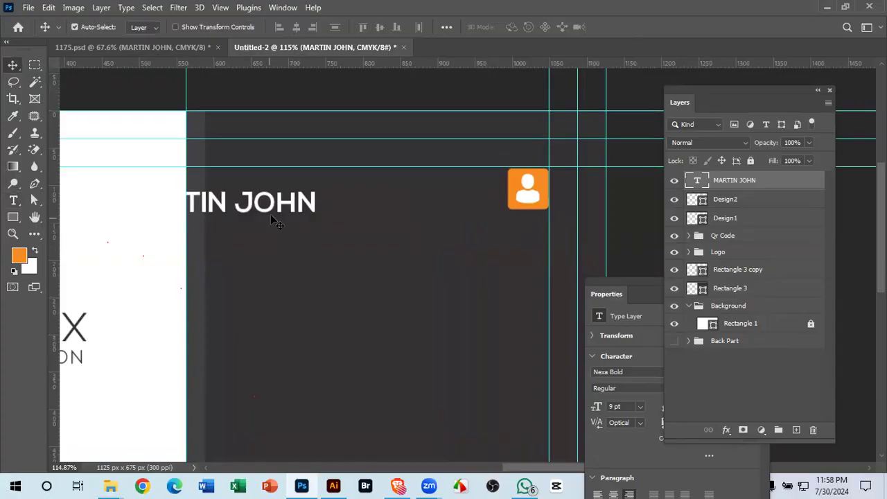
left_click_drag(269, 208, 462, 214)
left_click(398, 486)
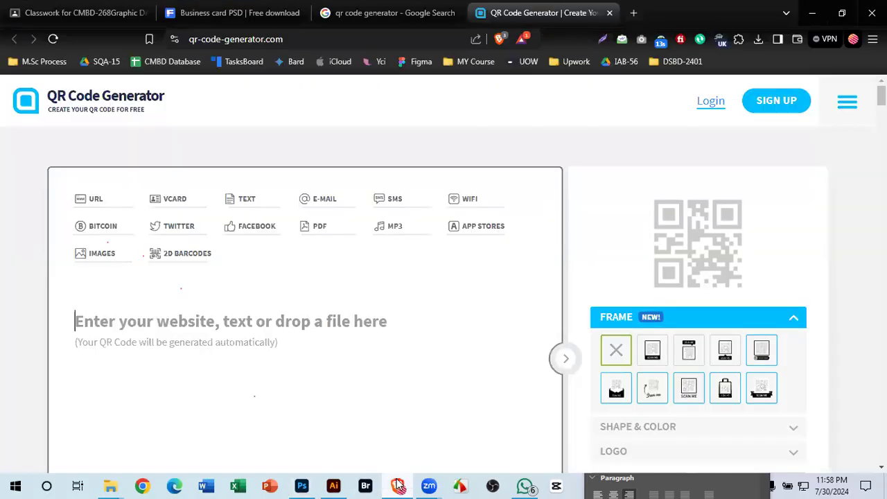
left_click(303, 486)
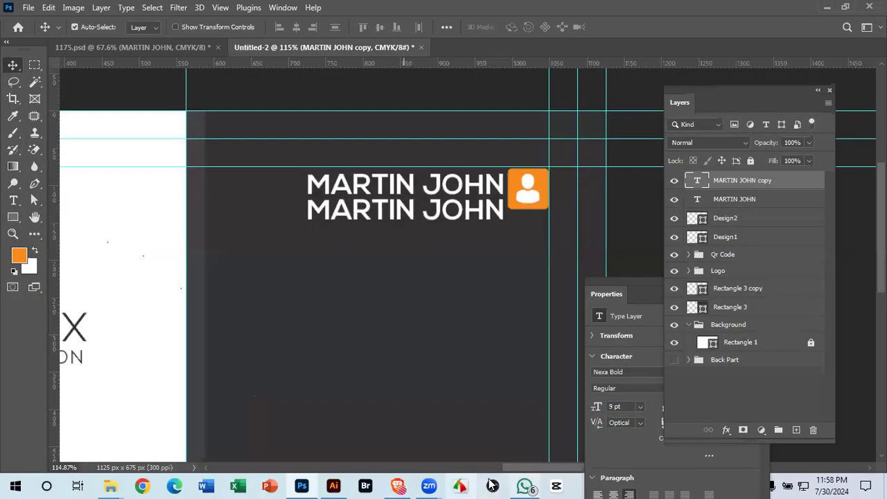
left_click(332, 486)
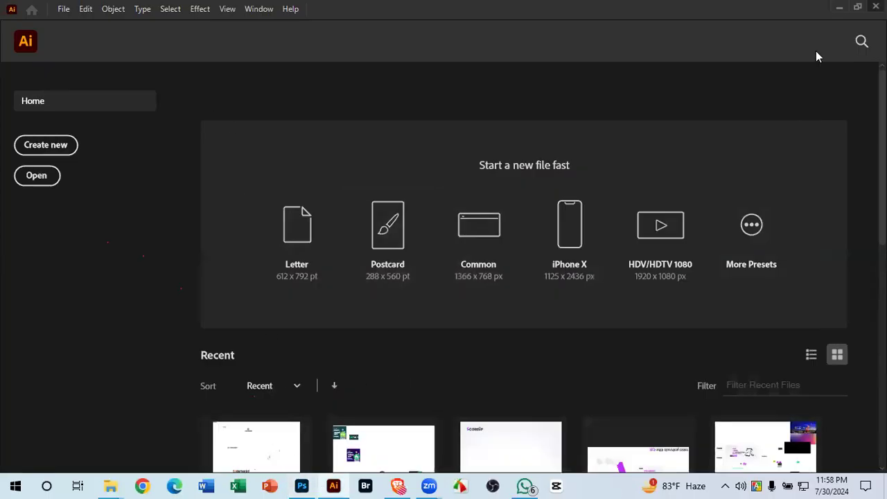
left_click(303, 486)
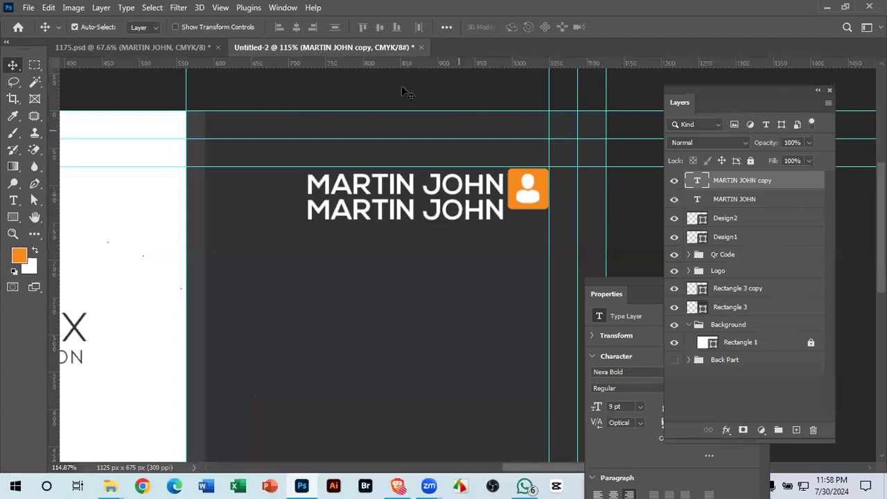
- In 1175.psd, copy the GRAPHIC DESIGNER text under the name and exit text editing
left_click(165, 49)
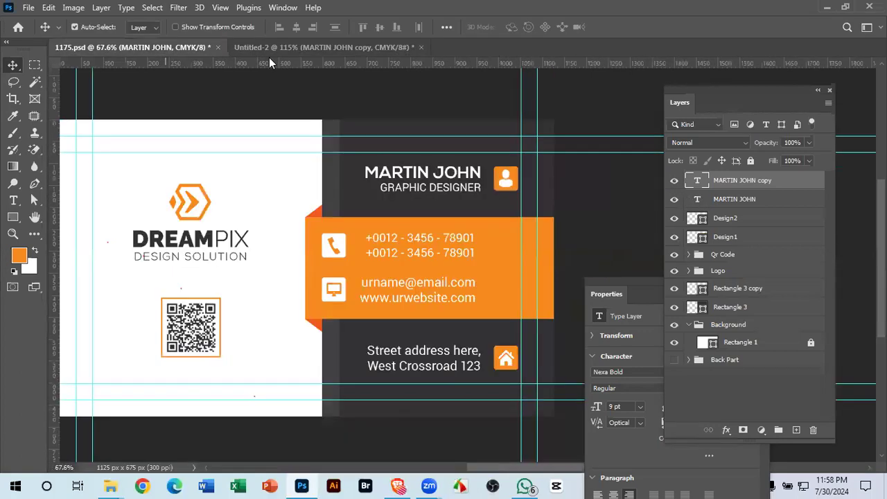
left_click(424, 193)
double_click(428, 190)
key("ctrl+c")
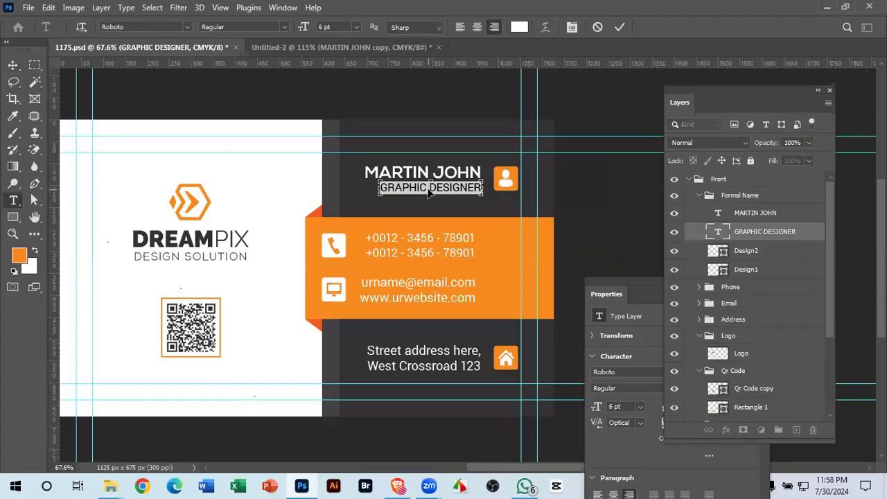
left_click(620, 27)
key("v")
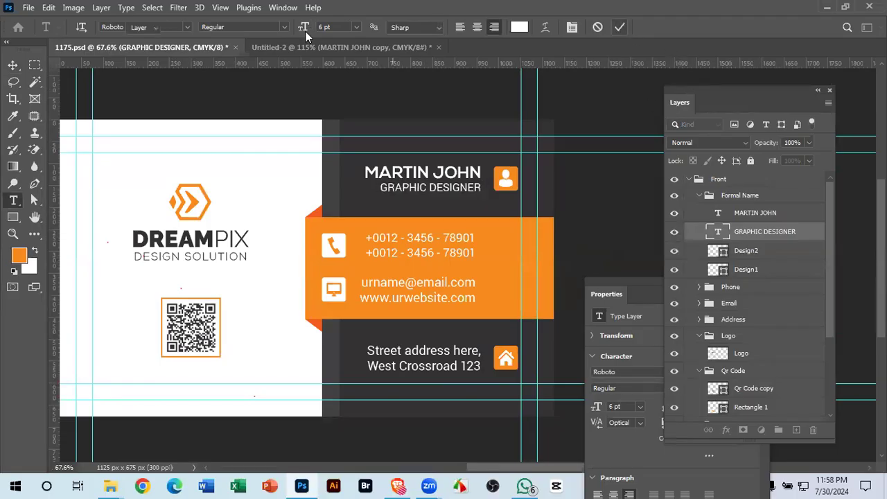
- Replace the lower duplicate of the name in Untitled-2 with the copied GRAPHIC DESIGNER text in Roboto Regular, 6 pt
left_click(330, 47)
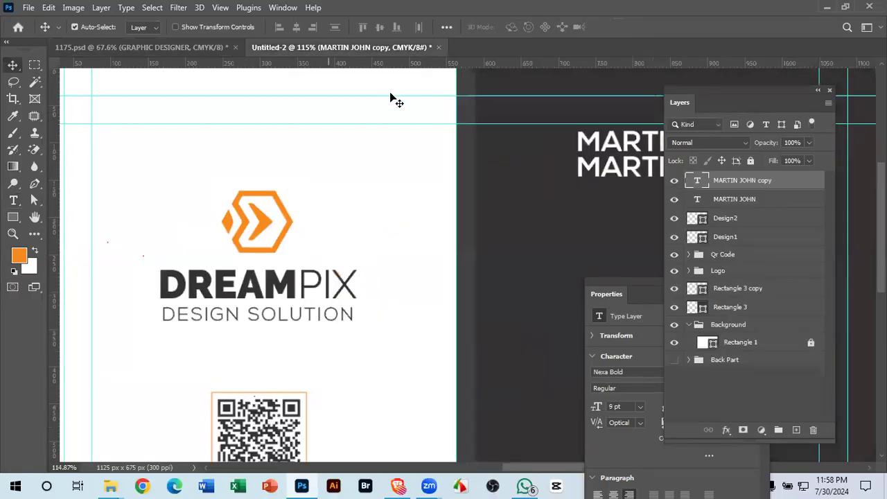
double_click(615, 166)
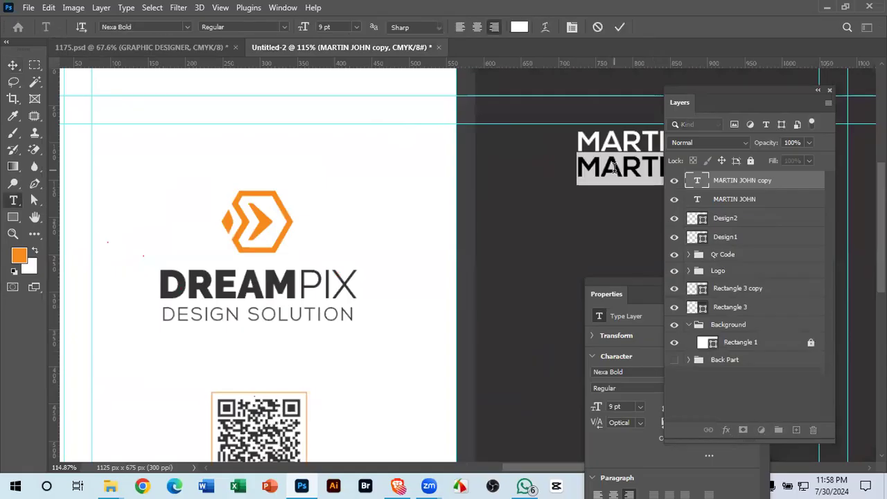
key("ctrl+v")
left_click(621, 27)
key("v")
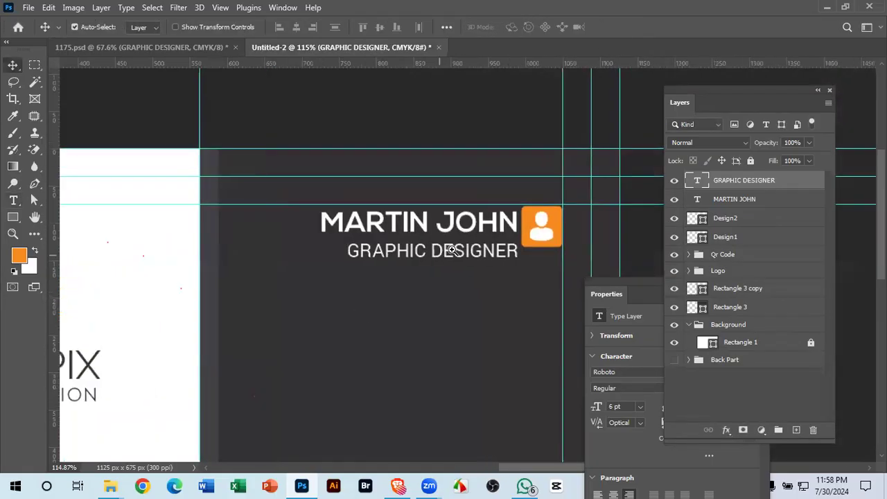
- Move the GRAPHIC DESIGNER line up closer to the name and align the right edges of both text layers
scroll(529, 252, "up", 5)
left_click_drag(540, 224, 540, 211)
left_click_drag(541, 287, 538, 260)
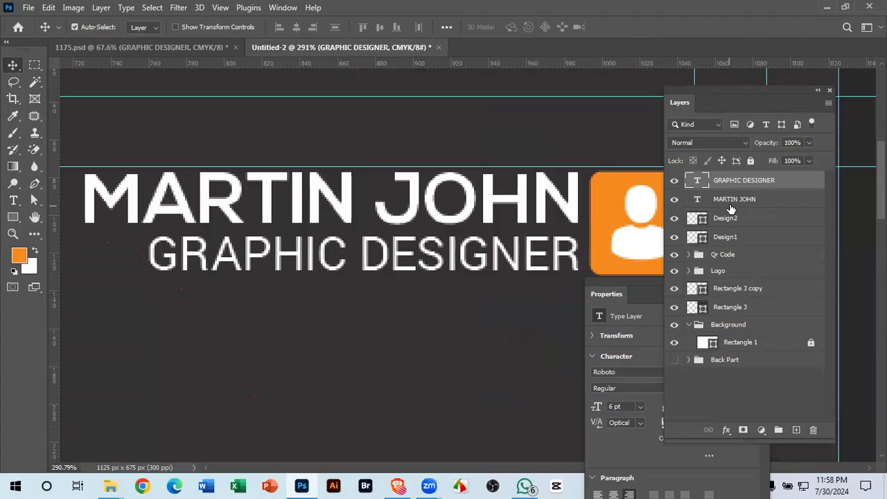
left_click(768, 200, "shift")
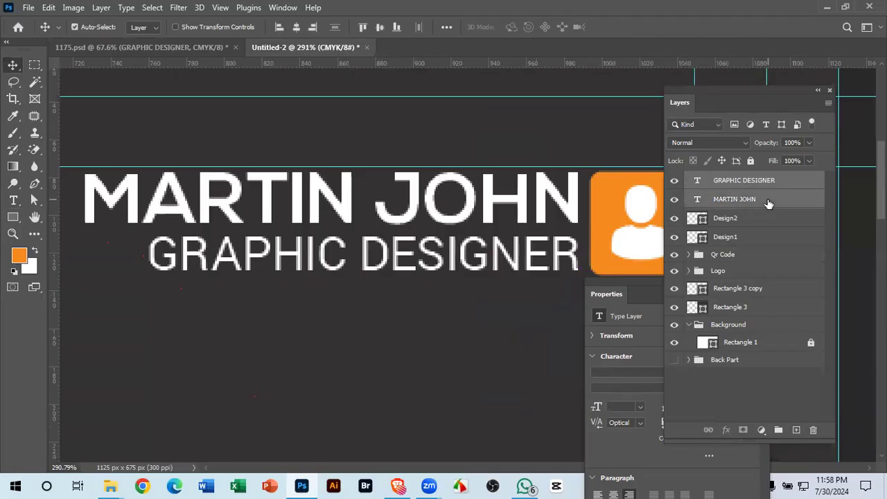
left_click(313, 27)
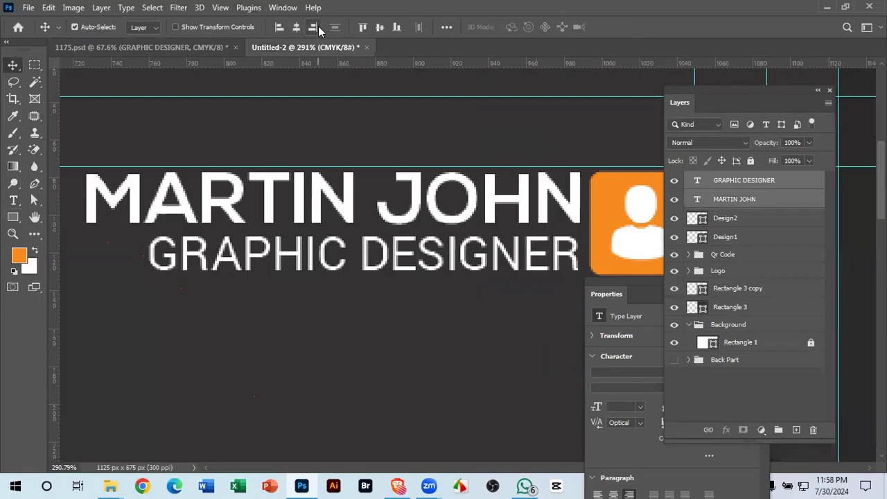
- Try to group the two text layers with Design2 and Design1, undo the grouping, and select Design1 alone
scroll(561, 254, "down", 5)
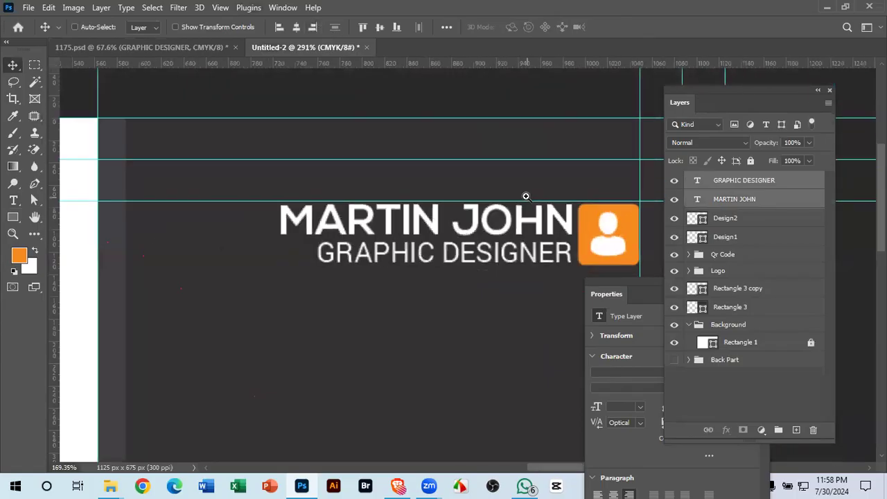
scroll(576, 234, "up", 2)
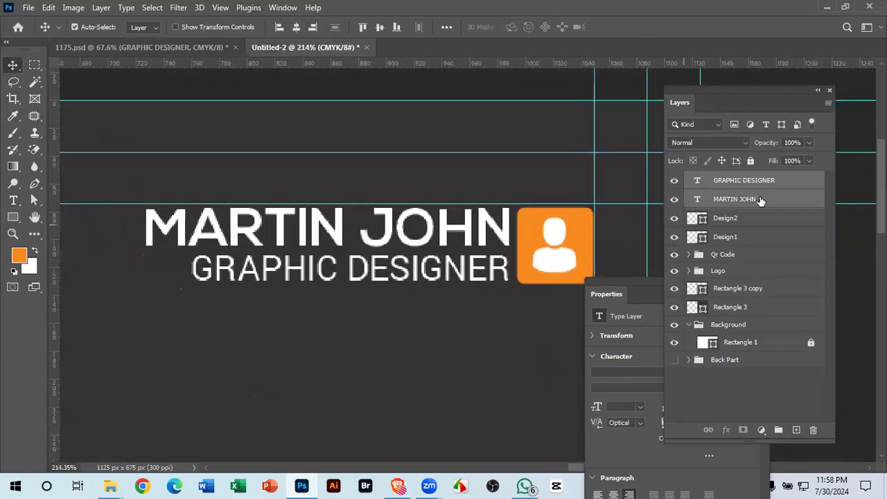
left_click(745, 236, "ctrl")
left_click(746, 218, "ctrl")
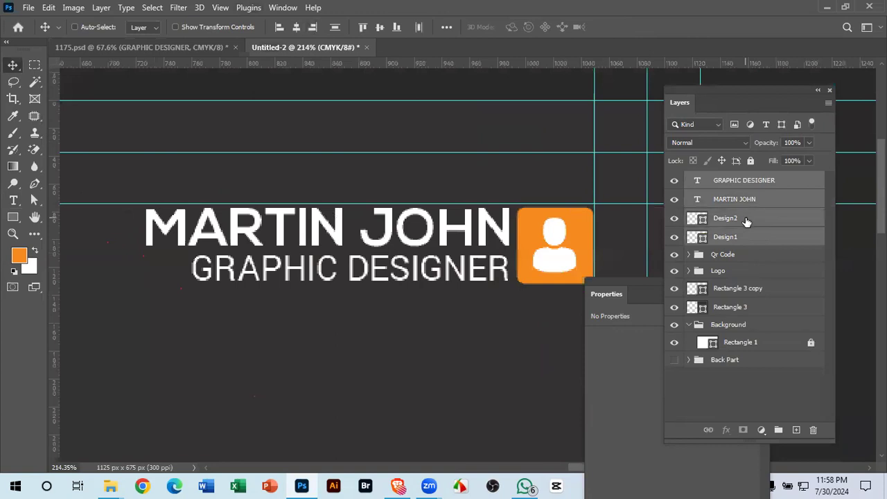
key("ctrl+g")
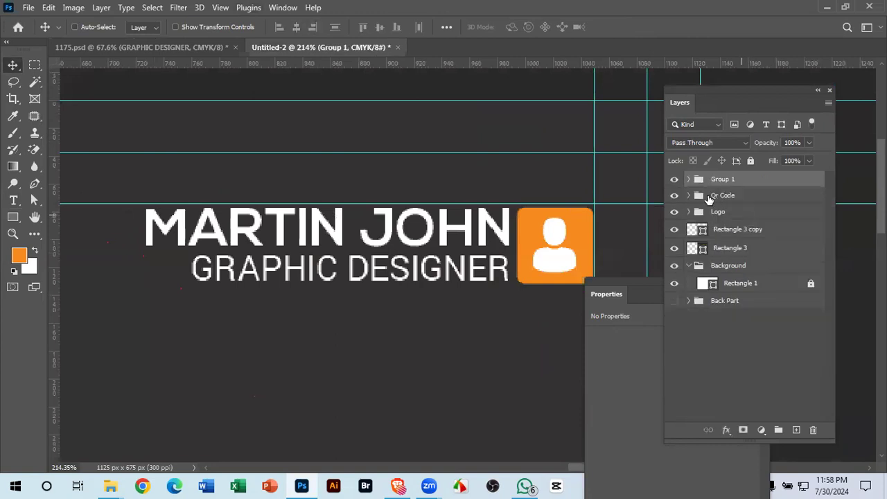
key("ctrl+z")
left_click(739, 237)
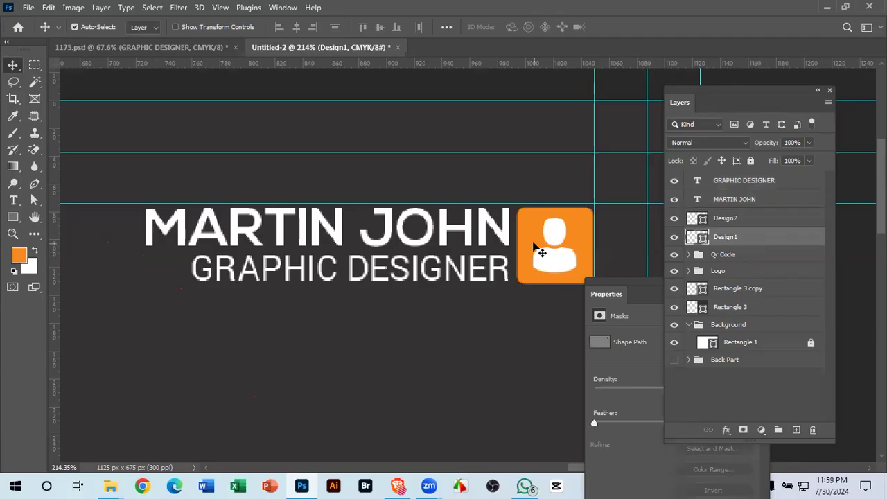
- Check the spacing of name and icon in 1175.psd, and nudge both text layers together beside the person icon in Untitled-2
left_click(546, 281)
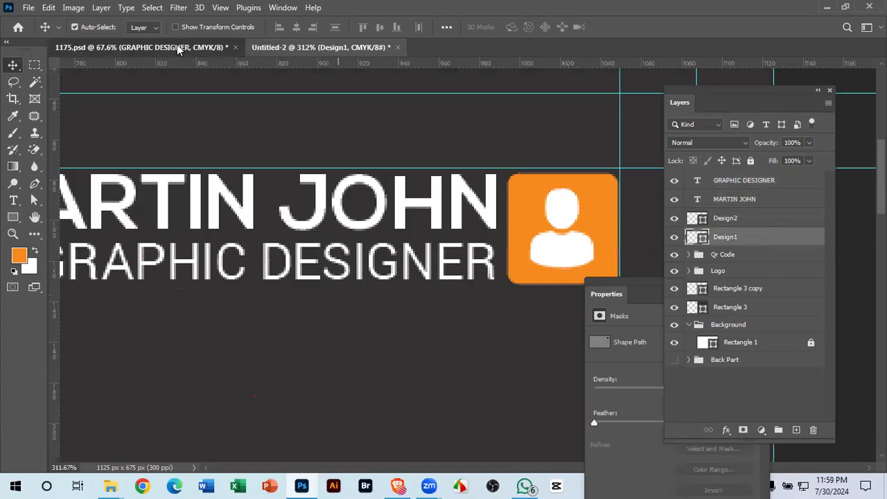
left_click(179, 46)
left_click_drag(557, 197, 576, 196)
left_click_drag(496, 65, 454, 8)
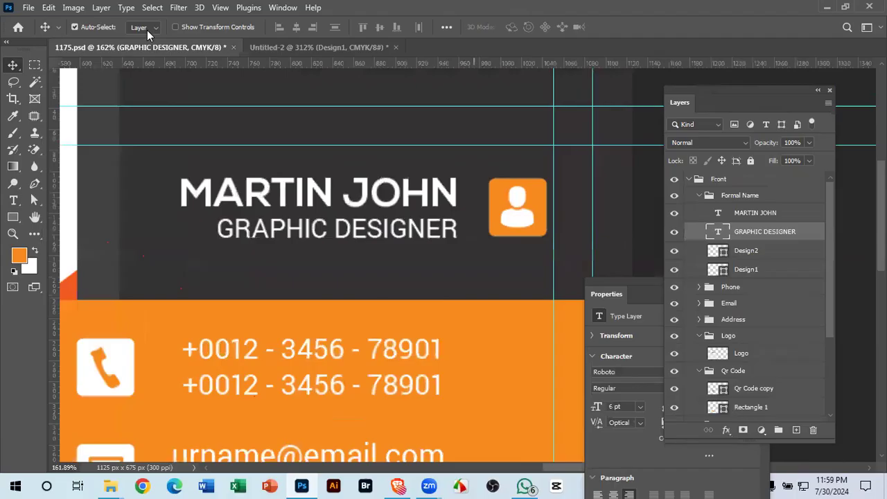
left_click(331, 46)
left_click_drag(540, 264, 448, 253)
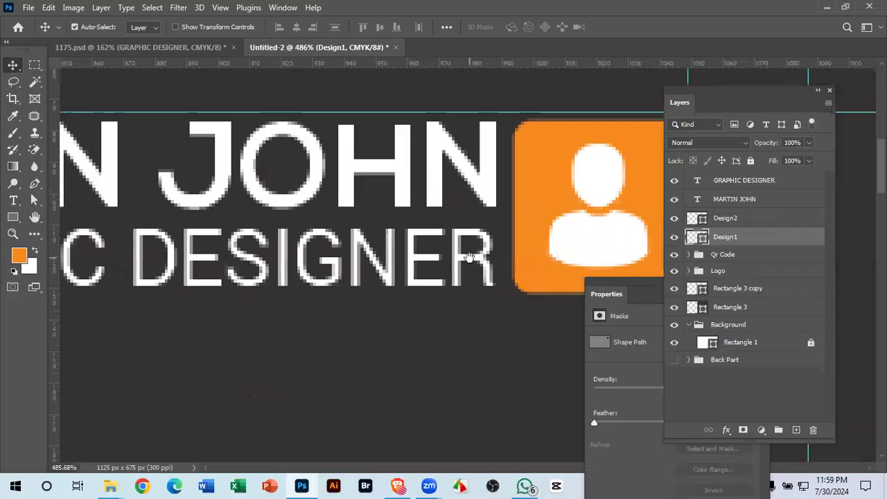
left_click(486, 203)
left_click(480, 241, "shift")
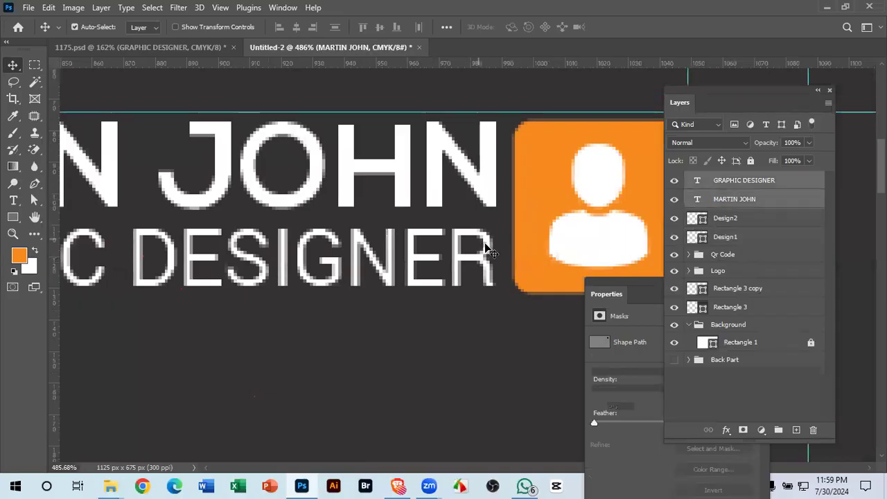
left_click_drag(481, 248, 488, 259)
left_click_drag(498, 336, 386, 241)
left_click_drag(467, 326, 405, 190)
left_click_drag(444, 215, 502, 276)
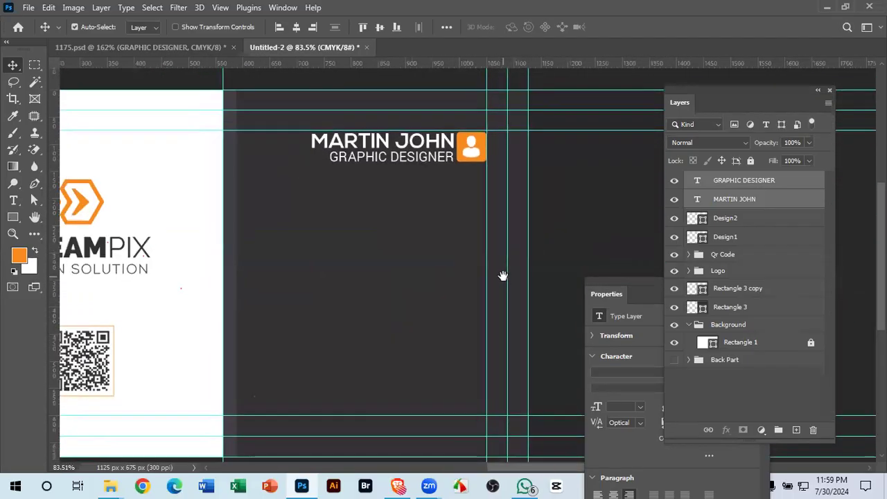
- After checking the orange band in 1175.psd, duplicate Untitled-2's narrow grey strip onto the dark area and fill it with the icon's orange, #f68b1f
left_click(166, 47)
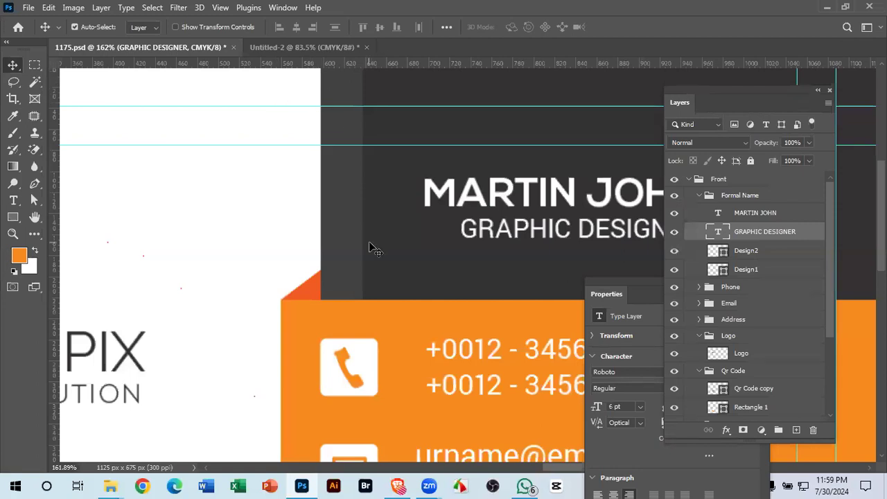
left_click_drag(371, 242, 353, 237)
left_click_drag(424, 290, 312, 184)
left_click_drag(403, 236, 374, 245)
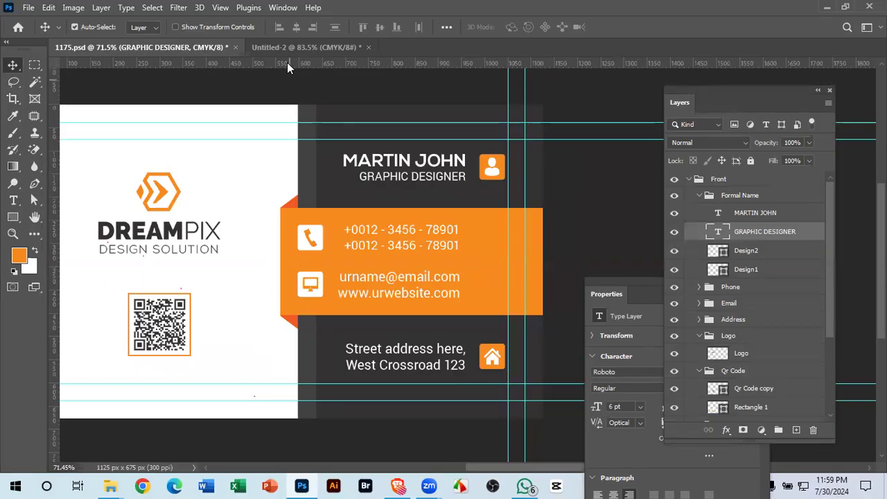
left_click(300, 43)
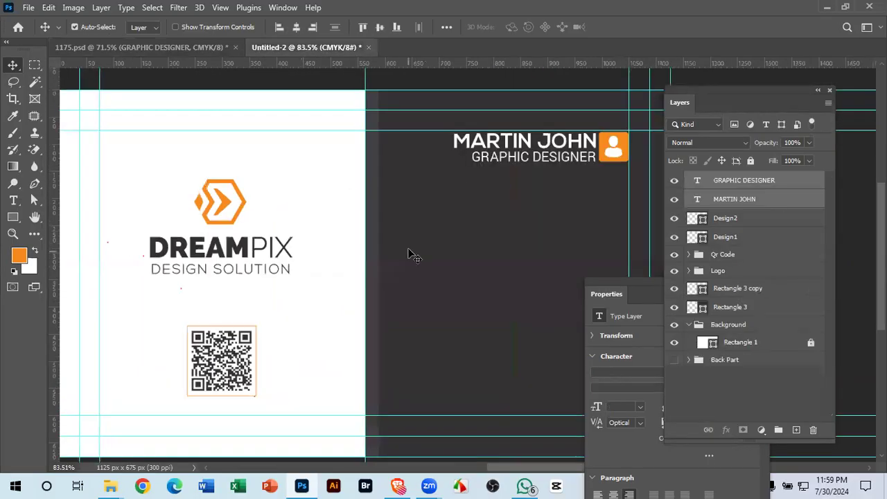
left_click_drag(375, 250, 400, 247)
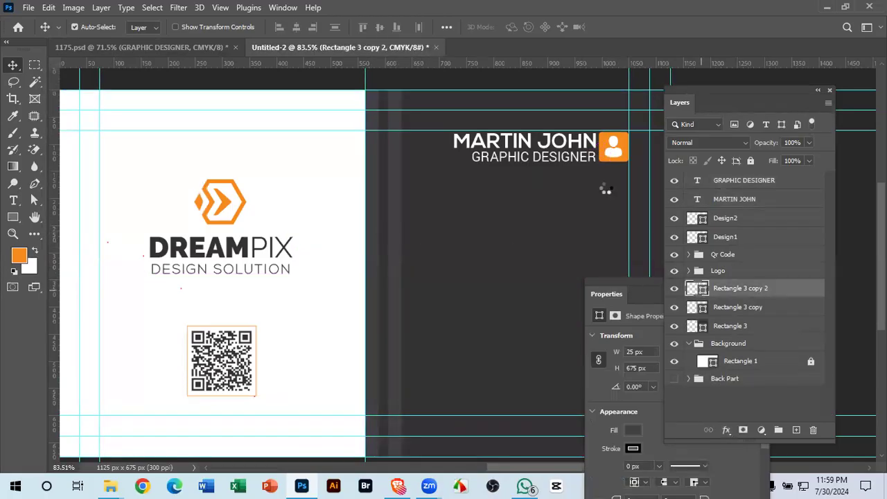
left_click(623, 139)
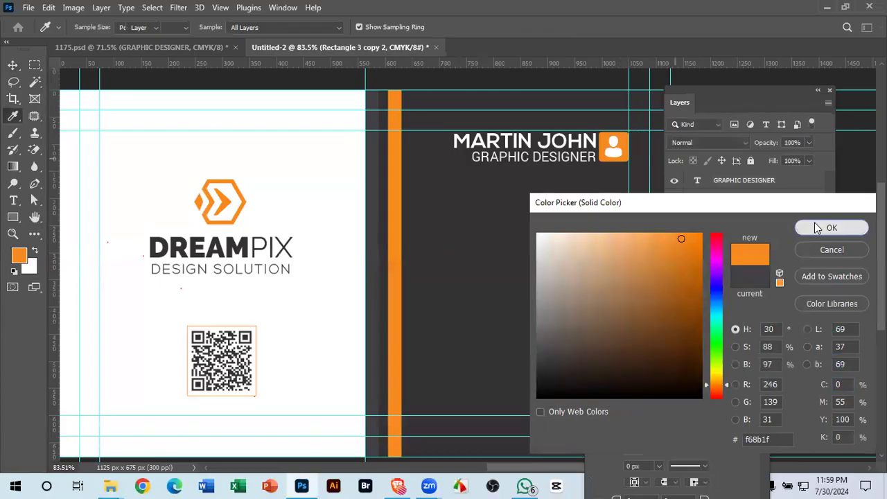
left_click(815, 229)
- Rotate the orange strip 90°, place it across the dark area, and shorten it to 562 px so it spans that area
key("ctrl+t")
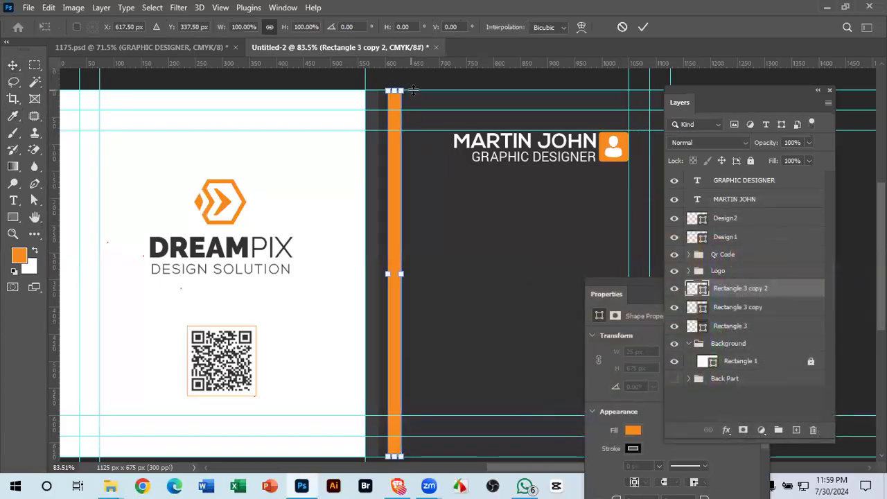
left_click_drag(412, 86, 560, 278)
key("space")
left_click_drag(465, 257, 470, 289)
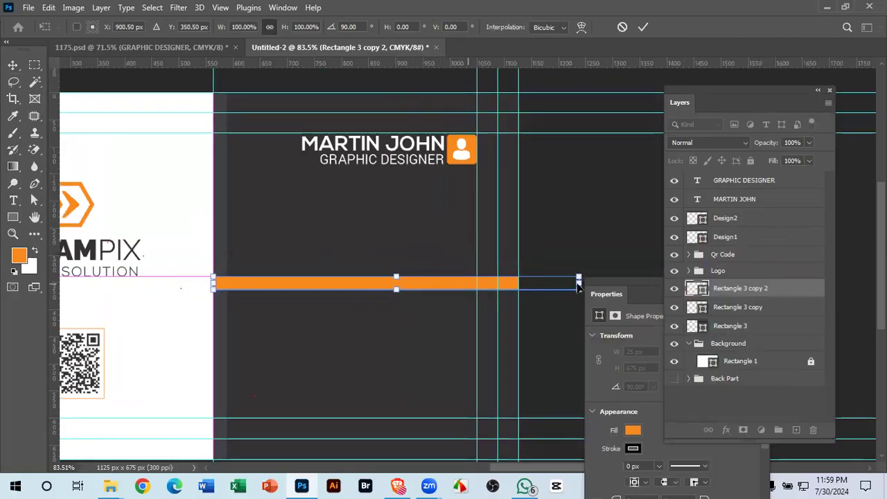
left_click_drag(578, 291, 517, 293)
key("ctrl+z")
left_click(643, 27)
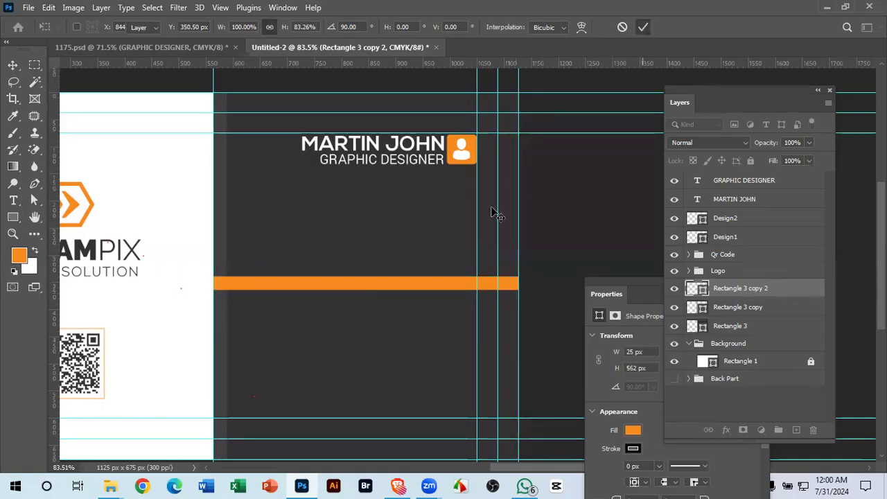
- Stretch the horizontal orange strip into a band about 189 px high and move it up on the dark area
key("ctrl+t")
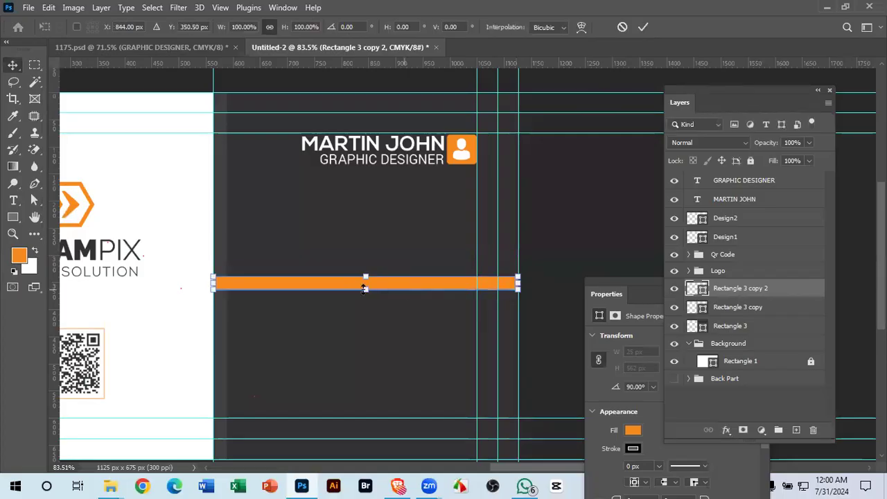
left_click_drag(362, 294, 374, 378)
left_click(643, 27)
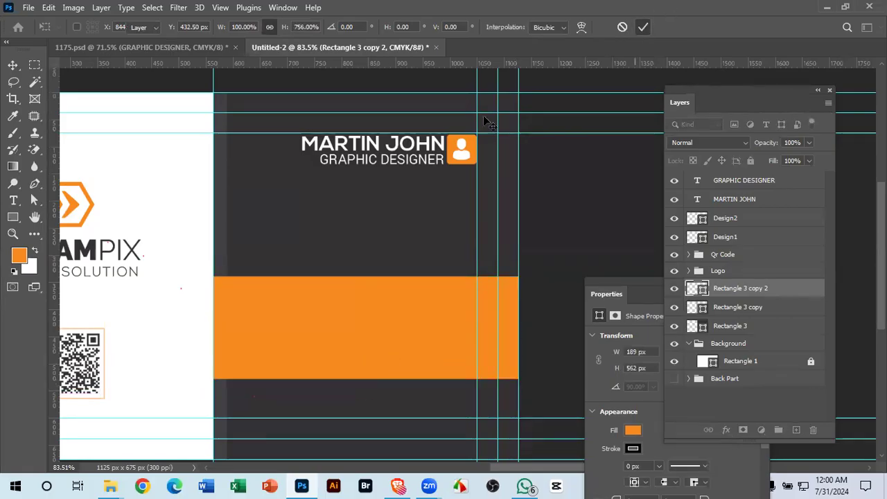
left_click_drag(464, 326, 461, 271)
scroll(444, 272, "up", 2)
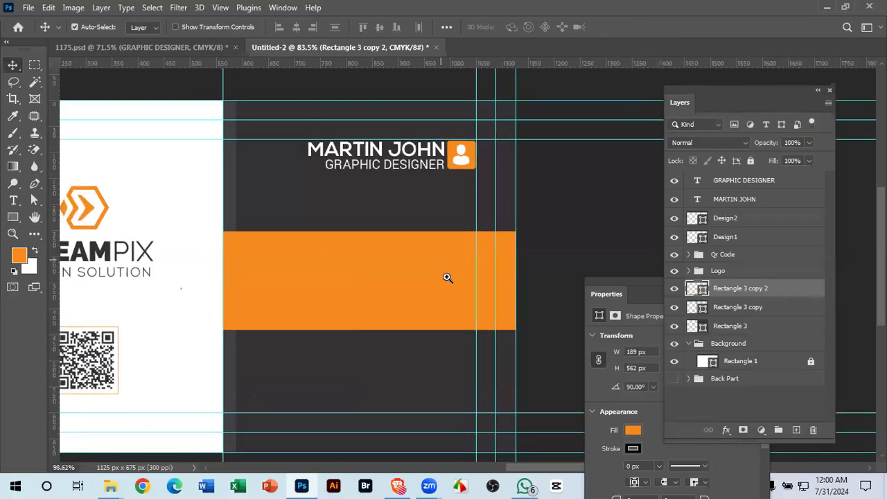
- After checking the layout in 1175.psd, move the name, job title and person icon down together in Untitled-2
left_click(154, 48)
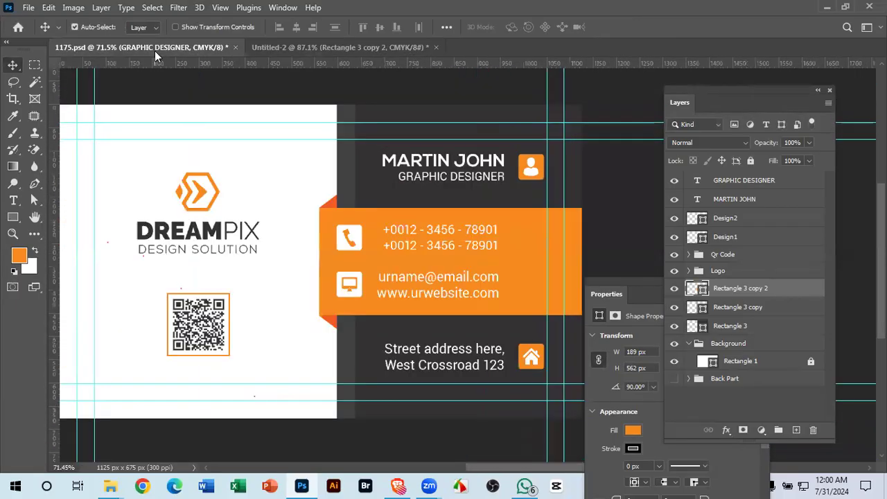
left_click(363, 48)
left_click_drag(734, 236, 469, 240)
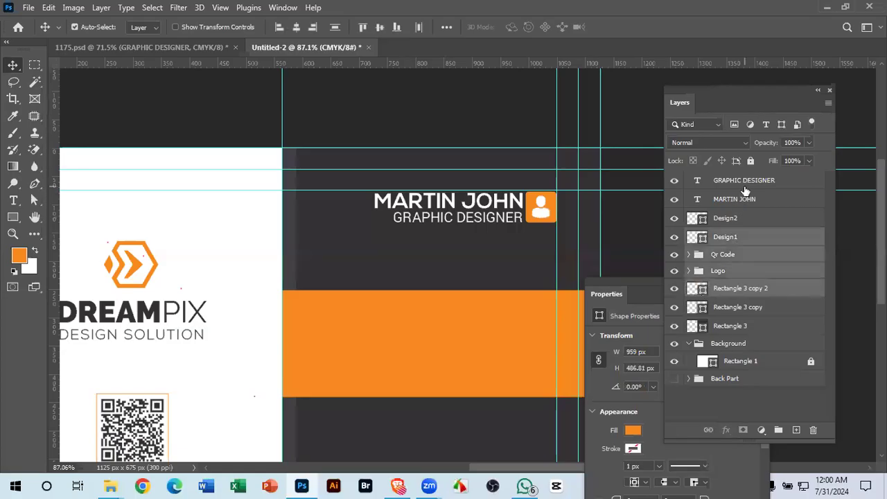
left_click(739, 237)
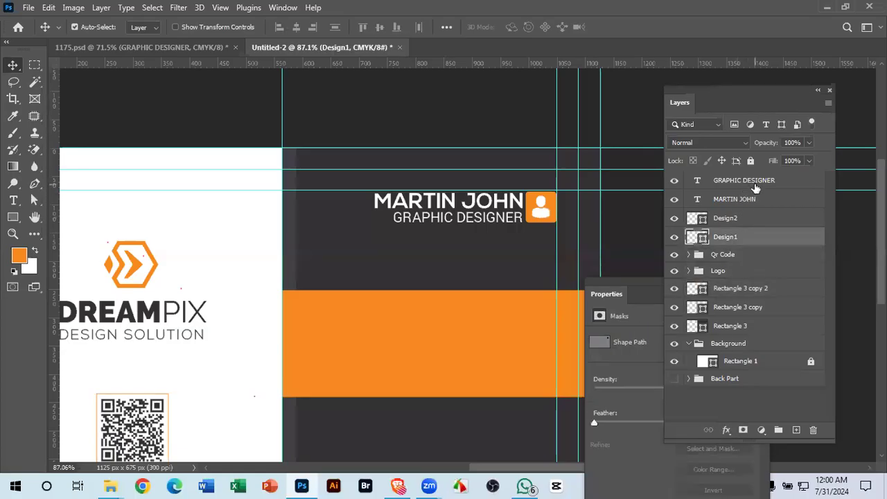
left_click(756, 185, "shift")
left_click_drag(543, 208, 448, 168)
scroll(513, 242, "down", 2)
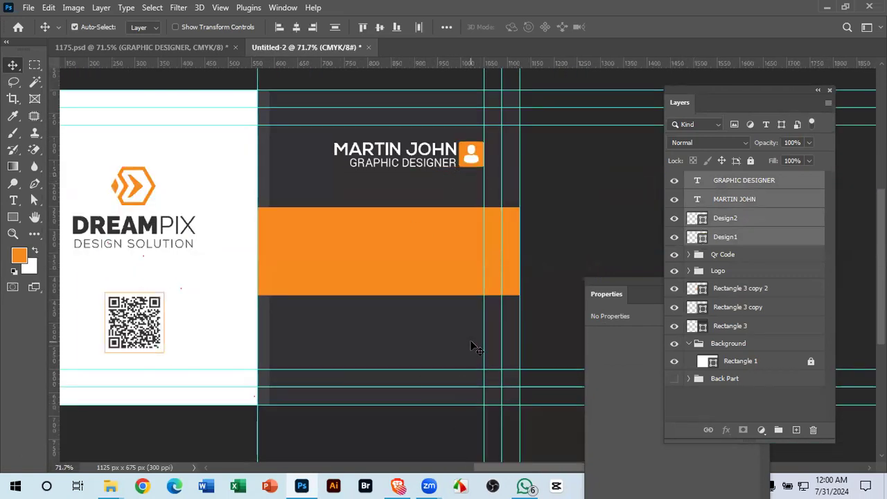
- Move the orange band's layer, Rectangle 3 copy 2, to the top of the layer stack
left_click(468, 223)
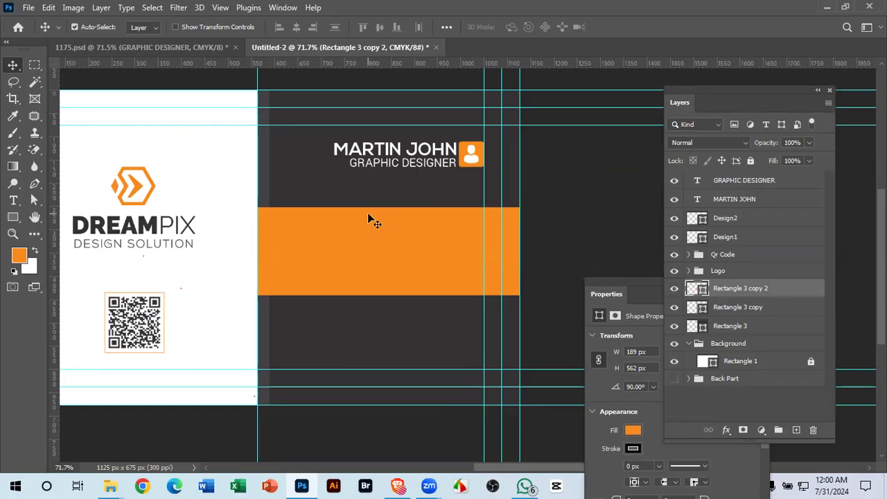
left_click(816, 361)
left_click(674, 288)
left_click(675, 289)
left_click_drag(734, 286, 732, 179)
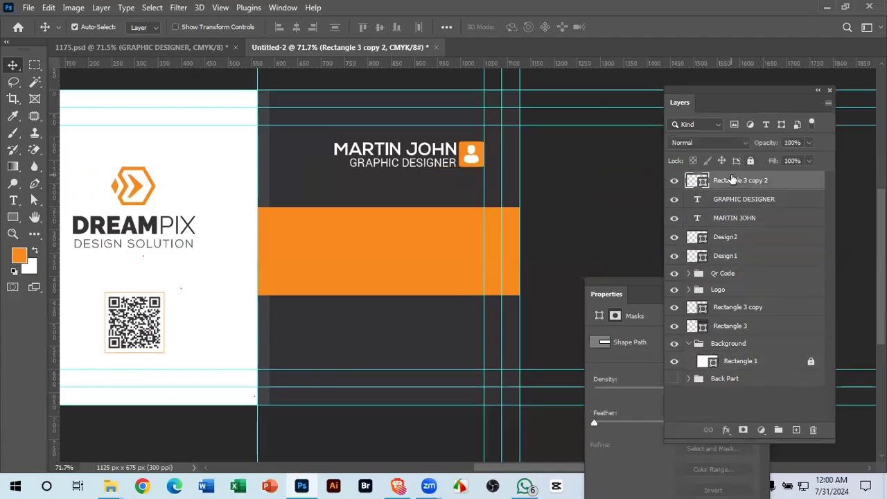
- Centre the orange band vertically on the Rectangle 1 background, and lock Rectangle 1 again
left_click(765, 367, "ctrl")
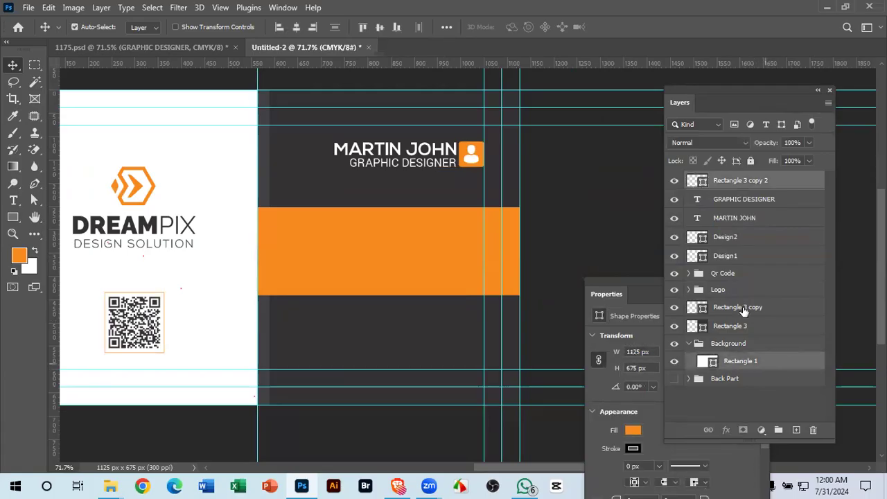
left_click(382, 28)
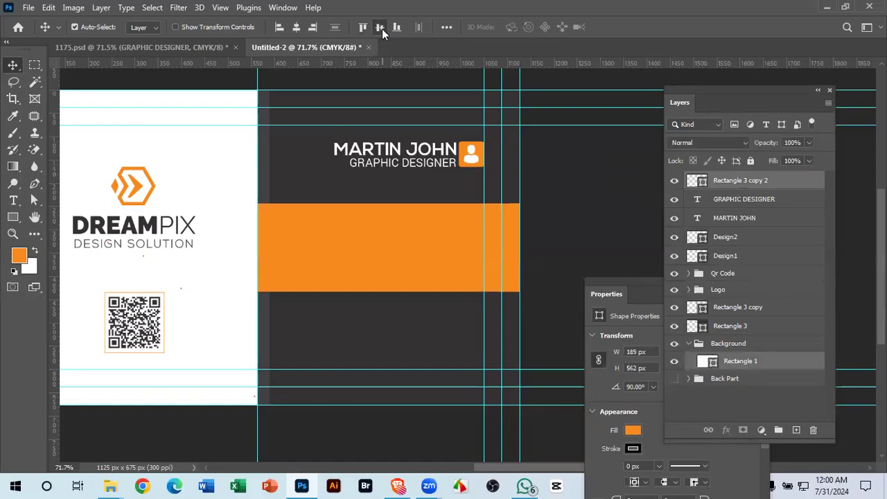
left_click(802, 369)
left_click(750, 161)
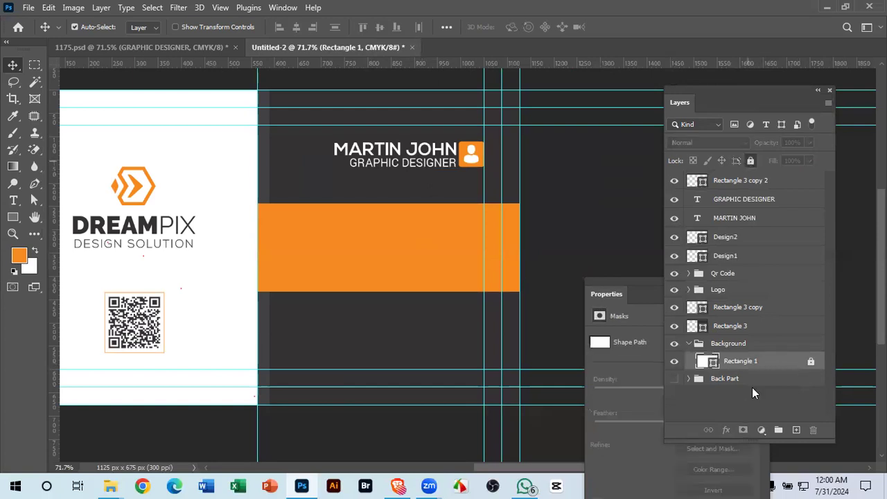
left_click_drag(390, 312, 412, 318)
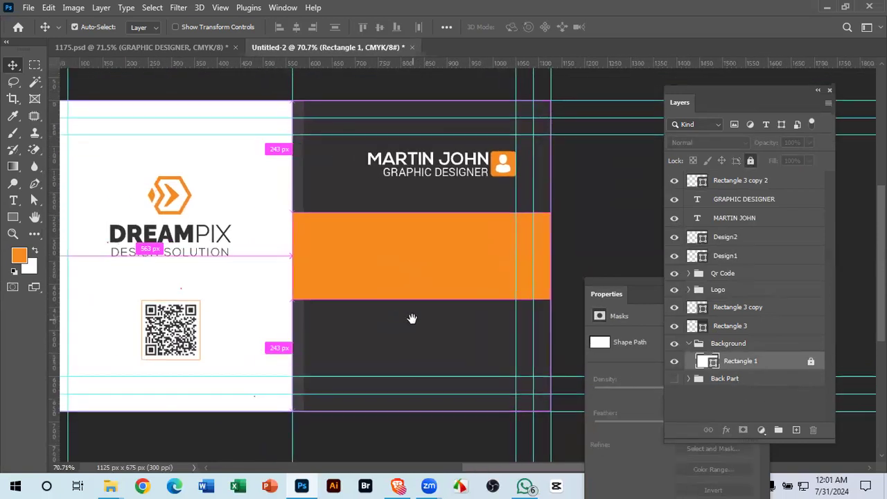
- Select the phone icon's Design1 and Design2 layers in 1175.psd for copying
left_click(188, 44)
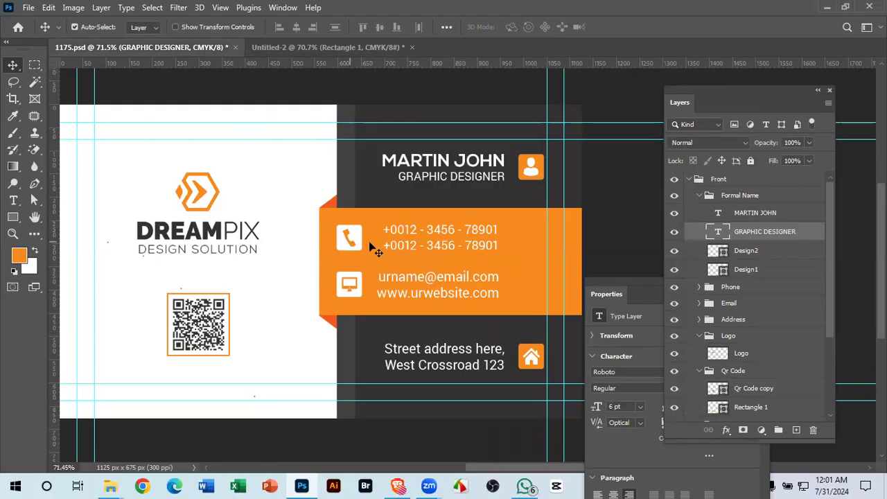
scroll(355, 244, "up", 3)
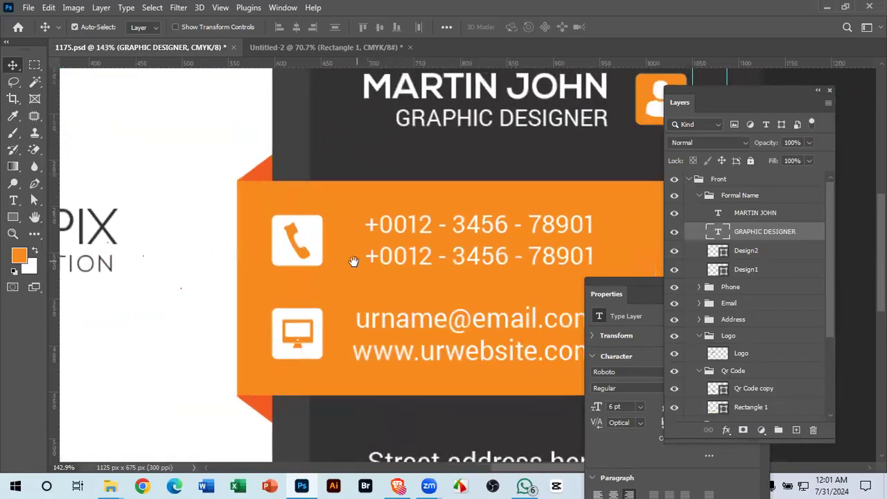
left_click(298, 231)
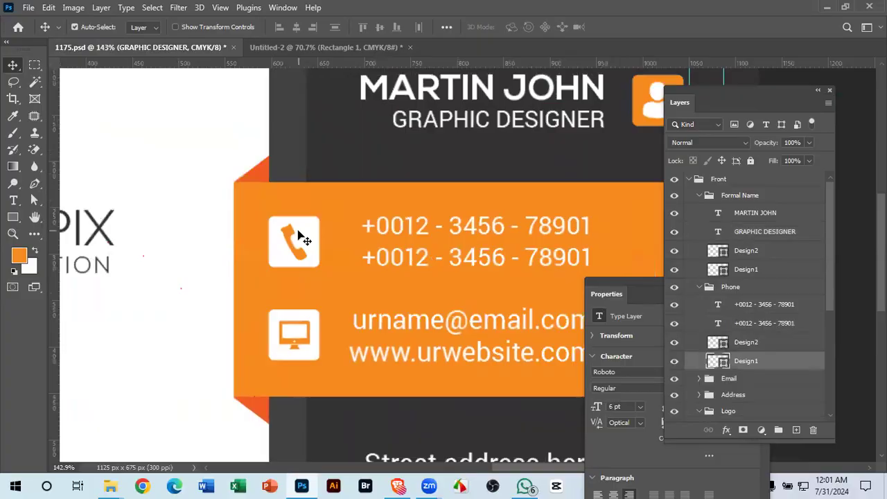
left_click(752, 342, "shift")
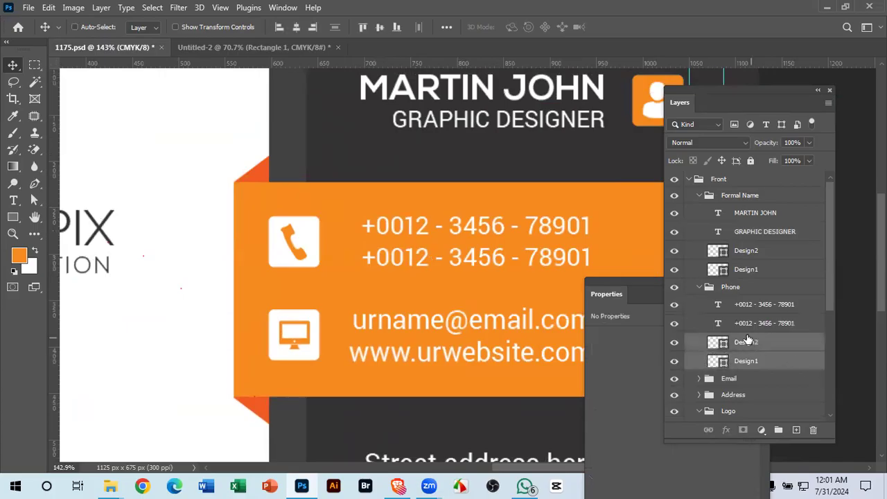
- Paste the phone icon above the orange band in Untitled-2 and place it inside the band's inner end
left_click(256, 50)
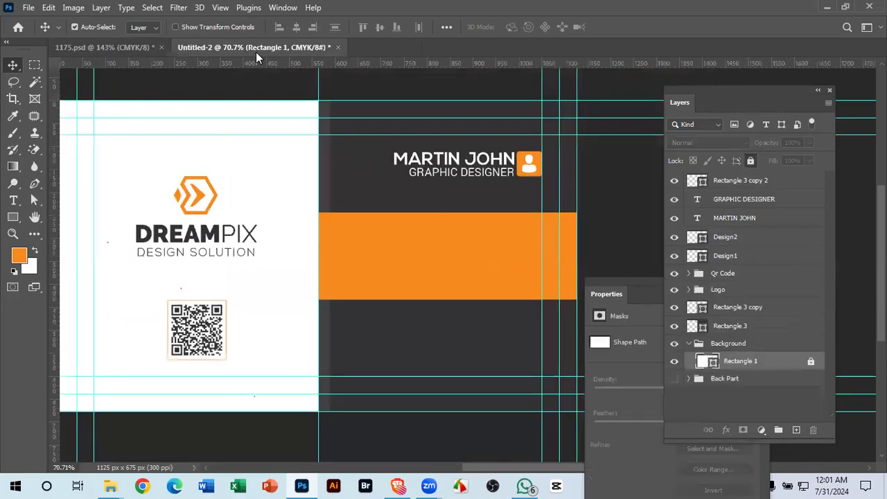
left_click(413, 275)
scroll(457, 235, "up", 2)
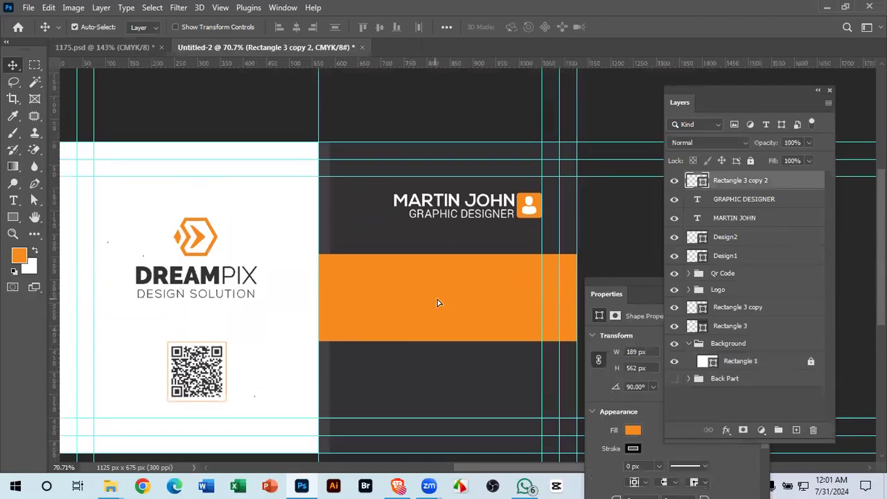
key("ctrl+v")
scroll(316, 294, "up", 3)
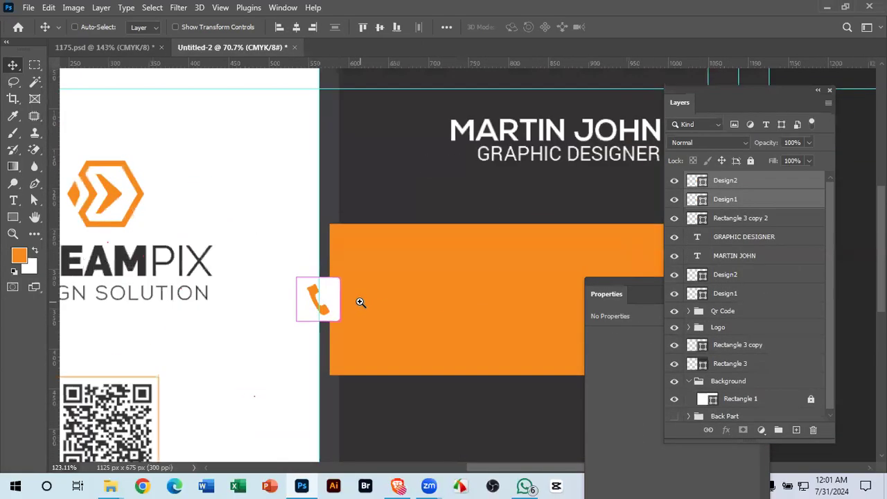
left_click_drag(337, 309, 371, 292)
- Compare the band with 1175.psd, and extend Untitled-2's orange band over the white side to a length of 601 px
left_click(95, 46)
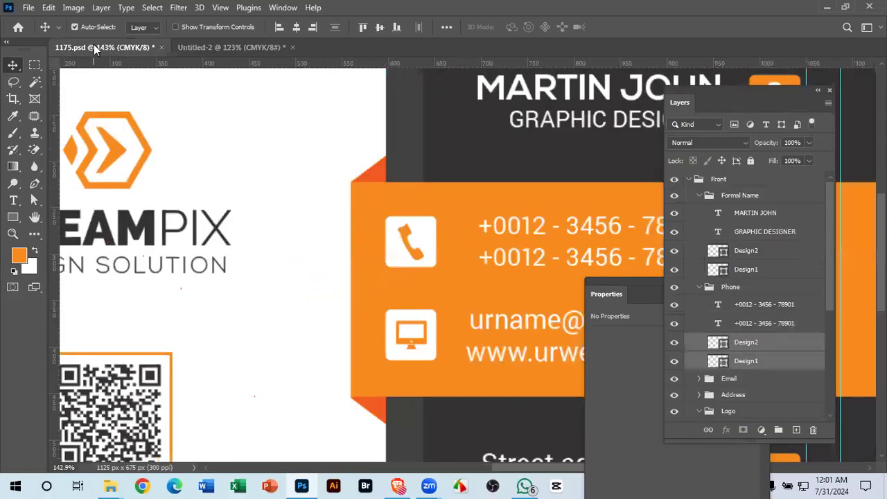
left_click(252, 46)
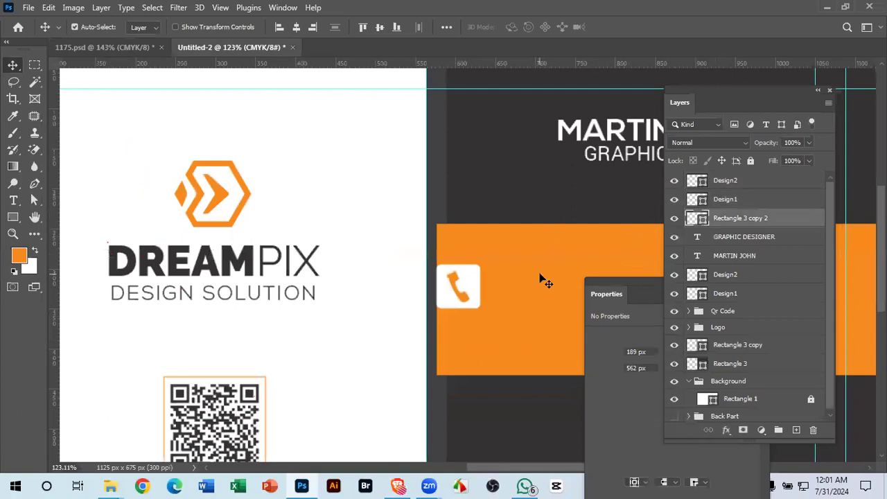
key("ctrl+t")
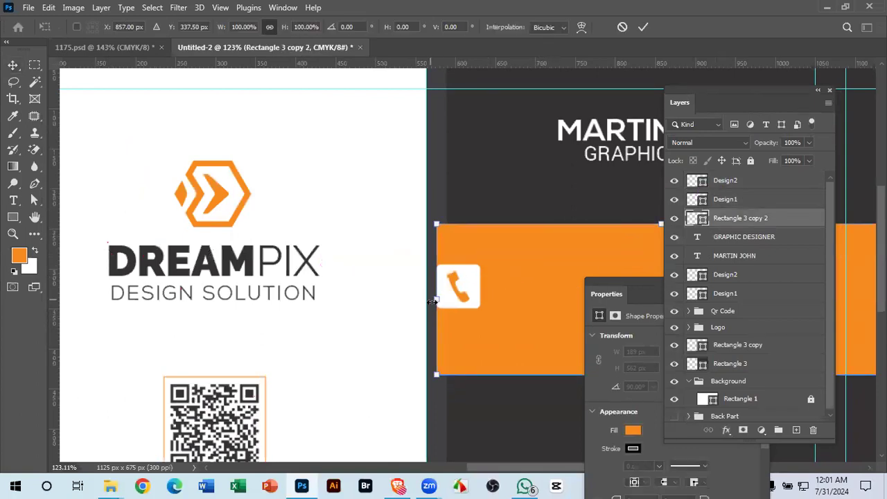
left_click_drag(436, 303, 405, 300)
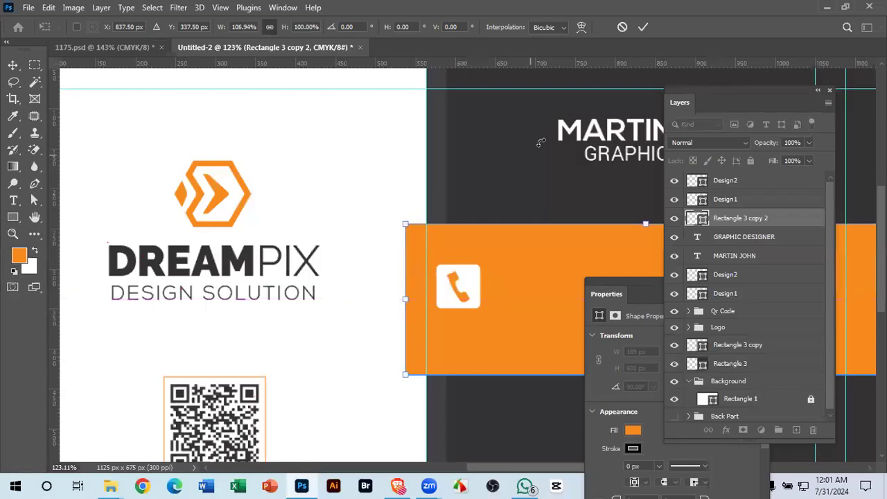
left_click(644, 28)
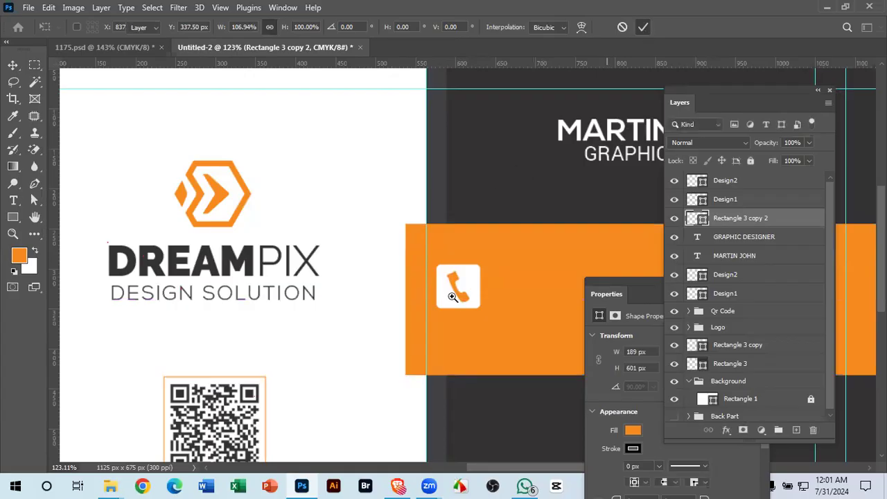
- Select both phone icon layers and shift them together to the vertical guide between the white and dark areas
scroll(455, 283, "up", 4)
left_click(750, 197)
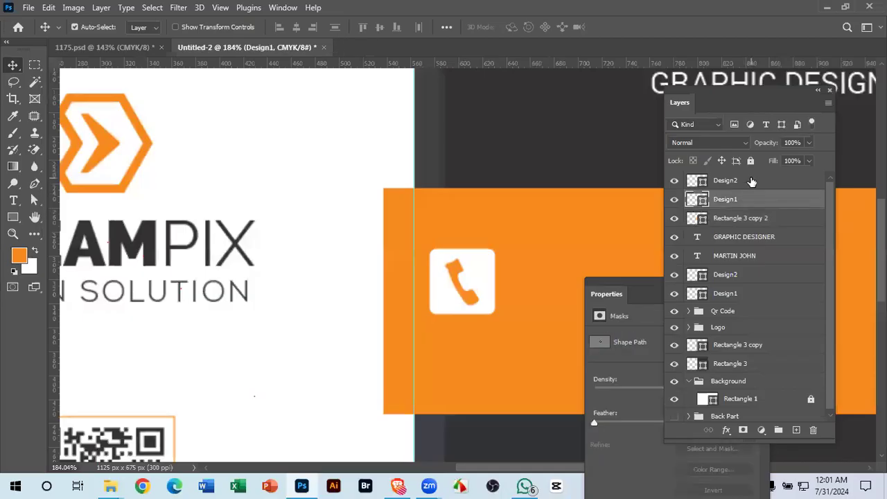
left_click(752, 182, "shift")
left_click_drag(485, 288, 445, 261)
left_click_drag(486, 238, 432, 246)
- Duplicate the GRAPHIC DESIGNER text onto the orange band beside the phone icon, with its layer at the top of the stack
left_click(566, 187)
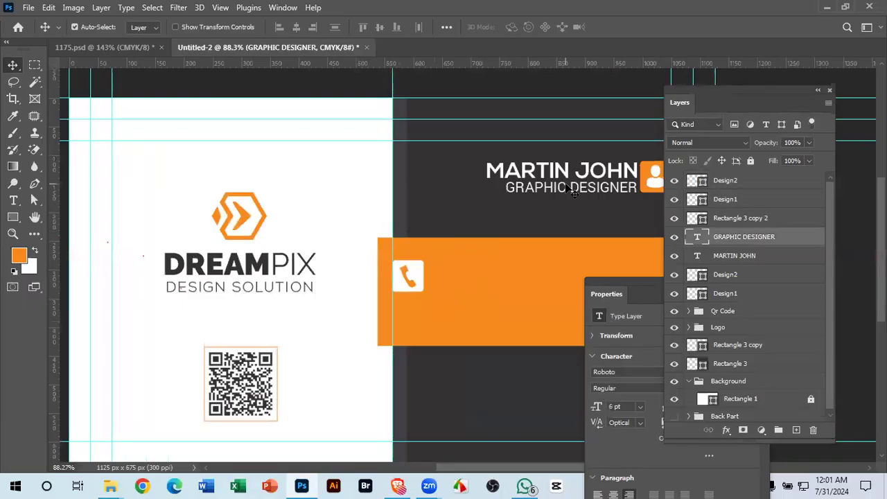
left_click_drag(566, 186, 481, 280)
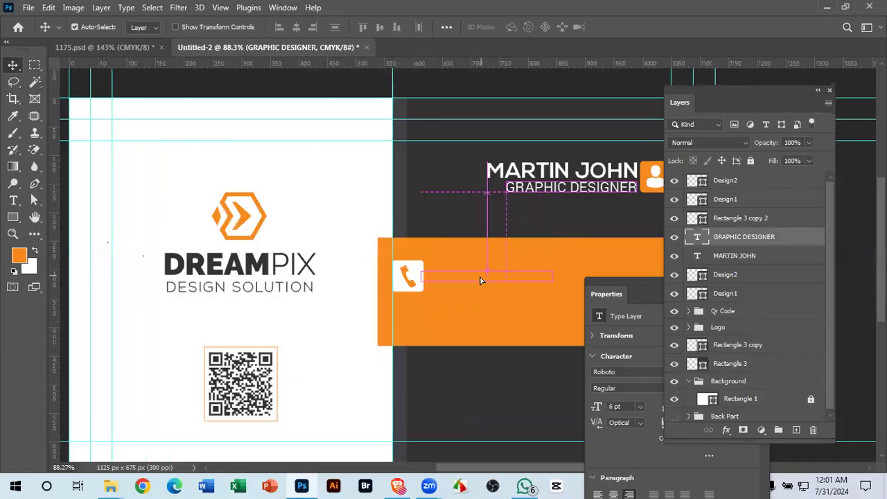
left_click_drag(753, 241, 728, 182)
left_click_drag(485, 277, 504, 272)
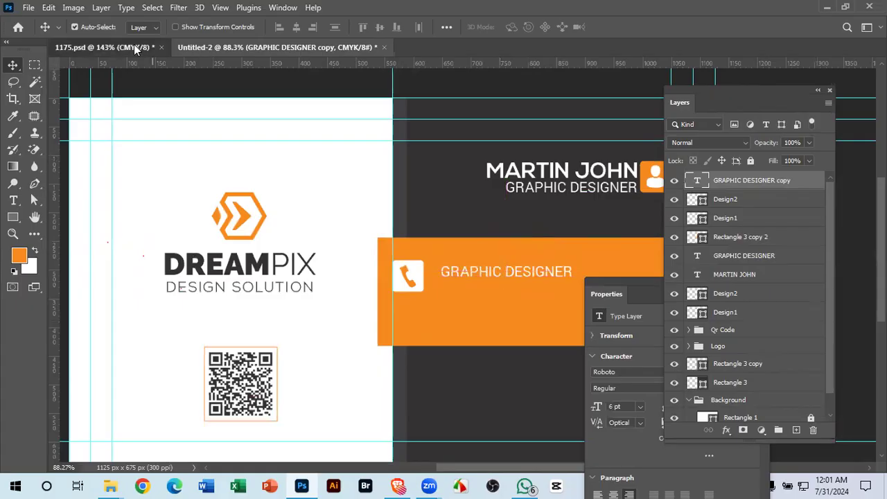
- Copy the text of the first phone number line in 1175.psd
left_click(133, 45)
left_click(554, 235)
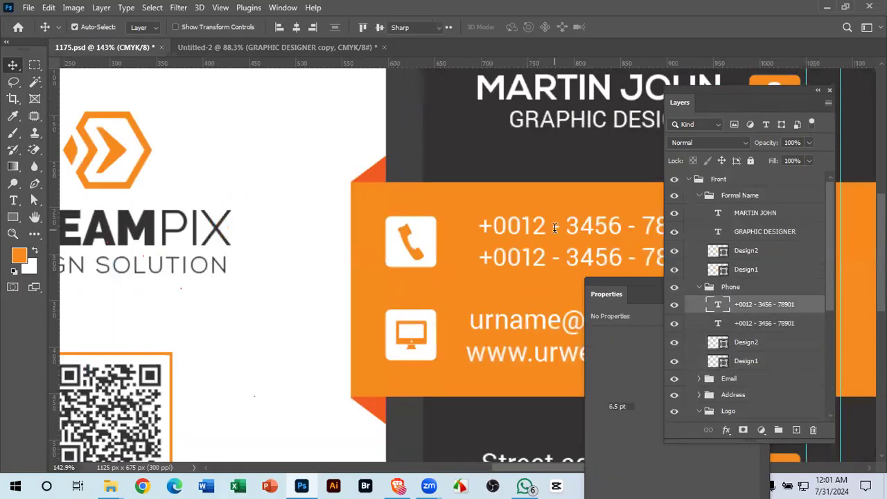
double_click(554, 230)
left_click(619, 28)
key("v")
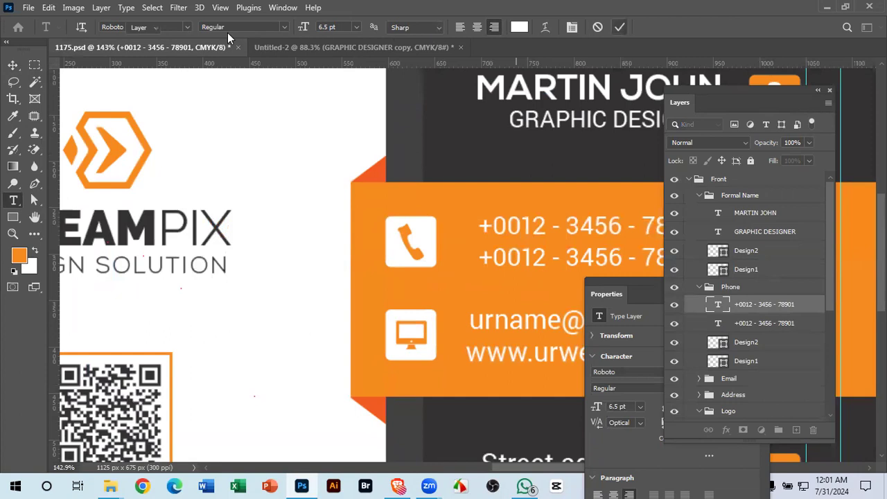
double_click(513, 236)
key("ctrl+c")
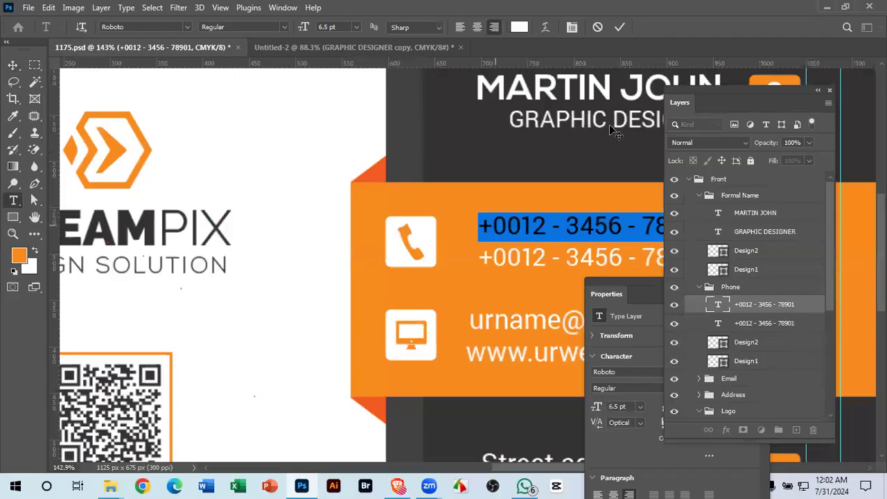
- Replace the duplicated GRAPHIC DESIGNER text on Untitled-2's orange band with the copied phone number
left_click(628, 26)
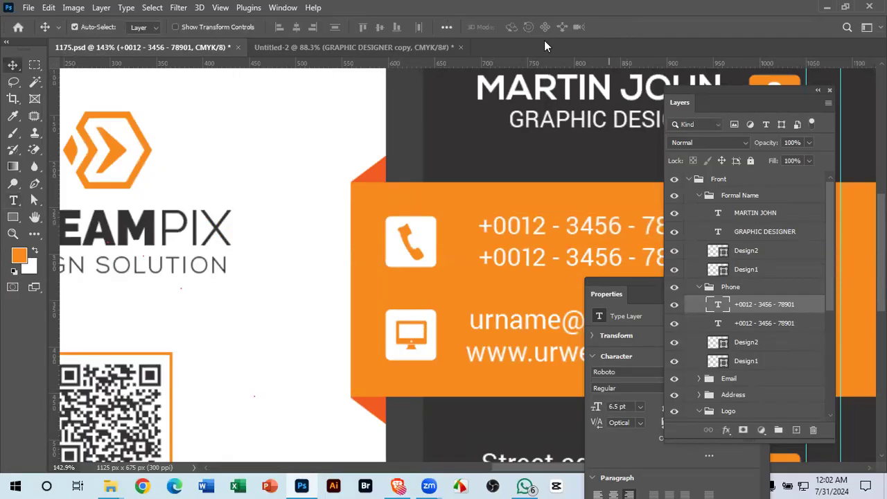
left_click(323, 49)
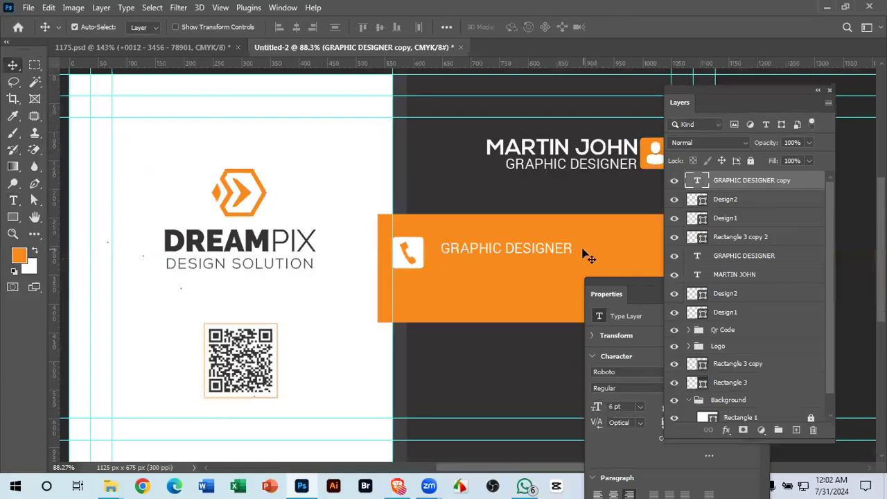
left_click(529, 258)
left_click(527, 257)
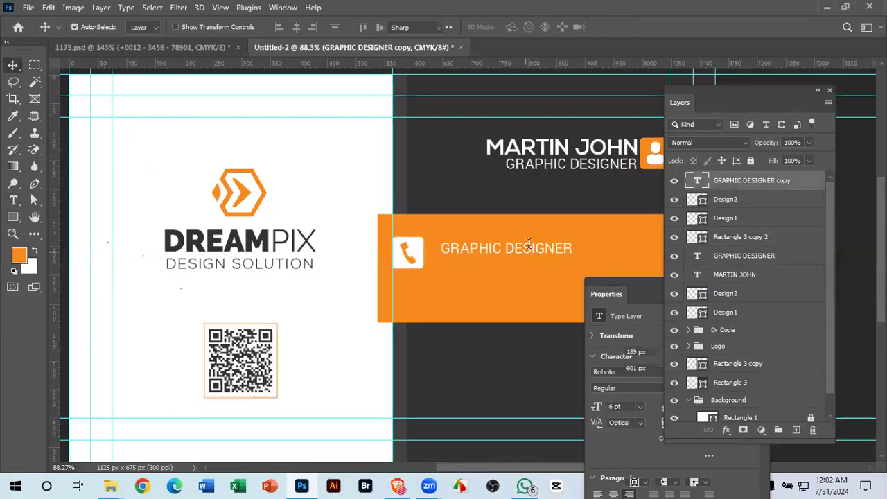
double_click(529, 246)
key("ctrl+v")
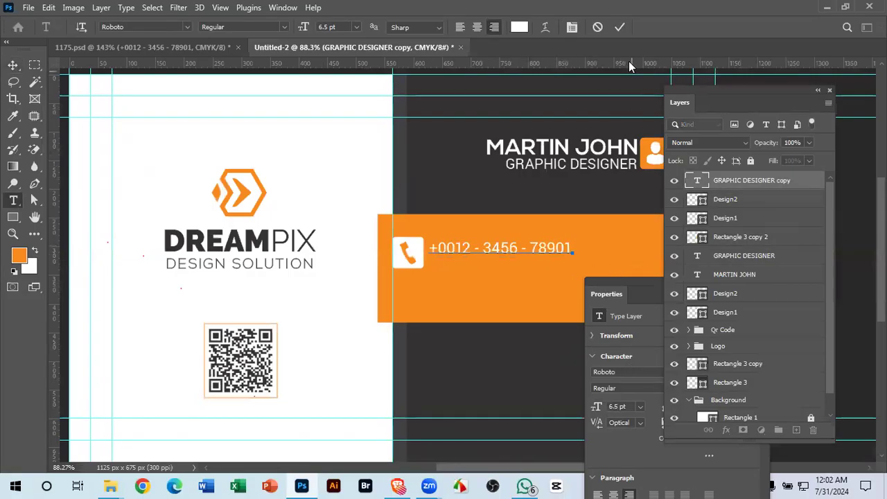
left_click(619, 28)
- Duplicate the phone number line directly below the first one on the orange band
left_click_drag(480, 234, 496, 264)
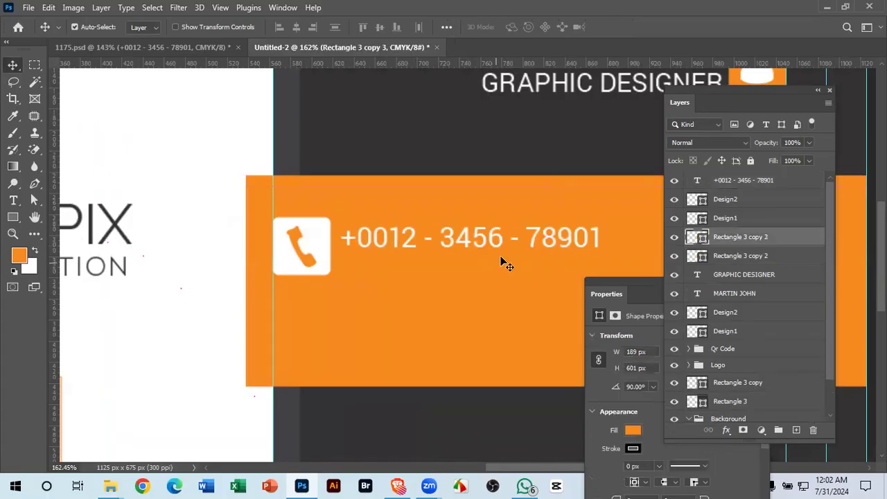
key("ctrl+z")
left_click_drag(463, 237, 504, 304)
left_click_drag(442, 292, 335, 273)
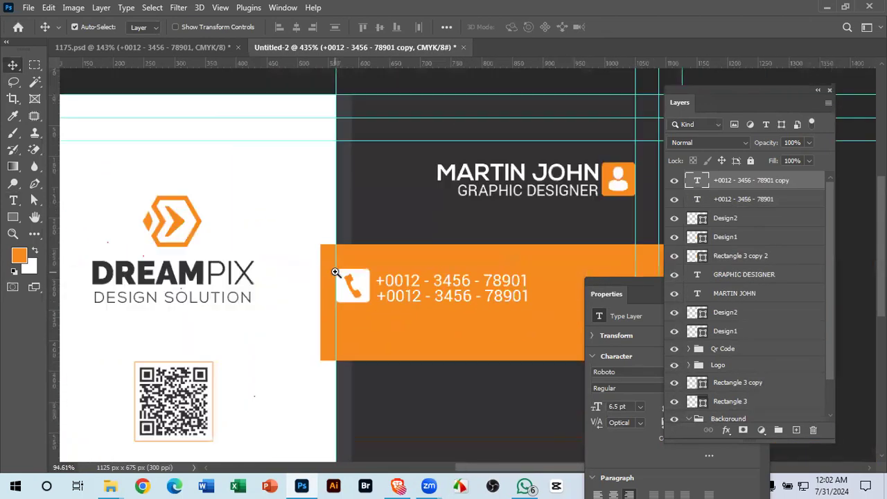
left_click_drag(459, 327, 481, 333)
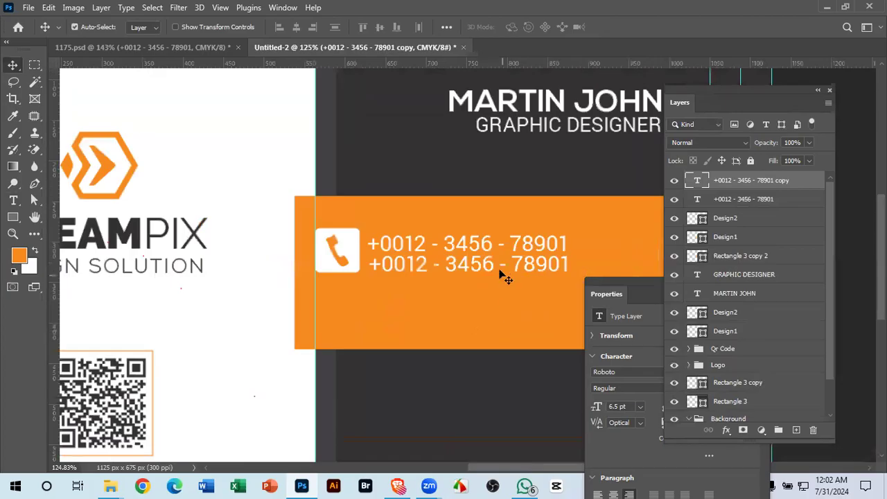
left_click_drag(442, 262, 370, 277)
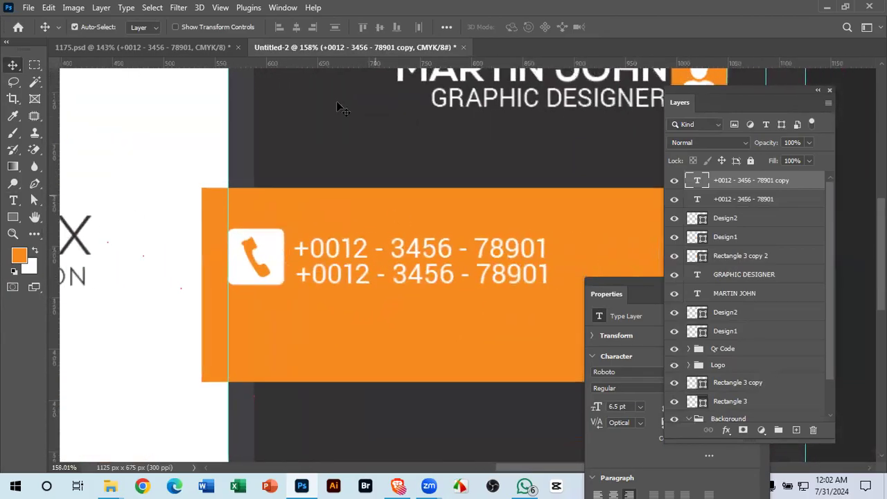
left_click_drag(293, 231, 299, 235)
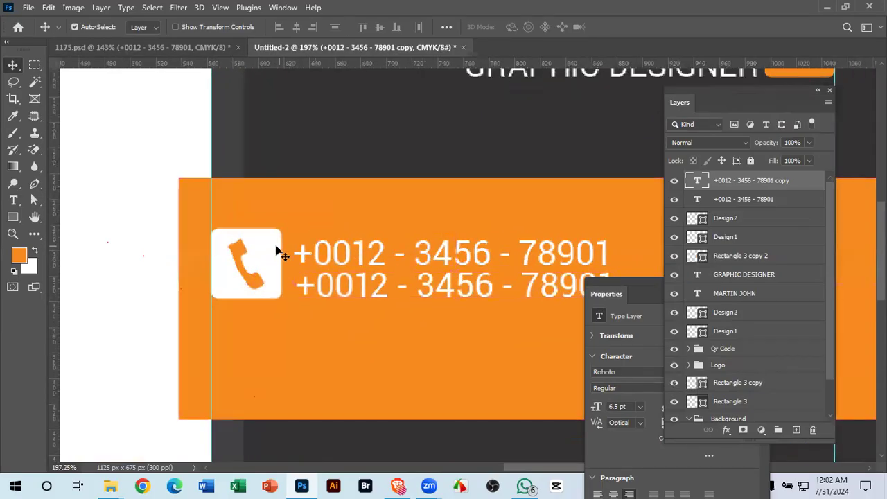
left_click(728, 218)
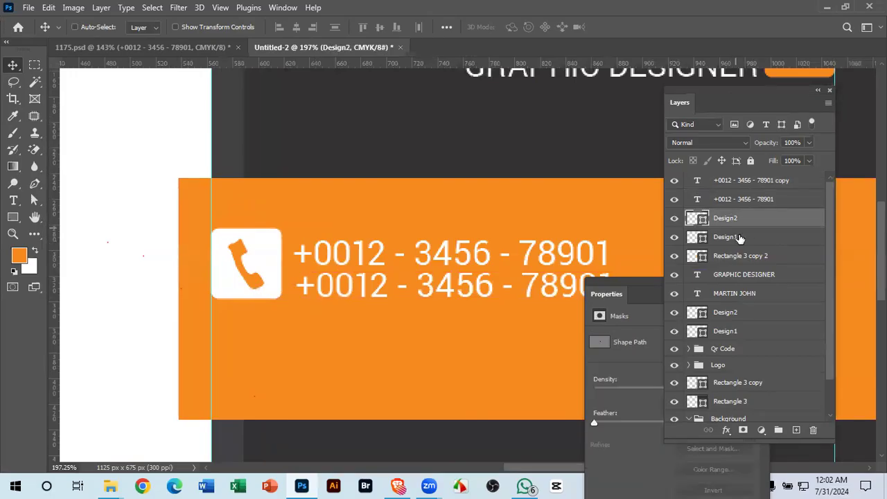
left_click(735, 236, "shift")
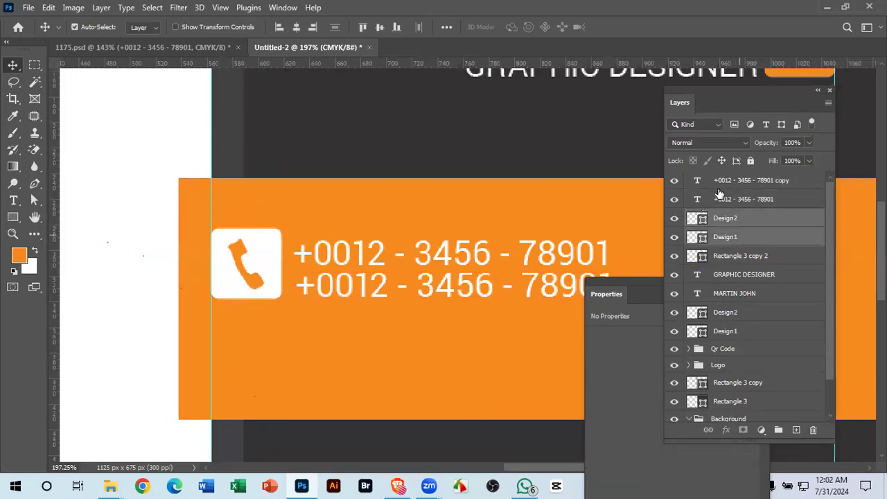
left_click_drag(521, 238, 501, 224)
left_click_drag(505, 262, 537, 267)
left_click_drag(523, 267, 485, 272)
left_click(488, 277)
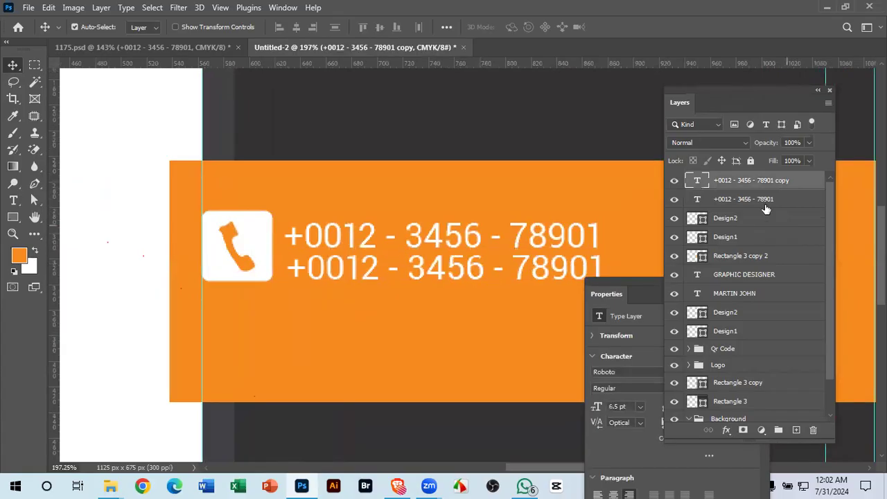
- Select both phone number lines, centre them vertically on the phone icon, and nudge them slightly away from it
left_click(762, 200)
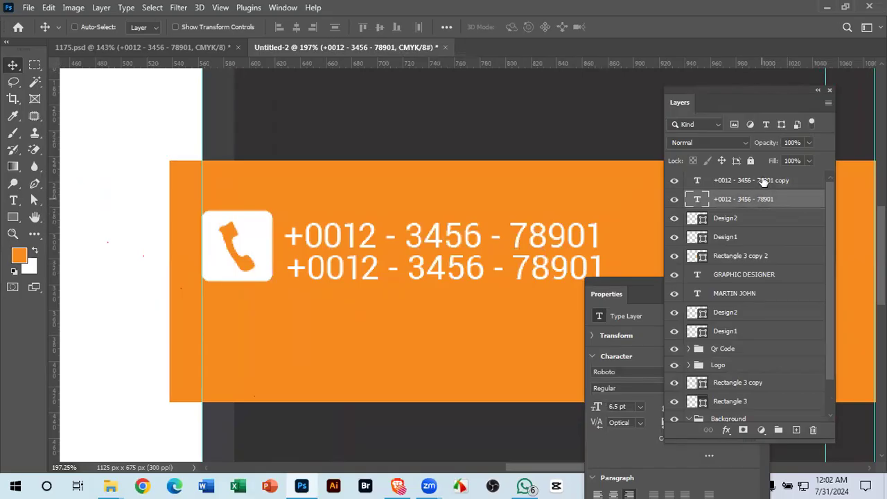
left_click(762, 180, "shift")
scroll(452, 254, "up", 3)
left_click_drag(317, 302, 358, 276)
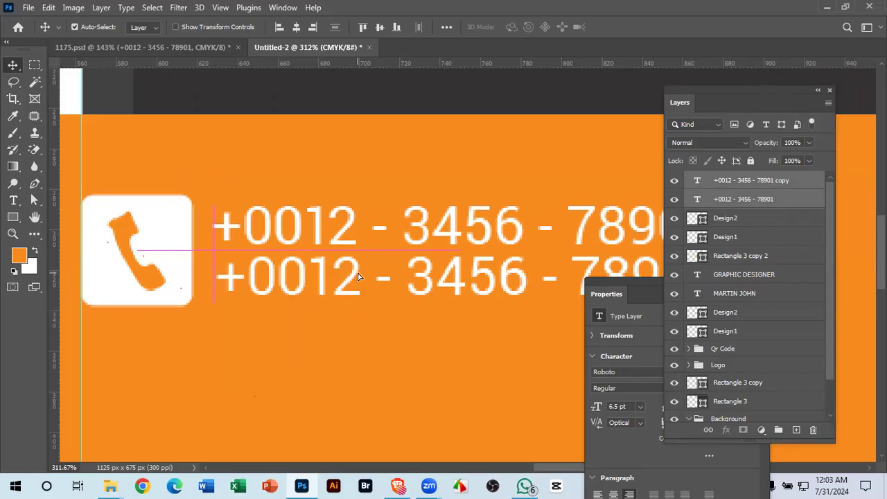
key("Right")
key("Right")
key("Right")
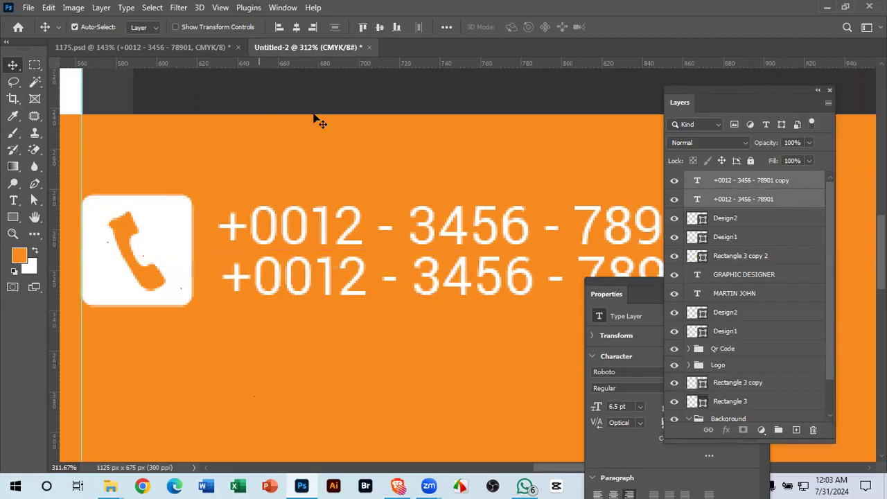
left_click(221, 8)
mouse_move(257, 275)
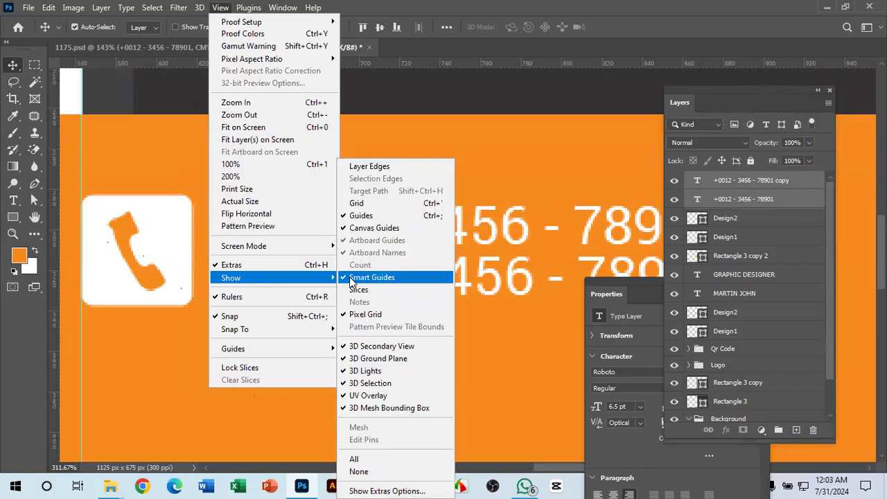
left_click(517, 361)
left_click_drag(462, 341, 383, 284)
left_click_drag(461, 364, 507, 376)
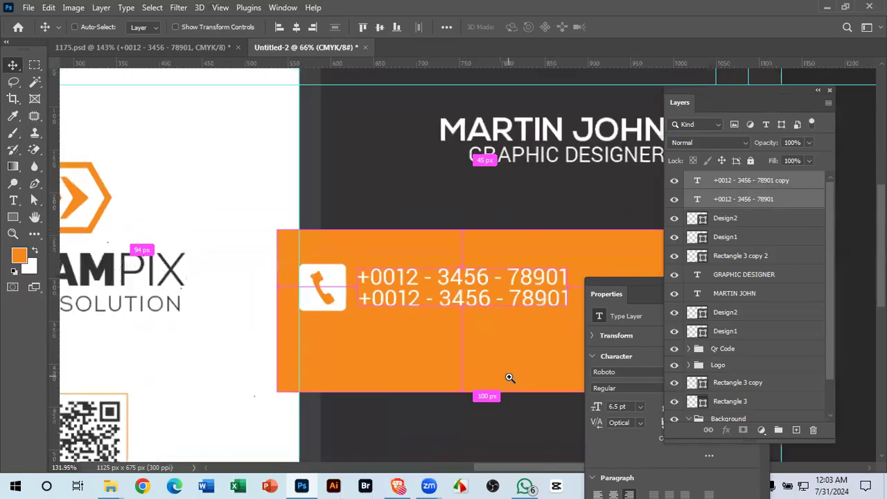
left_click_drag(479, 333, 362, 251)
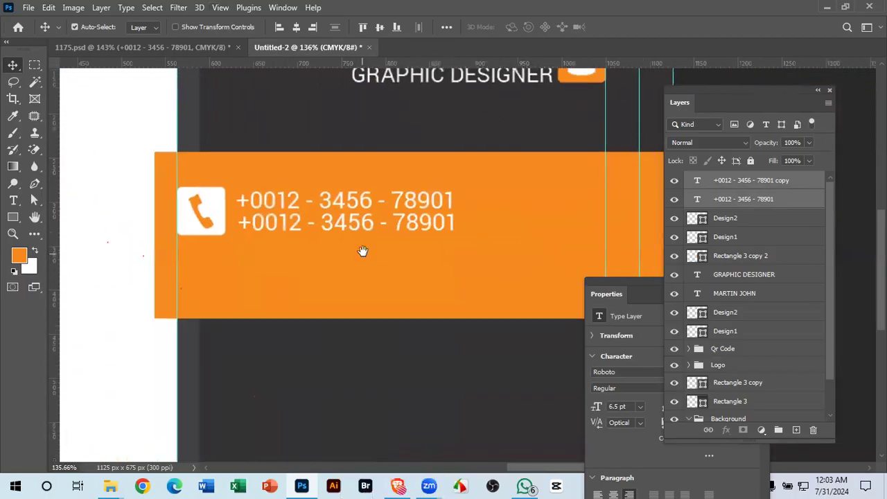
- Copy both monitor icon layers from 1175.psd into Untitled-2 and place them below the phone icon, against the vertical guide
left_click(189, 48)
left_click(425, 325)
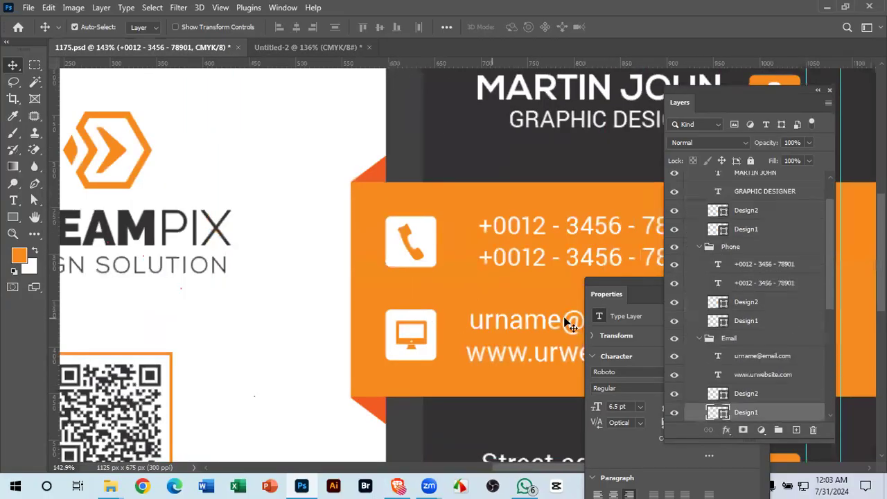
scroll(759, 277, "down", 1)
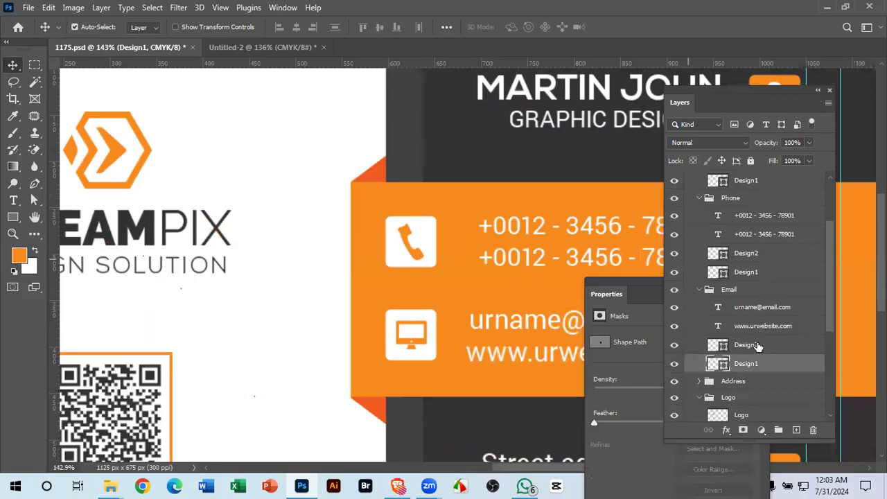
left_click(759, 345, "shift")
left_click_drag(431, 311, 297, 103)
left_click(503, 295, "ctrl")
left_click_drag(488, 285, 406, 284)
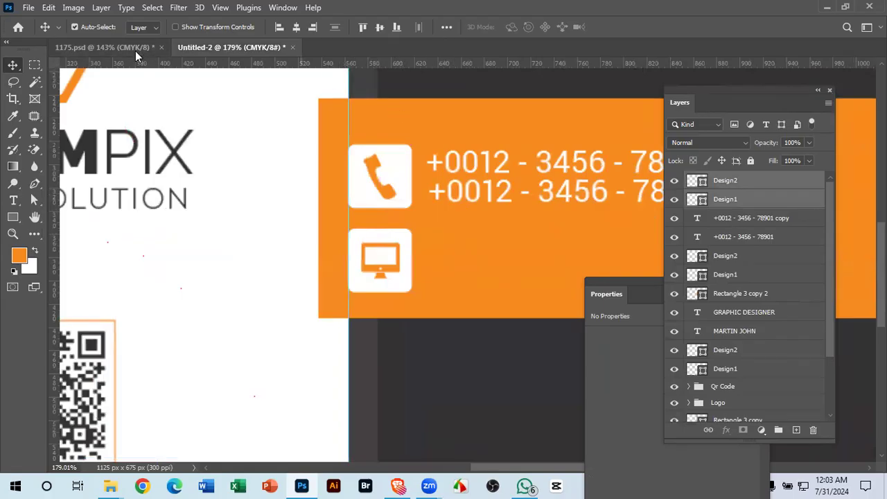
- Duplicate both phone number lines together beside the monitor icon
scroll(541, 185, "down", 3)
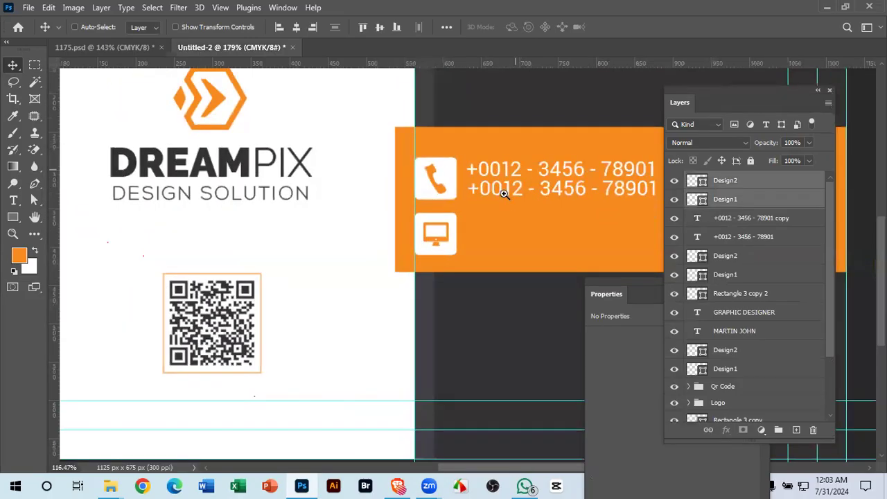
scroll(534, 185, "up", 3)
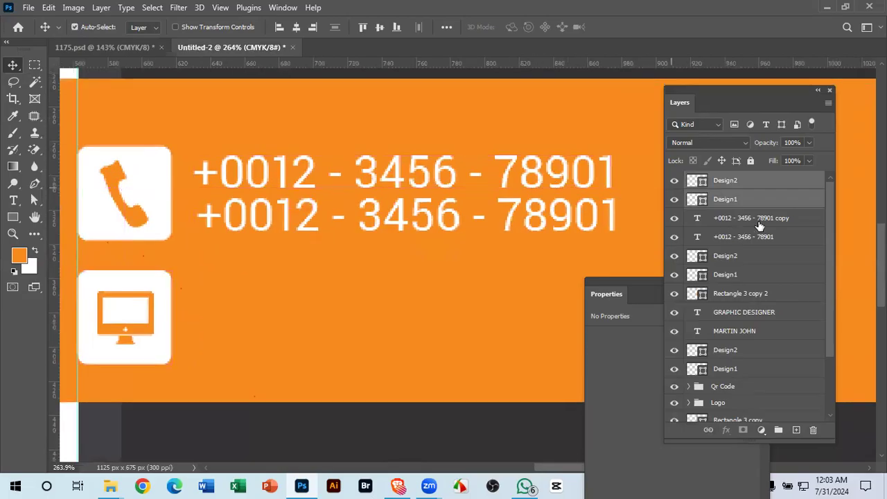
key("alt+bracketleft")
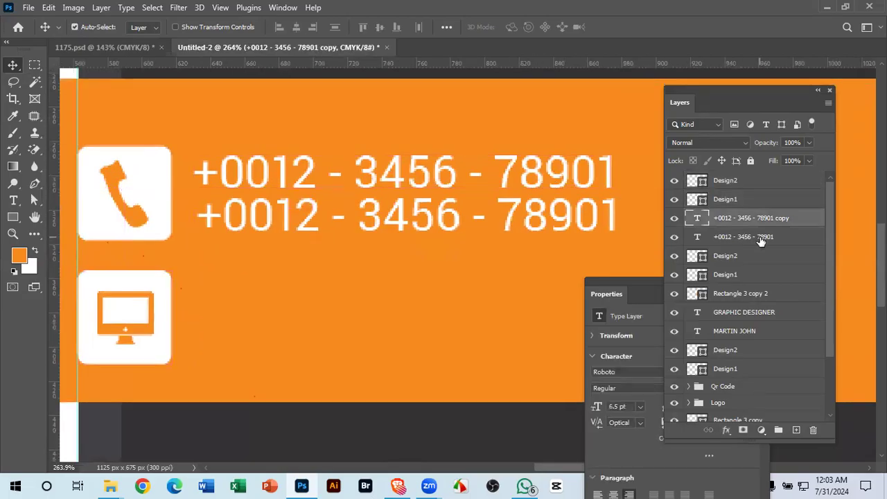
left_click(451, 228, "shift")
left_click_drag(451, 228, 458, 341)
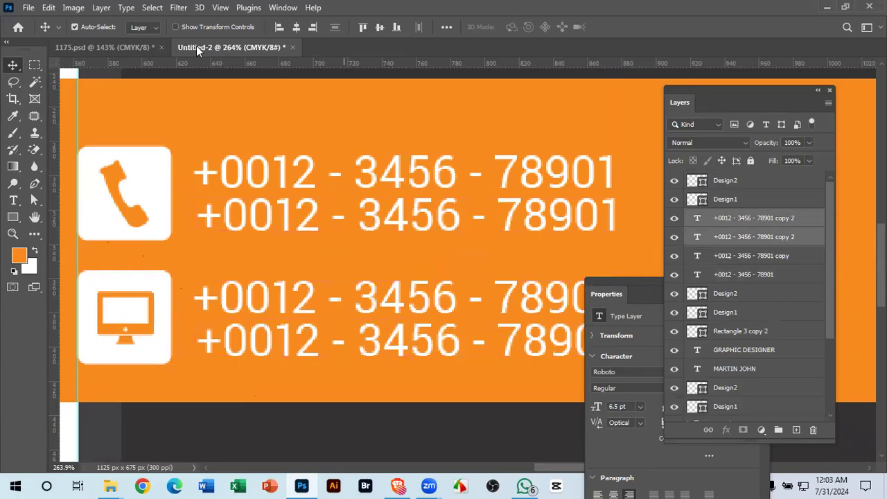
- Copy the text of the email address line in 1175.psd
left_click(125, 47)
left_click_drag(467, 276, 266, 248)
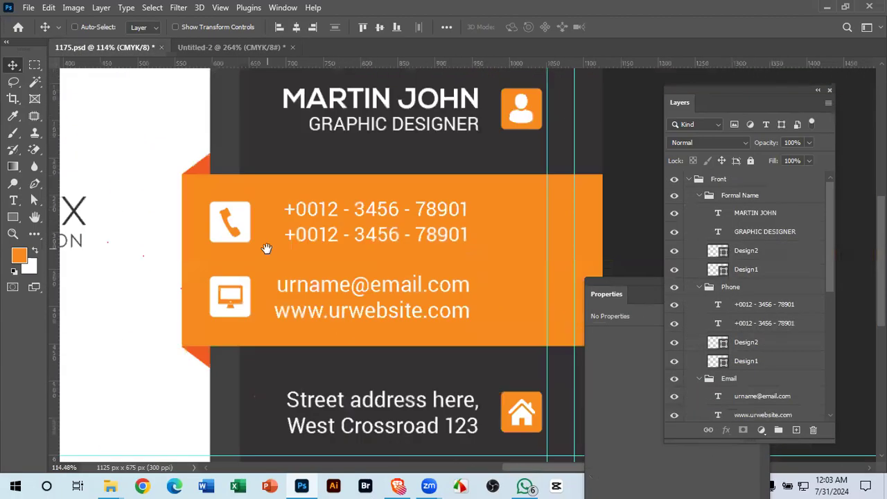
double_click(363, 286)
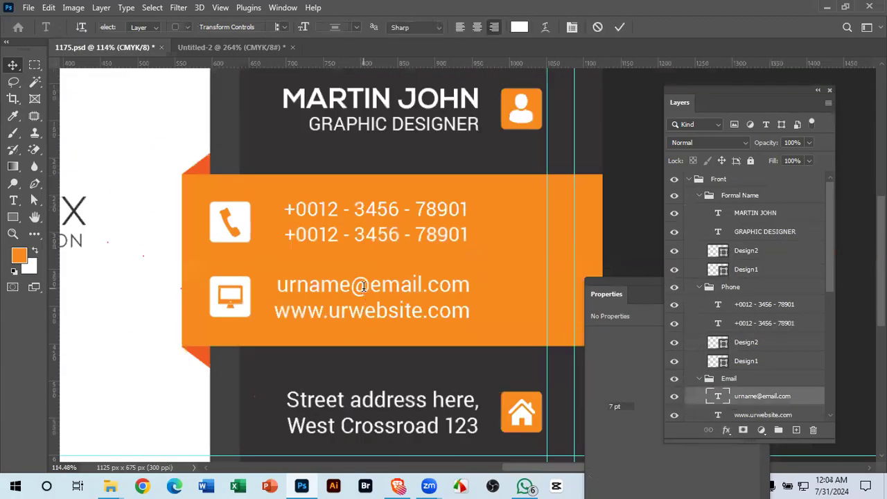
left_click(620, 28)
- Move the two duplicated phone number layers in Untitled-2 above the monitor icon layers, to the top of the stack
left_click(273, 47)
key("v")
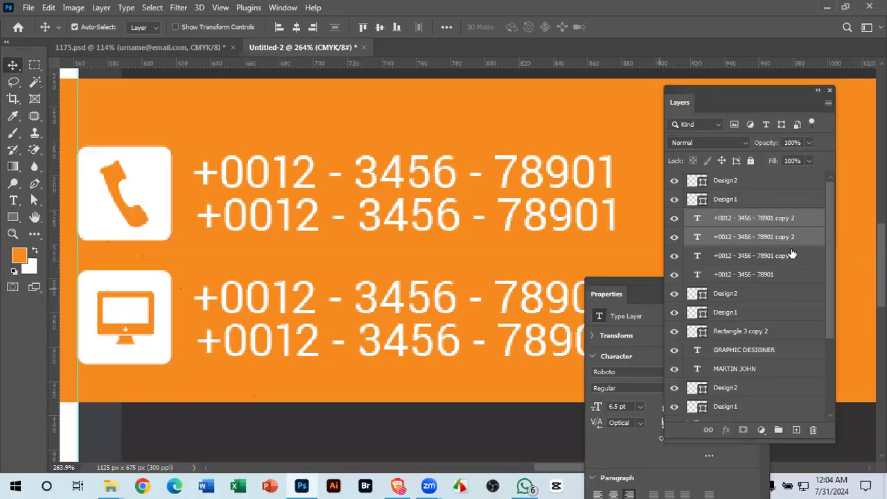
left_click_drag(778, 235, 773, 176)
left_click(739, 236)
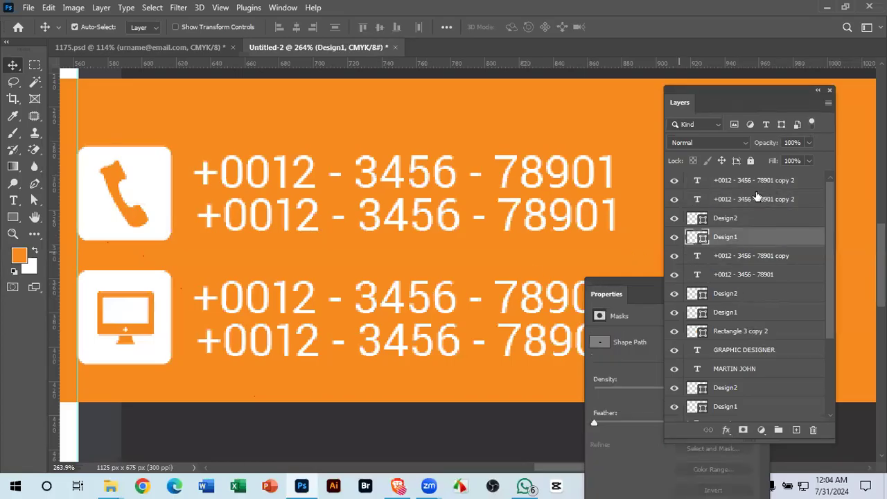
- Replace the upper text line beside the monitor icon with the copied email address
double_click(698, 199)
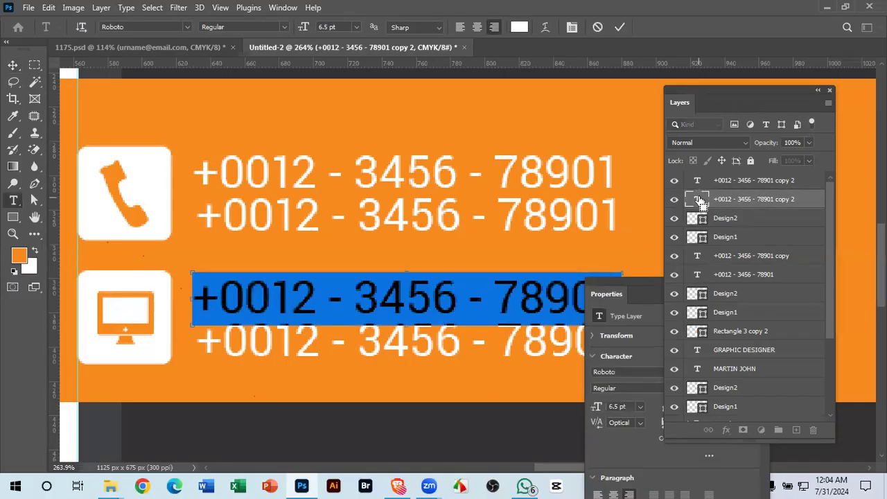
key("ctrl+v")
left_click(621, 27)
key("v")
left_click(203, 45)
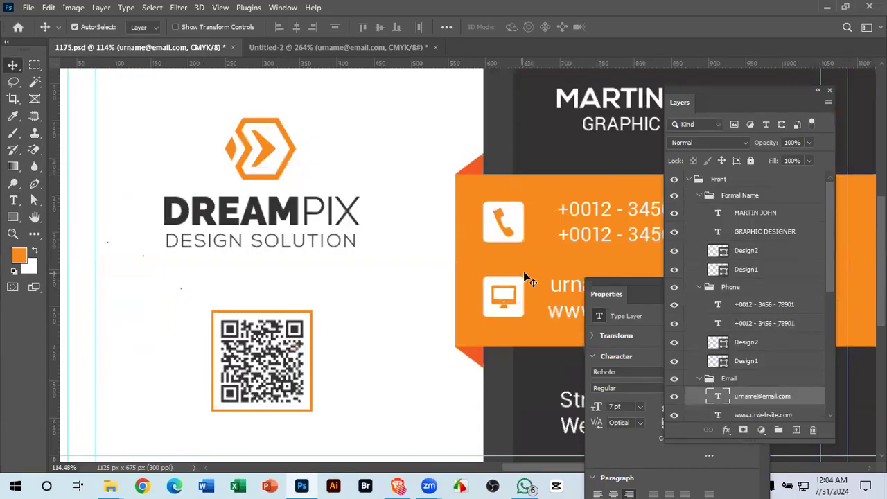
double_click(555, 312)
key("ctrl+c")
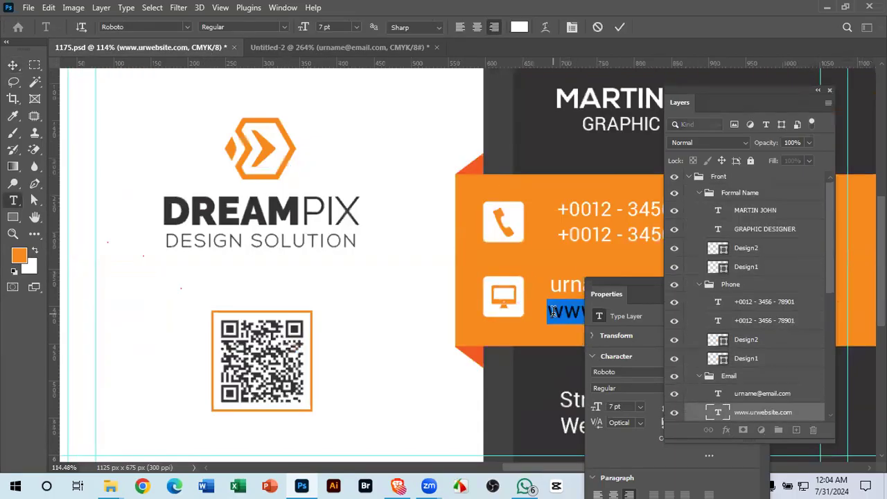
left_click(626, 26)
key("v")
left_click(333, 46)
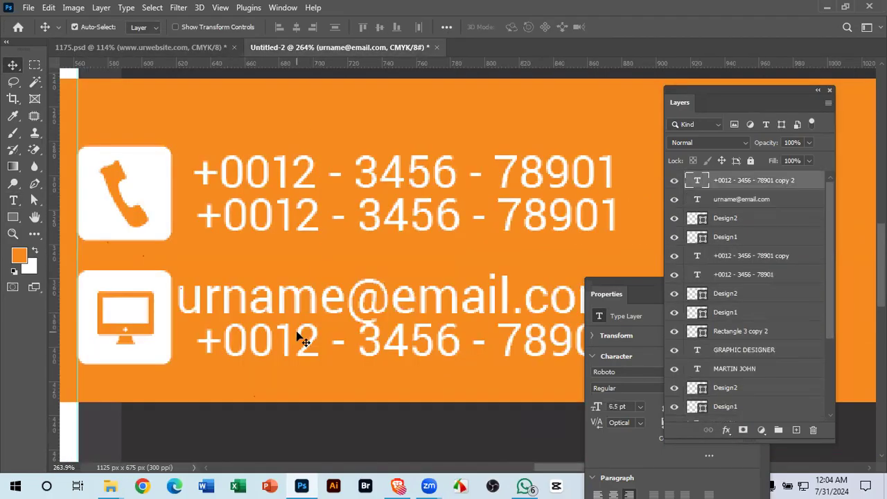
double_click(298, 337)
key("ctrl+v")
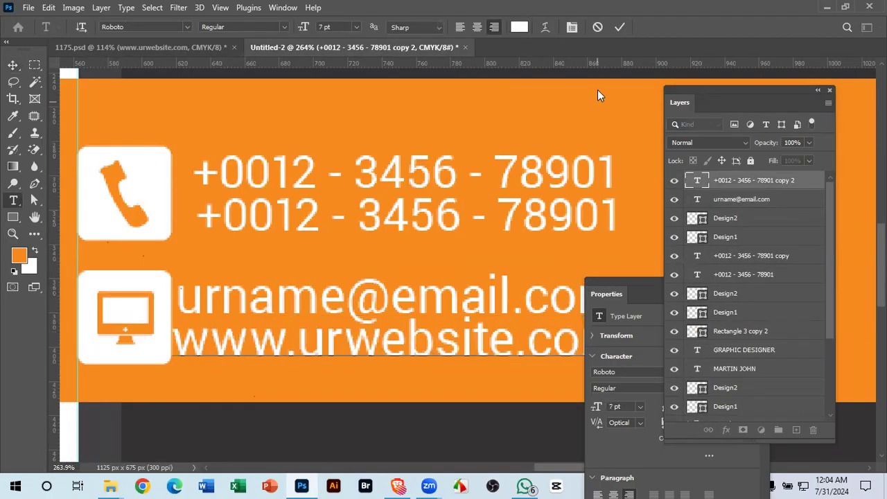
left_click(619, 26)
key("v")
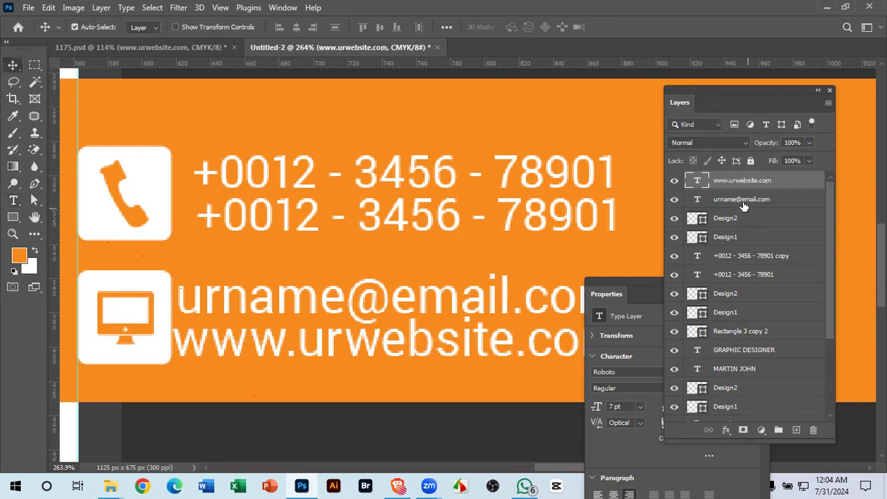
left_click(742, 201, "shift")
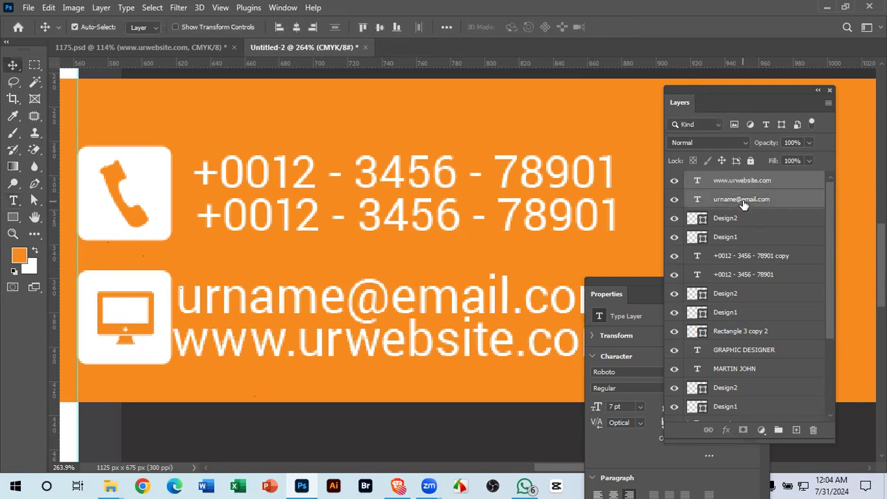
left_click(280, 27)
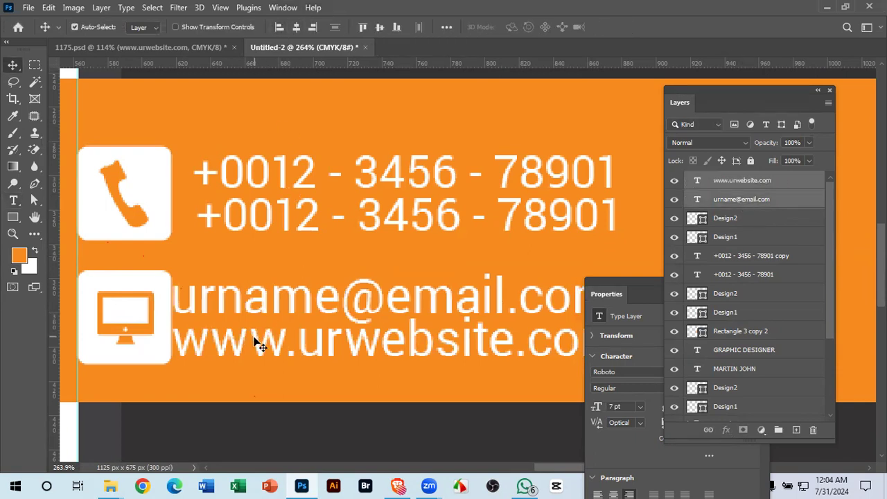
mouse_move(258, 343)
left_mouse_down()
mouse_move(275, 339)
mouse_move(265, 342)
left_mouse_up()
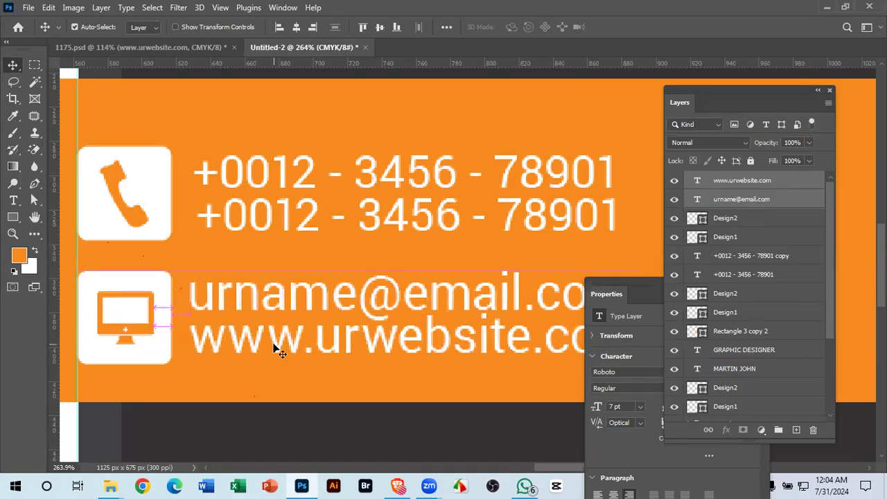
key("ctrl+z")
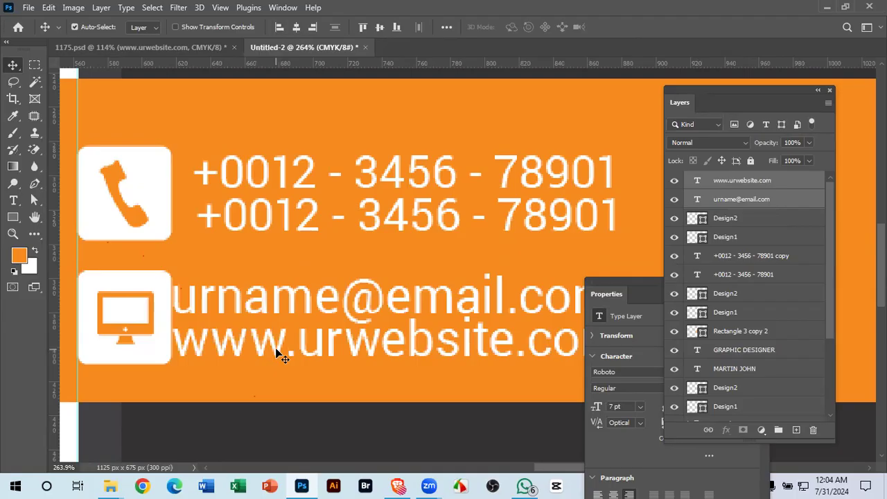
left_click_drag(284, 353, 300, 353)
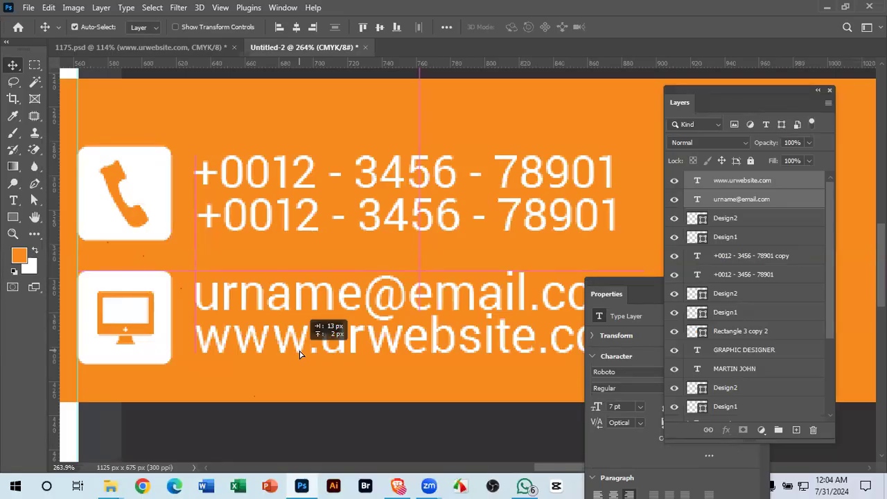
left_click_drag(300, 354, 299, 355)
scroll(372, 337, "down", 6)
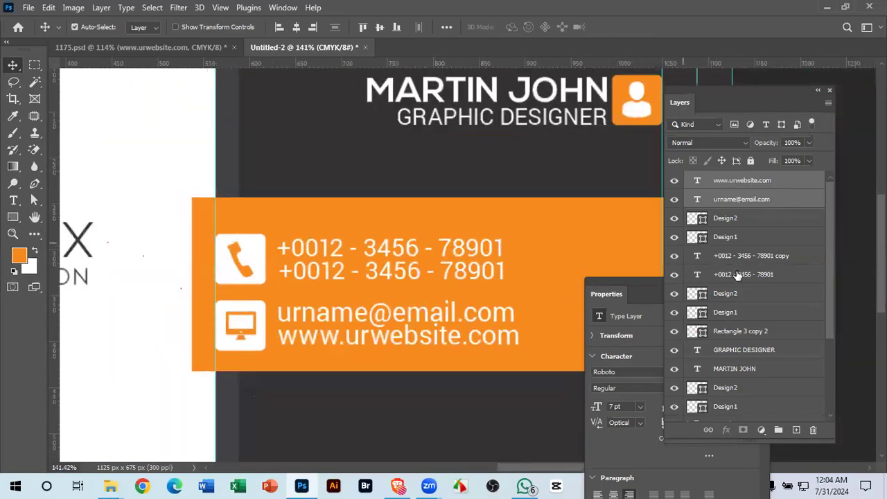
left_click(742, 276, "shift")
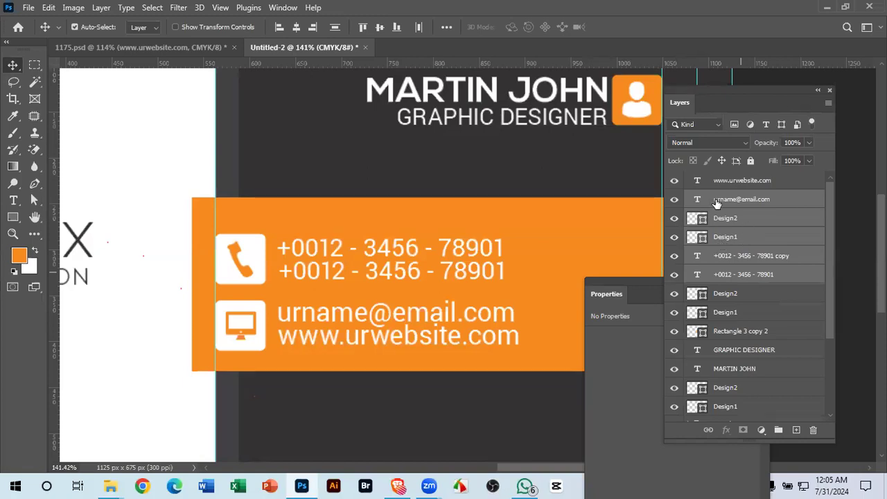
left_click(751, 237)
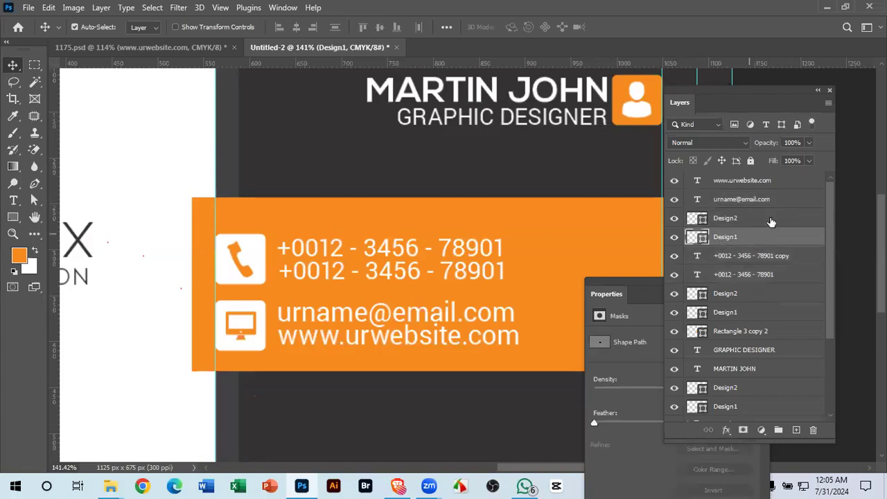
left_click(774, 181, "shift")
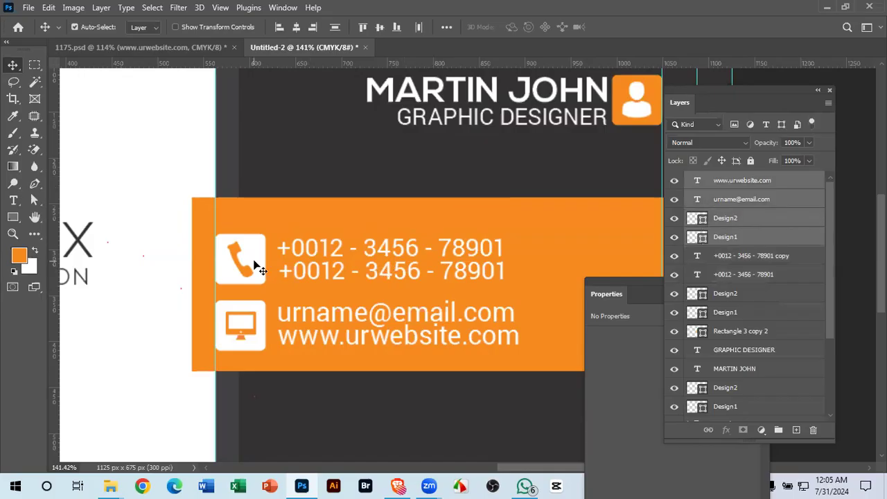
left_click_drag(254, 263, 261, 257)
key("ctrl+z")
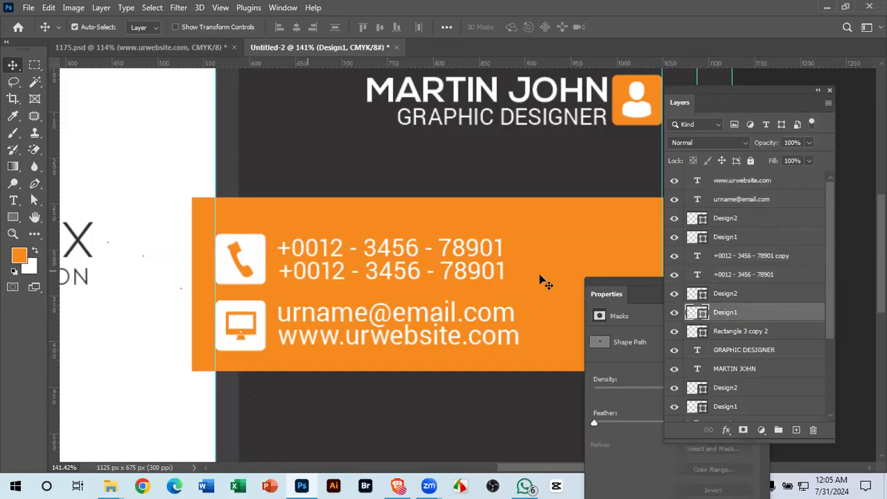
- Select all phone and monitor icon layers with their text lines and centre them vertically within the orange band
left_click(675, 314)
left_click(675, 313)
left_click(675, 219)
left_click(675, 219)
left_click(675, 219)
left_click(740, 182, "shift")
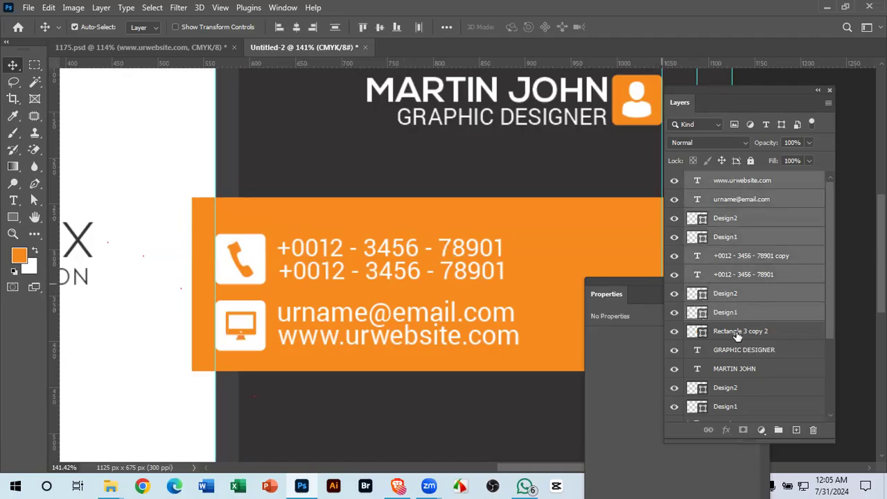
left_click_drag(263, 333, 263, 328)
left_click_drag(395, 360, 312, 325)
left_click_drag(381, 321, 333, 233)
left_click_drag(395, 284, 421, 301)
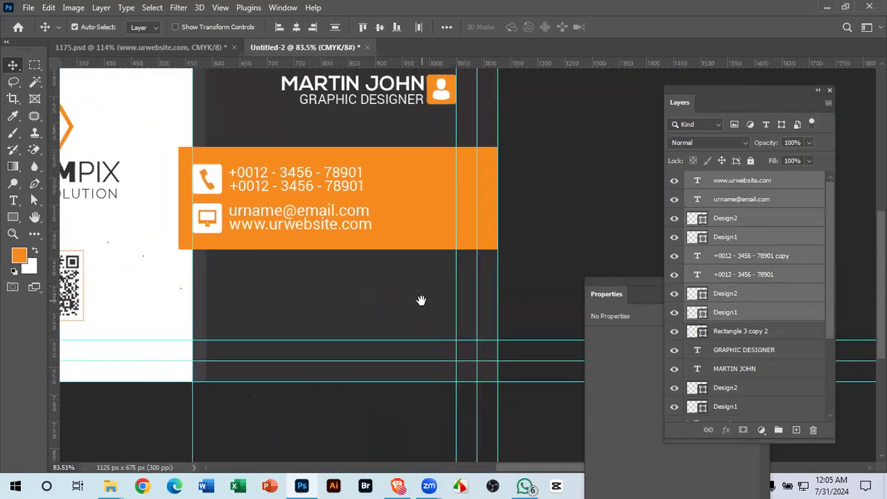
- Select both layers of the home icon, Design1 and Design2, in the Address group of 1175.psd
left_click(161, 43)
left_click_drag(521, 314, 167, 263)
left_click_drag(326, 337, 349, 281)
left_click(463, 352, "ctrl")
left_click_drag(414, 338, 472, 320)
left_click(472, 320, "ctrl")
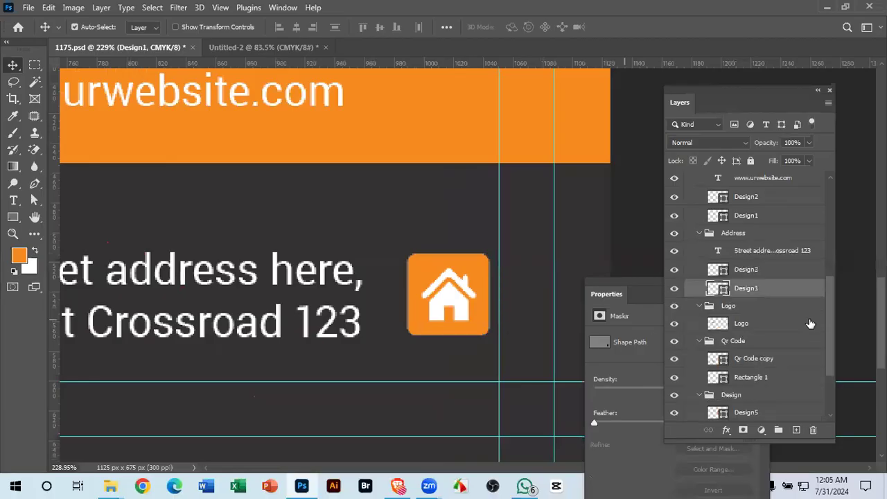
left_click(766, 271, "shift")
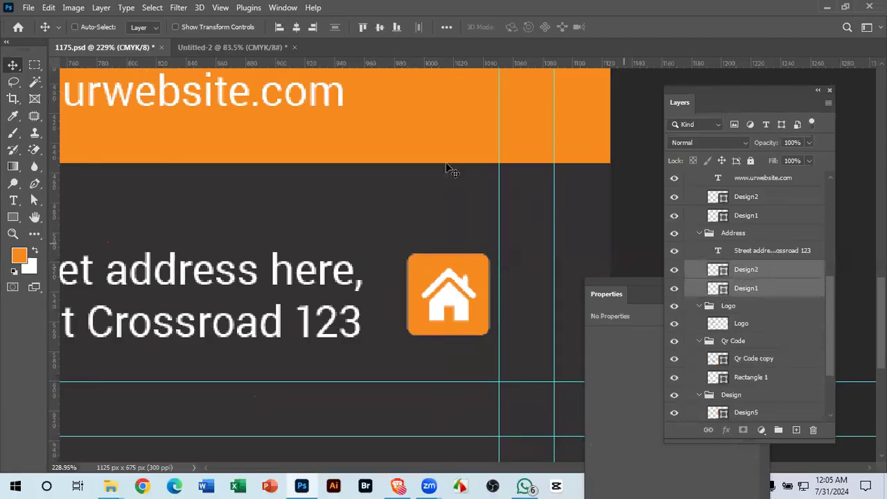
- Paste the home icon into Untitled-2 and move its two layers to the top of the layer stack
left_click(218, 48)
left_click(483, 341)
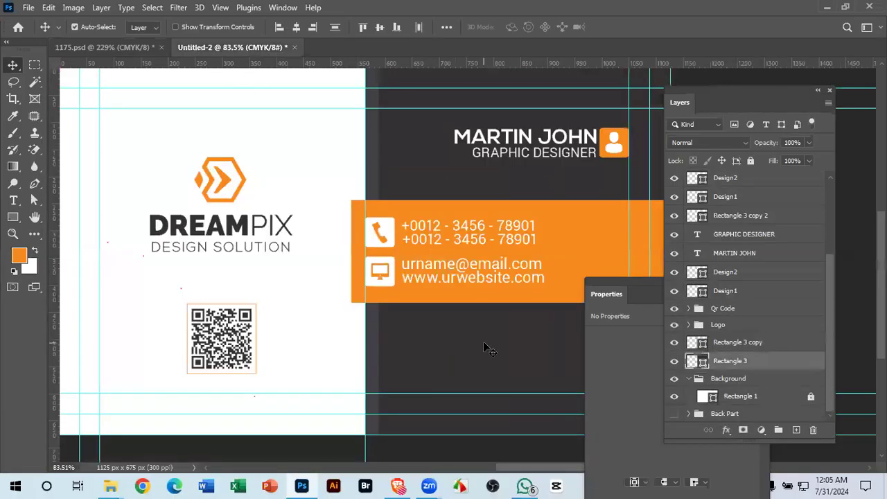
key("ctrl+v")
left_click_drag(454, 333, 197, 285)
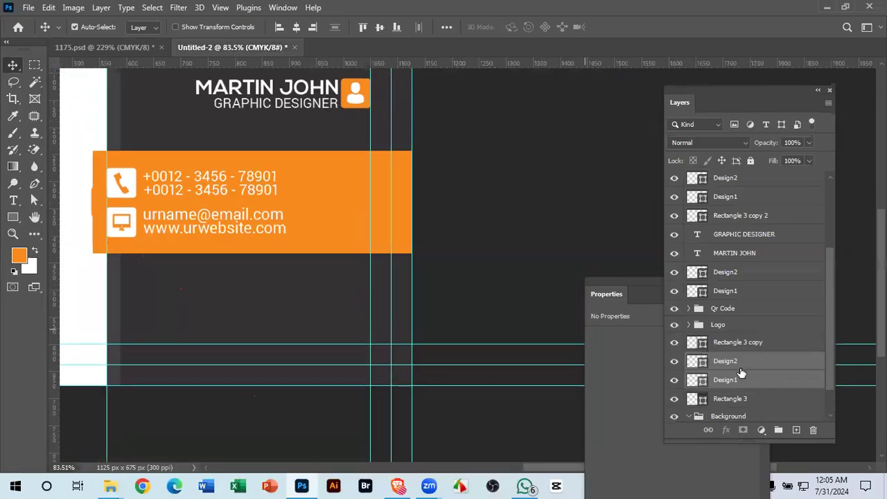
left_click_drag(802, 382, 770, 178)
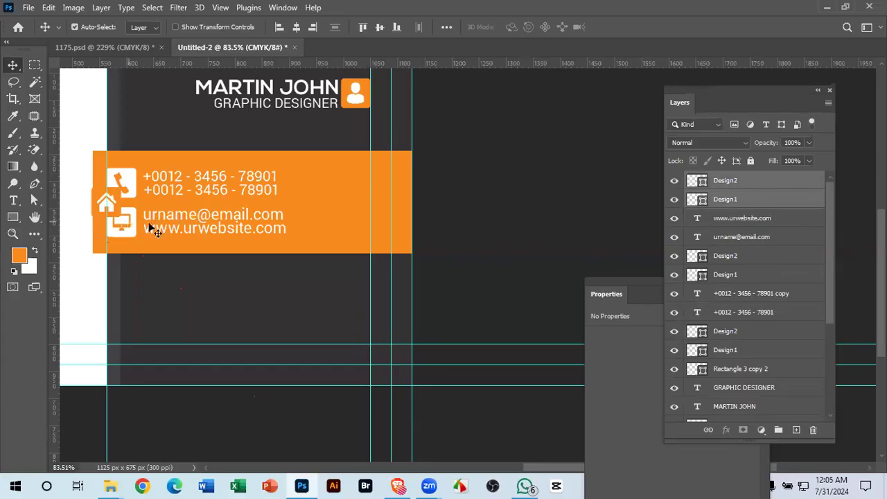
- Place the home icon below the orange band, against the inner vertical guide and in line with the person icon above
left_click_drag(270, 304, 284, 307)
left_click_drag(192, 246, 435, 353)
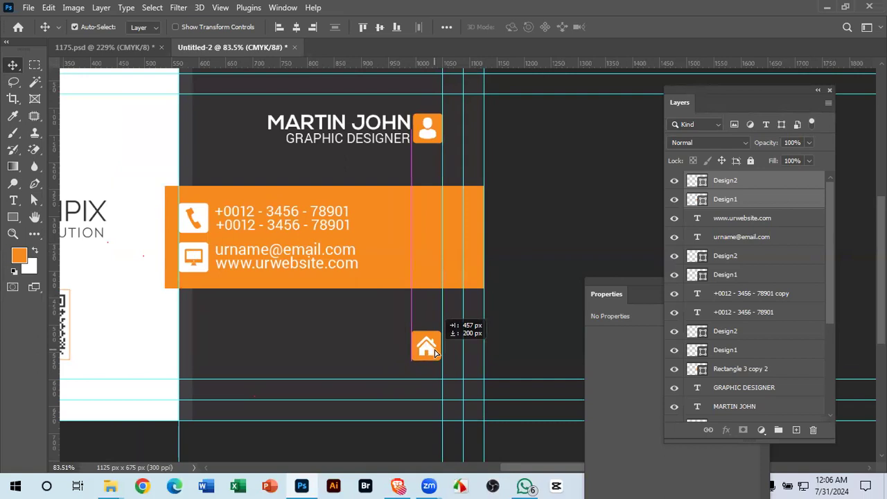
left_click_drag(435, 354, 435, 353)
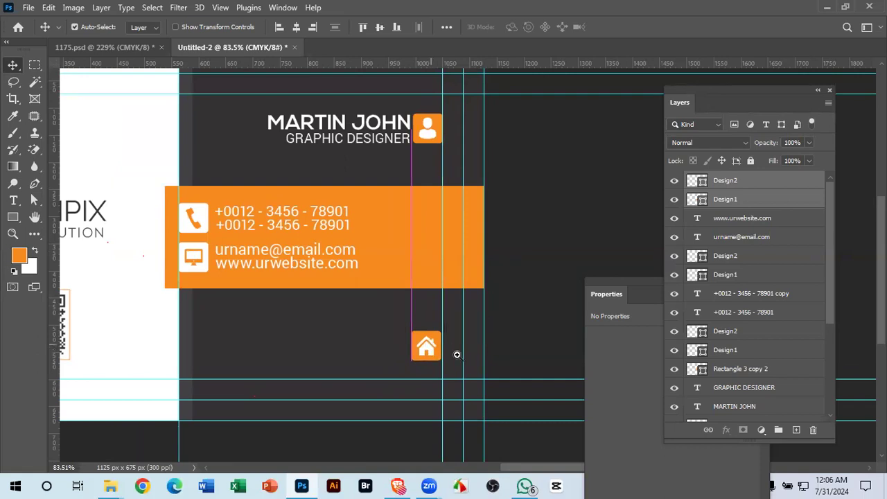
scroll(429, 342, "up", 3)
left_click_drag(469, 149, 455, 331)
left_click_drag(452, 197, 442, 447)
left_click_drag(423, 142, 480, 277)
left_click_drag(427, 287, 426, 222)
left_click_drag(383, 367, 478, 376)
left_click_drag(361, 373, 307, 333)
left_click_drag(362, 337, 411, 332)
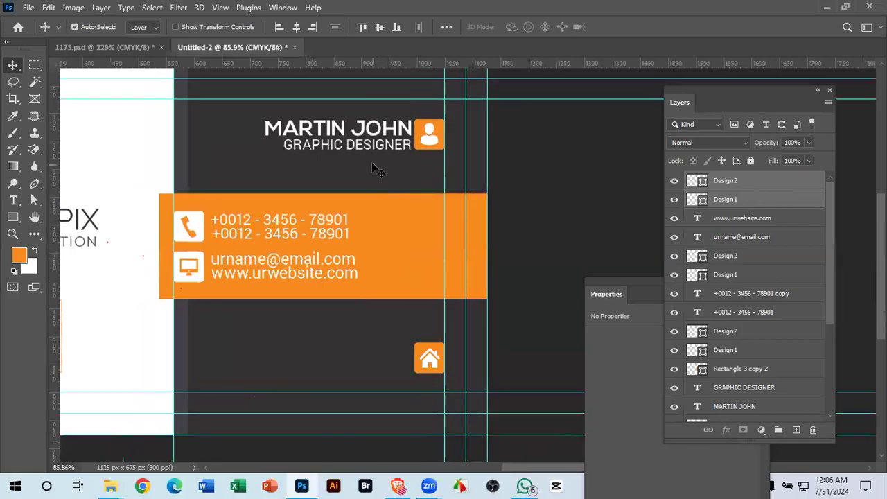
- Copy the two-line street address text beside the home icon in 1175.psd
left_click(93, 47)
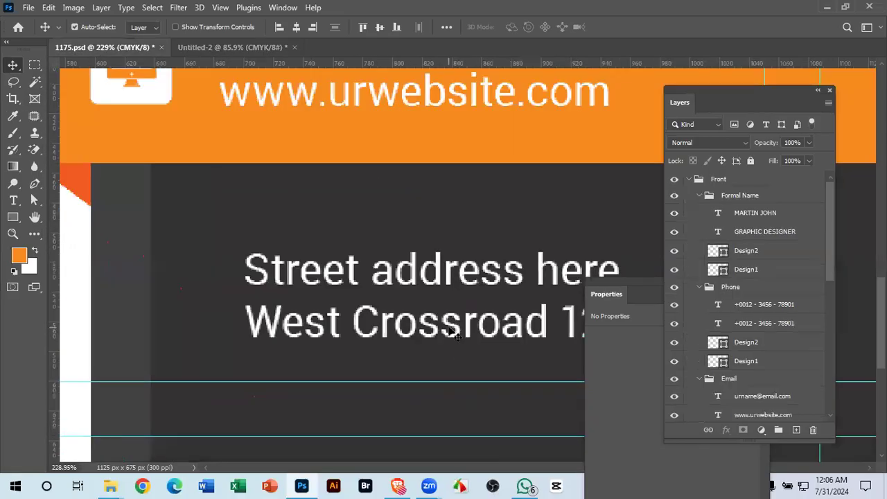
left_click(454, 334)
double_click(454, 334)
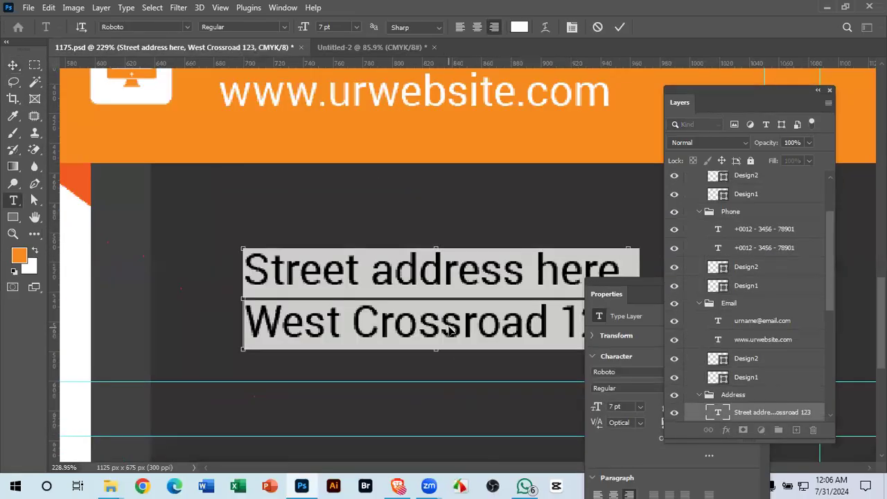
left_click(619, 28)
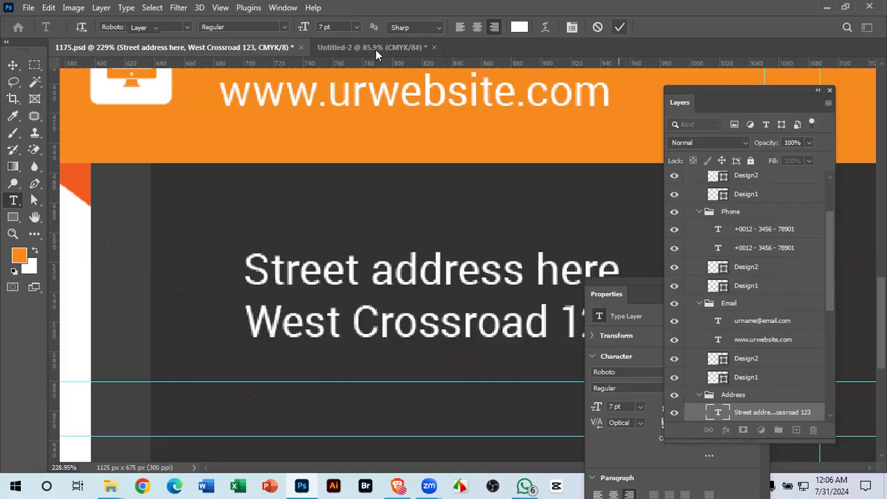
left_click(375, 47)
left_click_drag(483, 292, 496, 332)
left_click_drag(575, 333, 409, 299)
left_click_drag(288, 278, 311, 315)
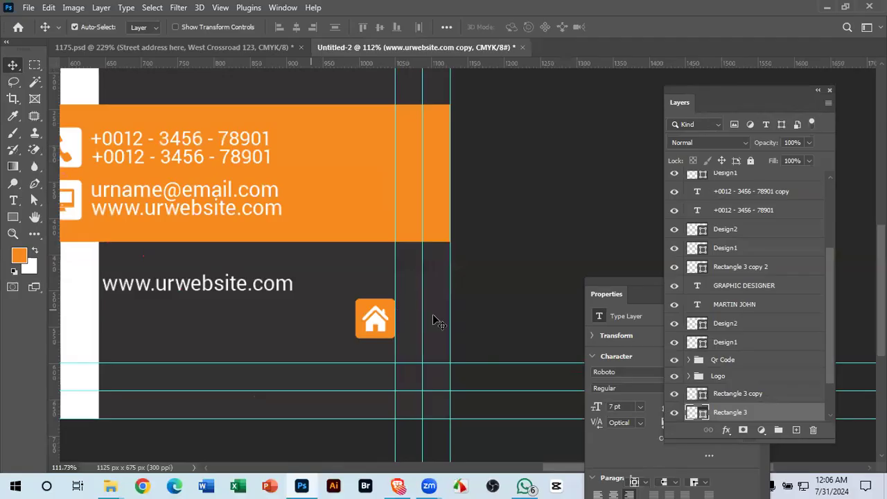
key("ctrl+z")
left_click(486, 321)
left_click_drag(396, 311, 365, 284)
left_click_drag(367, 291, 394, 328)
- Nudge the name and GRAPHIC DESIGNER lines together to the left, leaving a 20 px gap to the person icon
left_click_drag(379, 142, 450, 315)
left_click_drag(400, 249, 438, 407)
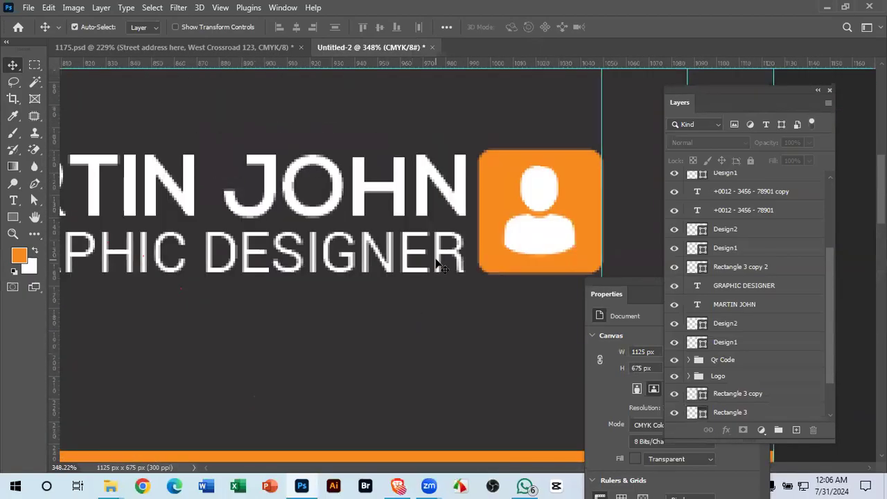
left_click(438, 264)
left_click(463, 197, "shift")
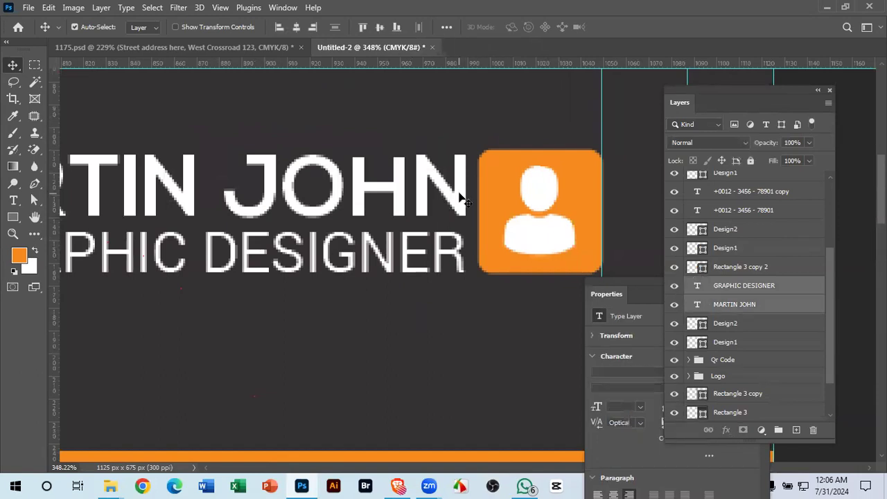
mouse_move(459, 199)
left_mouse_down()
mouse_move(428, 201)
mouse_move(458, 207)
left_mouse_up()
key("Left")
key("Left")
key("Left")
key("Left")
key("Left")
key("Left")
key("Left")
key("Left")
key("Left")
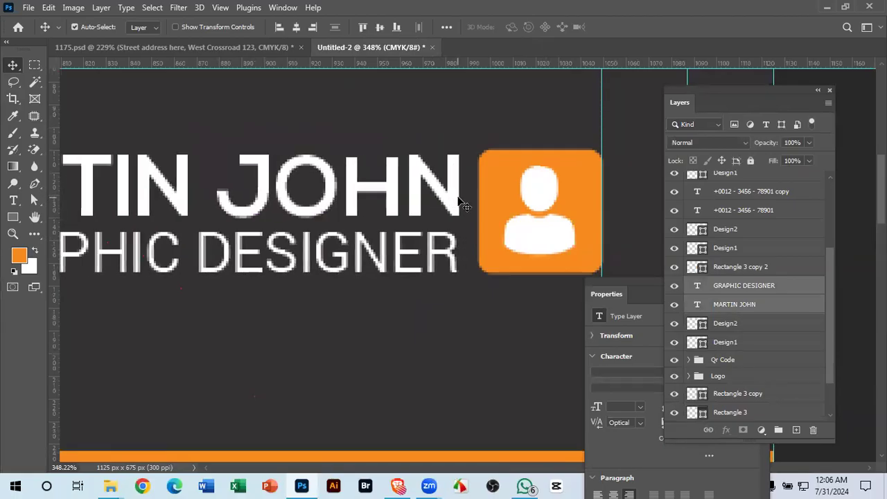
key("Left")
key("Left")
key("Left")
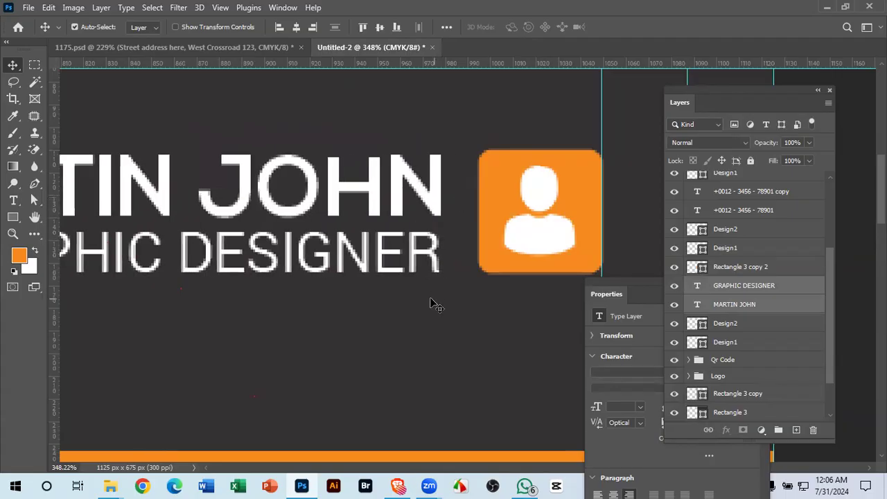
scroll(316, 234, "down", 5)
scroll(317, 234, "down", 2)
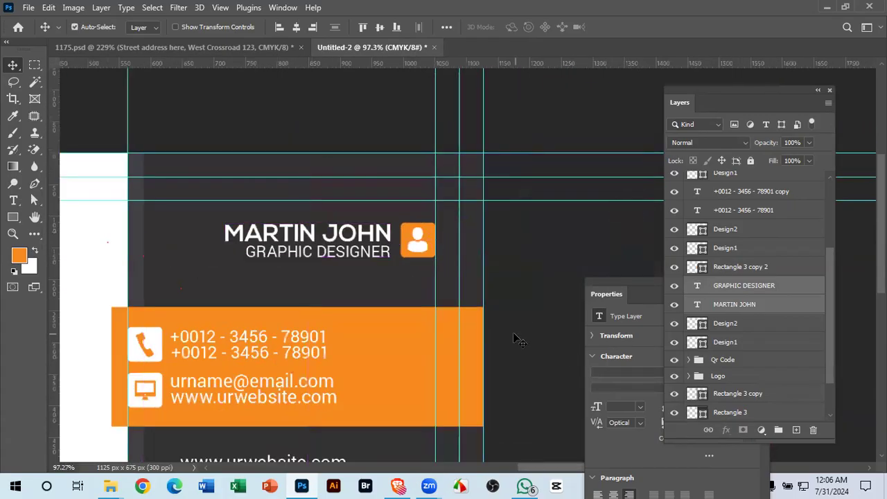
scroll(364, 250, "up", 5)
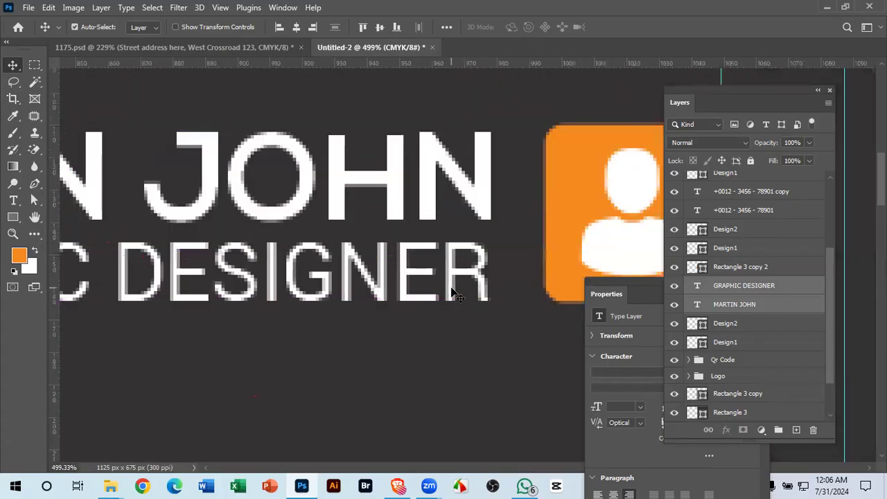
scroll(455, 292, "down", 4)
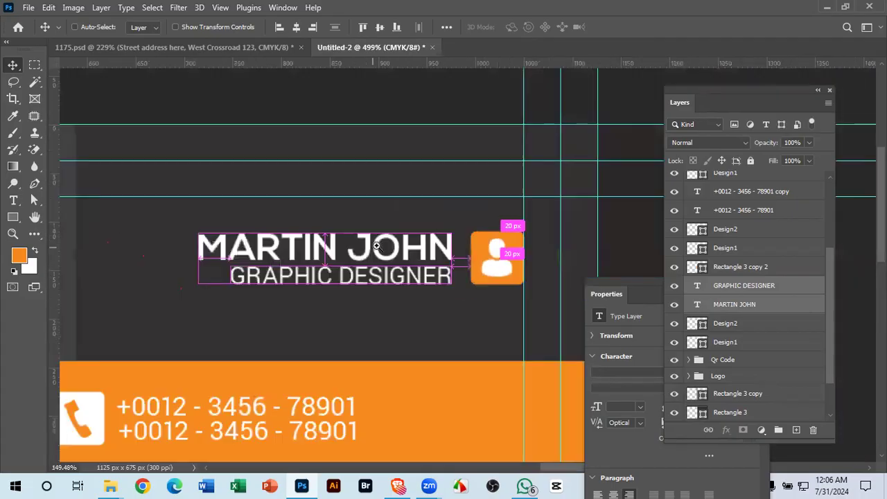
left_click_drag(429, 297, 416, 217)
scroll(416, 217, "down", 3)
scroll(412, 239, "up", 1)
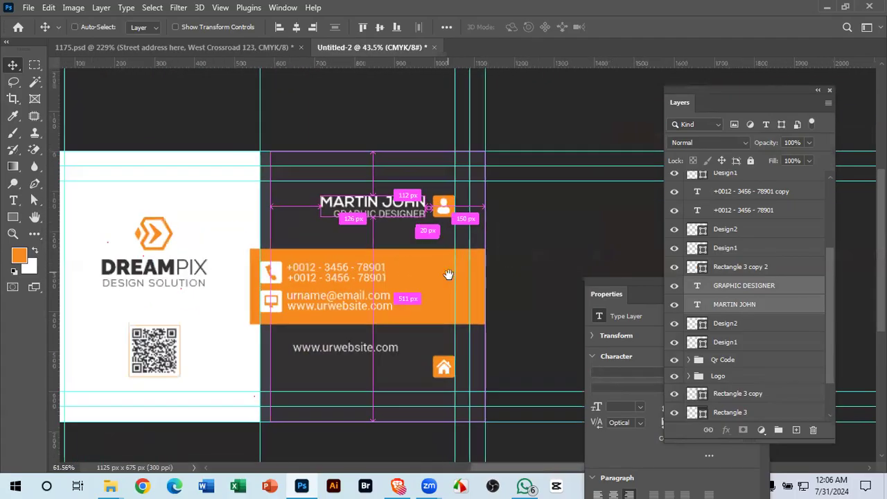
left_click_drag(410, 355, 432, 361)
left_click_drag(375, 353, 411, 372)
- Replace the website text beside the home icon with the copied two-line street address
double_click(412, 372)
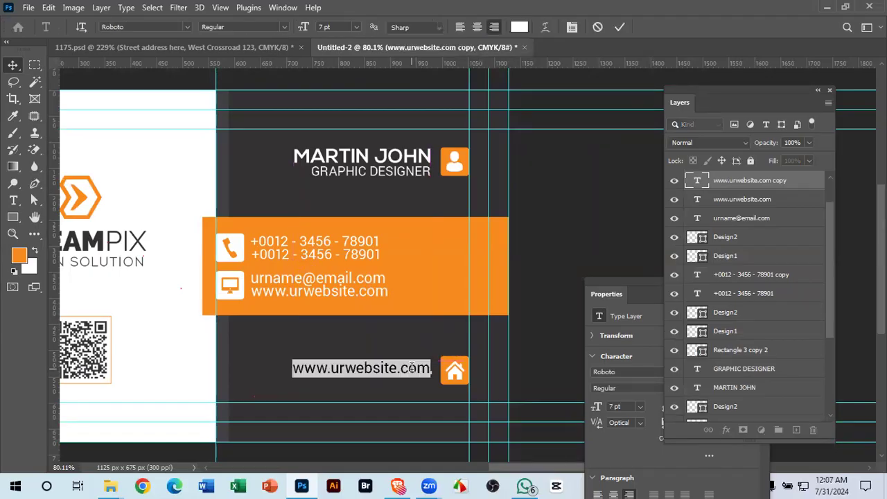
type("Street address here, West Crossroad 123")
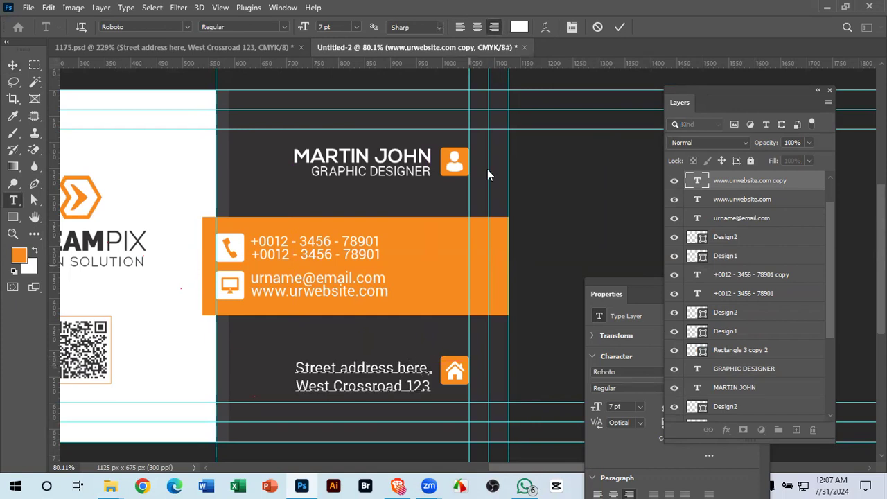
left_click(619, 28)
key("ctrl+space")
left_click_drag(428, 382, 431, 327)
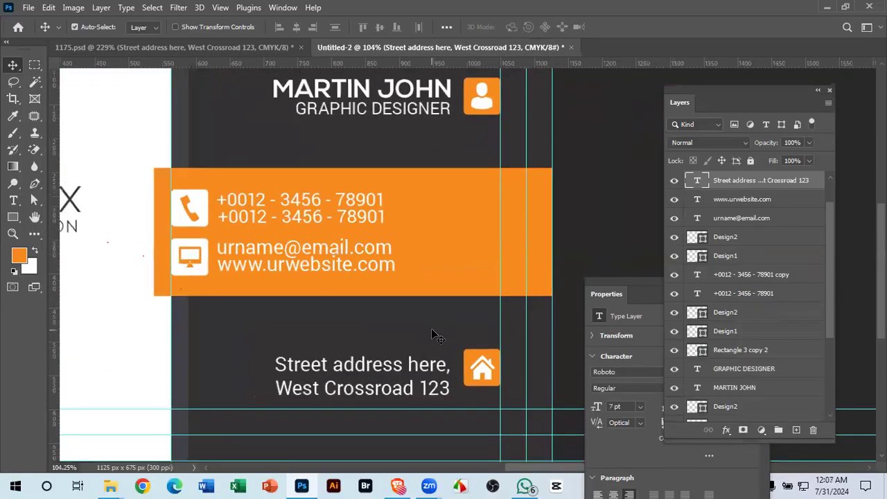
- Move the two-line street address up 13 px and 5 px to the left, level with the base of the home icon
left_click_drag(451, 401, 445, 389)
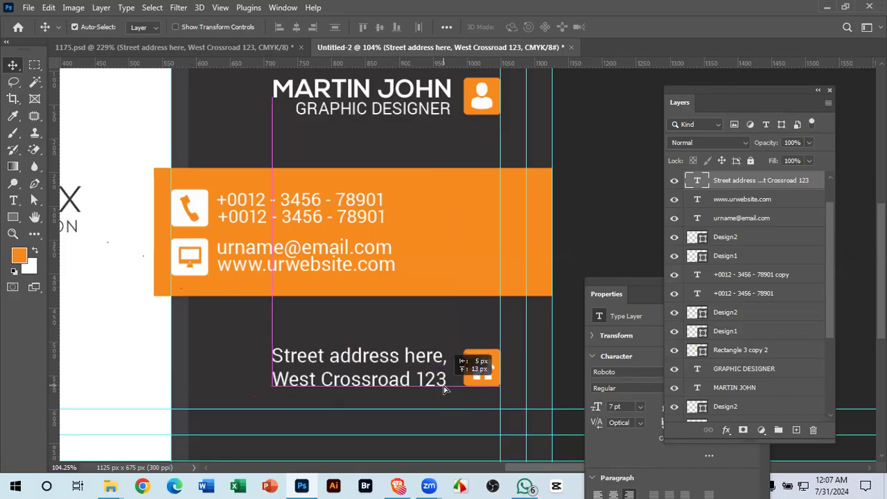
left_click_drag(488, 346, 488, 345)
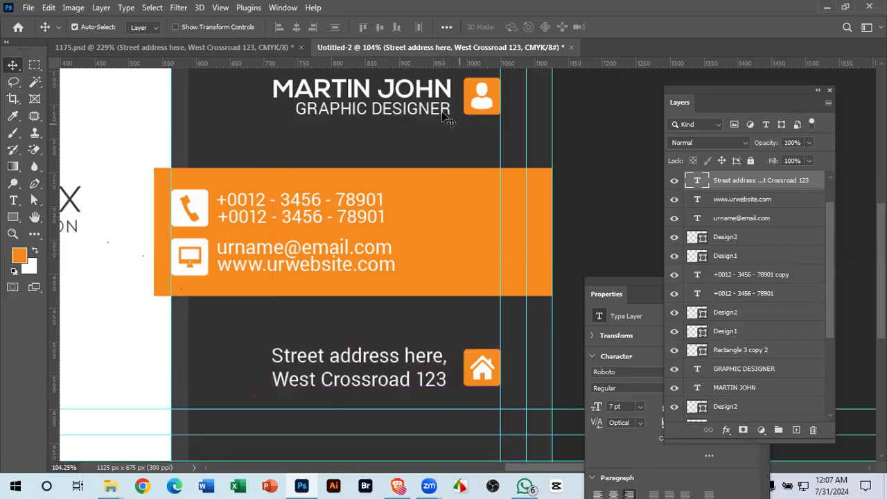
- Add a vertical guide at the right edge of the name line above the orange band
left_click_drag(56, 325, 459, 89)
scroll(459, 89, "up", 4)
left_click_drag(369, 96, 395, 319)
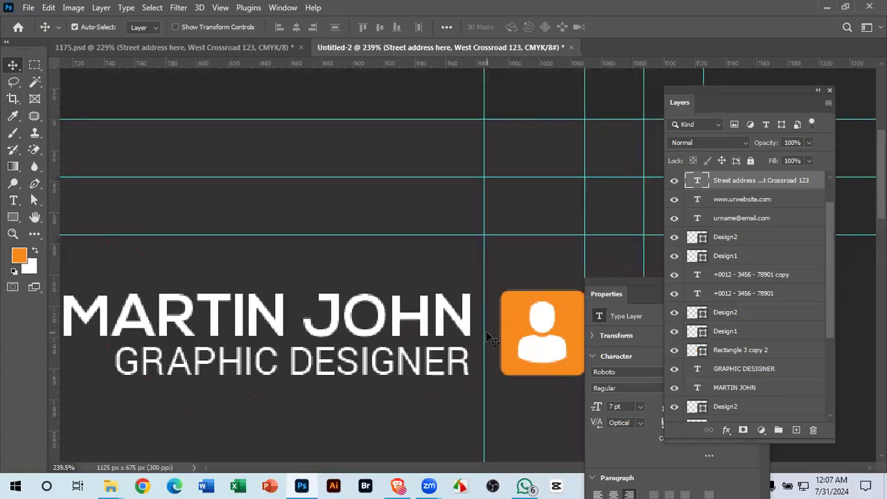
left_click_drag(483, 327, 471, 339)
left_click_drag(465, 398, 287, 90)
left_click_drag(409, 376, 491, 395)
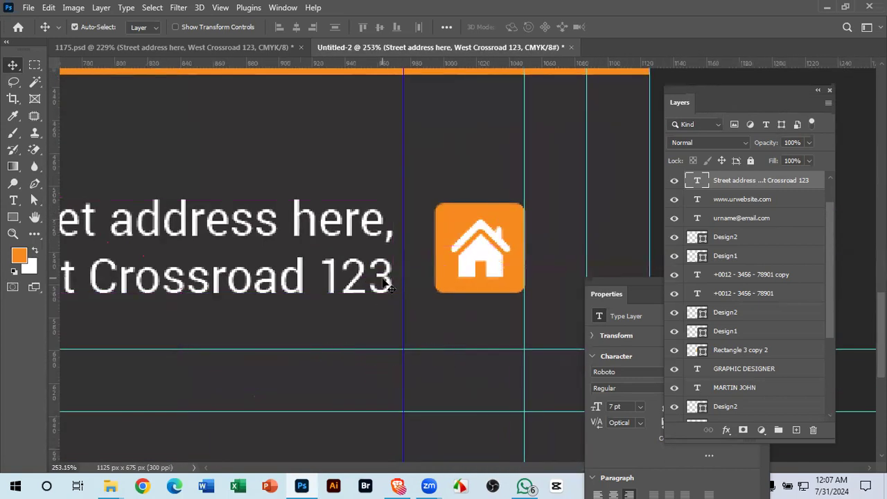
left_click_drag(388, 283, 391, 243)
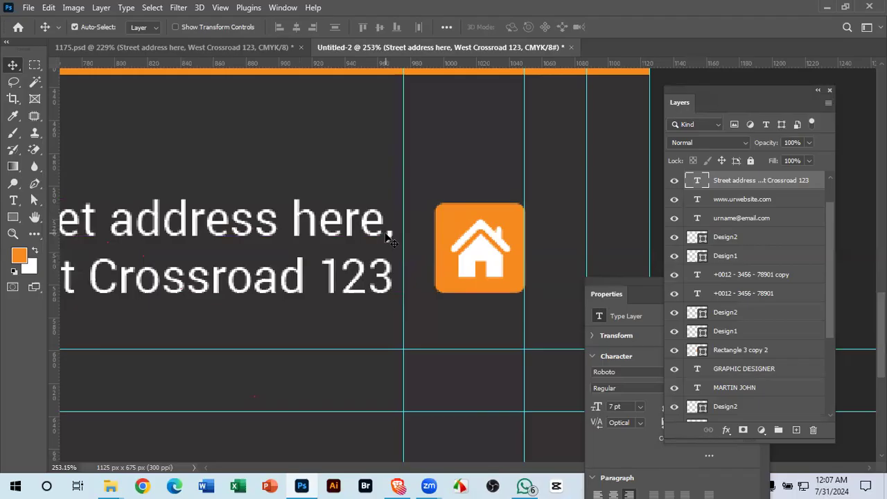
left_click_drag(386, 298, 390, 294)
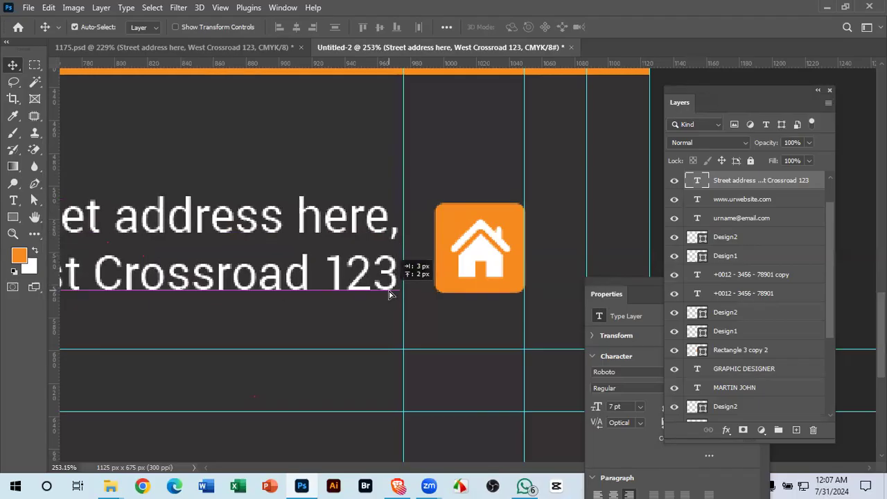
key("ctrl+z")
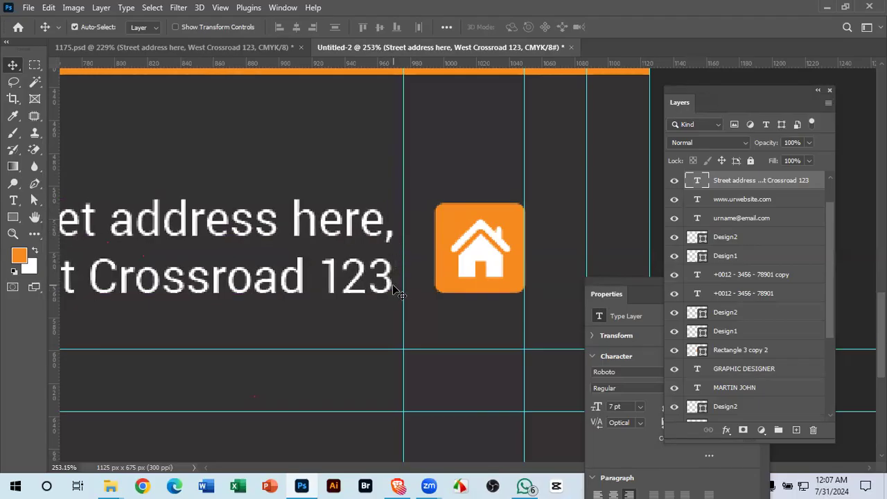
- Nudge the street address right until its edge meets the vertical guide, and remove that guide
key("Right")
key("Right")
key("Right")
key("Right")
key("Right")
key("Right")
key("Right")
scroll(421, 296, "down", 5)
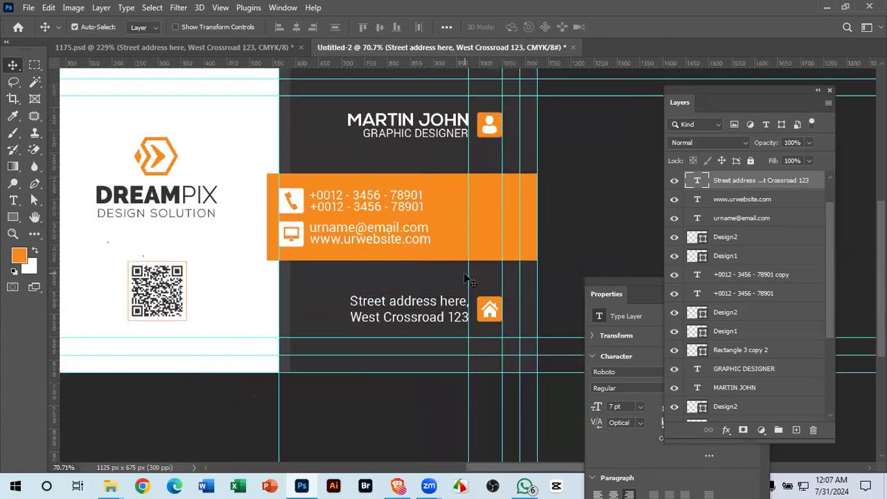
left_click_drag(469, 274, 12, 170)
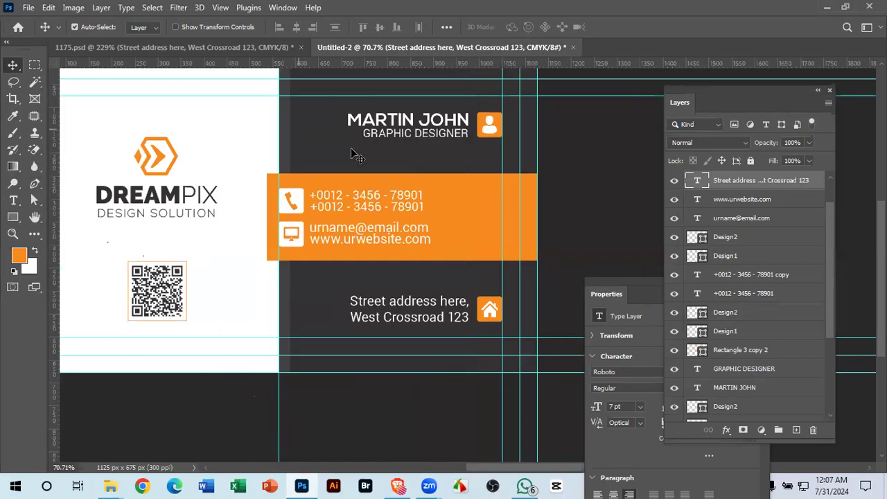
- In 1175.psd, pull the darker orange fold shape from behind the contact band to examine its outline, and put it back
left_click(238, 45)
scroll(181, 184, "down", 5)
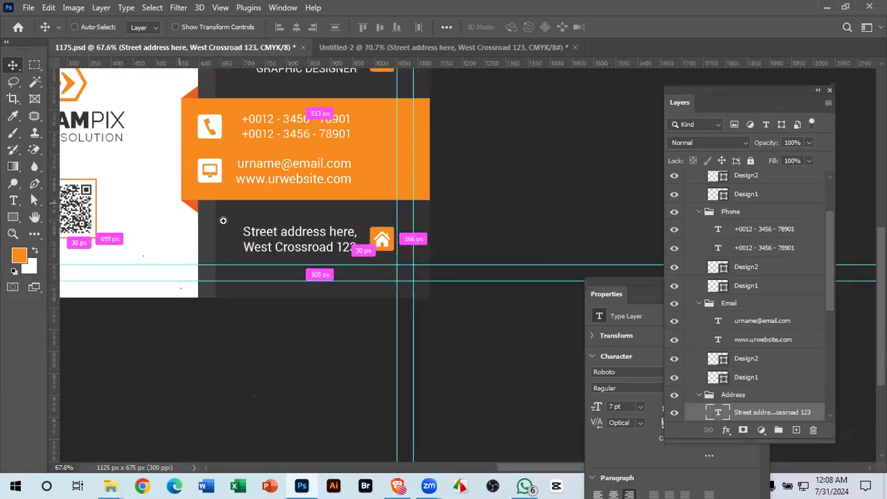
scroll(250, 229, "up", 5)
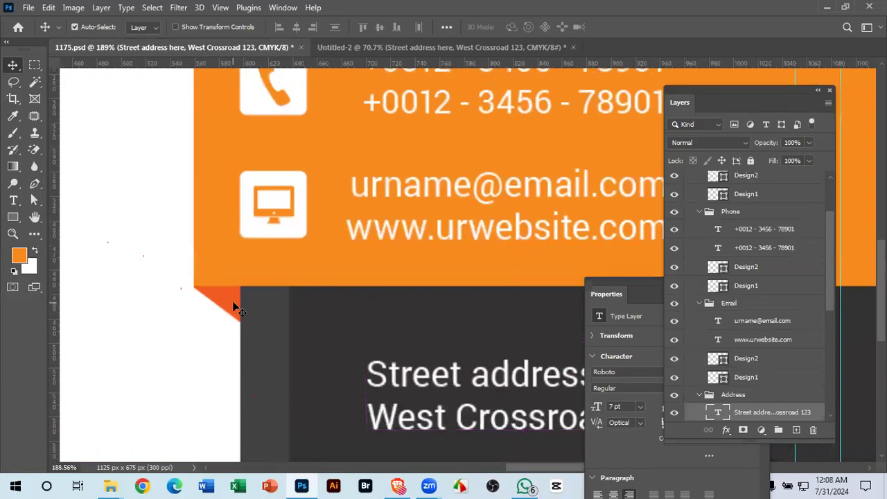
left_click_drag(222, 304, 180, 331)
scroll(251, 307, "down", 5)
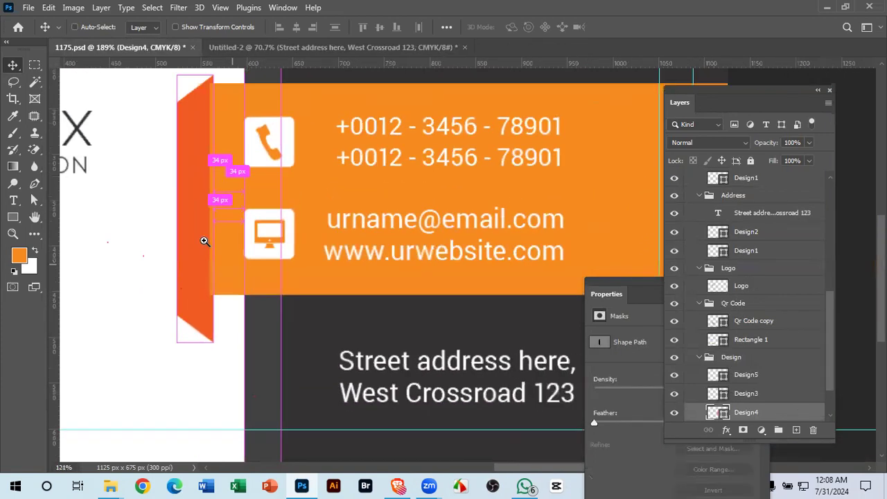
scroll(307, 301, "up", 3)
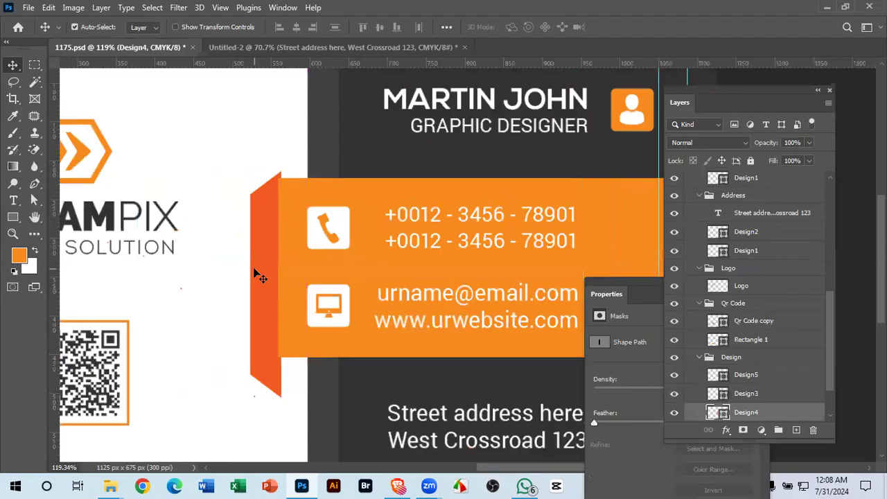
left_click_drag(256, 276, 292, 260)
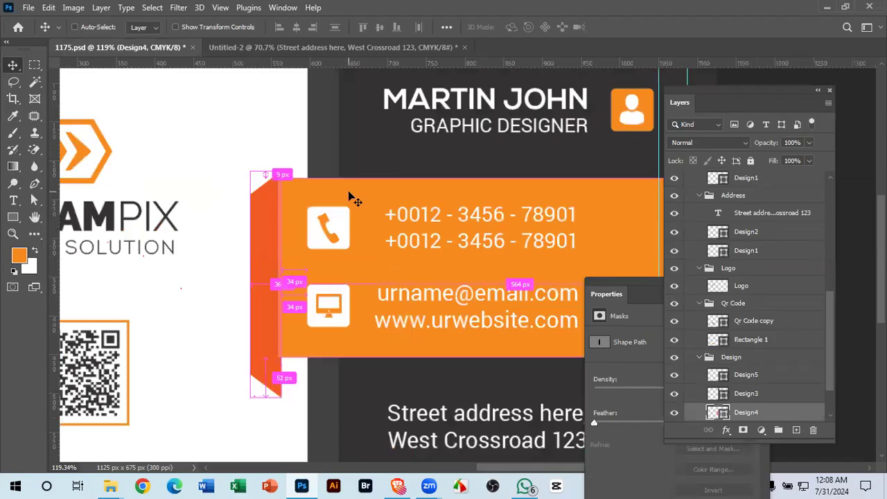
key("ctrl+z")
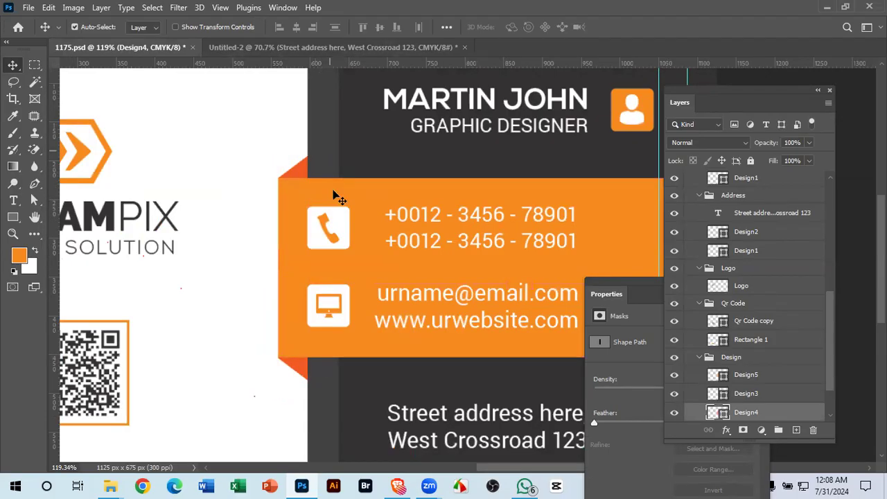
left_click(388, 199)
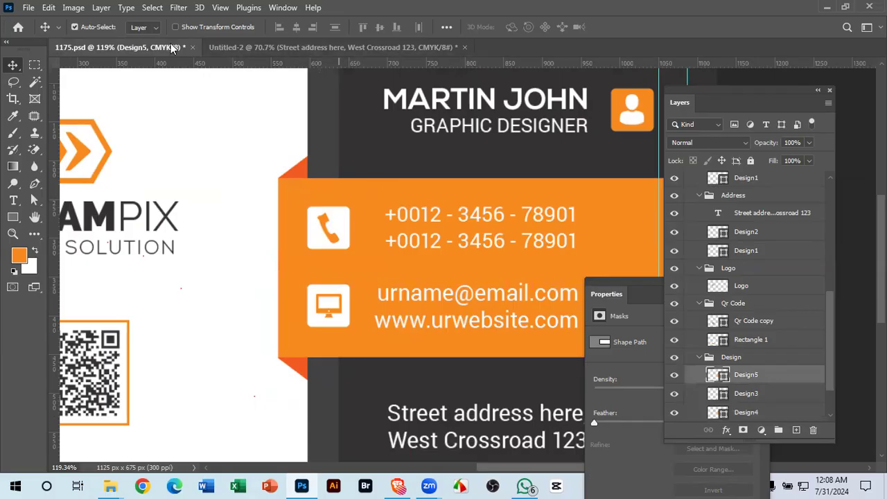
- In Untitled-2, draw a 27 × 239 px rectangle above all layers, covering the band's overhang on the white panel and extending past its top and bottom
left_click(251, 47)
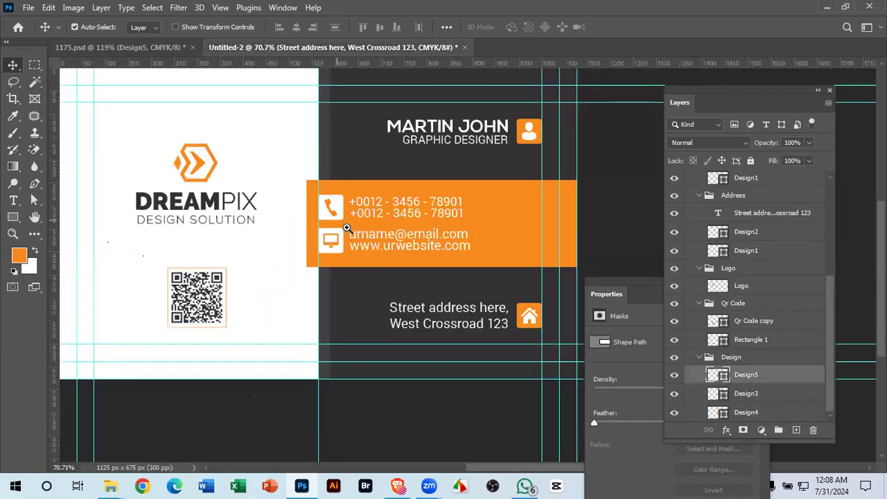
scroll(328, 217, "up", 1)
left_click(309, 215)
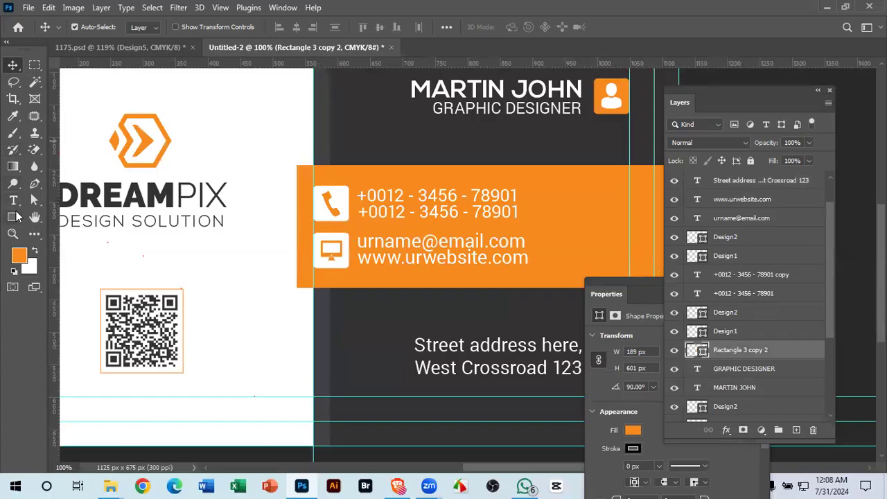
left_click(16, 217)
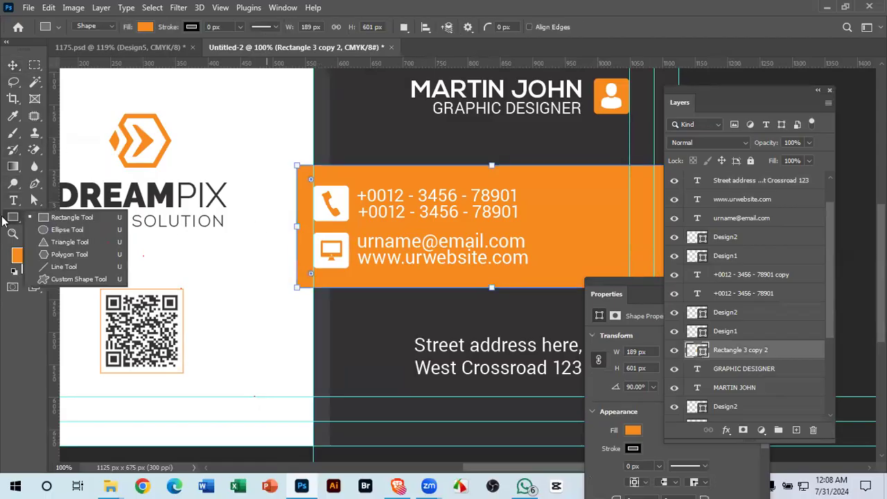
left_click(62, 219)
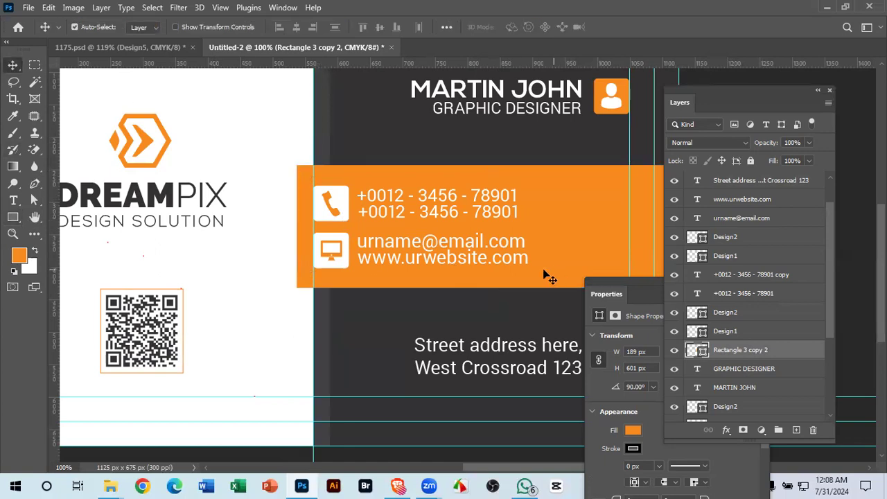
left_click(13, 218)
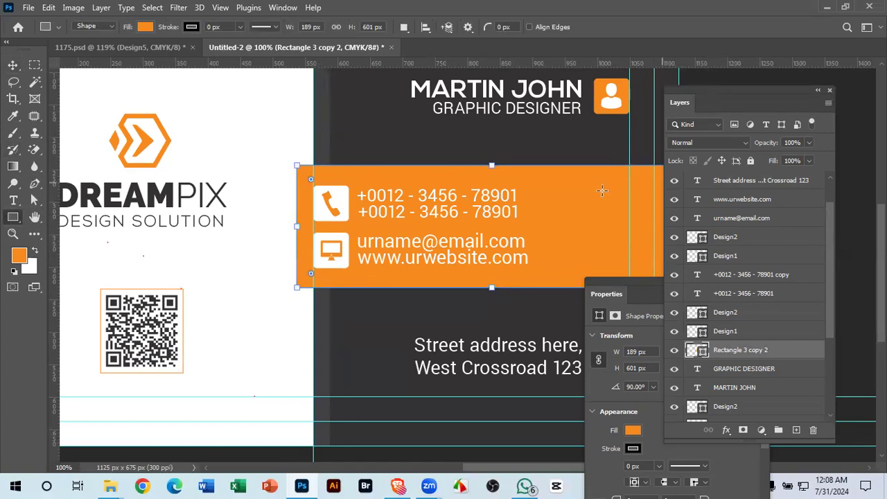
left_click(13, 65)
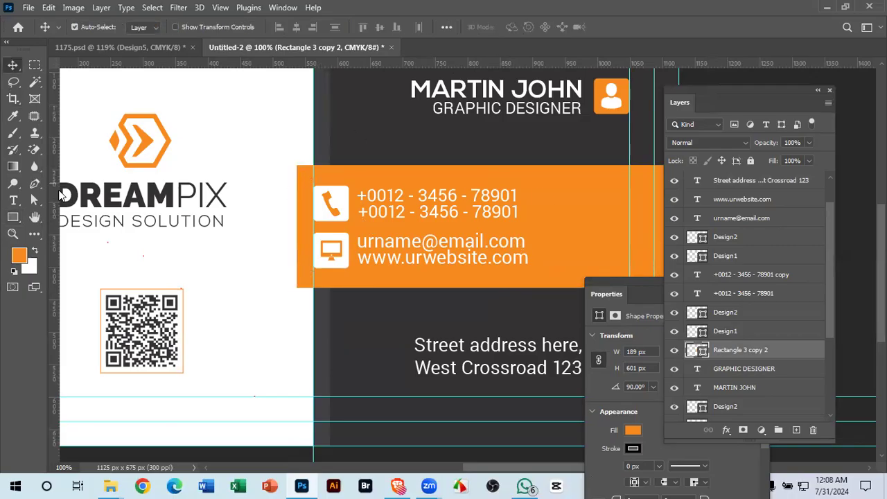
scroll(789, 334, "up", 2)
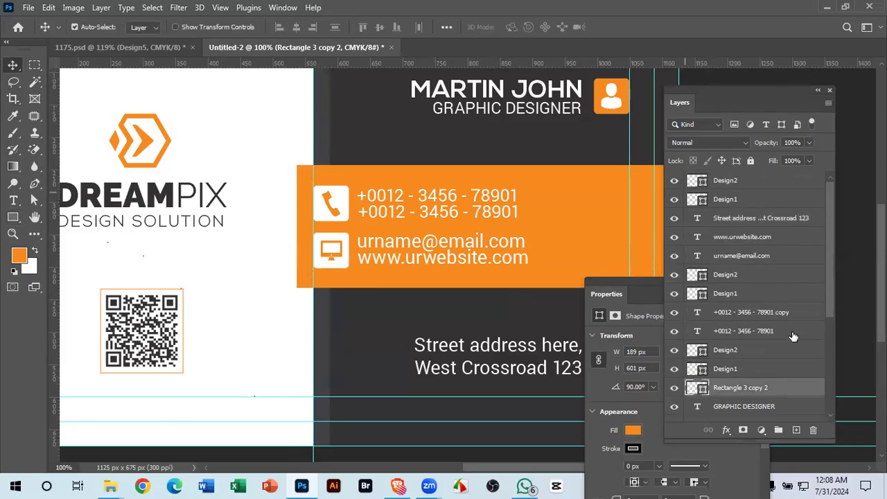
left_click(752, 181)
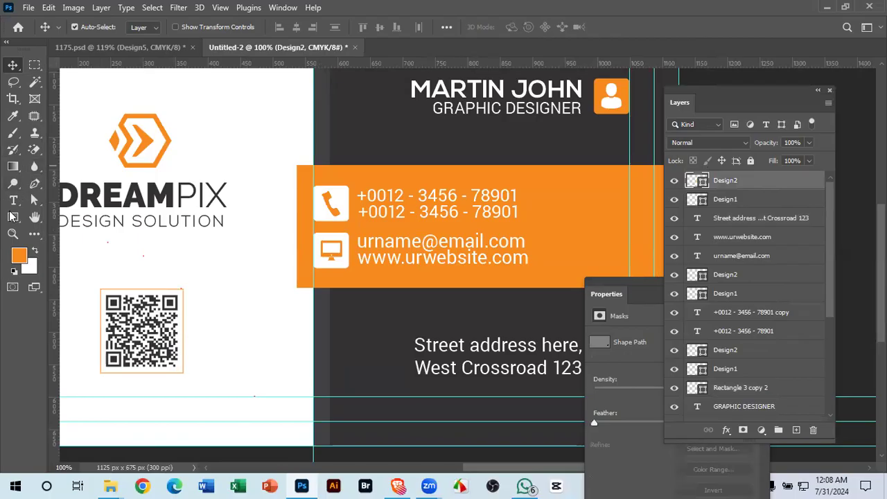
key("u")
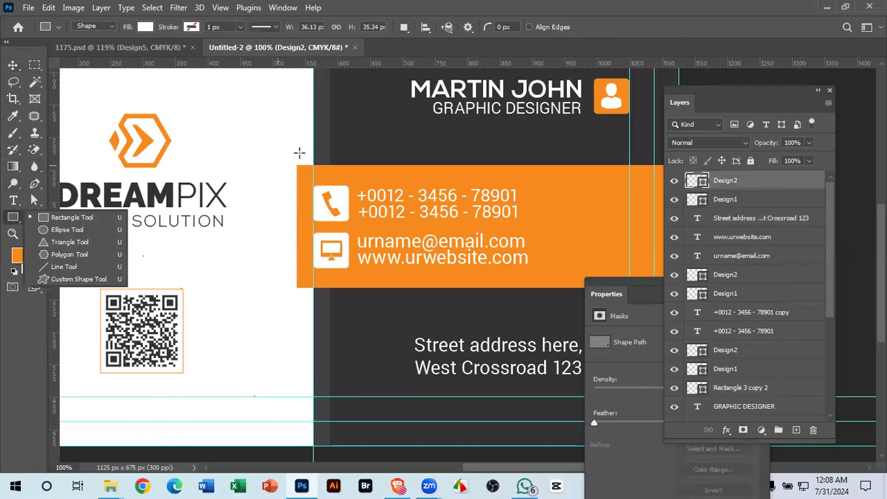
left_click_drag(297, 149, 312, 305)
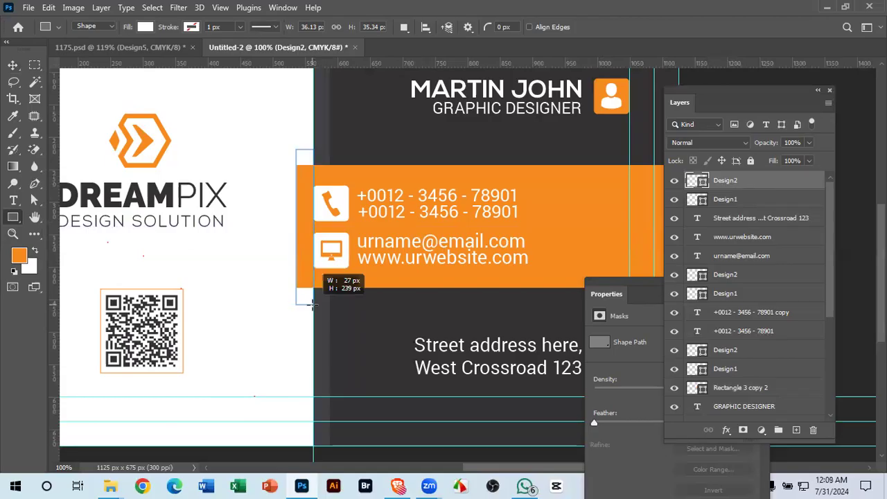
left_click_drag(312, 305, 312, 305)
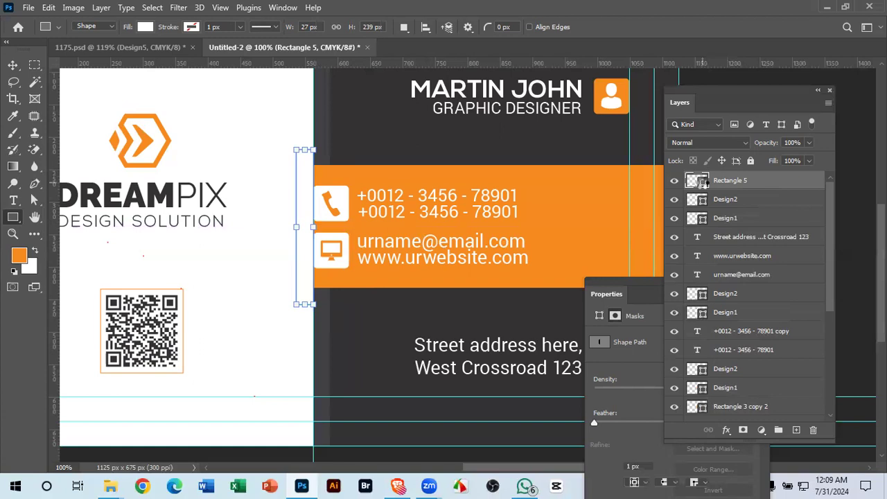
- Fill the new narrow rectangle with the red colour c33f3f
double_click(703, 182)
left_click(649, 271)
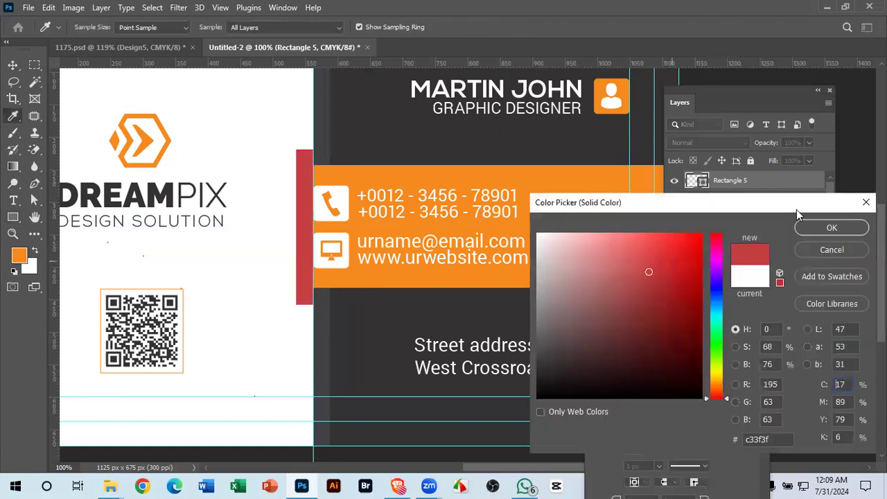
left_click(835, 228)
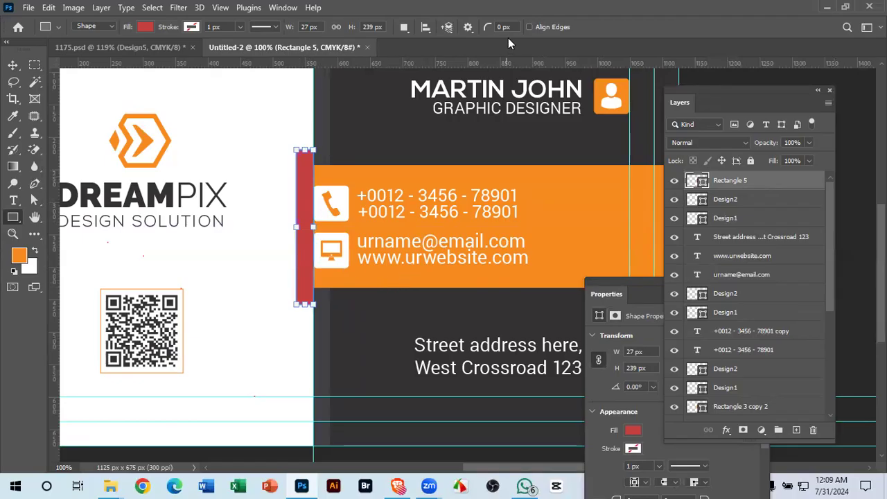
- Move the red rectangle's layer directly beneath the orange contact band's layer, Rectangle 3 copy 2
left_click(13, 64)
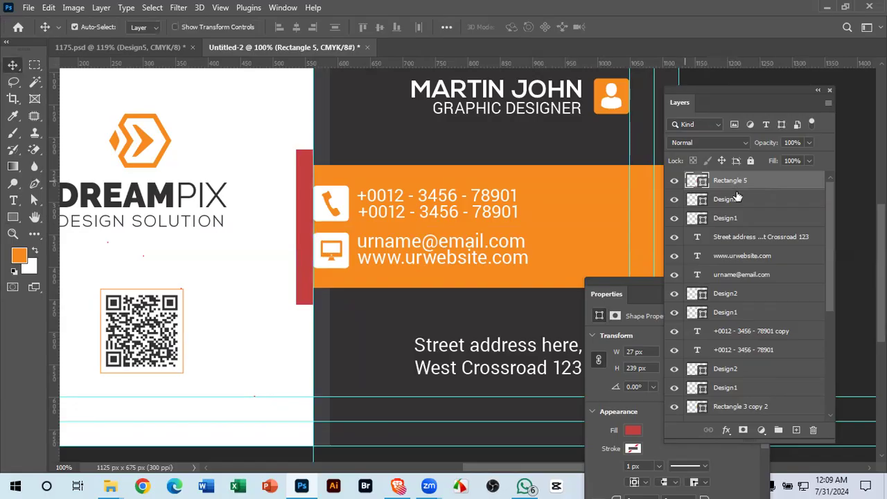
left_click(581, 227)
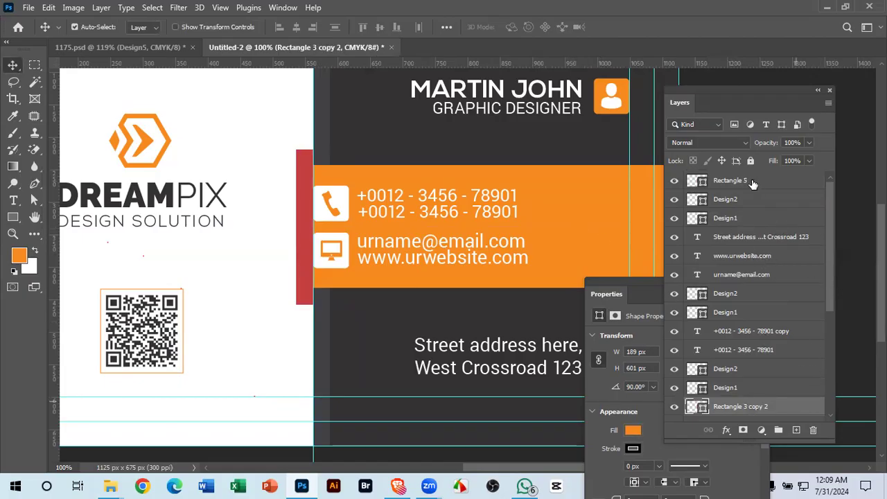
left_click_drag(757, 181, 756, 402)
scroll(769, 345, "down", 1)
left_click_drag(733, 370, 737, 396)
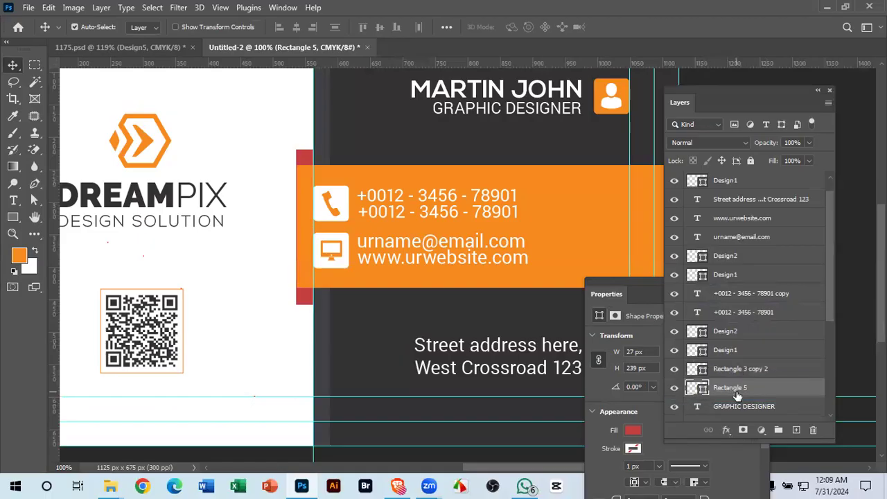
- Narrow the red rectangle to 26 px wide so its left edge lines up with the orange band's left edge
scroll(295, 210, "up", 10)
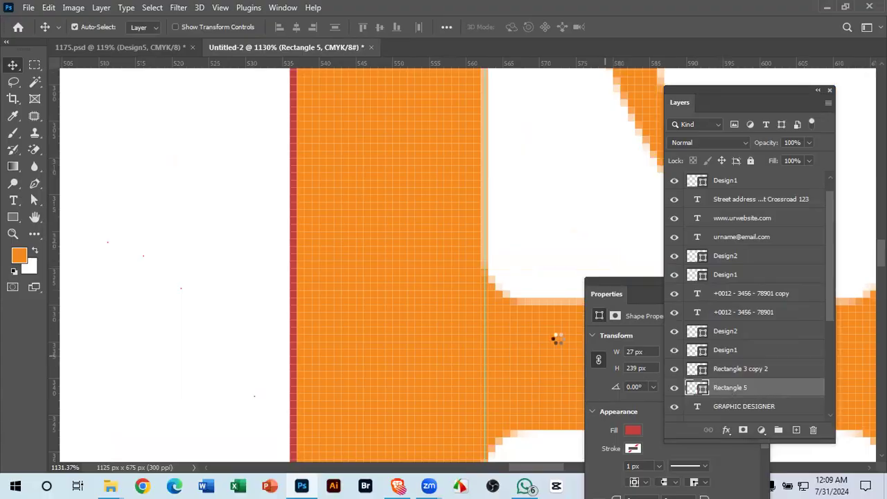
key("ctrl+t")
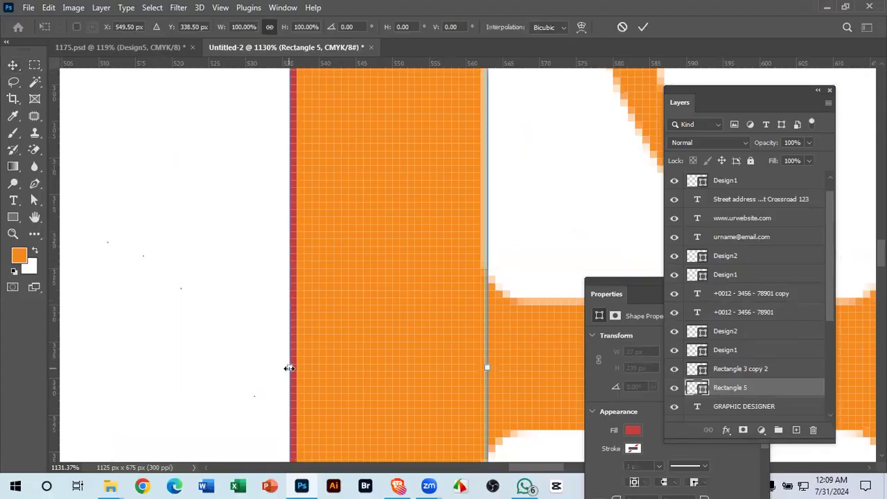
left_click_drag(293, 368, 296, 368)
left_click(643, 27)
left_click_drag(429, 183, 339, 131)
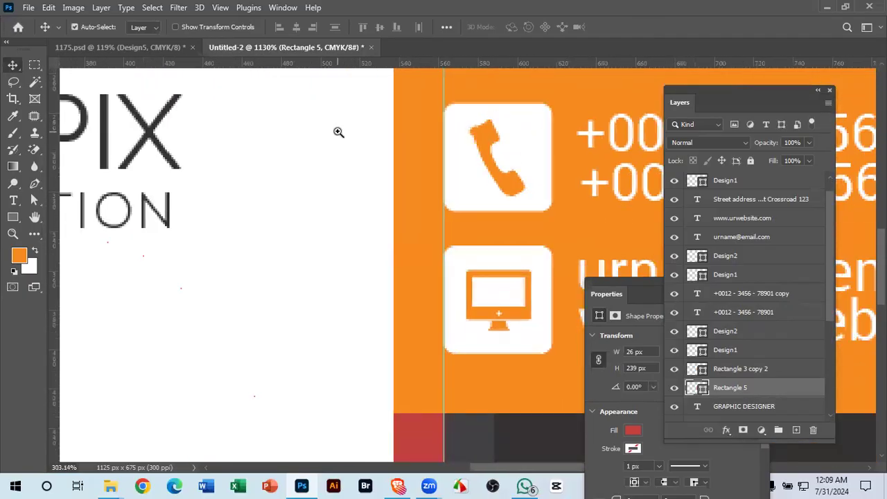
- Copy the fill colour code f15a22 from the Design4 ribbon-fold shape in 1175.psd
left_click_drag(409, 163, 357, 208)
left_click(161, 46)
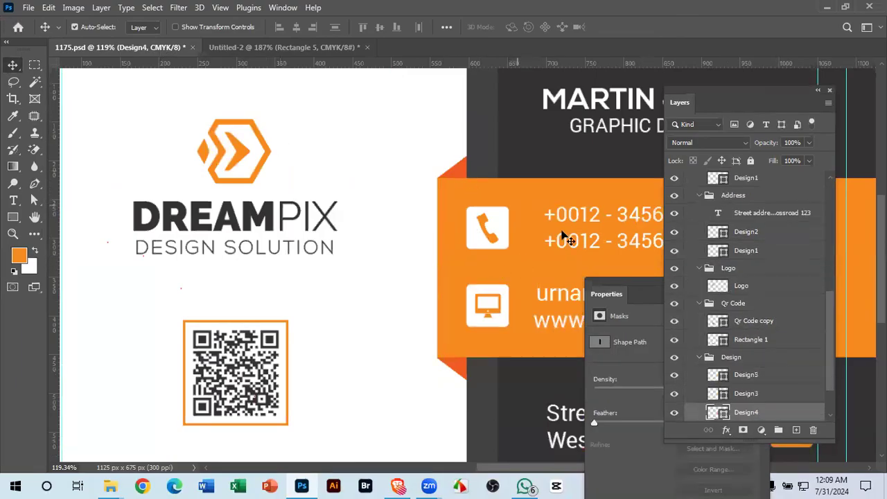
double_click(721, 414)
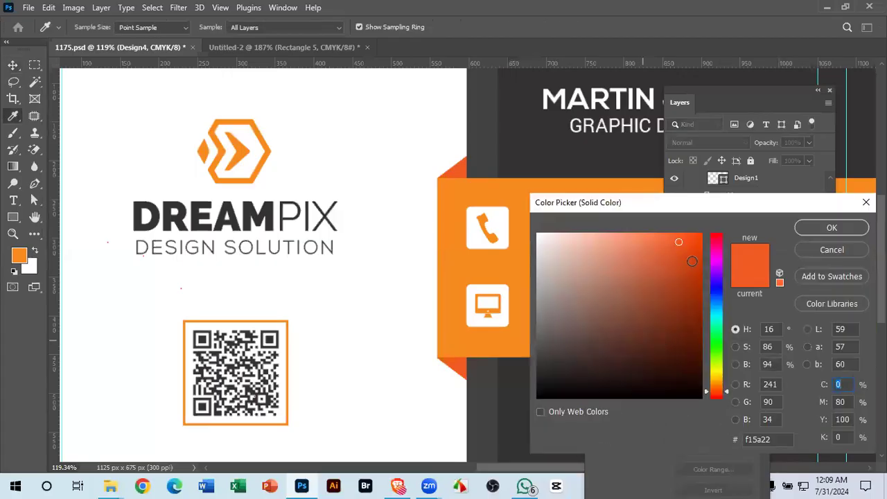
left_click(782, 441)
key("ctrl+c")
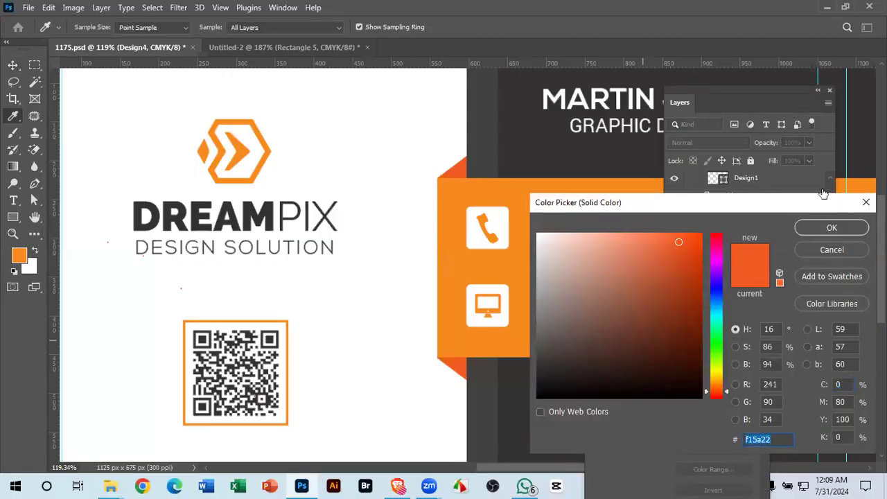
left_click(831, 228)
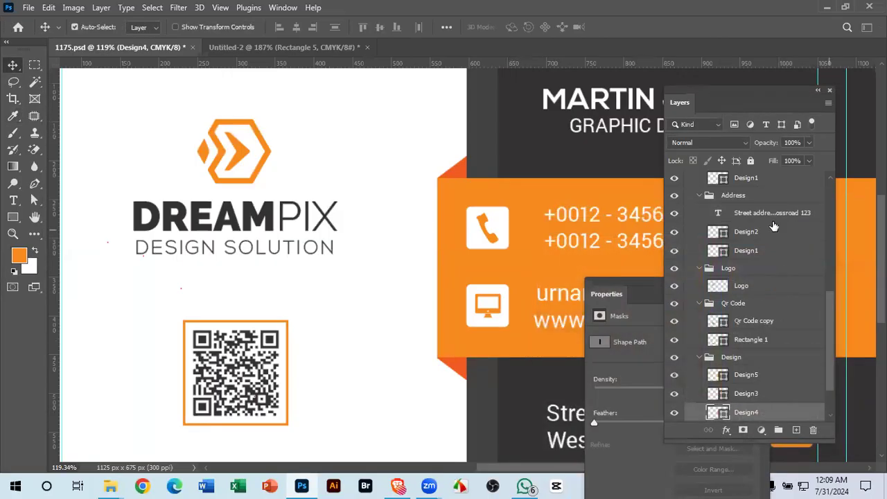
- In Untitled-2, set the fill of Rectangle 5 behind the orange band to f15a22
left_click(232, 46)
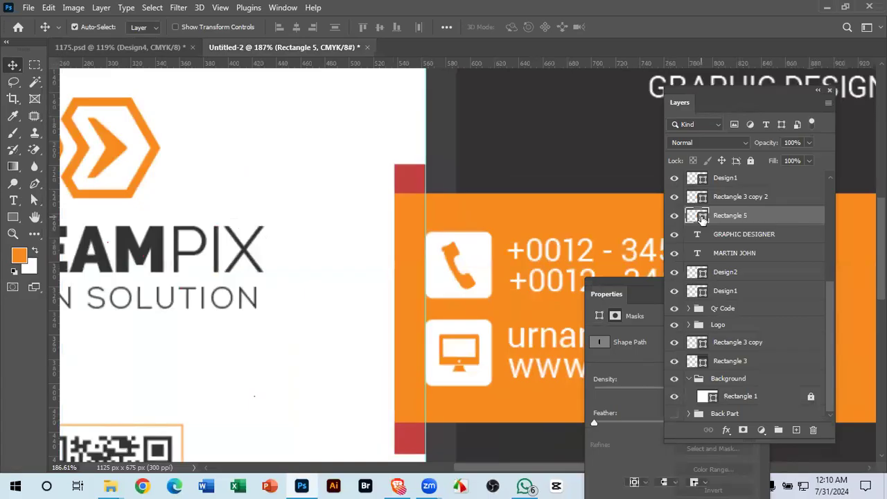
double_click(702, 216)
left_click_drag(776, 441, 696, 431)
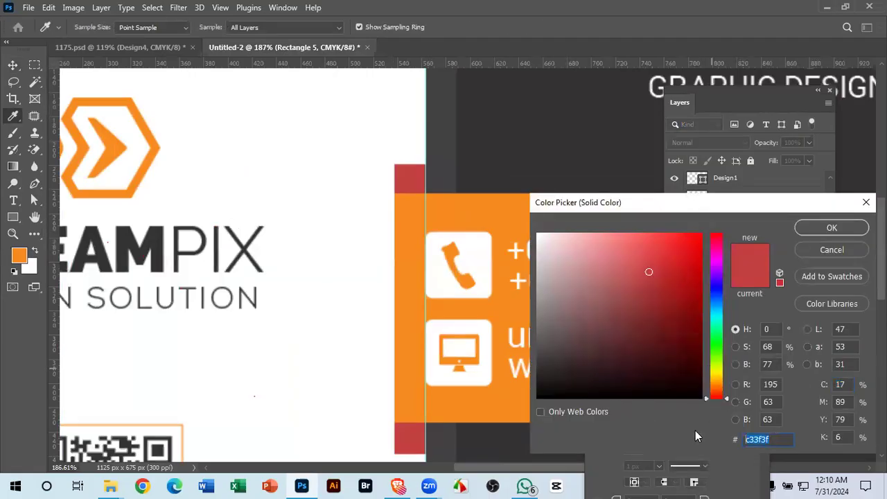
key("ctrl+v")
left_click(835, 228)
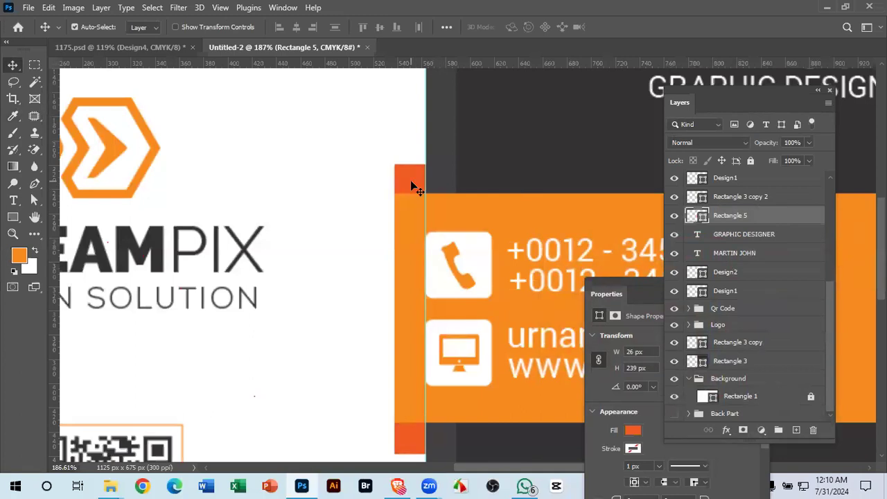
key("ctrl+t")
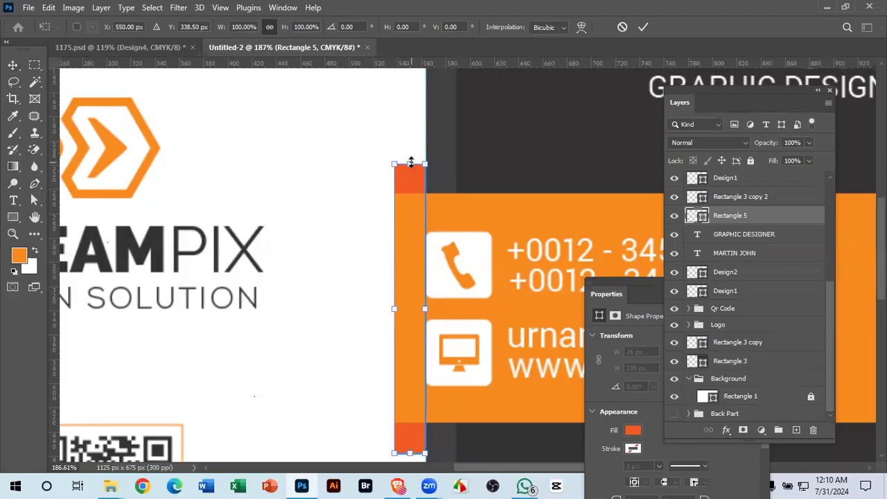
left_click_drag(411, 163, 411, 177)
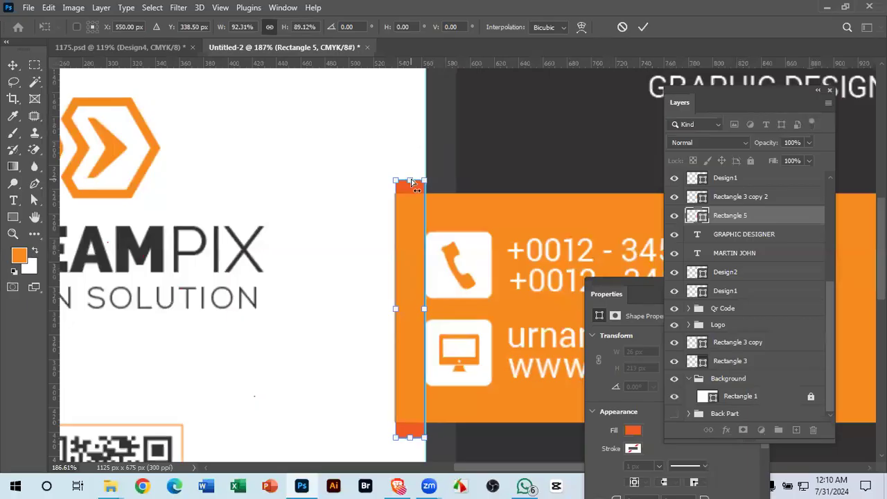
key("ctrl+z")
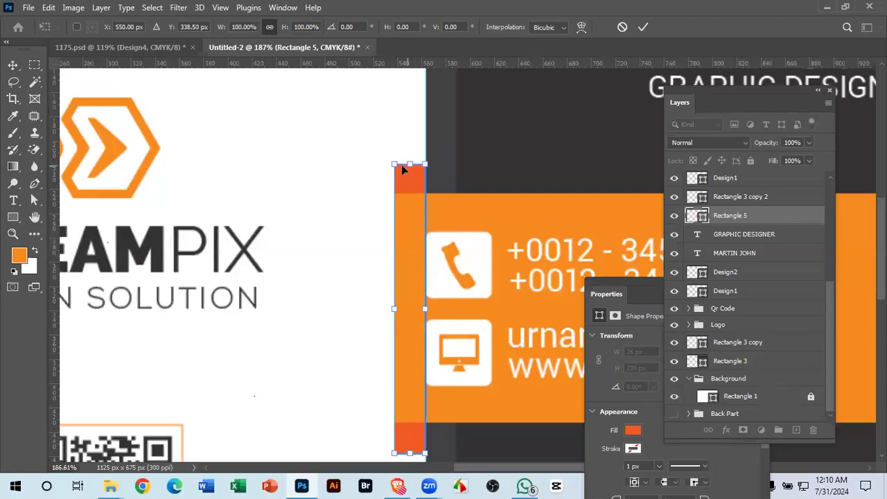
left_click(644, 27)
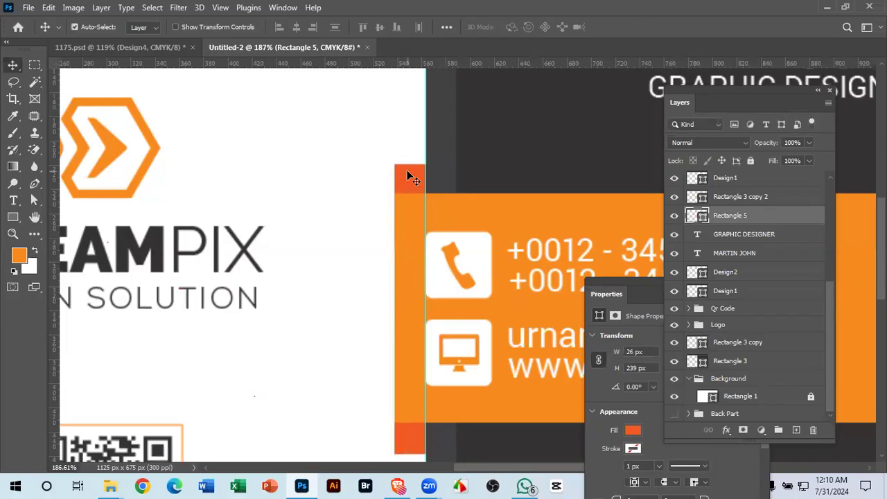
- Move Rectangle 5's upper-left anchor point down to the orange band's upper-left corner to form a slanted fold
right_click(34, 197)
left_click(97, 200)
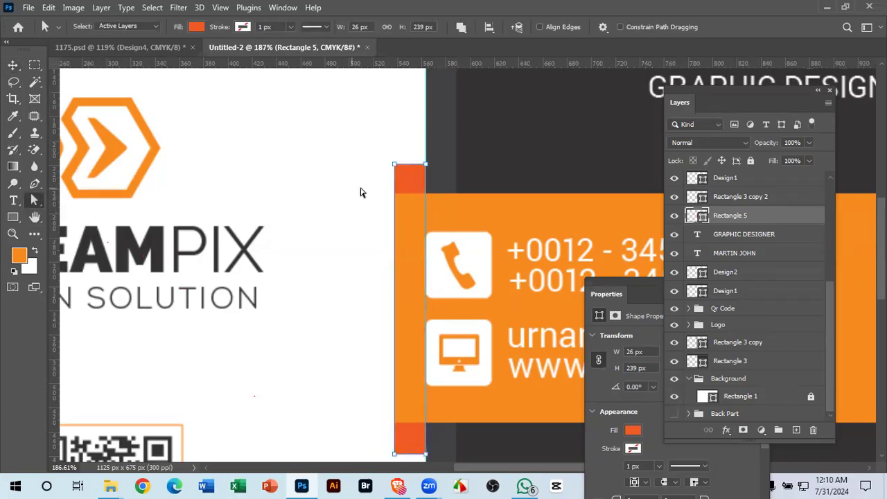
left_click_drag(394, 165, 395, 195)
- Move Rectangle 5's lower-left anchor point up so it meets the orange band's lower-left corner exactly
left_click_drag(374, 309, 275, 136)
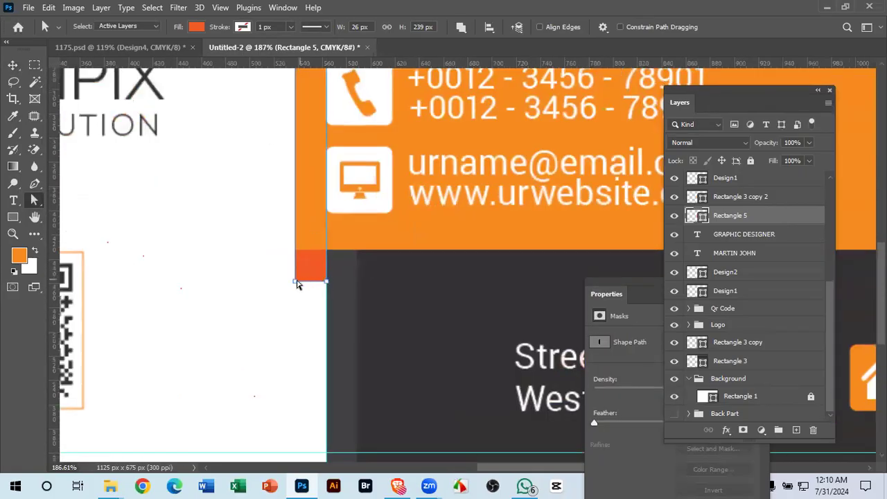
left_click_drag(295, 281, 334, 322)
key("ctrl+space")
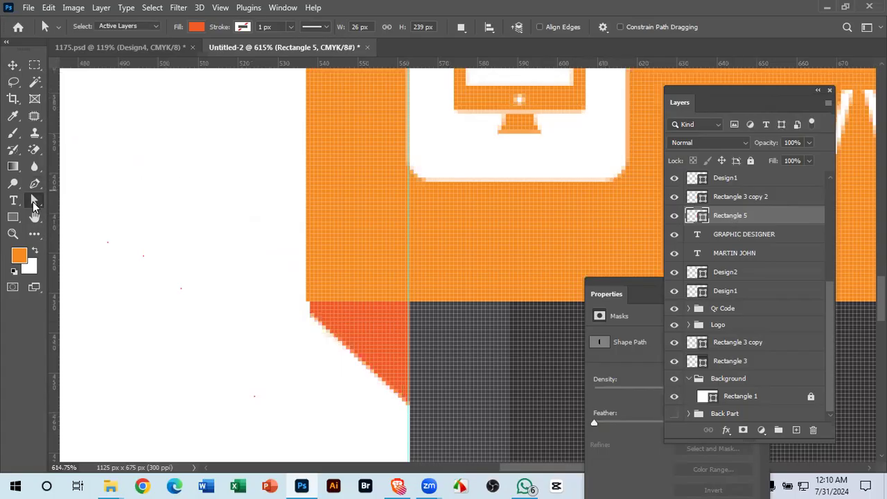
left_click(308, 316)
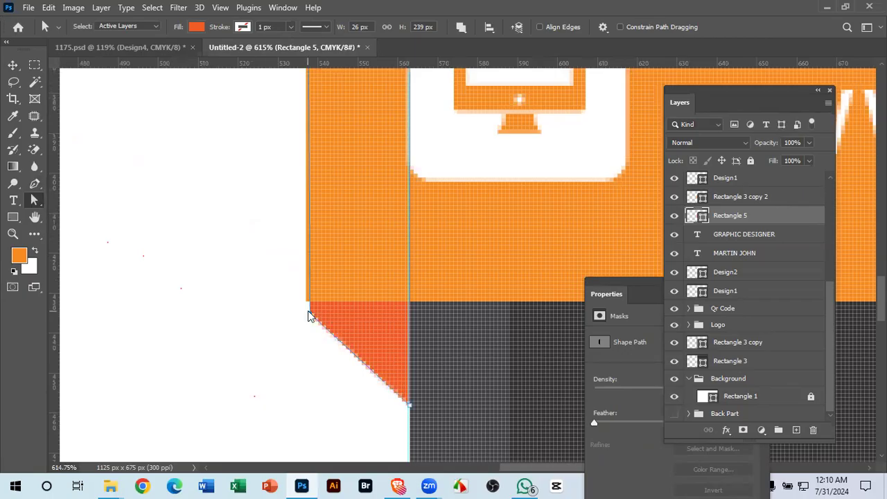
scroll(303, 306, "up", 3)
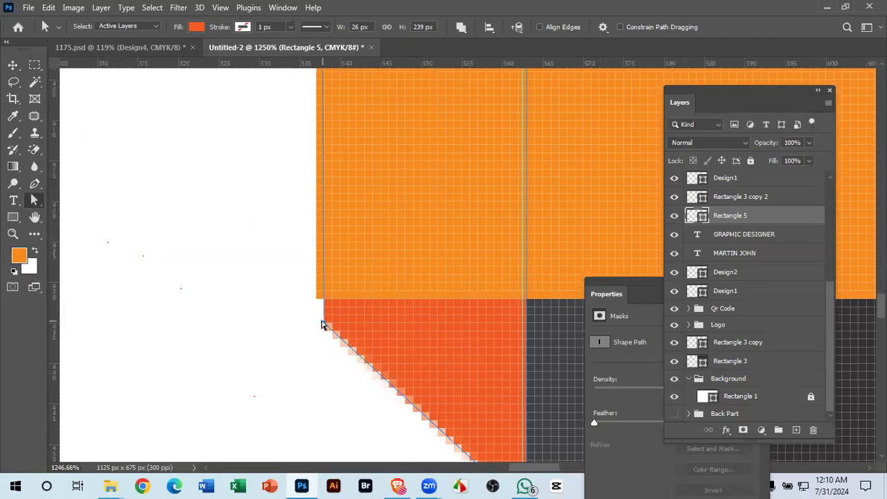
left_click_drag(321, 323, 318, 308)
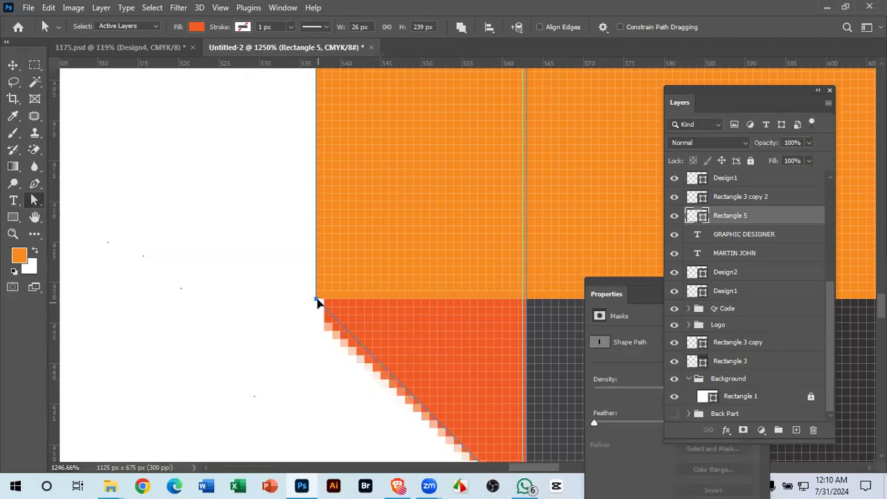
- Inspect the ribbon folds beside the orange band up close and on the whole card with nothing selected
key("ctrl+0")
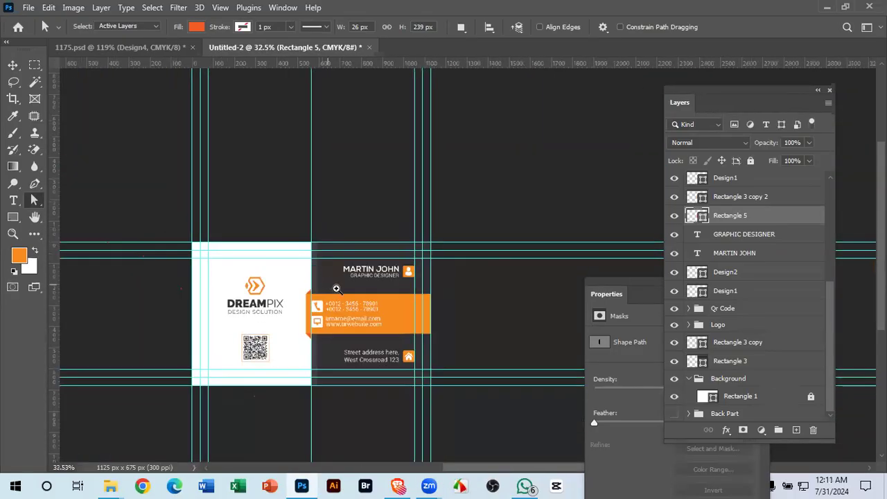
scroll(336, 288, "up", 7)
left_click_drag(248, 256, 308, 285)
left_click_drag(396, 314, 344, 302)
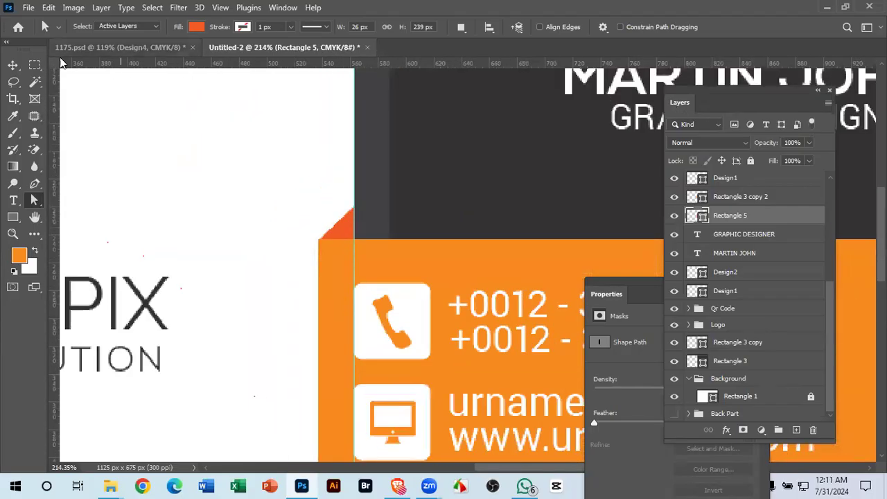
left_click(13, 64)
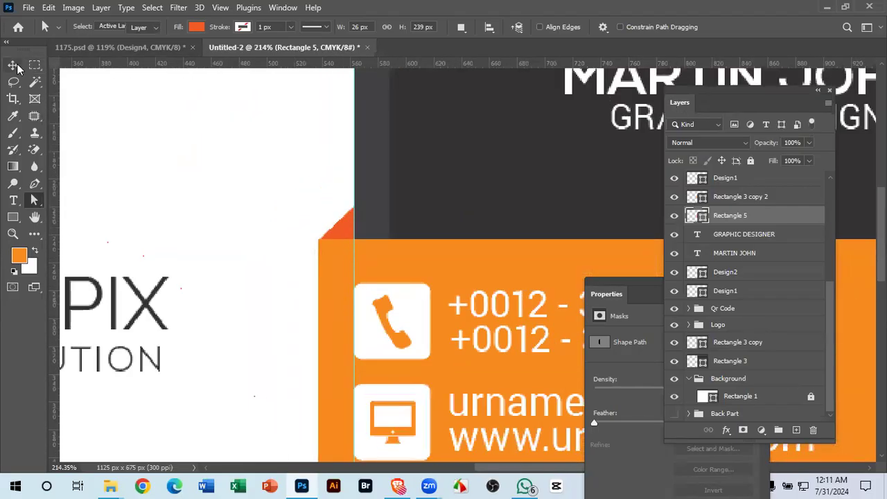
left_click(164, 222)
left_click_drag(287, 210, 261, 235)
left_click_drag(321, 268, 348, 250)
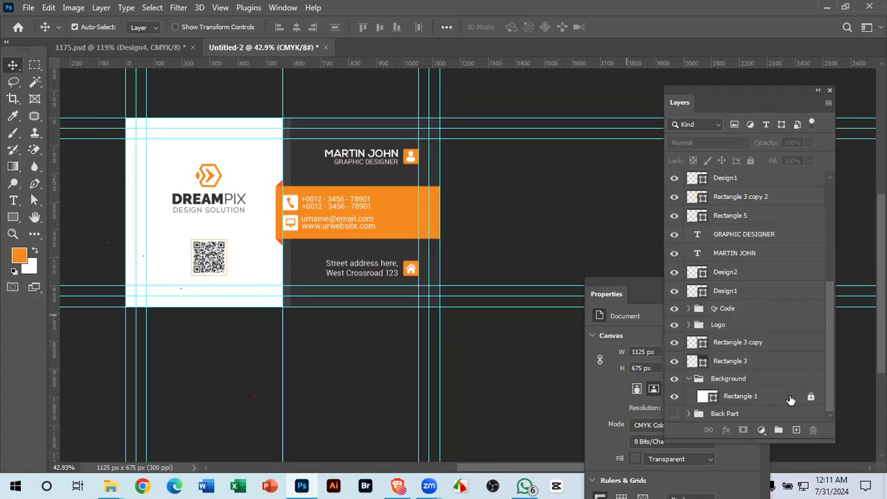
- Check what Rectangle 3, Rectangle 3 copy and Rectangle 3 copy 2 contain by hiding and showing them
left_click(675, 362)
left_click(677, 342)
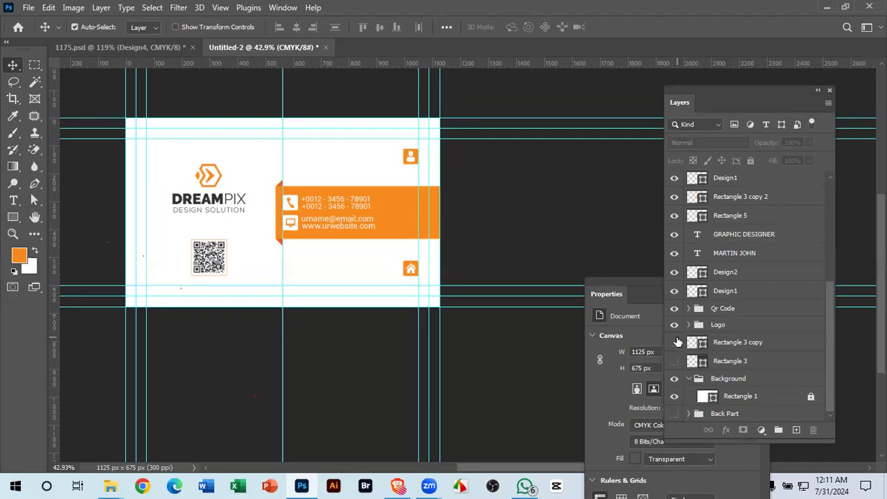
left_click(678, 342)
left_click(675, 361)
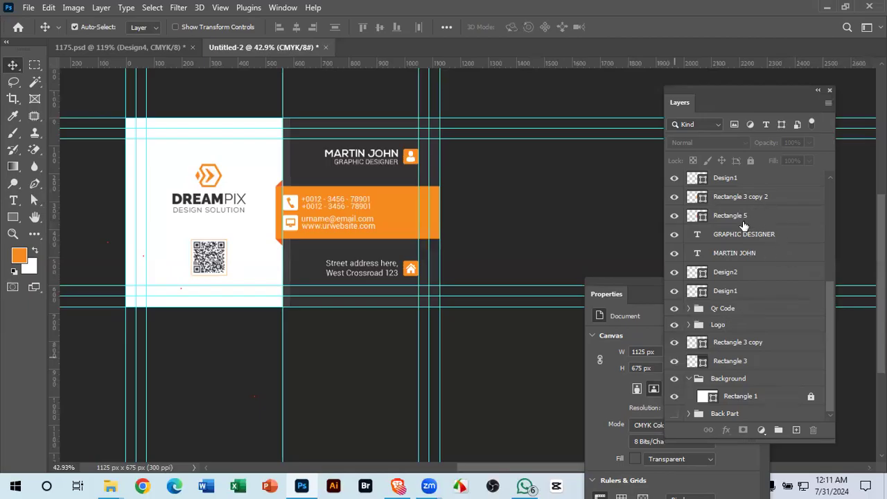
left_click(673, 197)
left_click(673, 196)
left_click(734, 200)
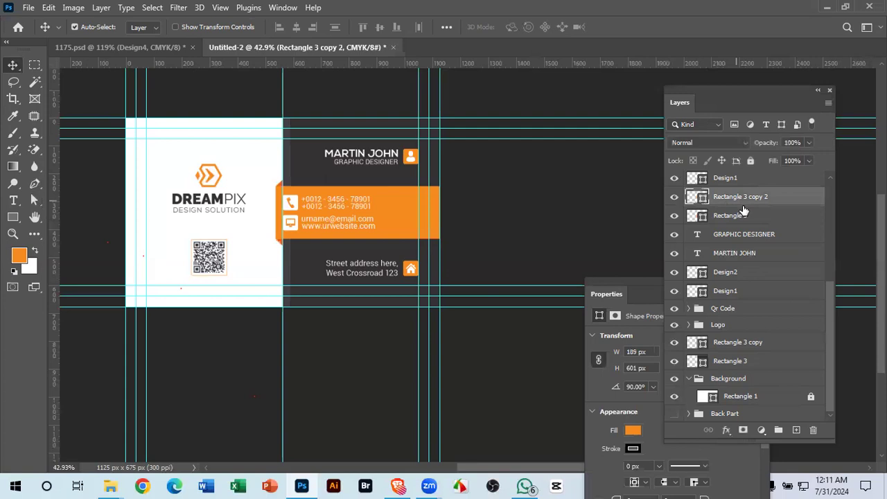
- Group the Rectangle 3 and Rectangle 3 copy layers and name the group Shape 1
left_click(750, 362)
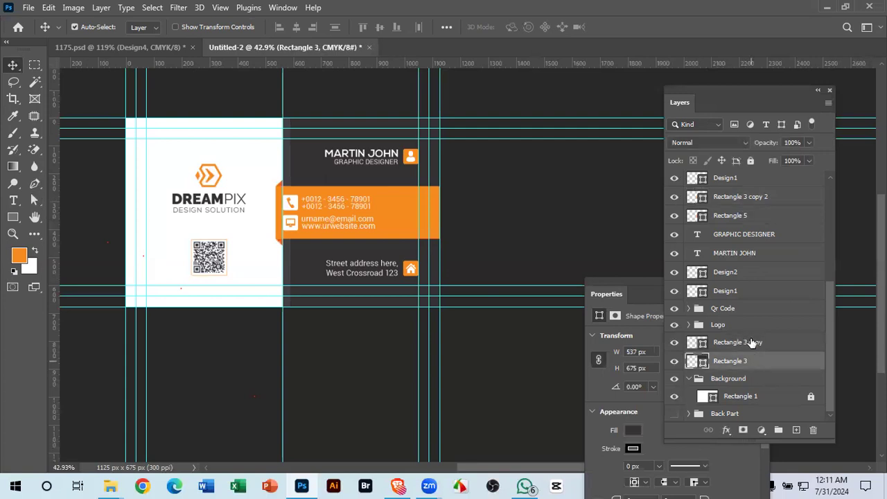
left_click(717, 345, "shift")
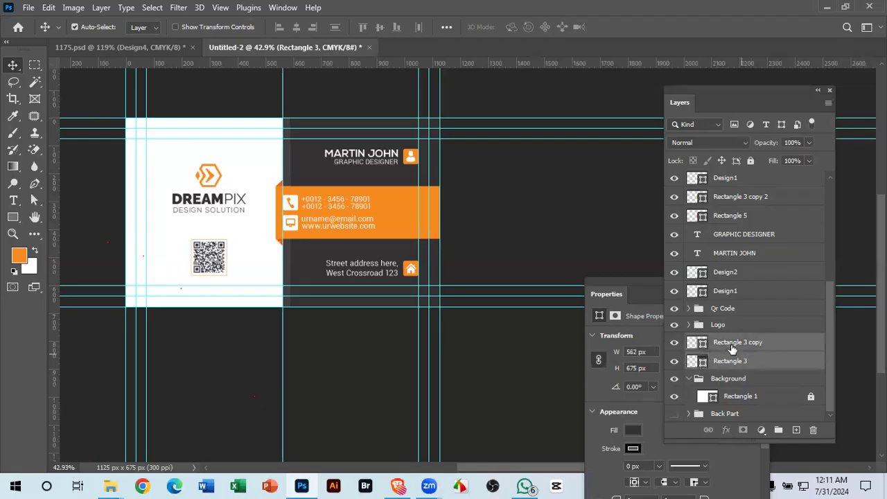
left_click(691, 380)
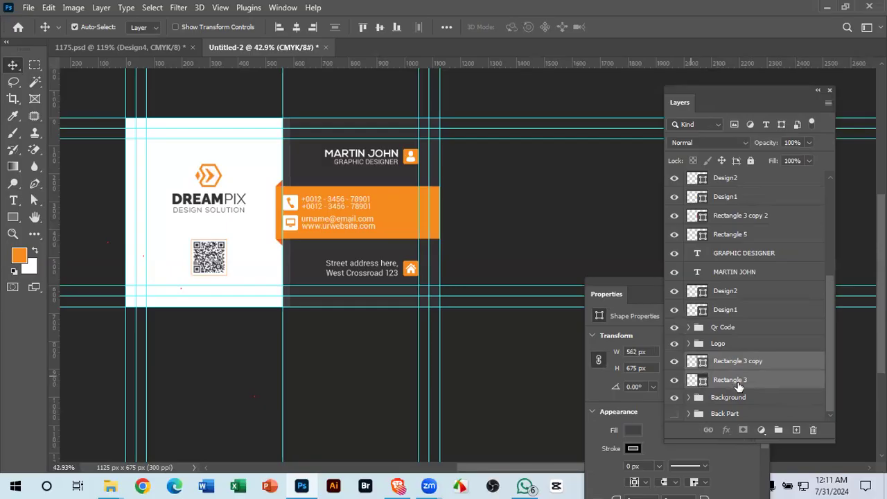
key("ctrl+g")
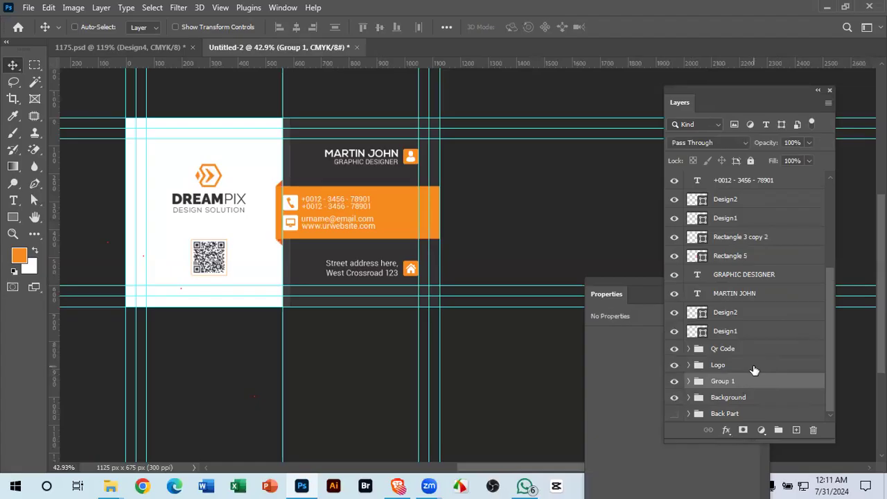
double_click(730, 380)
type("Sh")
key("Return")
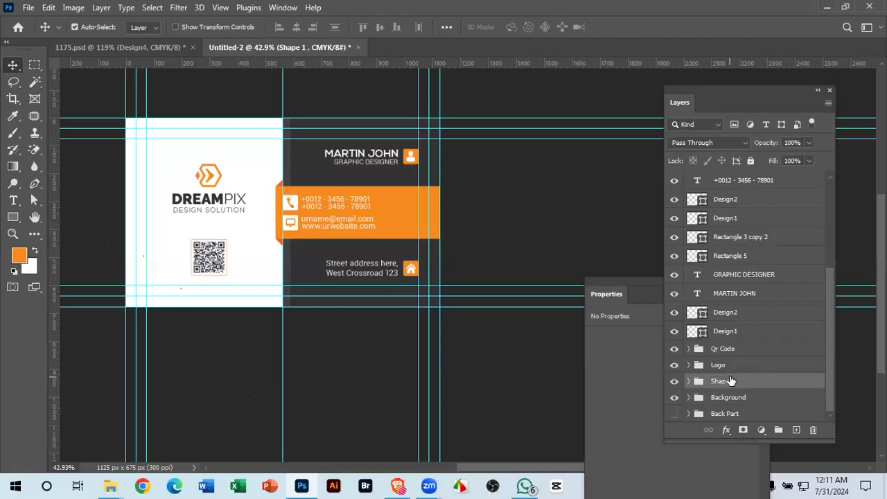
- Group the Rectangle 3 copy 2 and Rectangle 5 layers and name the group Shape 2
left_click(751, 258)
left_click(753, 238, "shift")
left_click_drag(674, 237, 670, 266)
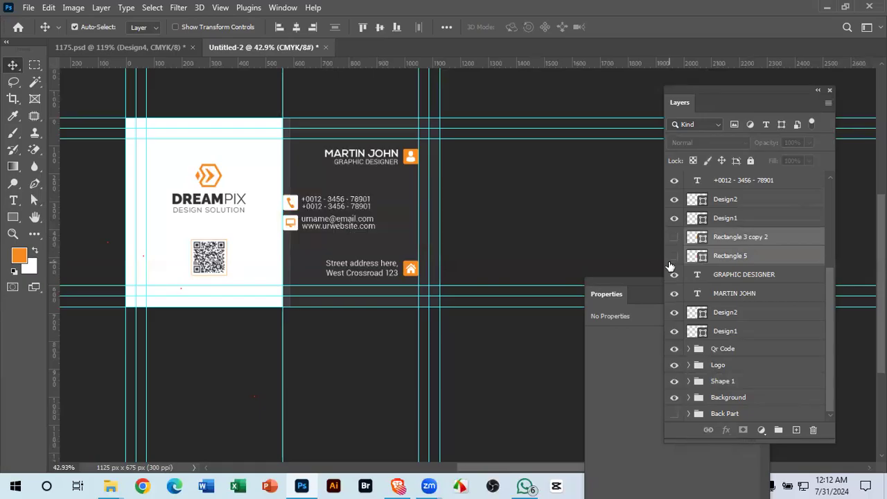
left_click_drag(677, 258, 674, 239)
key("ctrl+g")
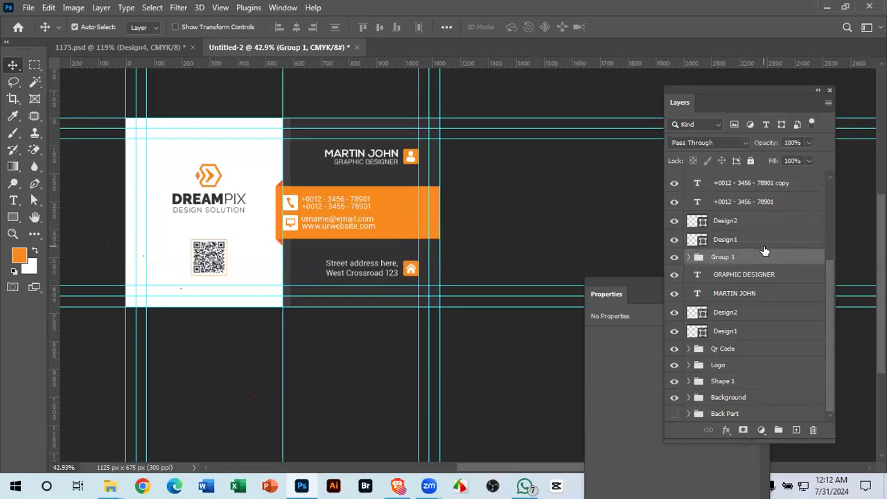
double_click(732, 258)
type("Shape 2")
key("Return")
- Check what the job title, name, Design2 and Design1 layers below Shape 2 contain by hiding and showing them
left_click(676, 332)
left_click(677, 332)
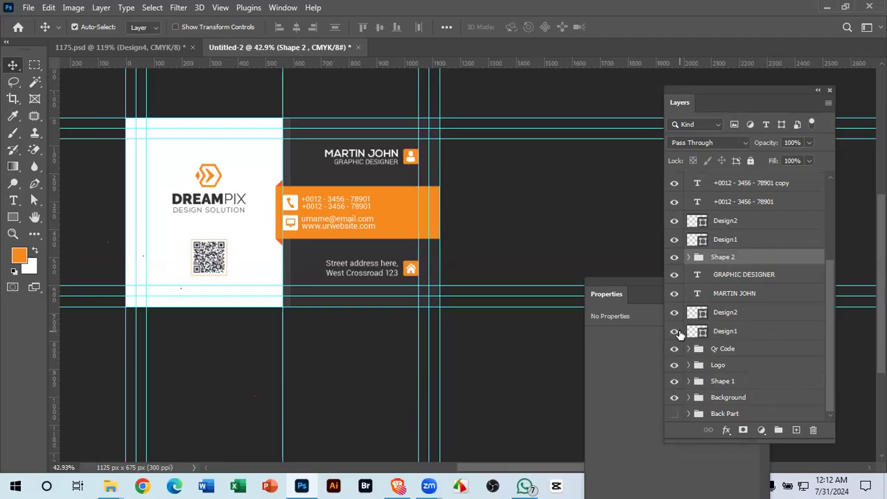
left_click(676, 278)
left_click(675, 332)
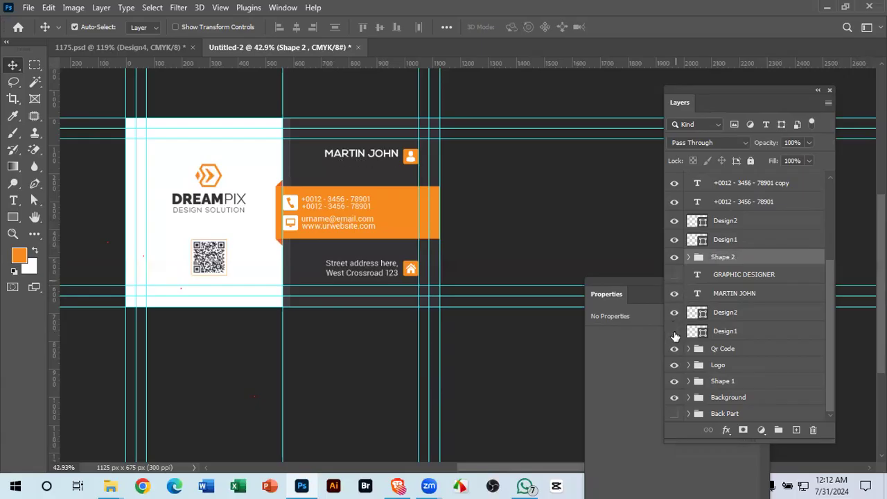
left_click(676, 276)
left_click(675, 332)
left_click(675, 276)
left_click(675, 293)
left_click(674, 312)
left_click(674, 331)
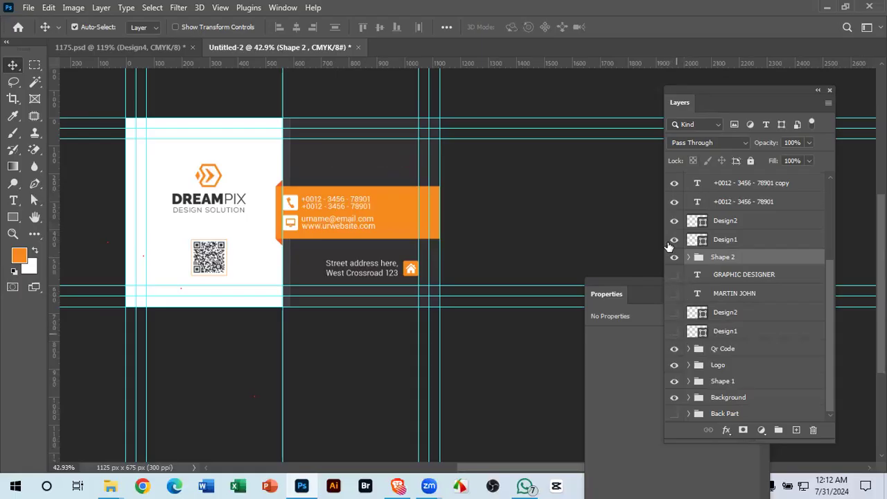
left_click_drag(674, 275, 677, 325)
left_click(675, 331)
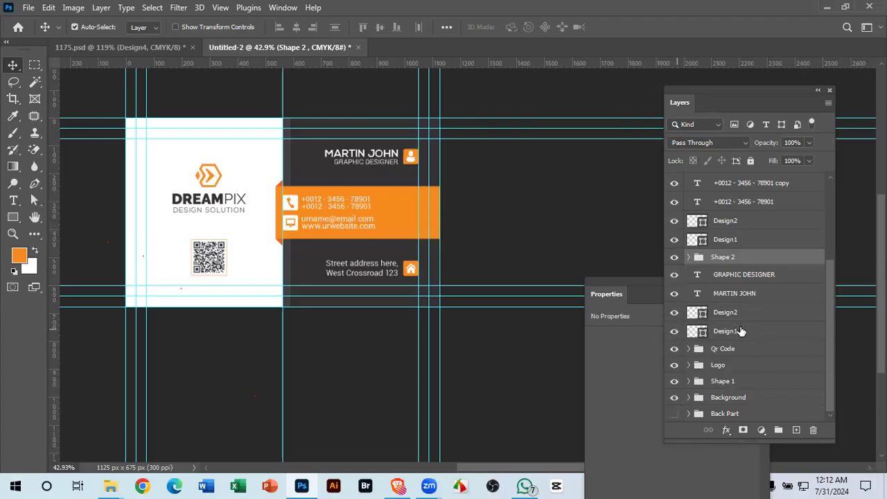
- Group the job title, name, Design2 and Design1 layers below Shape 2 and name the group Name & Designation
left_click(739, 331)
left_click(756, 277, "shift")
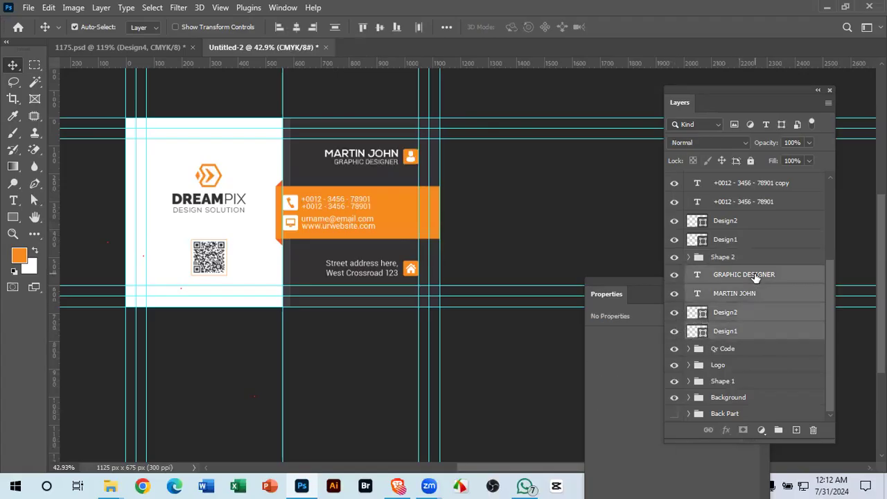
key("ctrl+g")
double_click(723, 332)
type("Na")
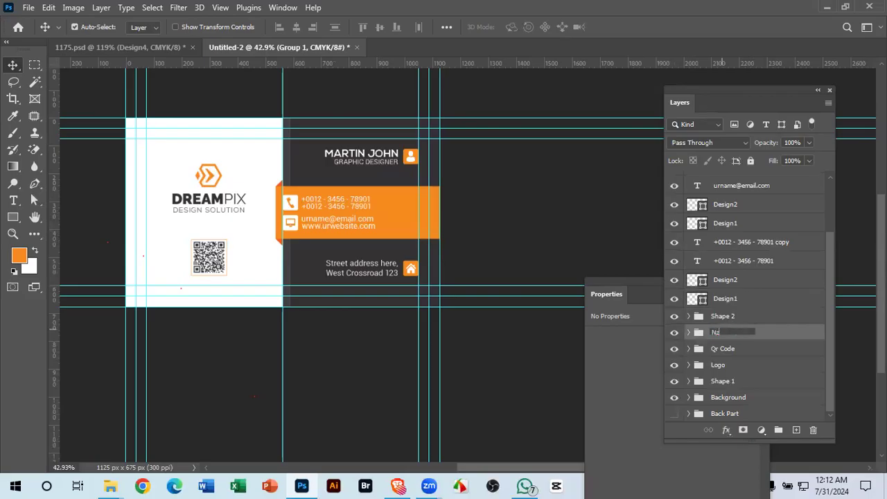
type("me & Designation")
key("Return")
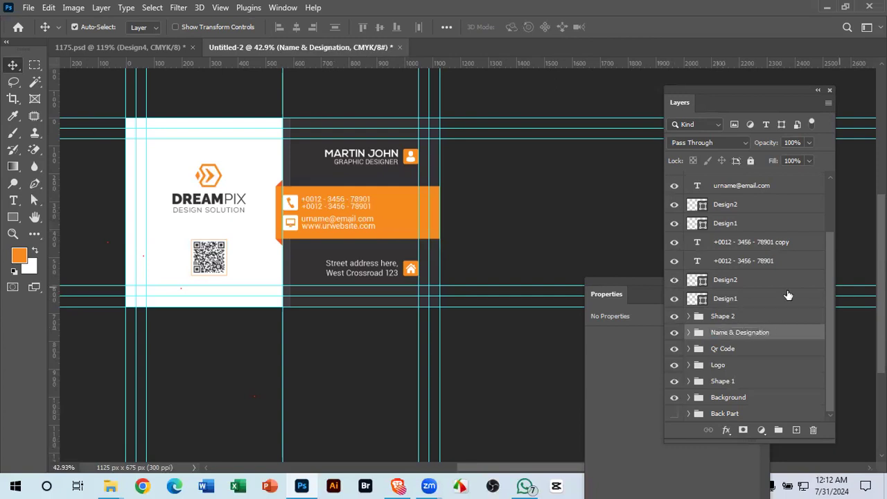
- Group the two phone number text layers with the Design2 and Design1 layers directly above Shape 2, naming the group Phone
mouse_move(677, 302)
left_mouse_down()
mouse_move(677, 243)
mouse_move(677, 302)
left_mouse_up()
left_click(732, 244)
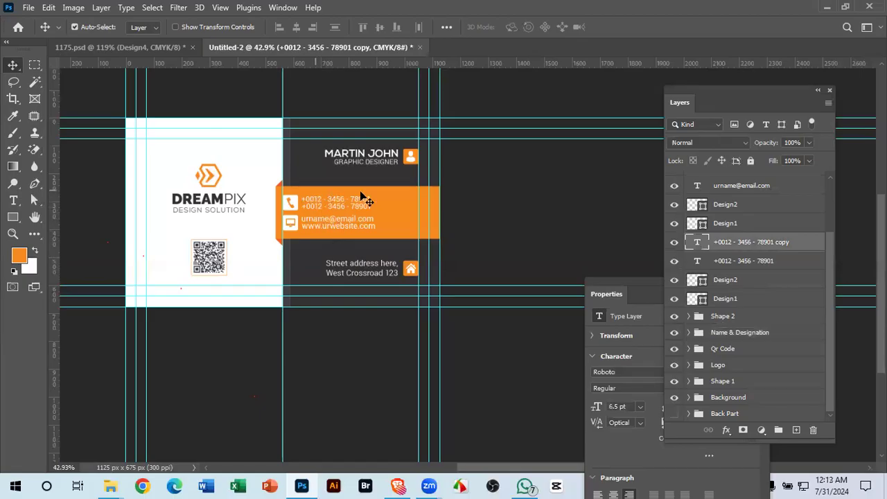
left_click_drag(354, 219, 380, 239)
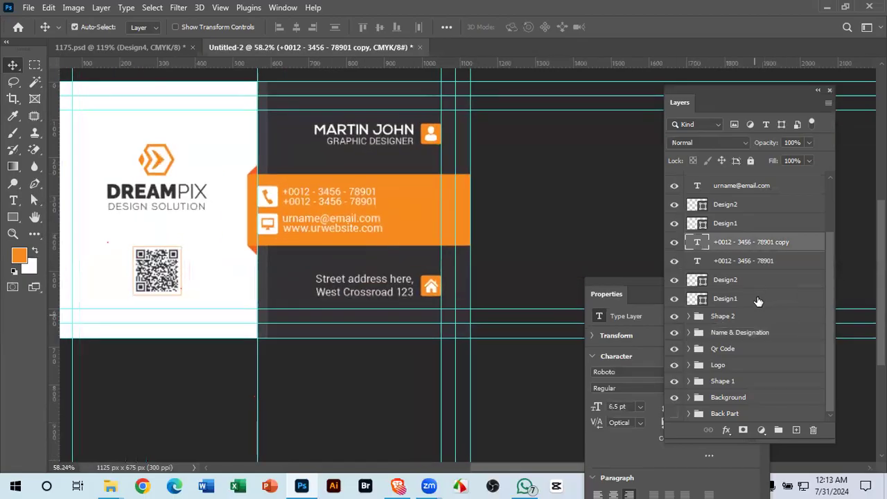
left_click(725, 299, "shift")
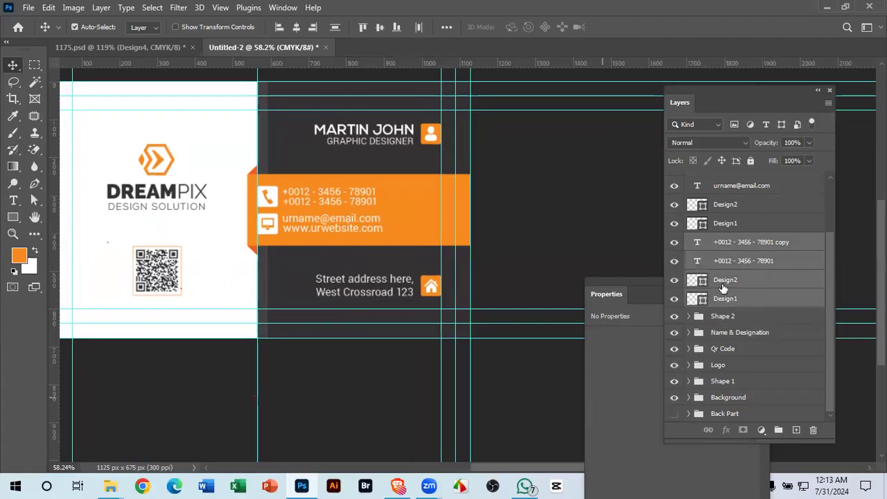
key("ctrl+g")
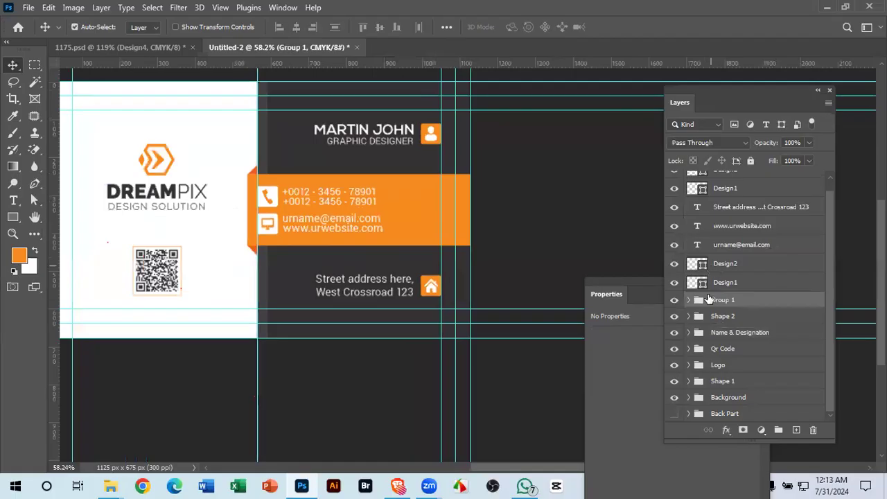
double_click(723, 301)
type("Phone")
key("Return")
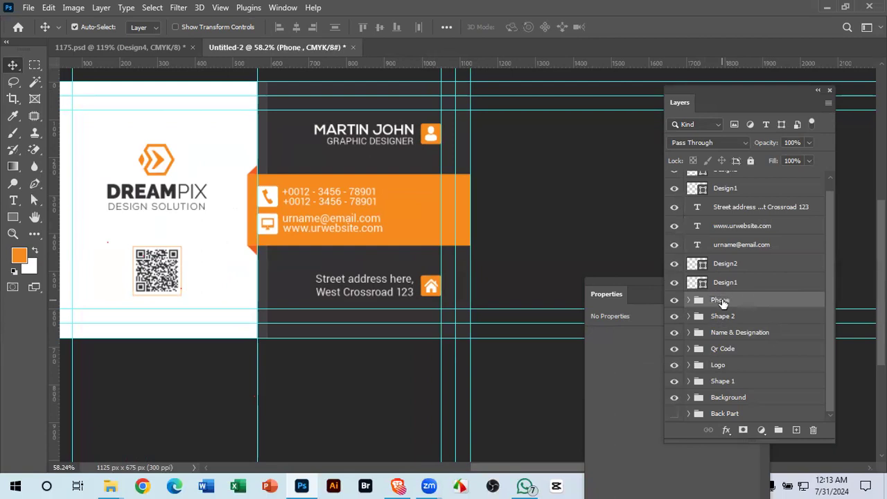
- Check what the address, website, email, Design2 and Design1 layers above the Phone group contain by hiding and showing them
left_click_drag(676, 285, 674, 208)
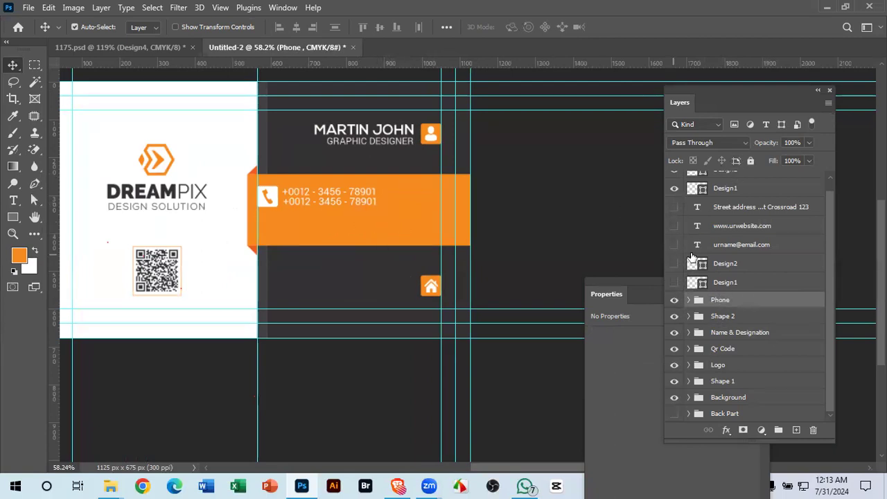
left_click(675, 284)
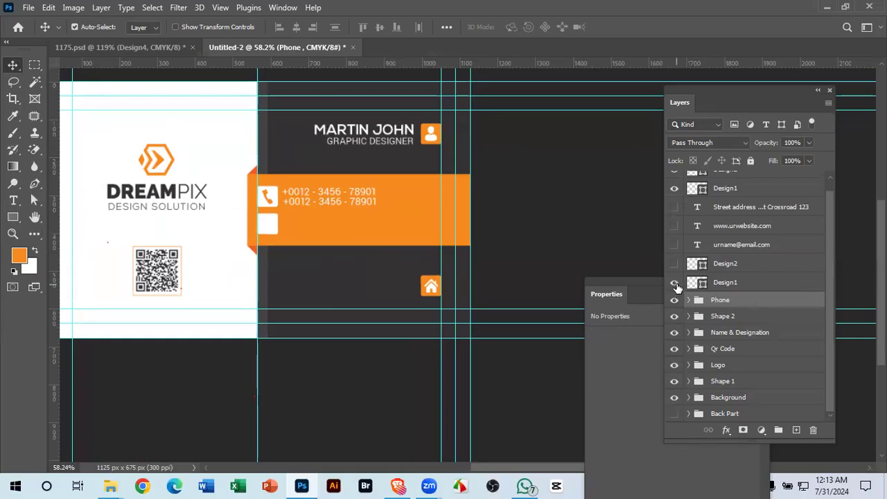
left_click(675, 207)
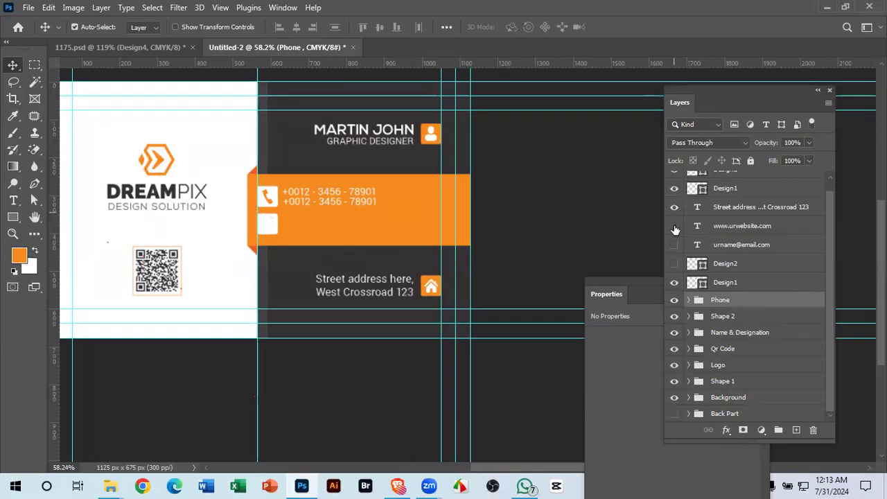
left_click(675, 283)
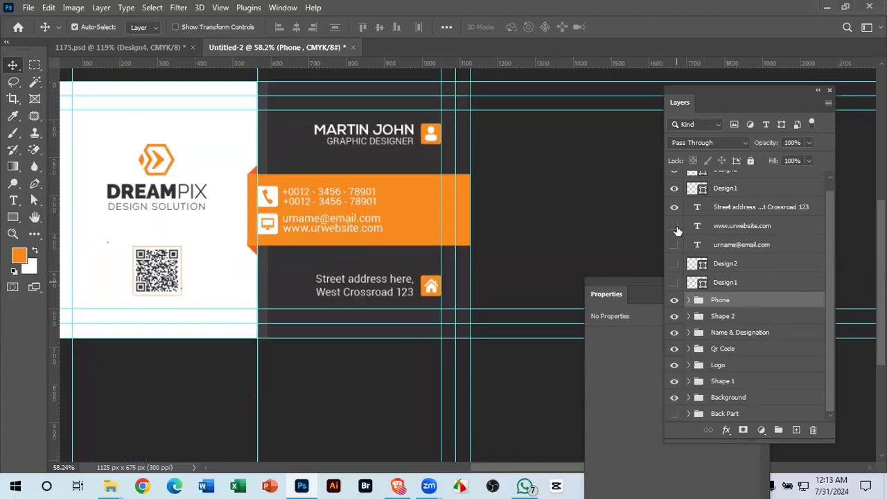
left_click_drag(675, 228, 678, 283)
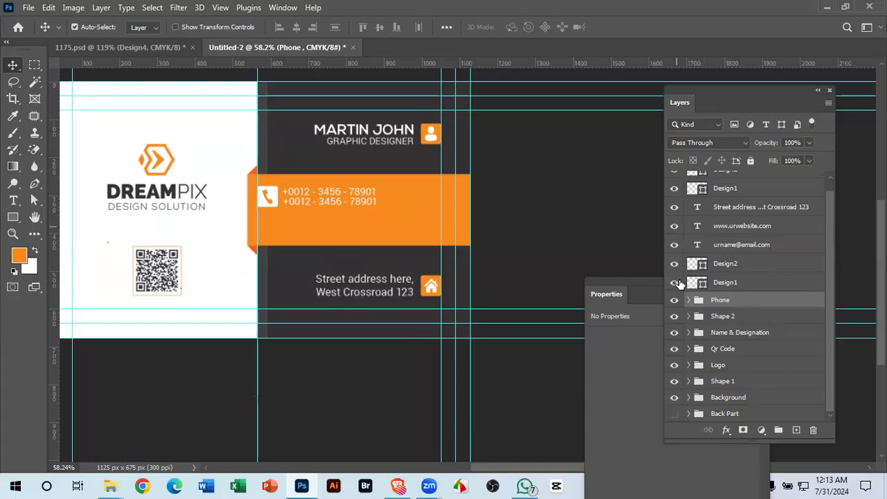
- Group the website, email, Design2 and Design1 layers directly above Phone and name the group Email & Web
left_click(741, 280)
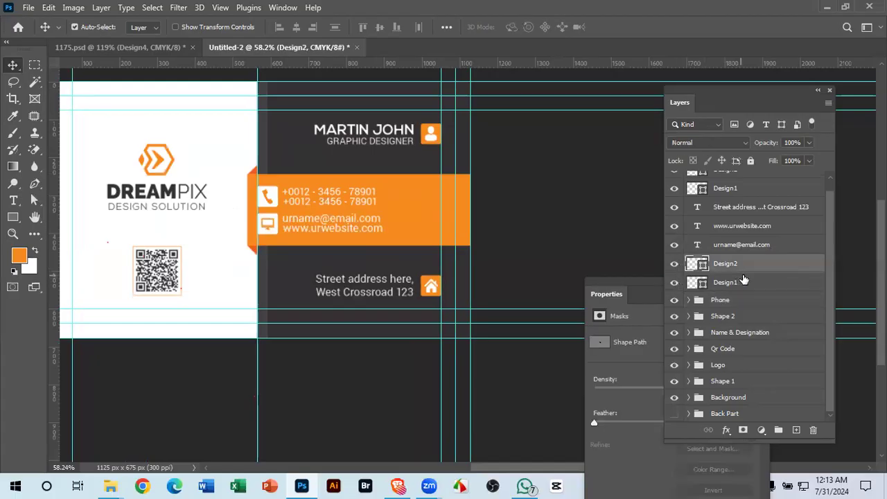
left_click(736, 234, "shift")
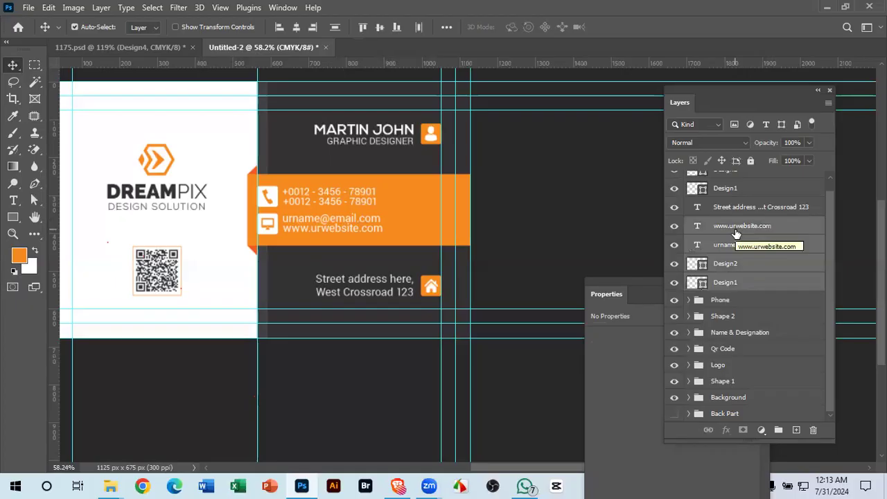
key("ctrl")
key("ctrl+g")
double_click(723, 235)
type("Email & Web")
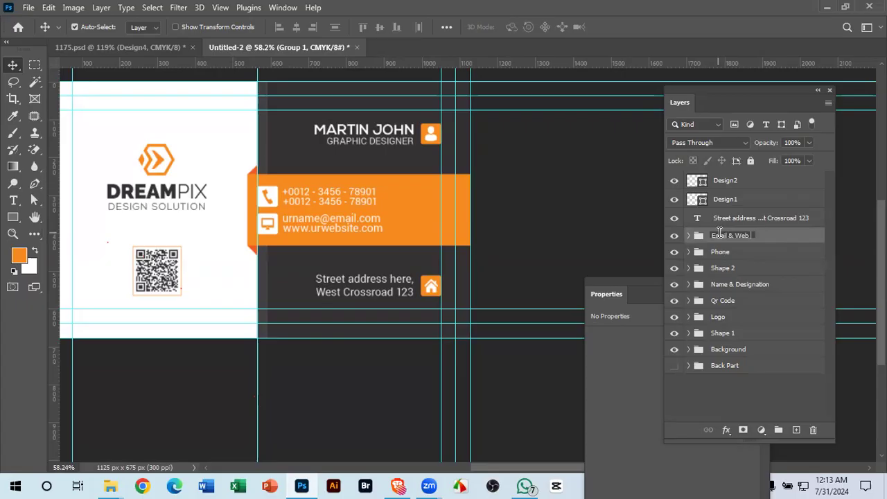
key("Return")
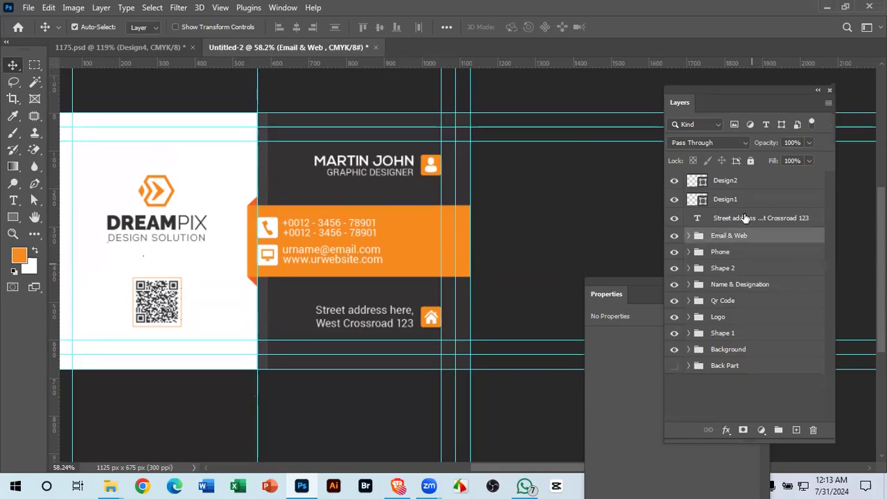
- Group the street address text with the remaining Design1 and Design2 layers and name the group Address/Location
left_click(745, 218)
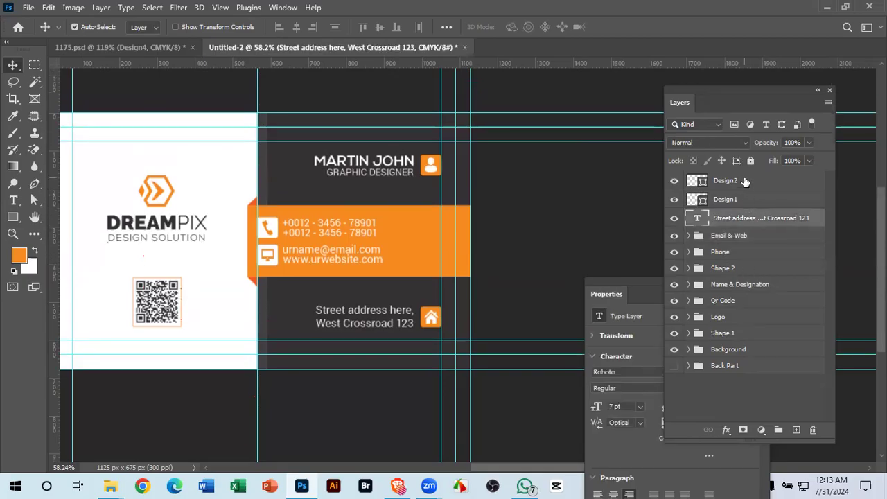
left_click(745, 181, "shift")
key("ctrl+g")
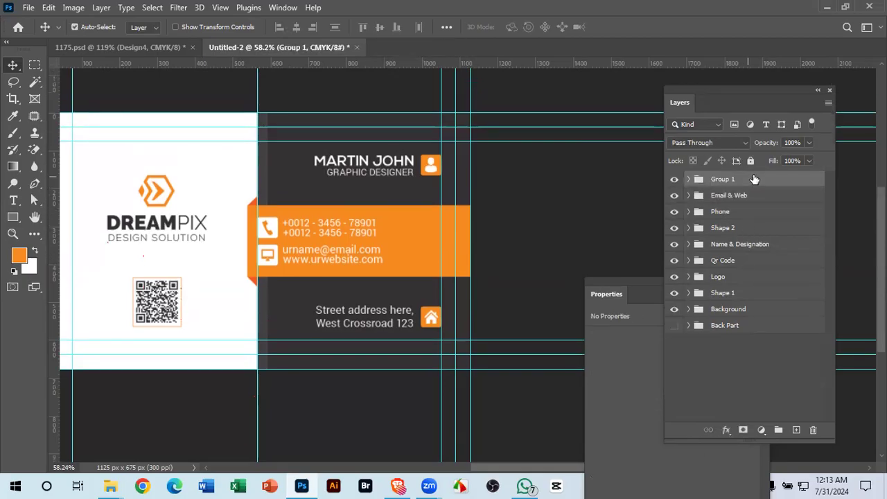
double_click(728, 179)
type("Address/Location")
key("Return")
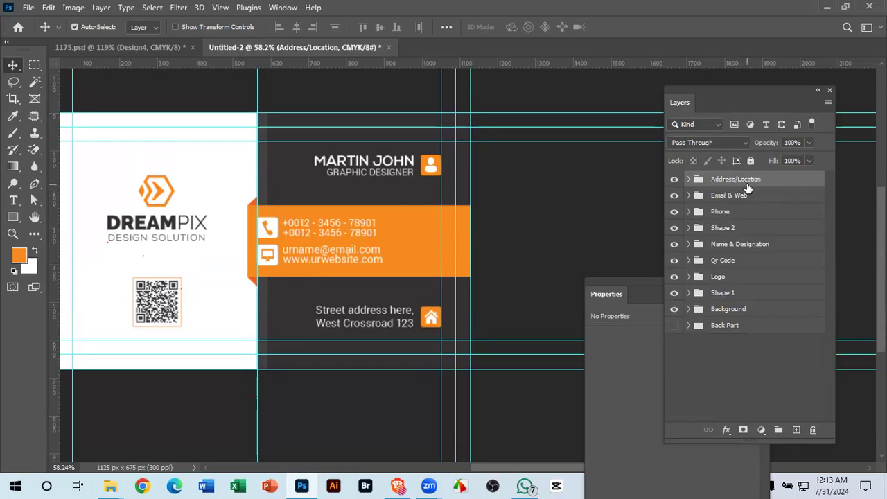
- Combine all groups from Background up to Address/Location into one parent group named Front Part
left_click(751, 309)
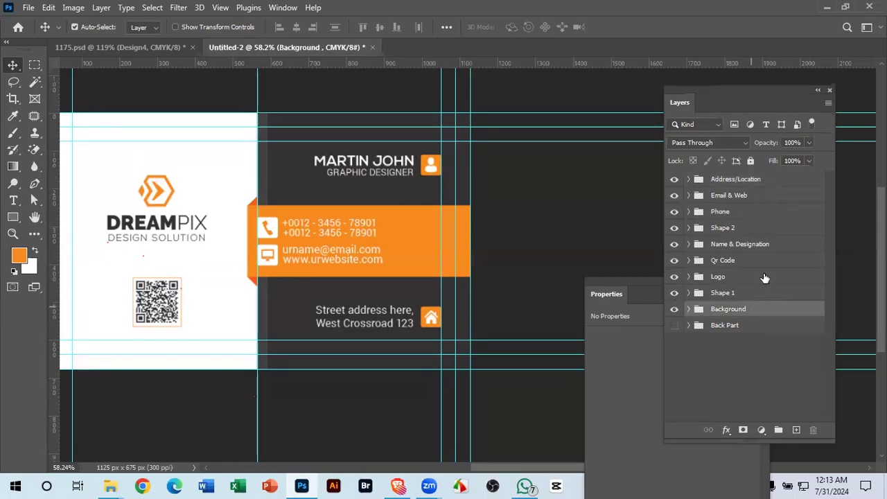
left_click(749, 181, "shift")
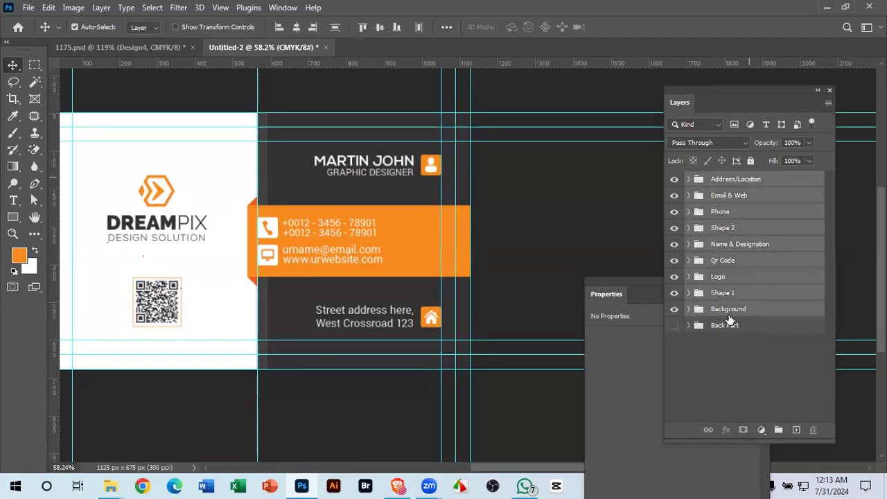
left_click(689, 309)
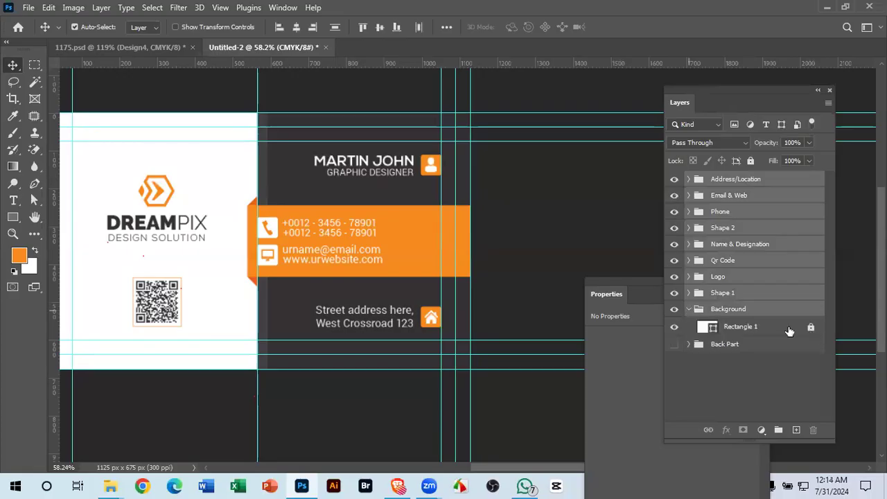
left_click(689, 310)
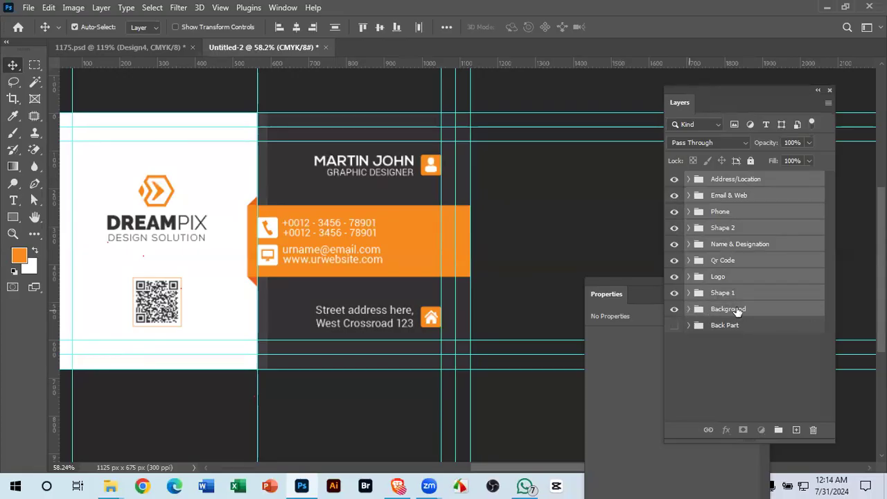
left_click(726, 310)
left_click(748, 180, "shift")
key("ctrl+g")
double_click(732, 182)
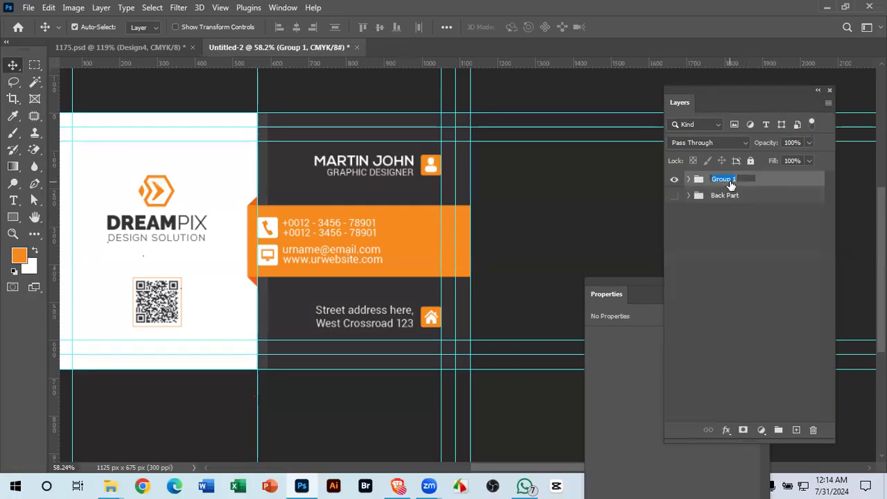
type("Front Part")
key("Return")
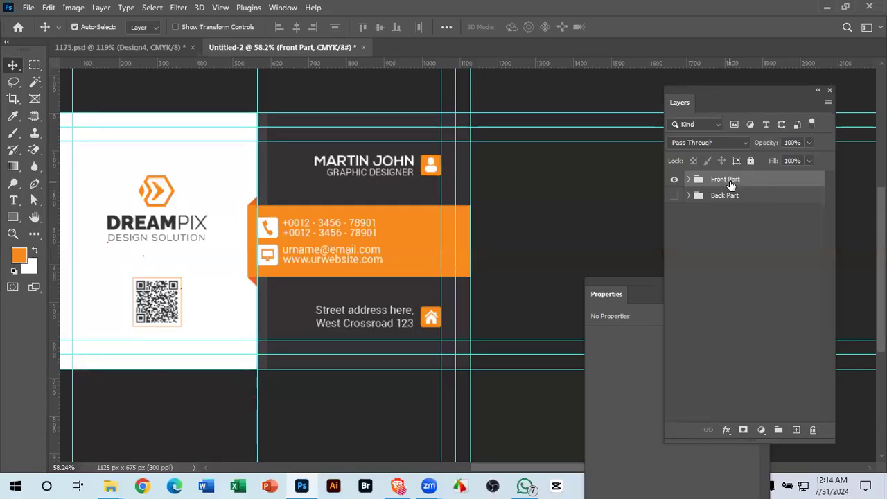
- Review both card sides by toggling the visibility of Front Part and Back Part, leaving only Front Part shown
left_click(673, 179)
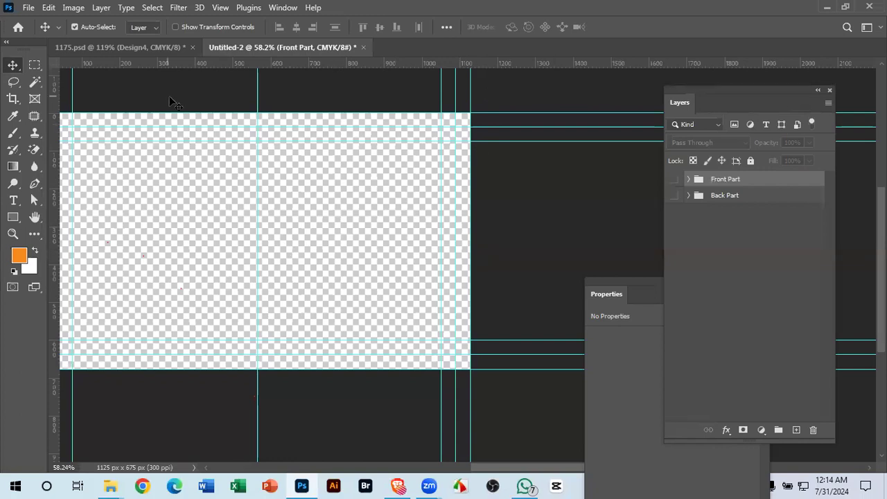
left_click(673, 196)
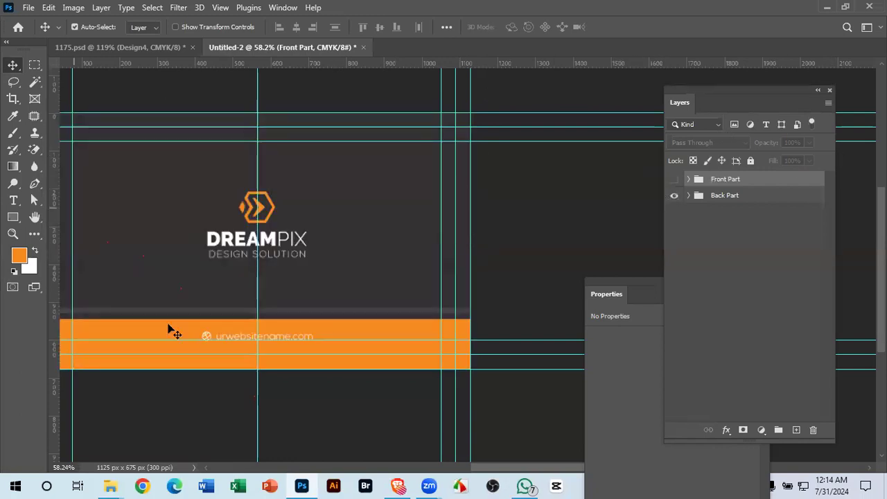
left_click(674, 179)
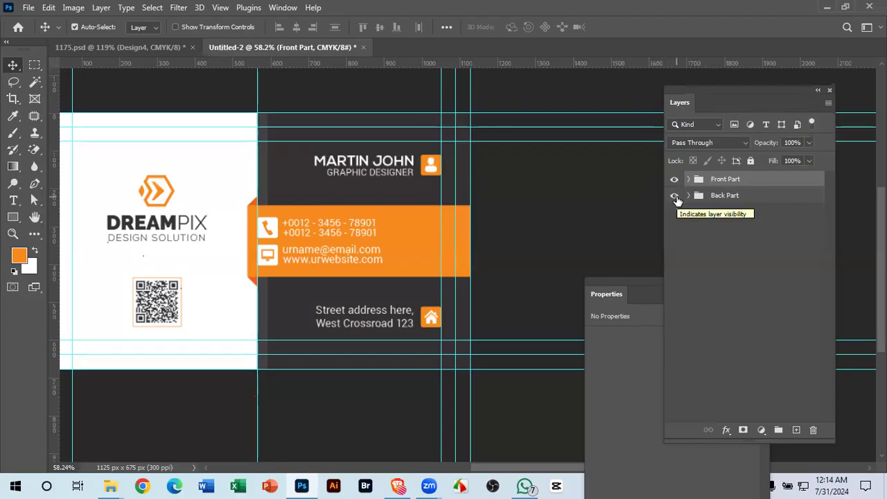
left_click(675, 197)
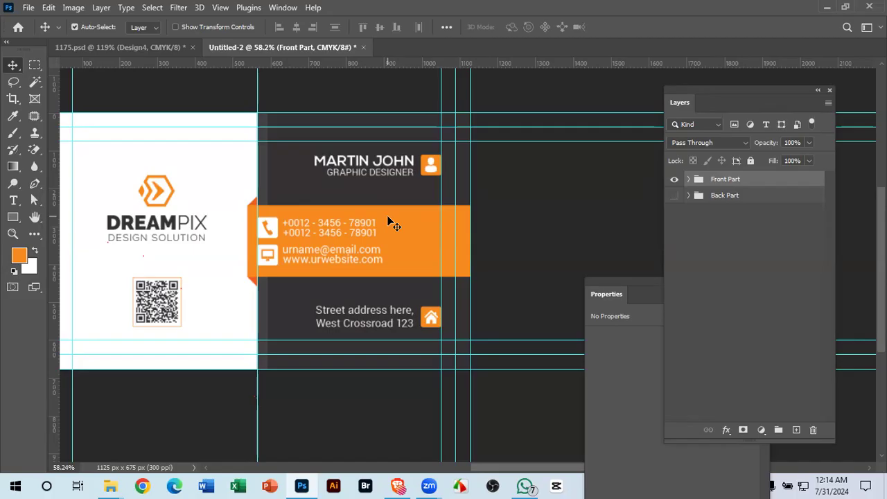
key("ctrl+minus")
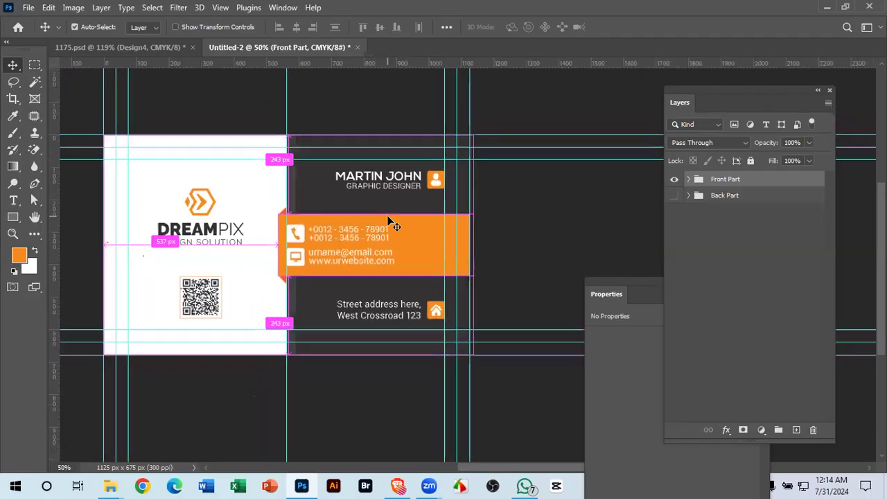